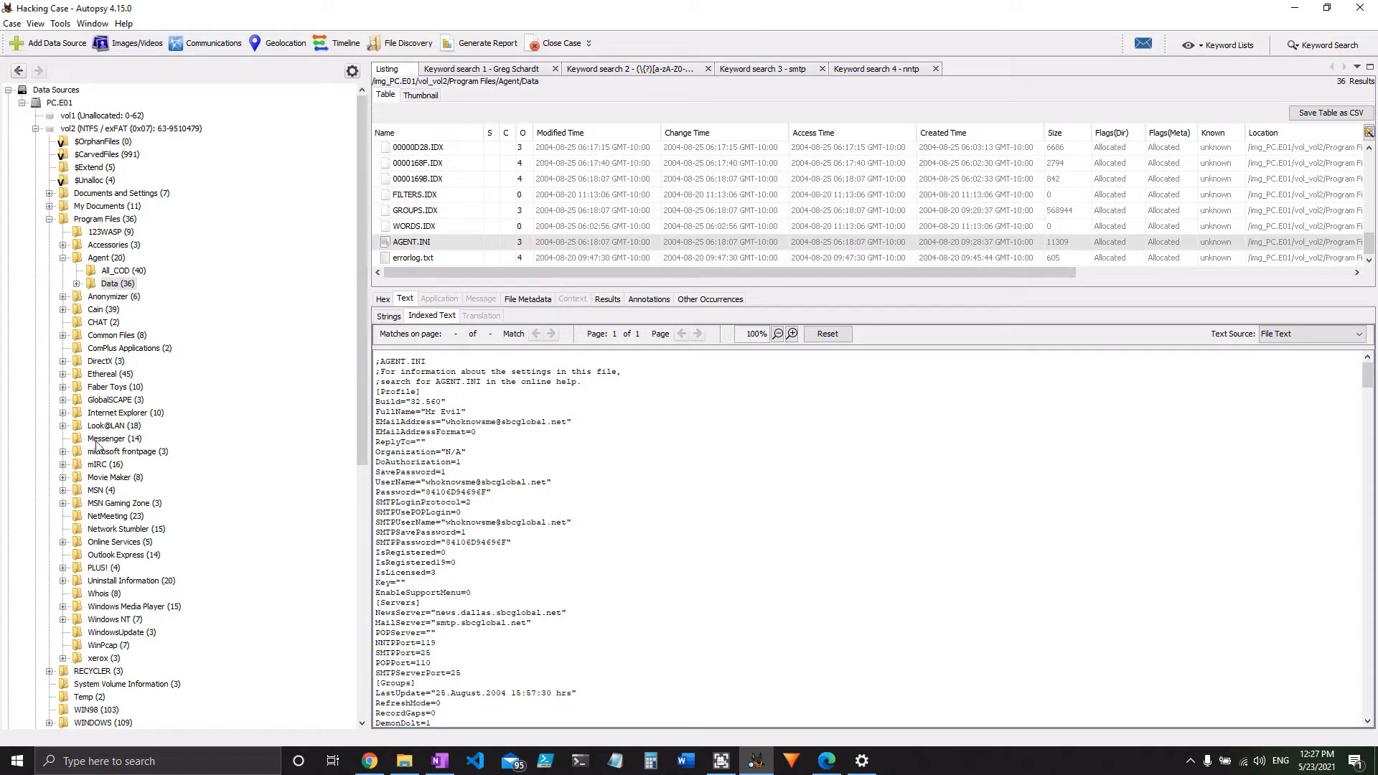
- Open the Outlook Express folder under Program Files and look through its file list
click(127, 555)
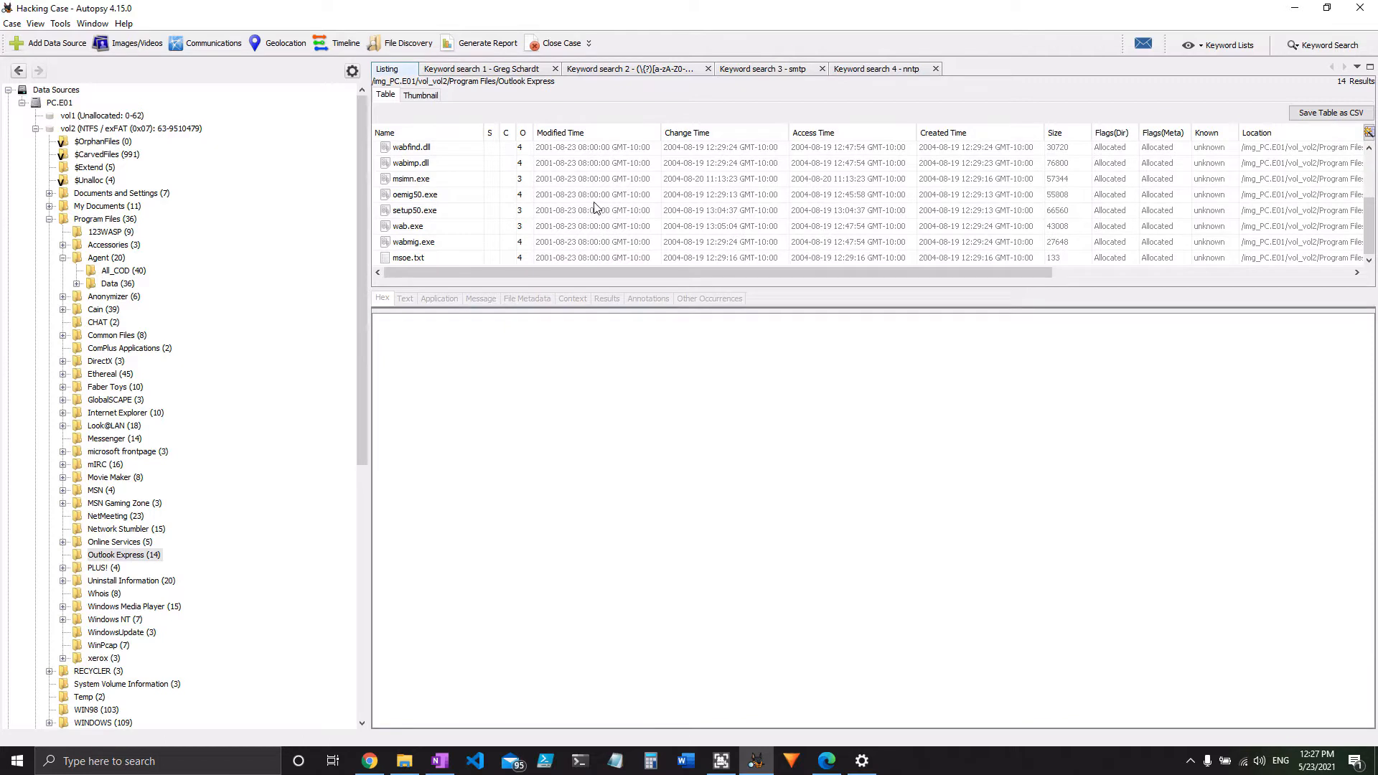
scroll(502, 205, up, 2)
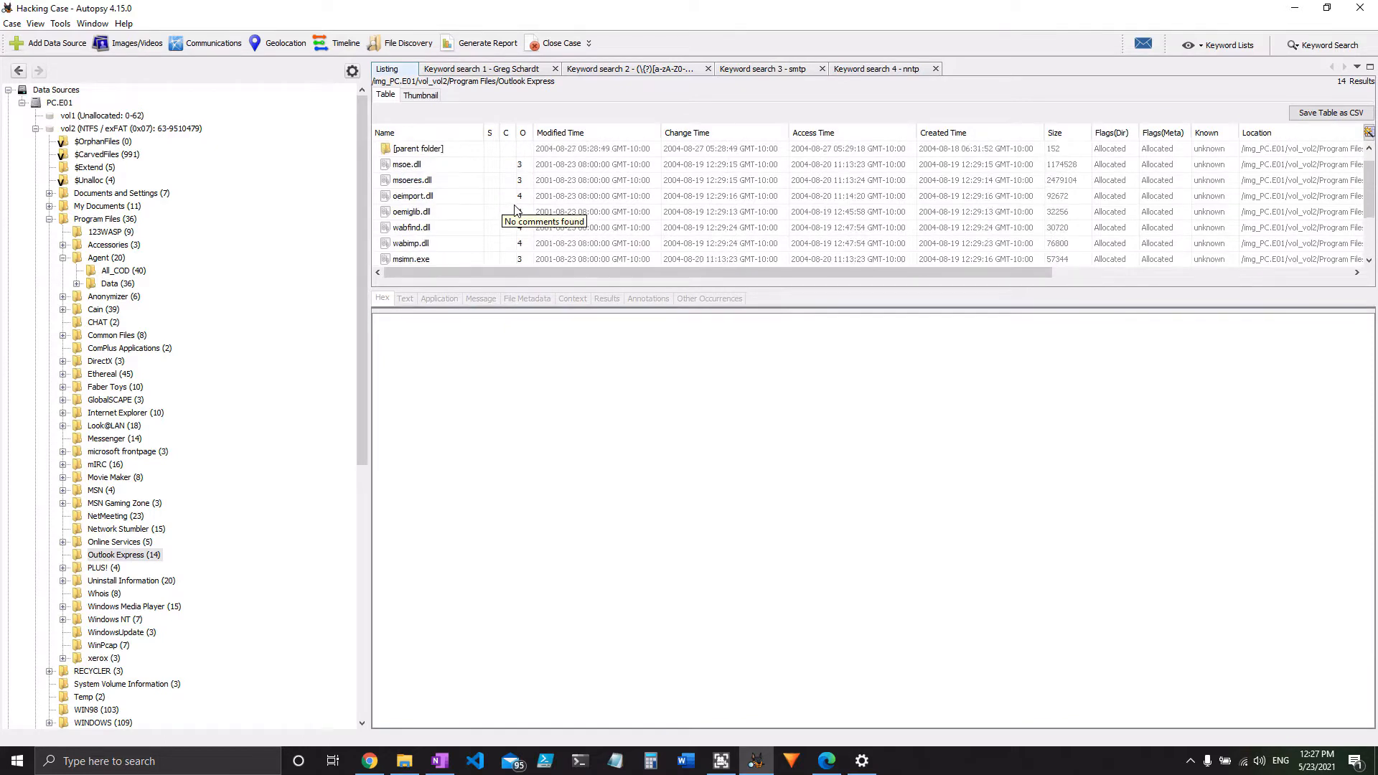
scroll(521, 208, down, 2)
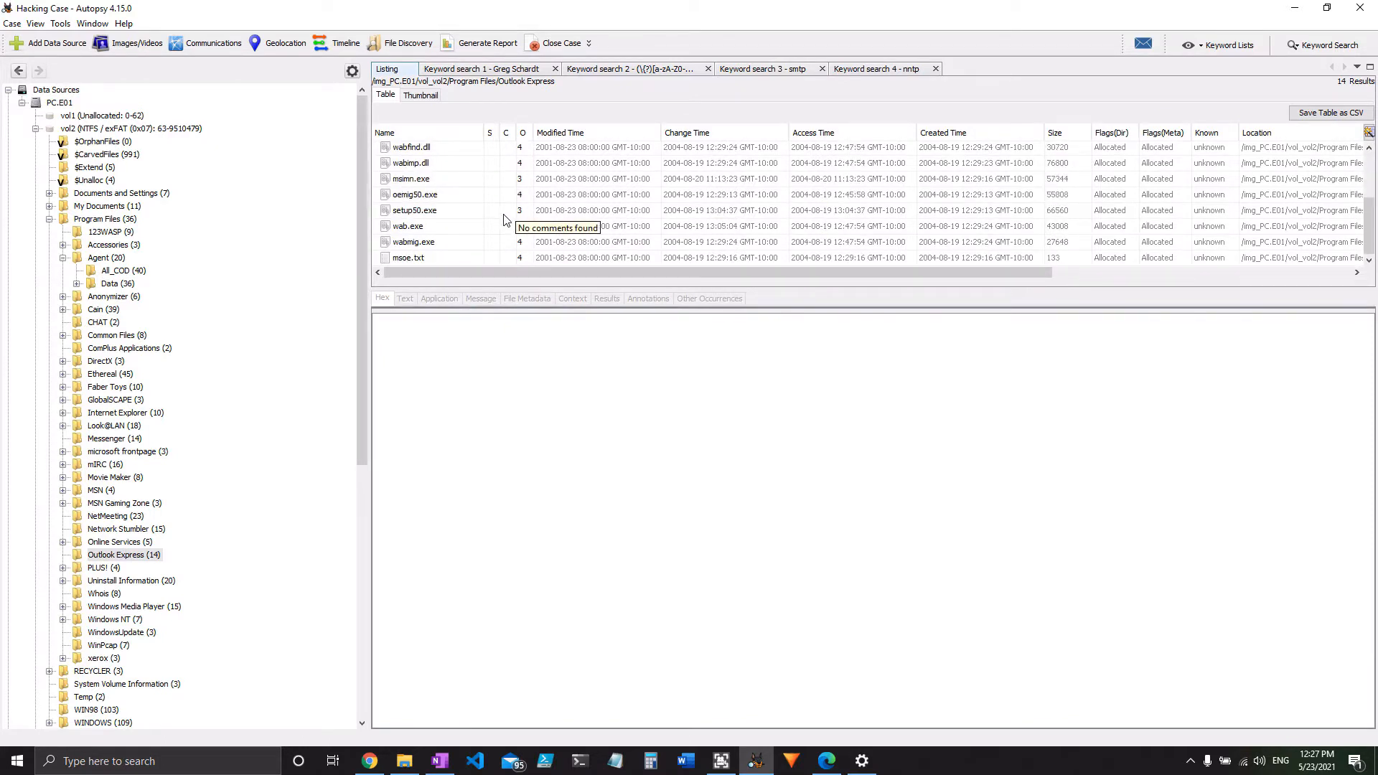
scroll(508, 218, up, 2)
scroll(511, 221, down, 2)
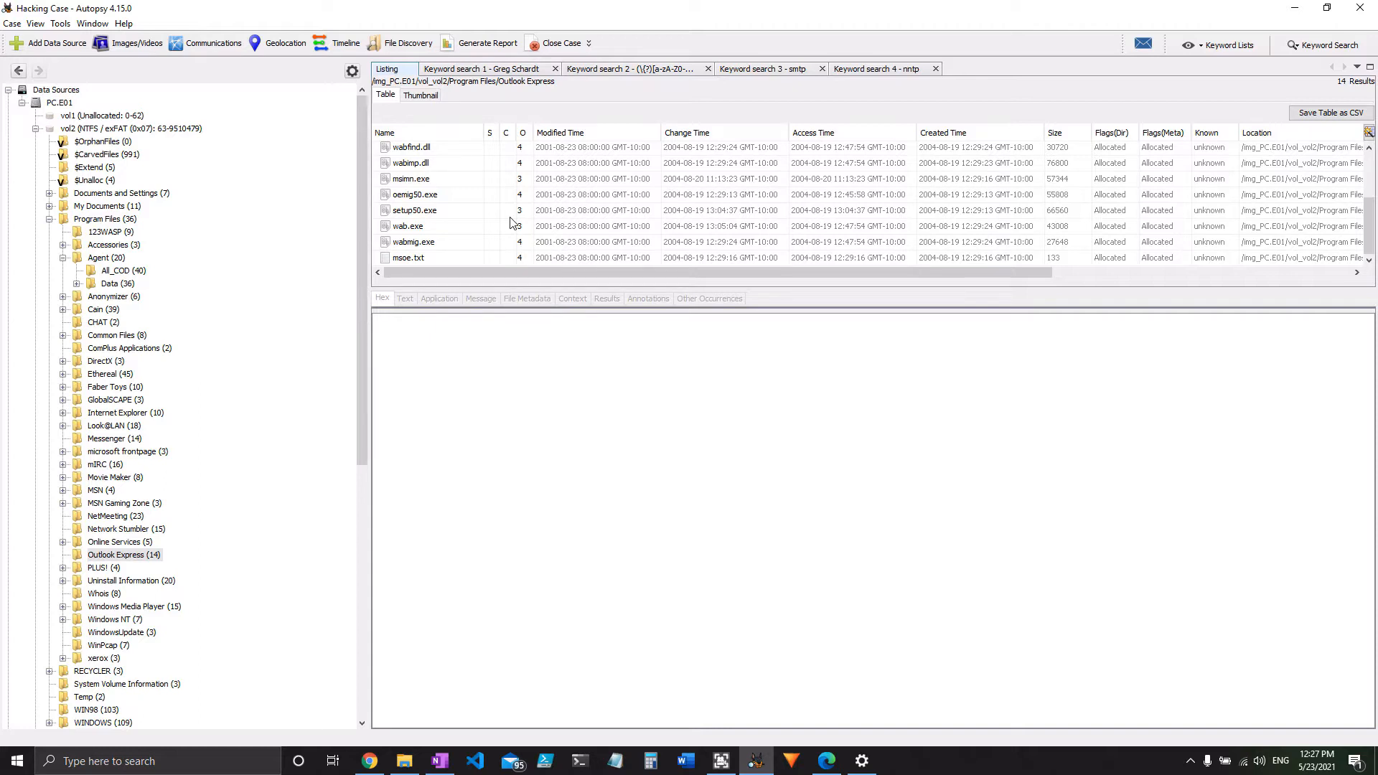
- Examine the indexed text of wabfind.dll, wabimp.dll, msimn.exe and oemig50.exe in the Outlook Express folder
click(427, 149)
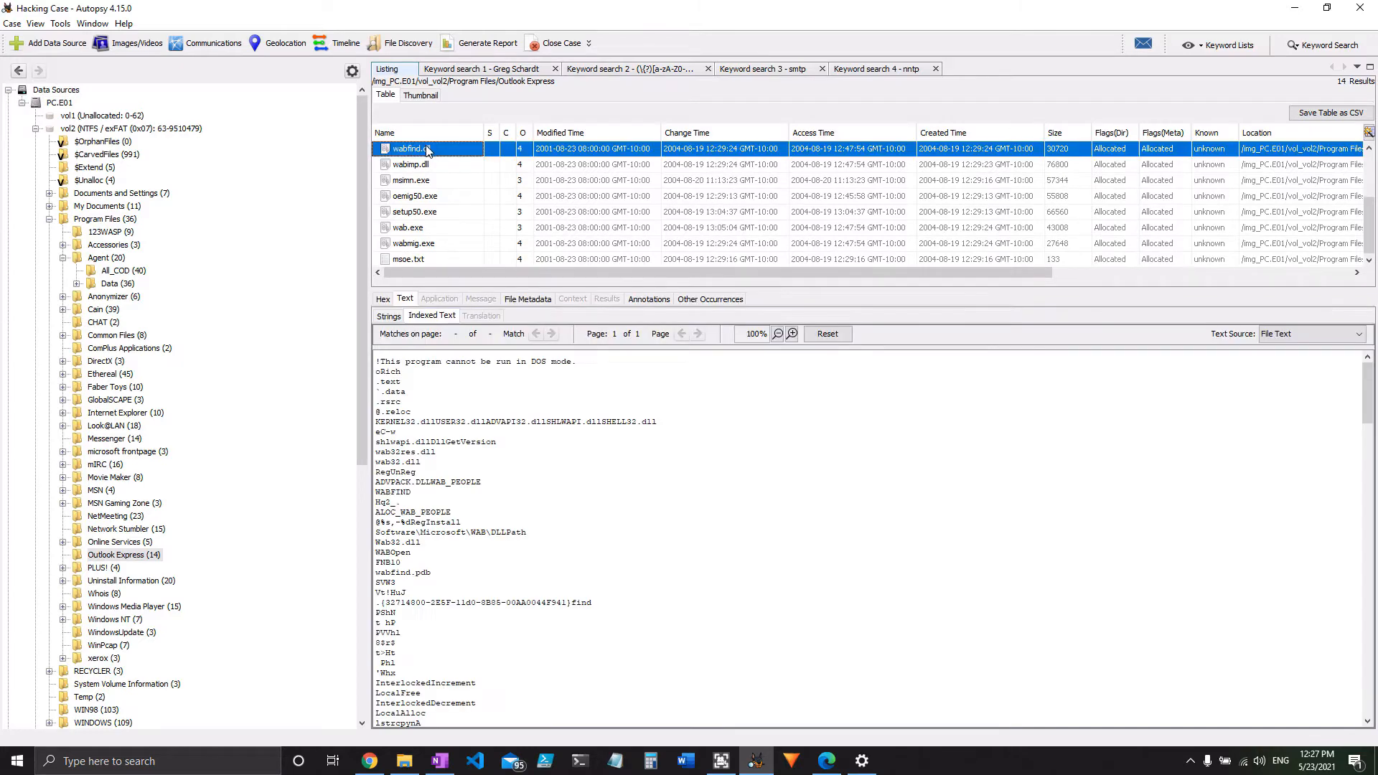
click(438, 165)
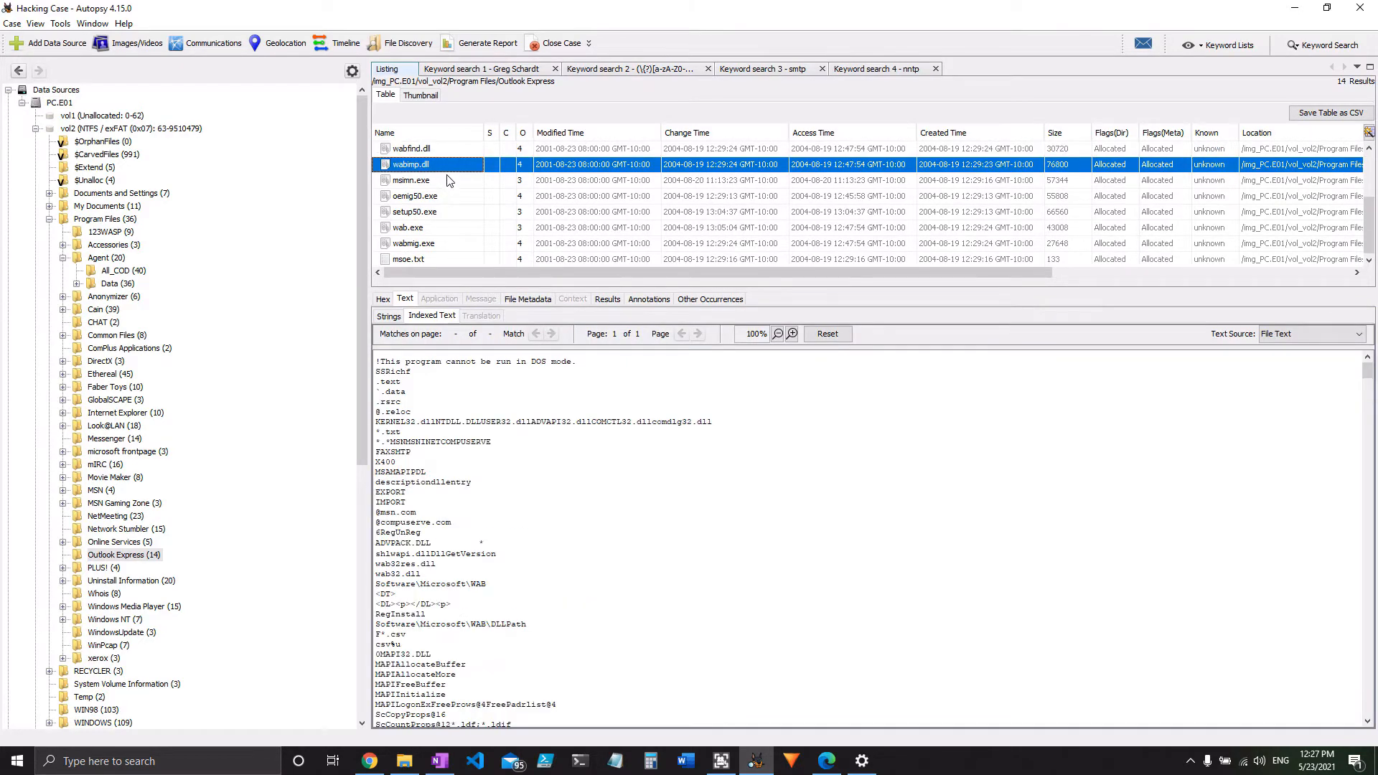
click(448, 184)
click(451, 196)
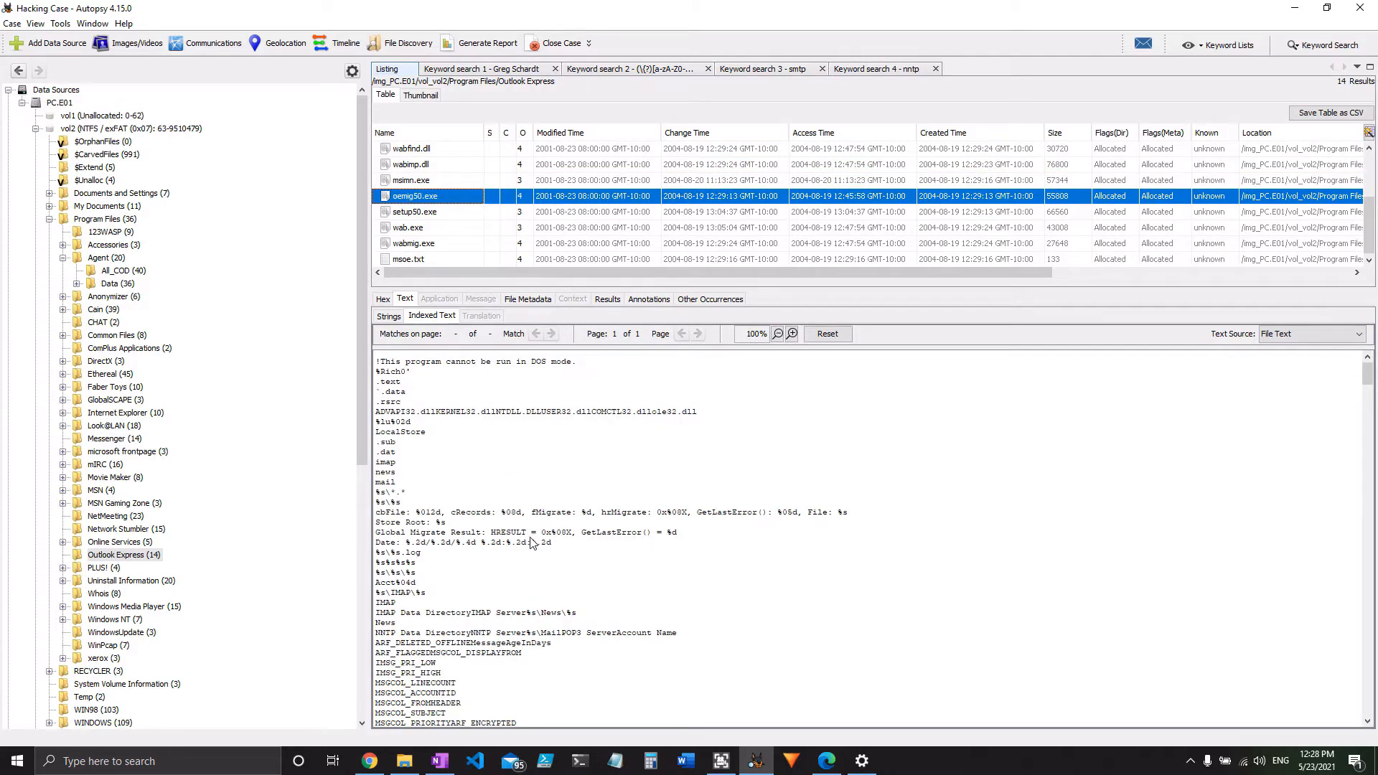
scroll(537, 544, down, 6)
scroll(540, 545, down, 15)
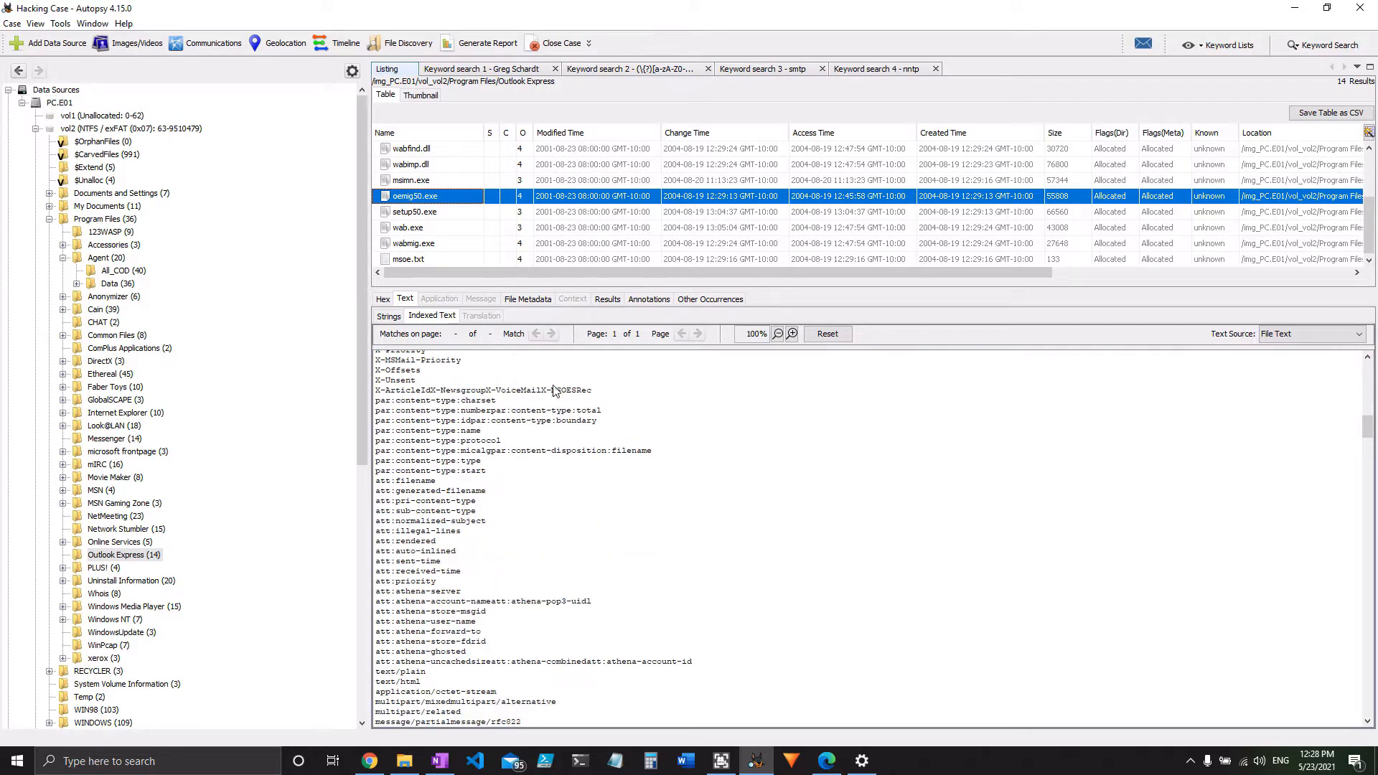
- Examine the indexed text of setup50.exe and wab.exe in the Outlook Express folder
click(605, 217)
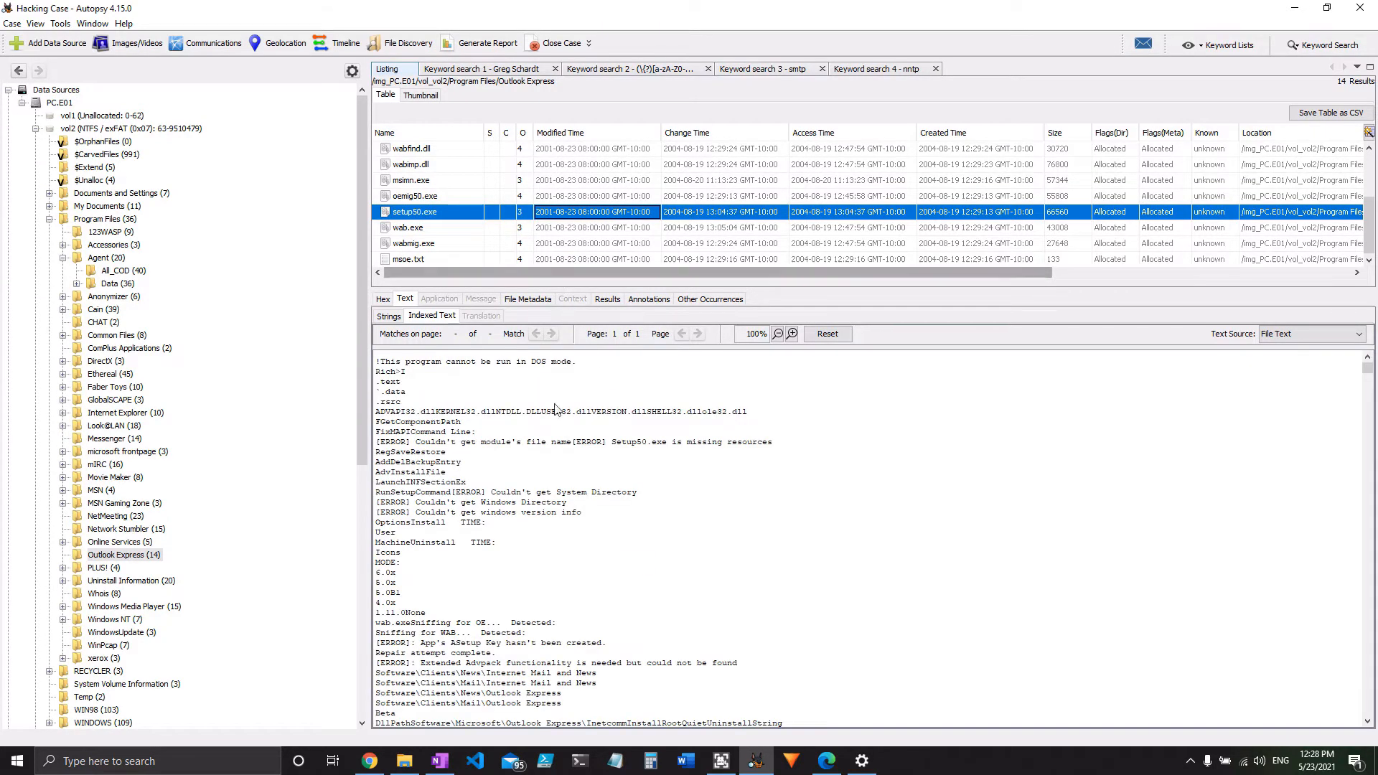
scroll(553, 470, down, 11)
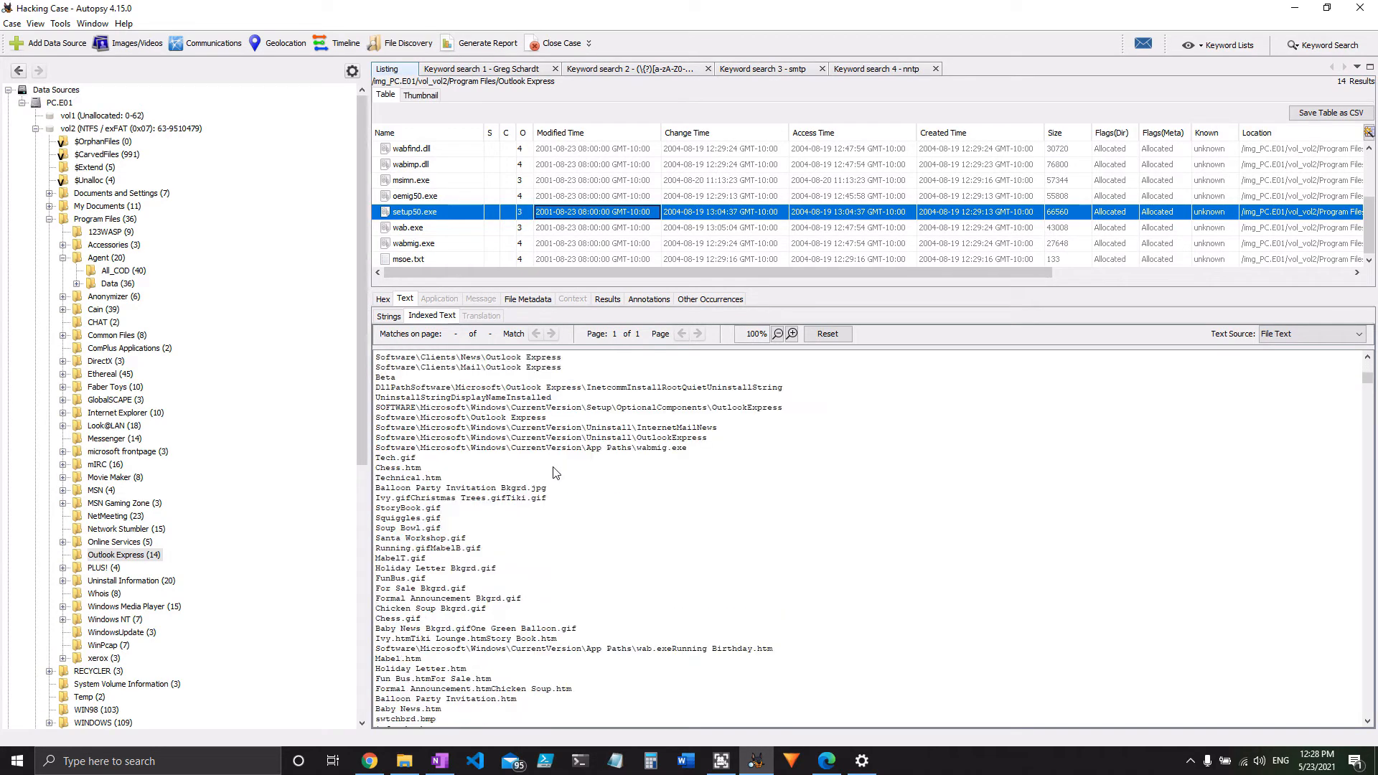
click(500, 228)
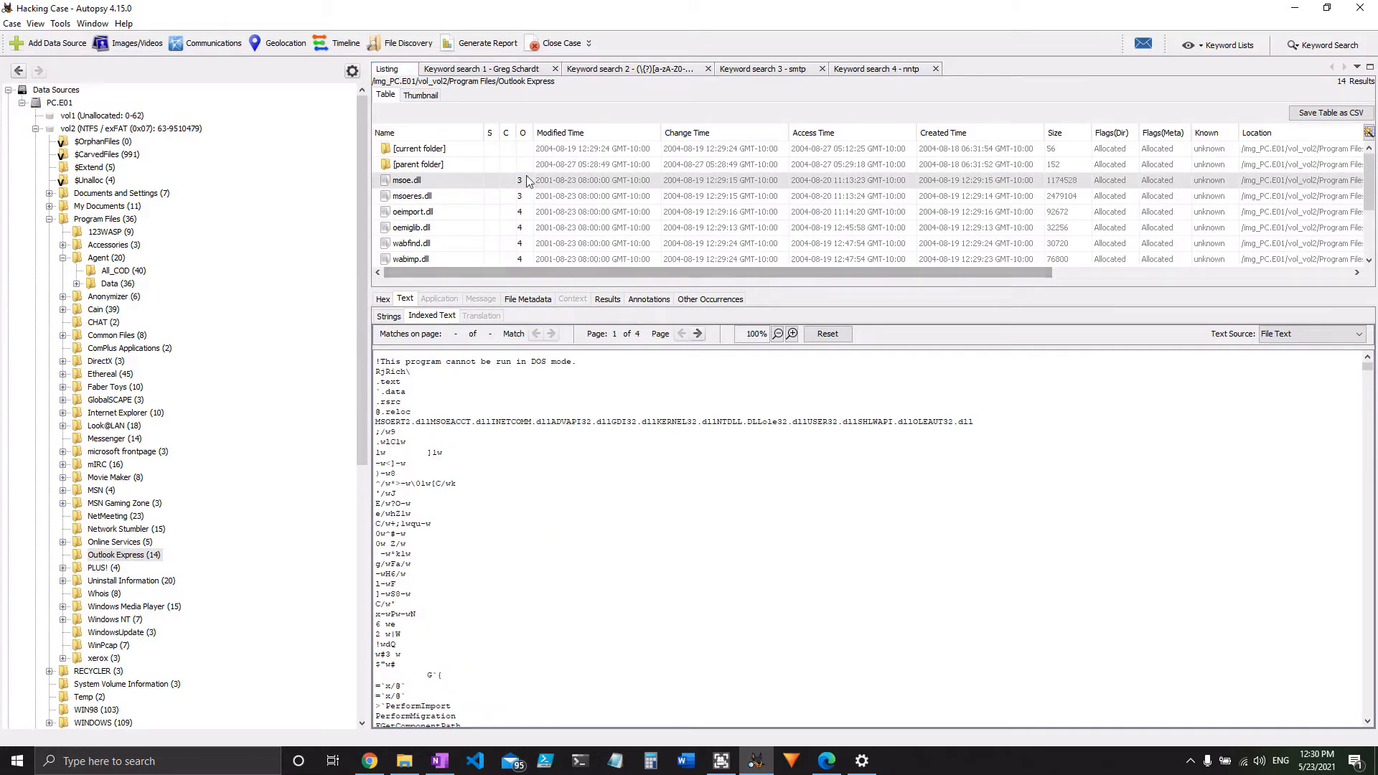
- Read the indexed text of msimn.exe down to its [Strings] section near the end
scroll(495, 214, down, 4)
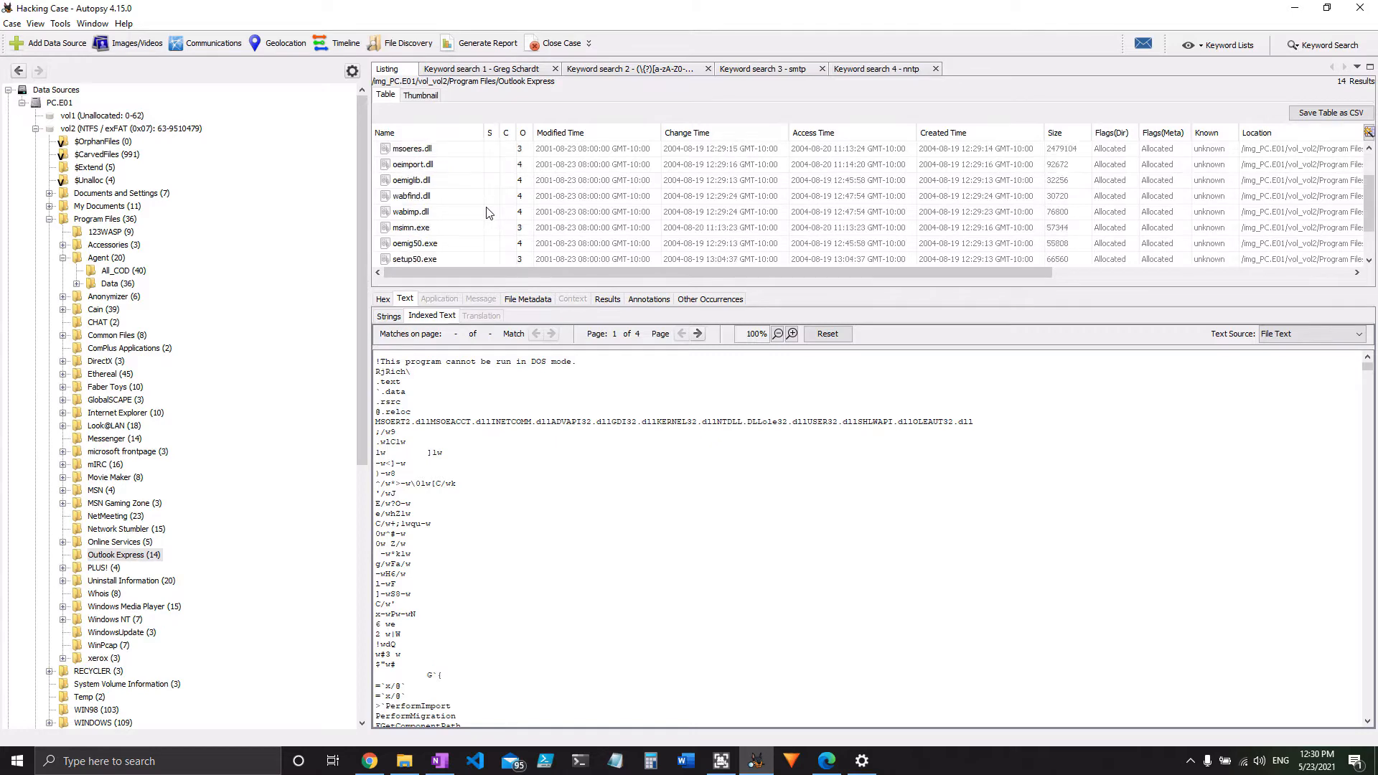
scroll(463, 234, down, 2)
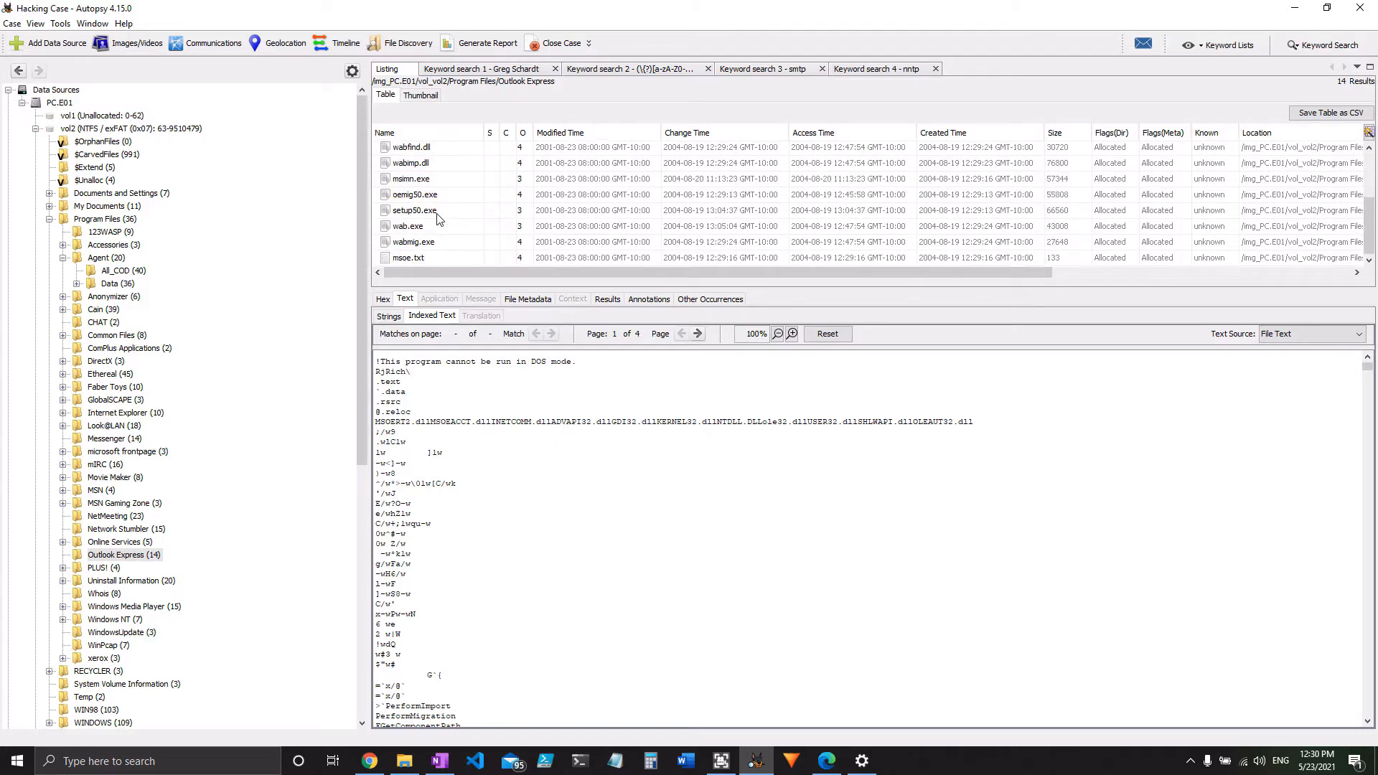
click(440, 185)
click(440, 186)
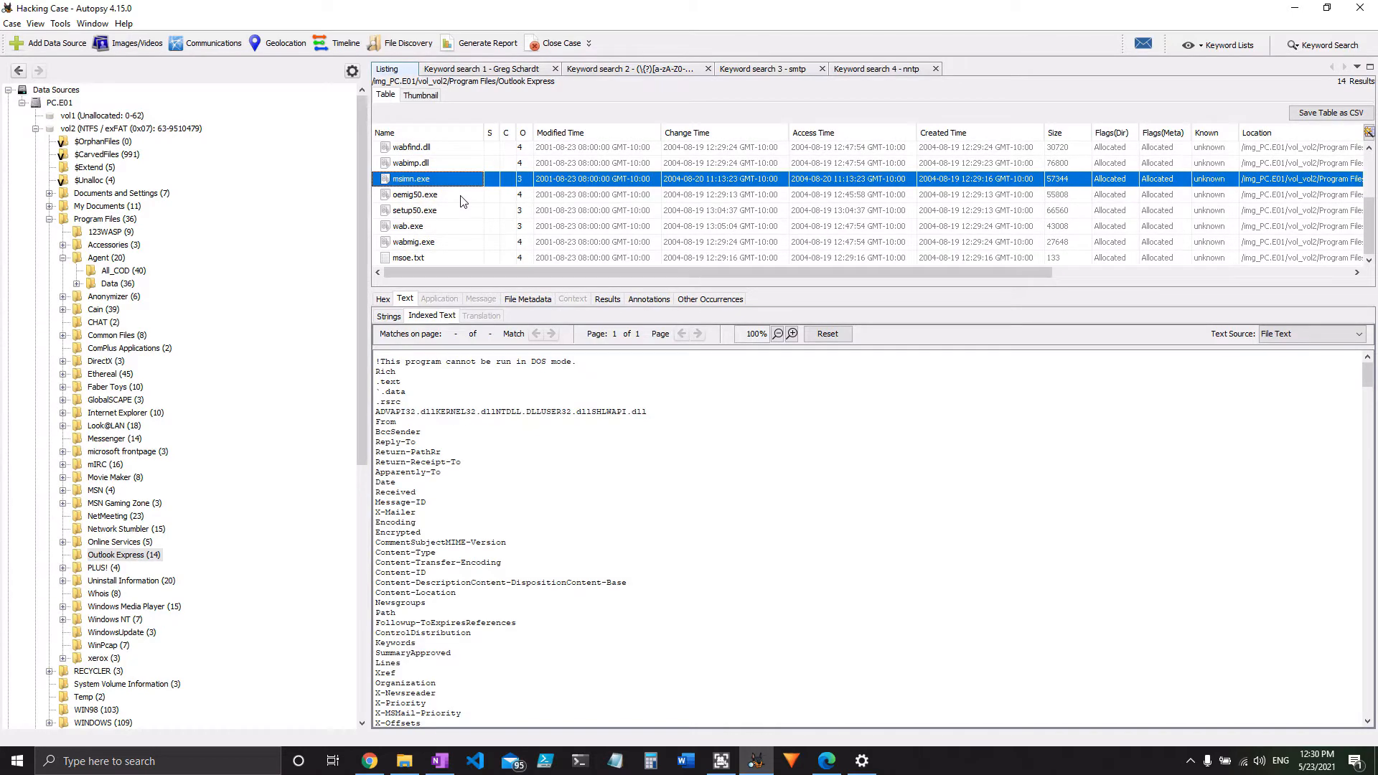
scroll(541, 514, down, 15)
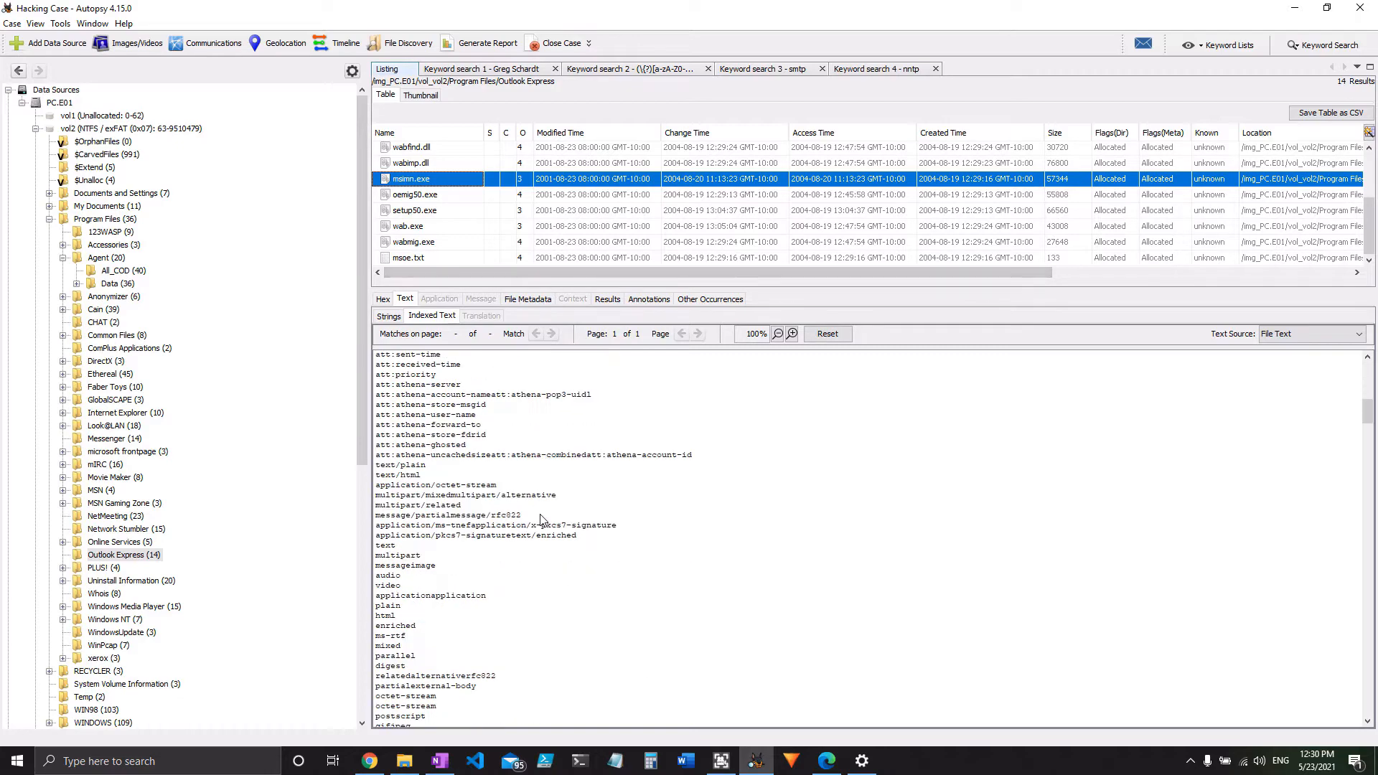
scroll(547, 522, down, 20)
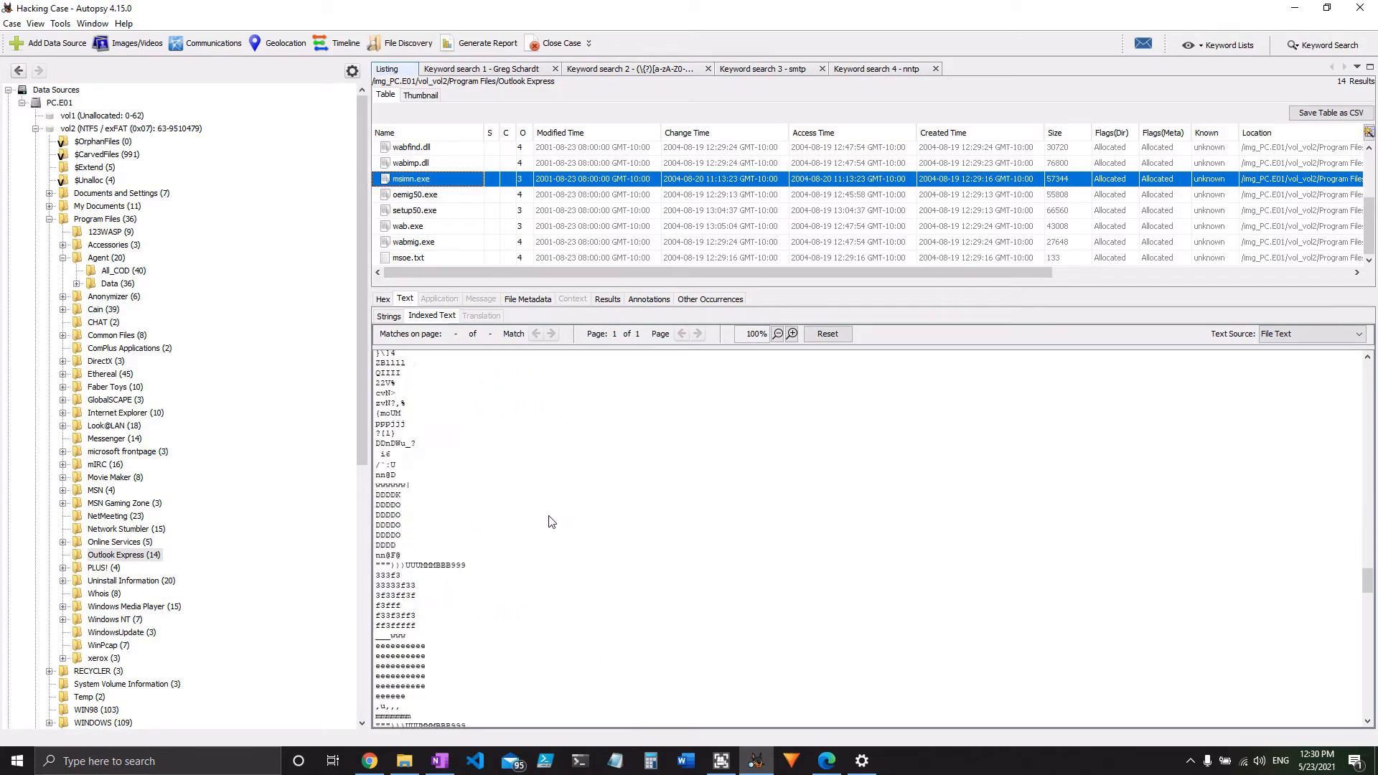
scroll(549, 518, down, 10)
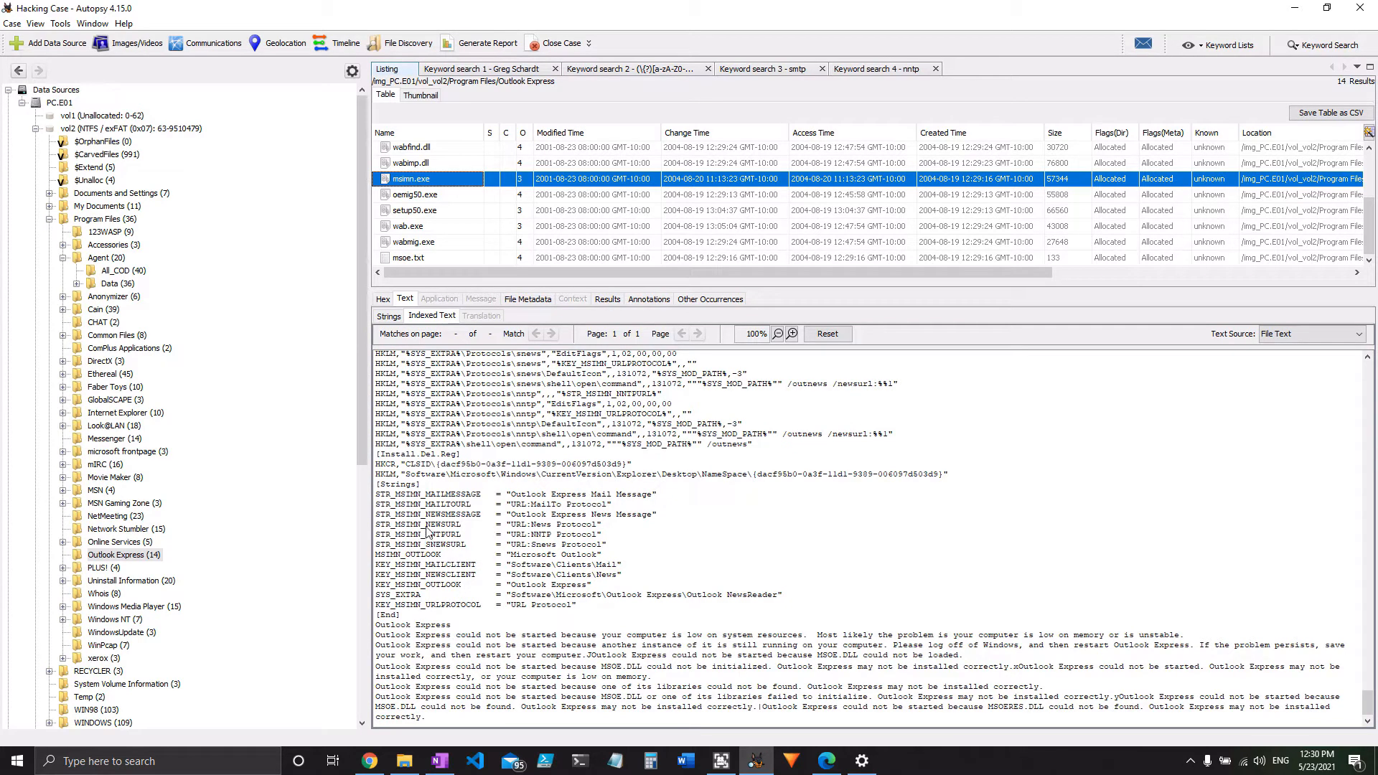
- Highlight the NEWSURL and NEWSCLIENT entries in the [Strings] section, including the word Software in the news client path
drag(426, 525, 567, 528)
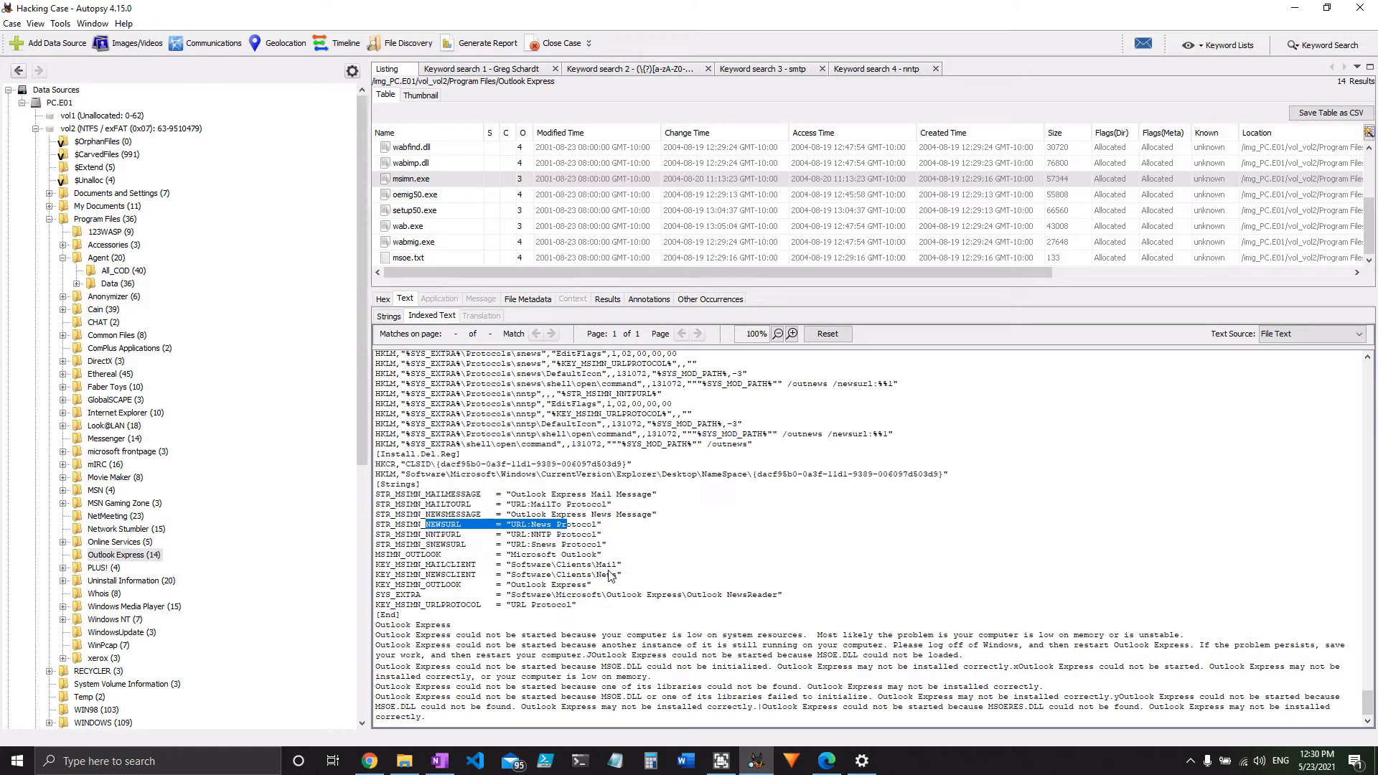
drag(621, 577, 424, 579)
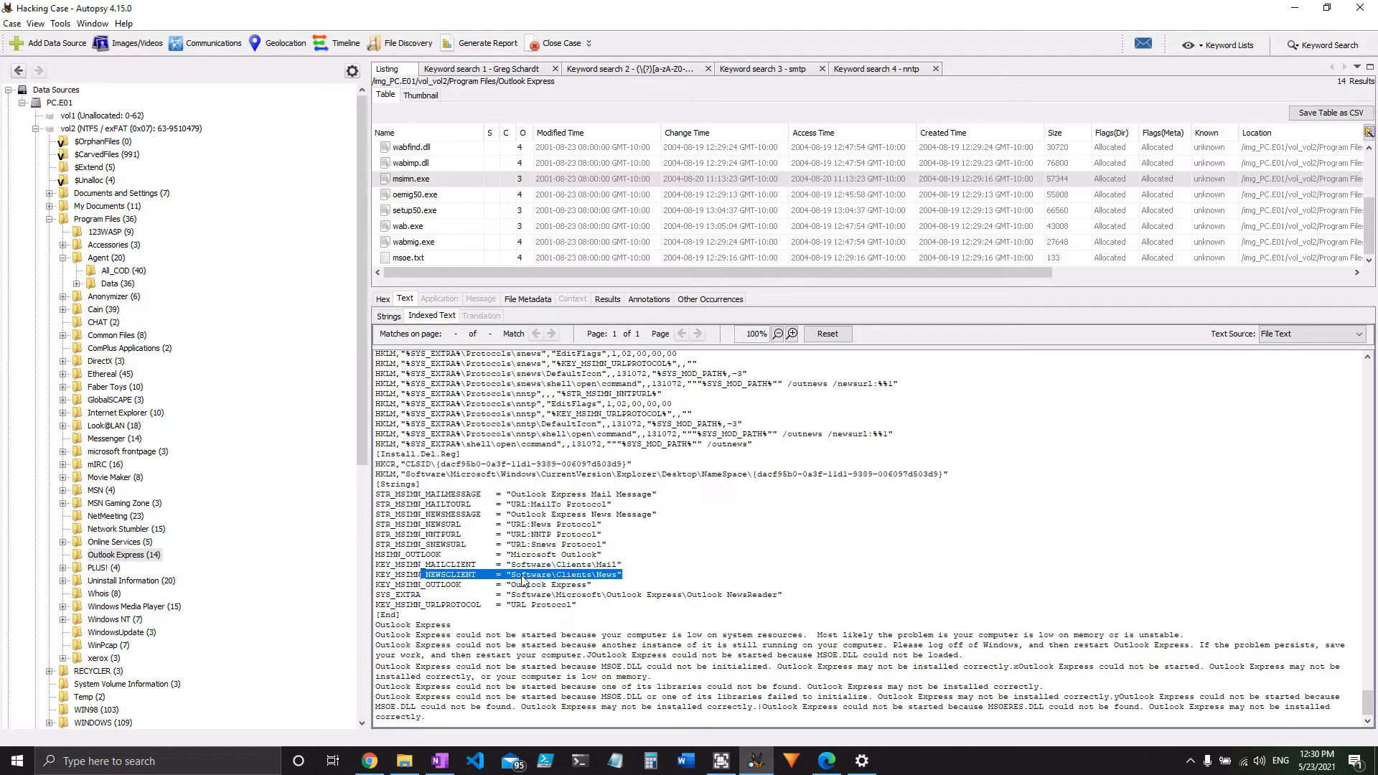
drag(510, 579, 552, 578)
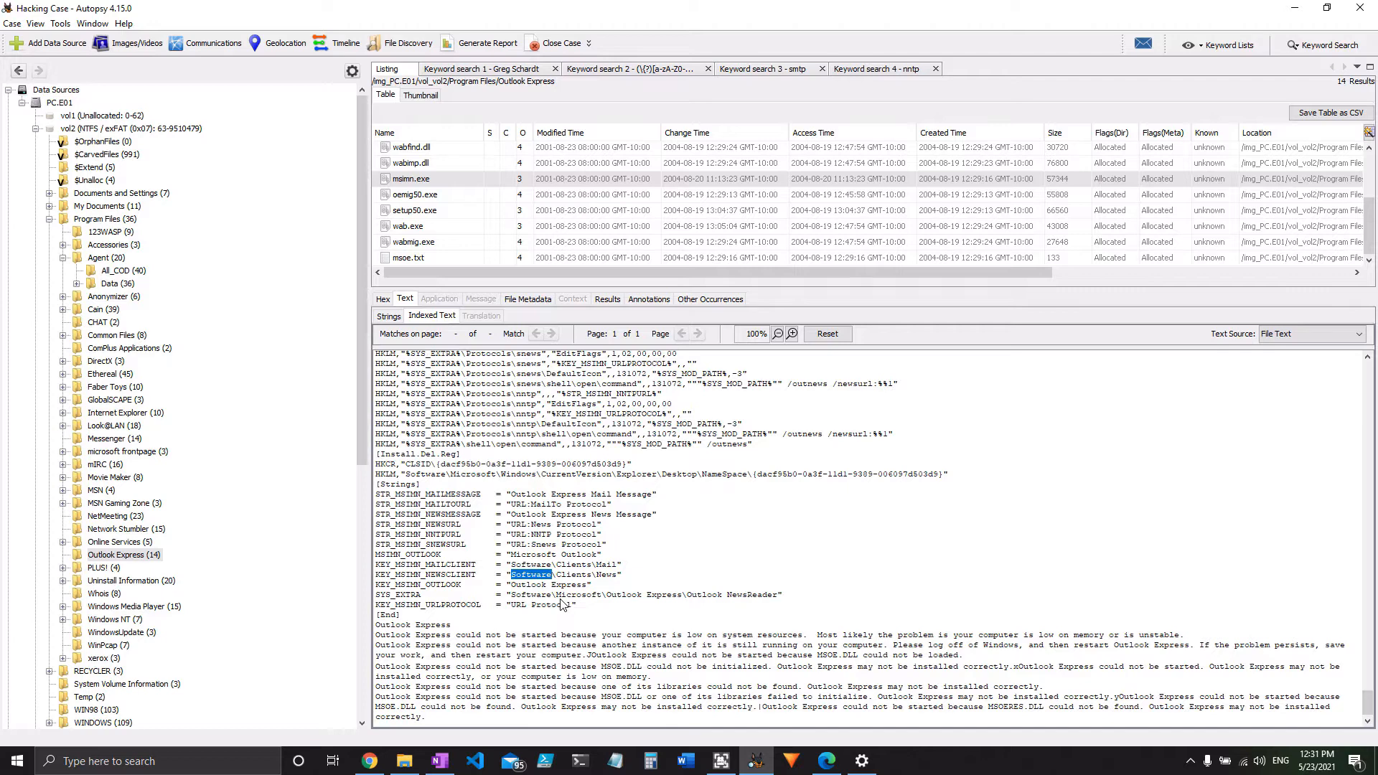
- Open the nntp keyword search results and inspect the matches in $MFT, f0062987.dll and f0075178.dll
click(887, 69)
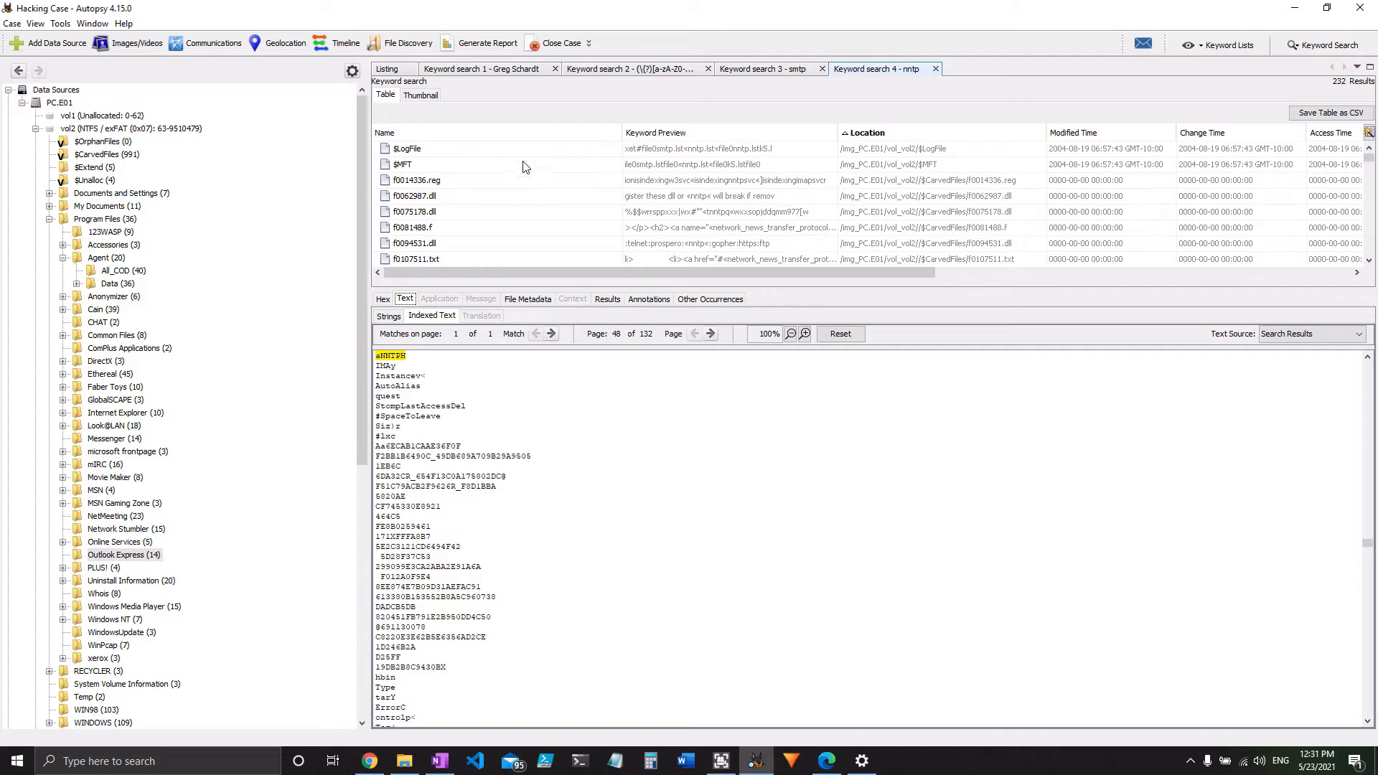
click(473, 167)
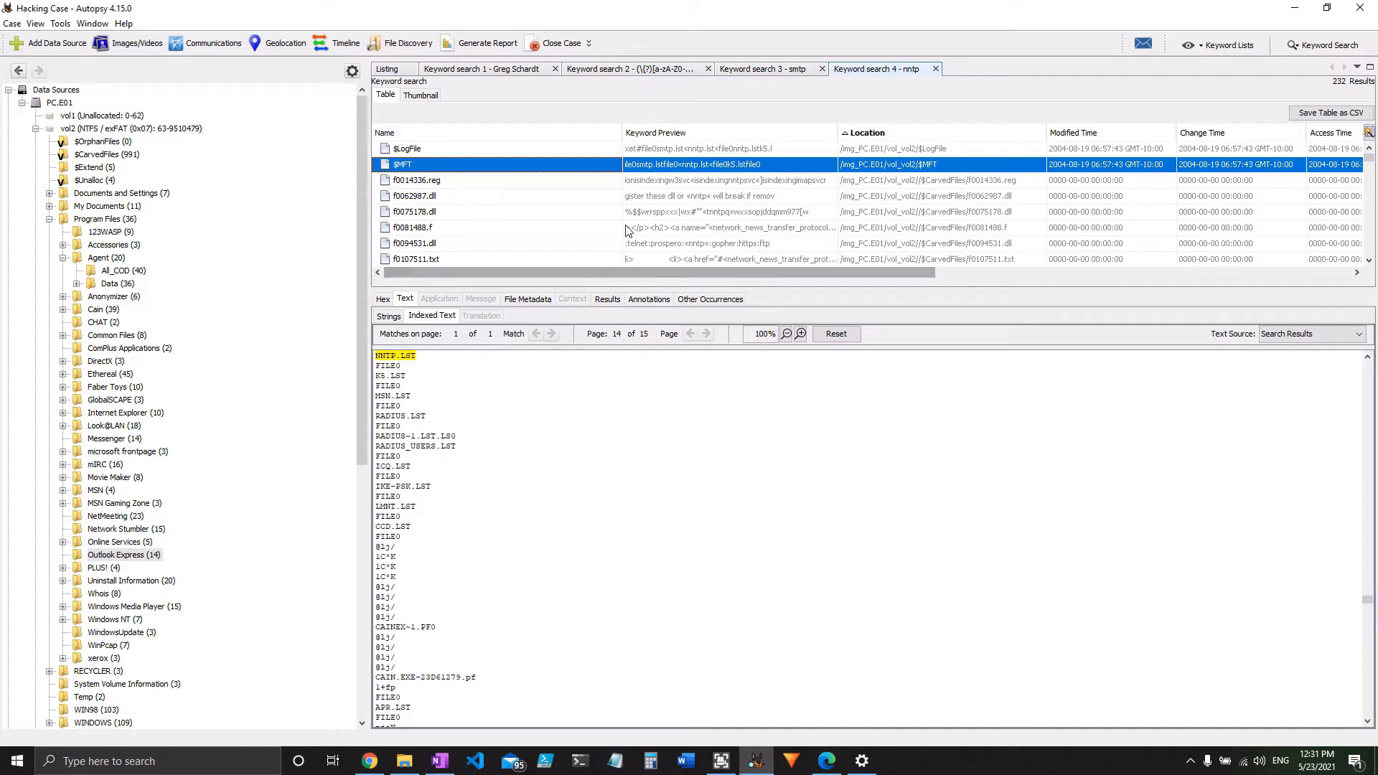
click(489, 197)
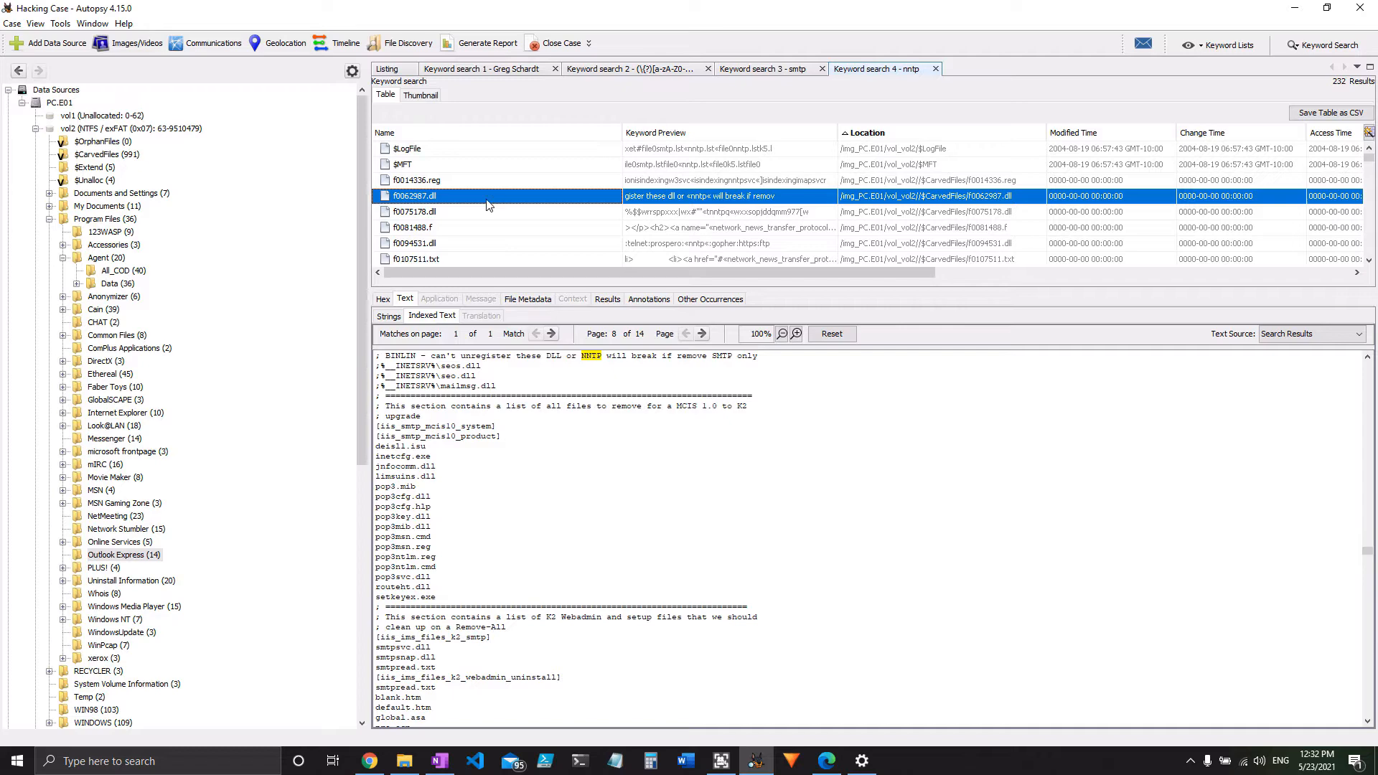
click(449, 212)
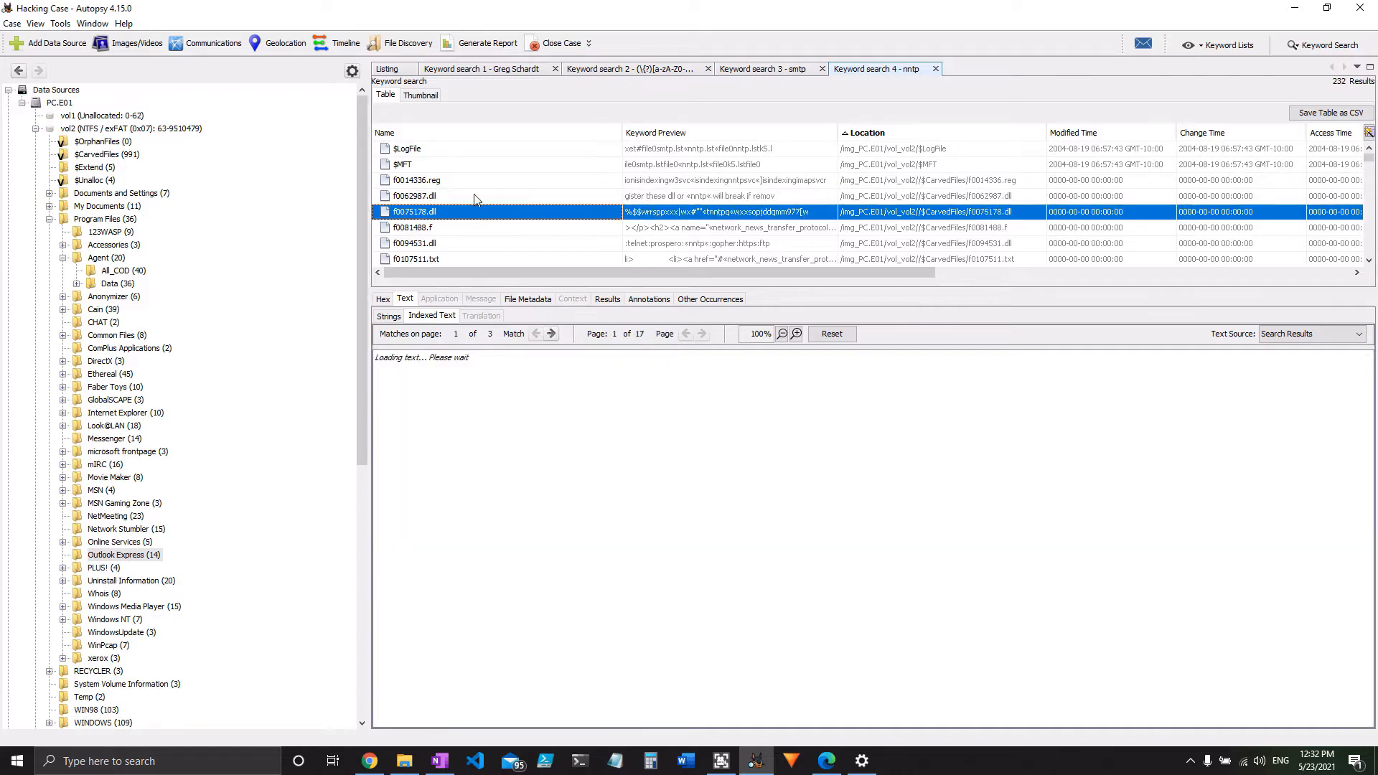
key(Up)
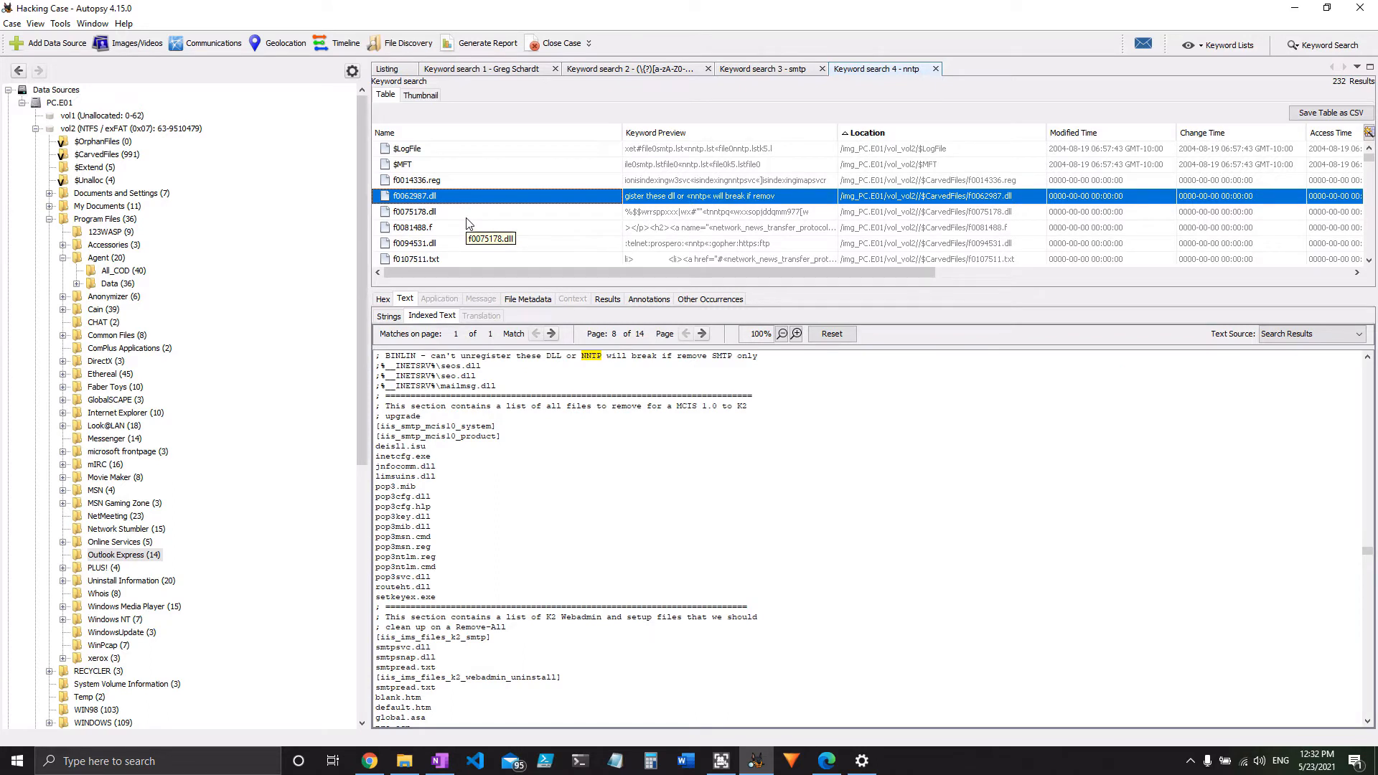
scroll(469, 228, down, 1)
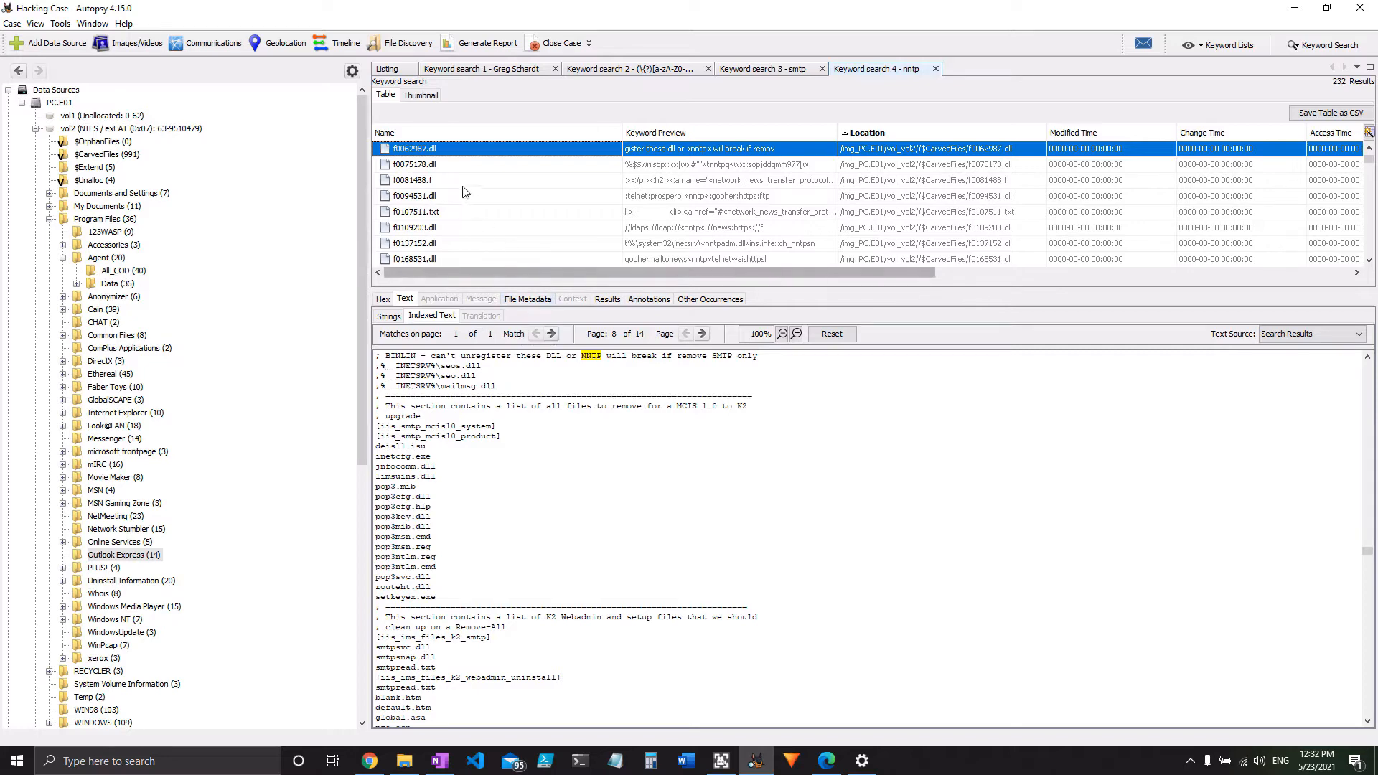
- Step forward and back through the nntp matches in the indexed text of the carved file f0081488.f
click(552, 333)
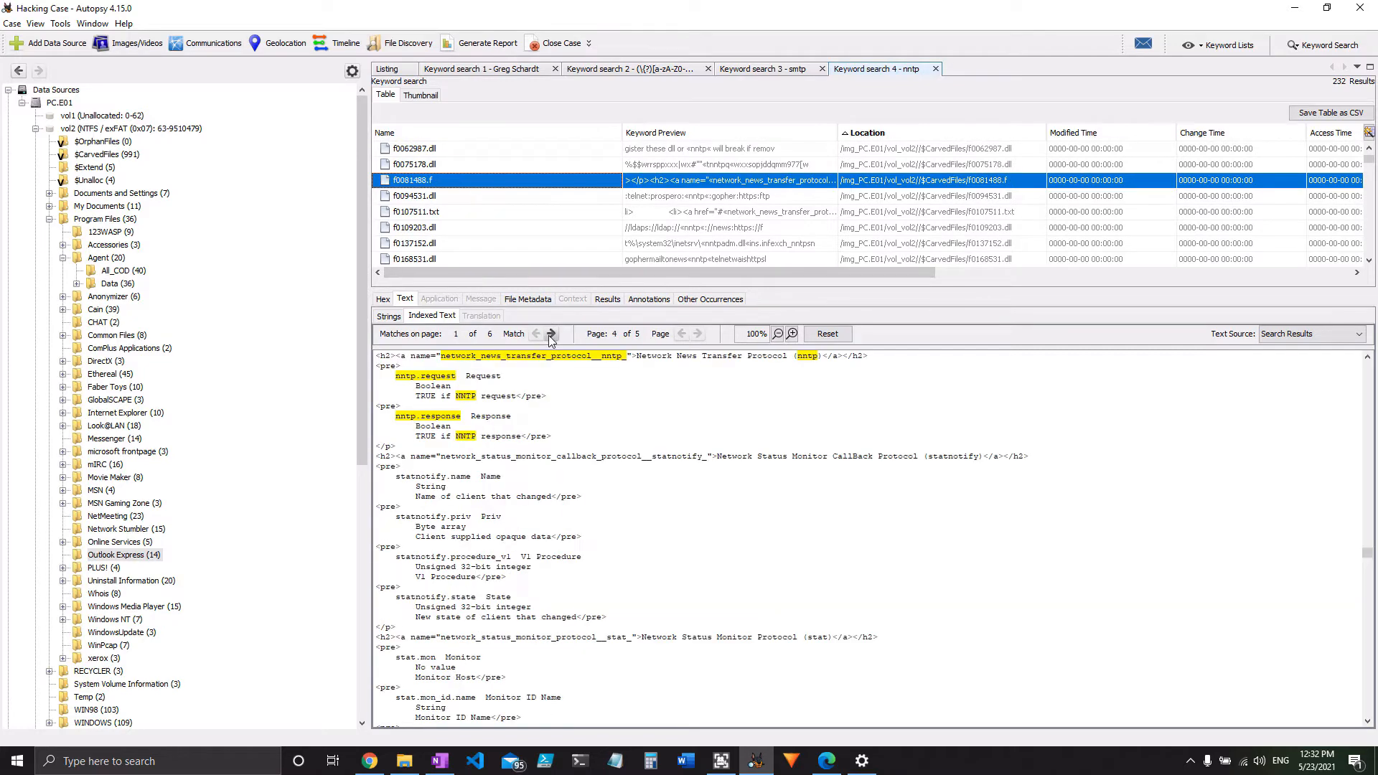
click(551, 334)
click(550, 334)
click(550, 333)
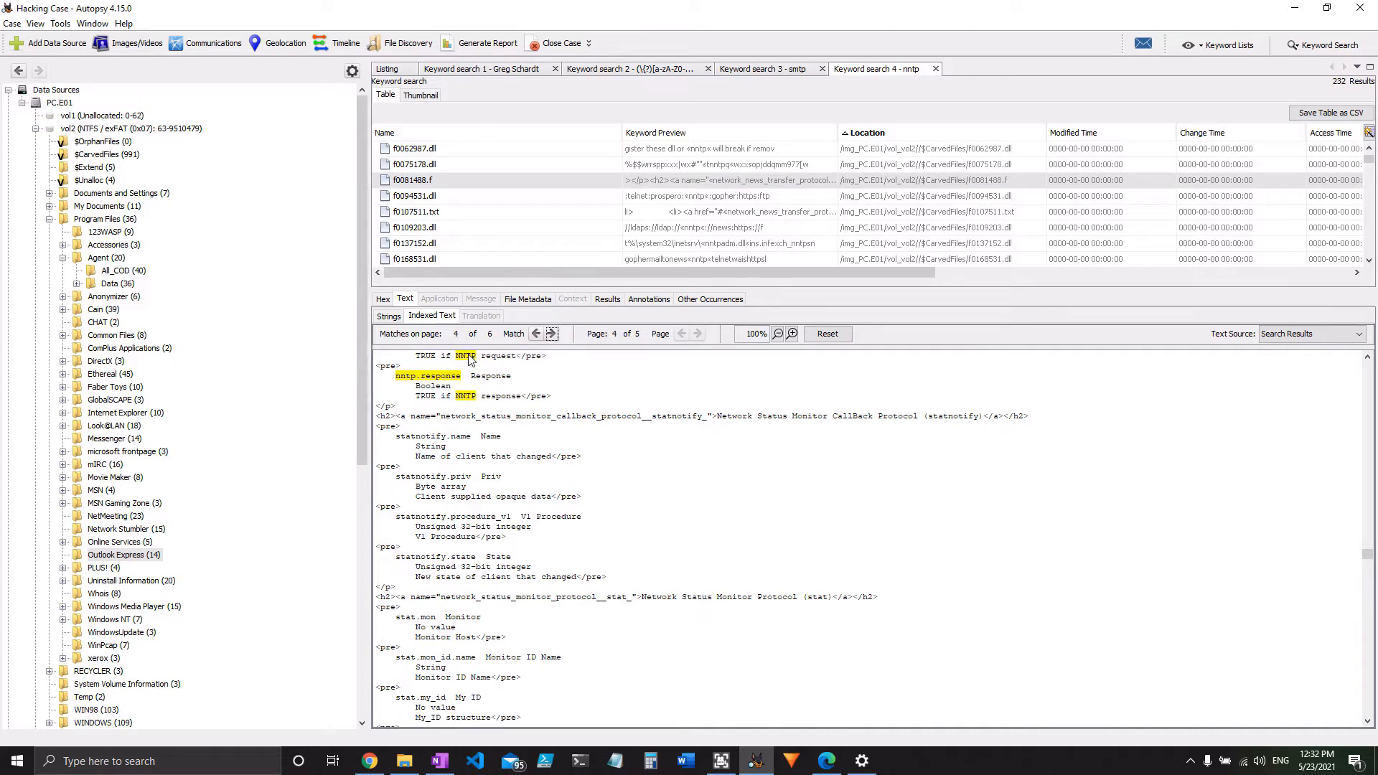
click(551, 335)
click(551, 335)
click(536, 335)
click(536, 335)
click(537, 335)
click(537, 335)
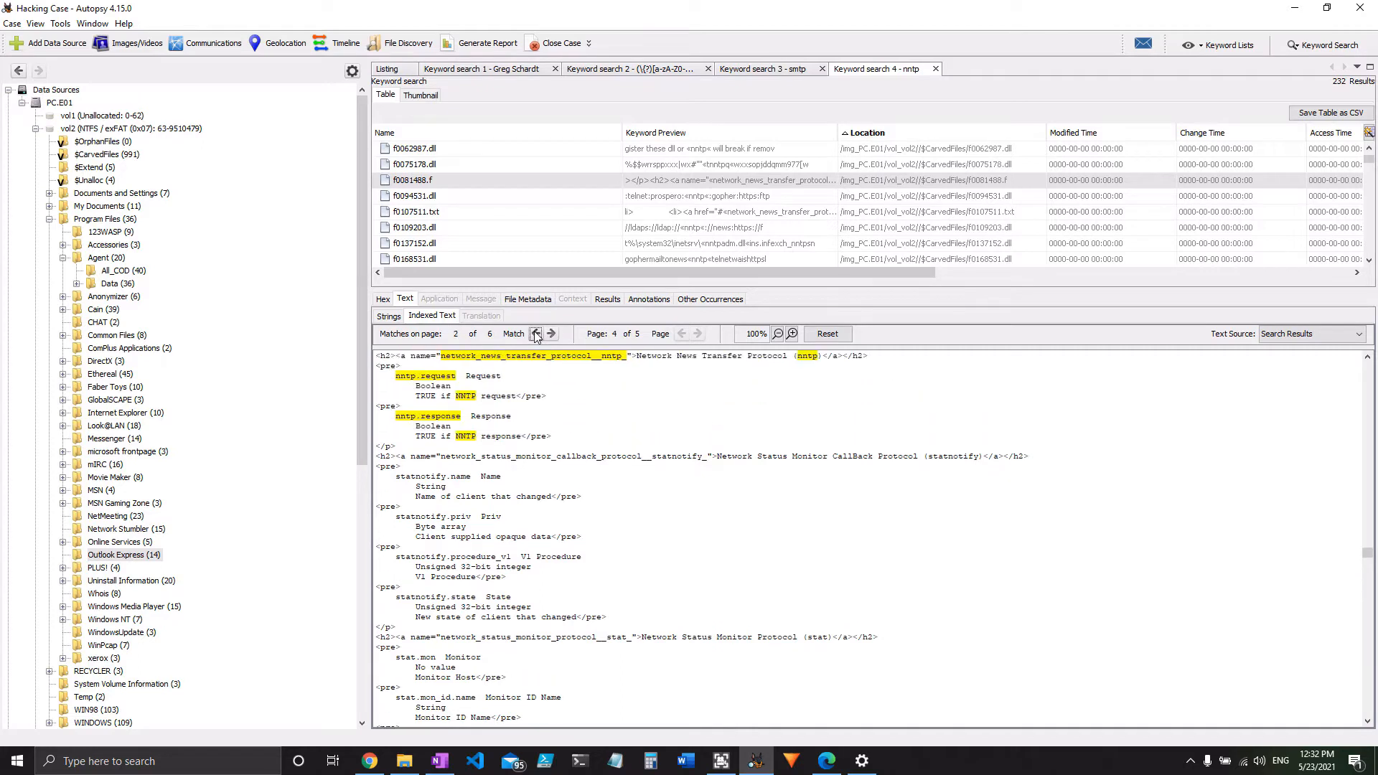
click(536, 336)
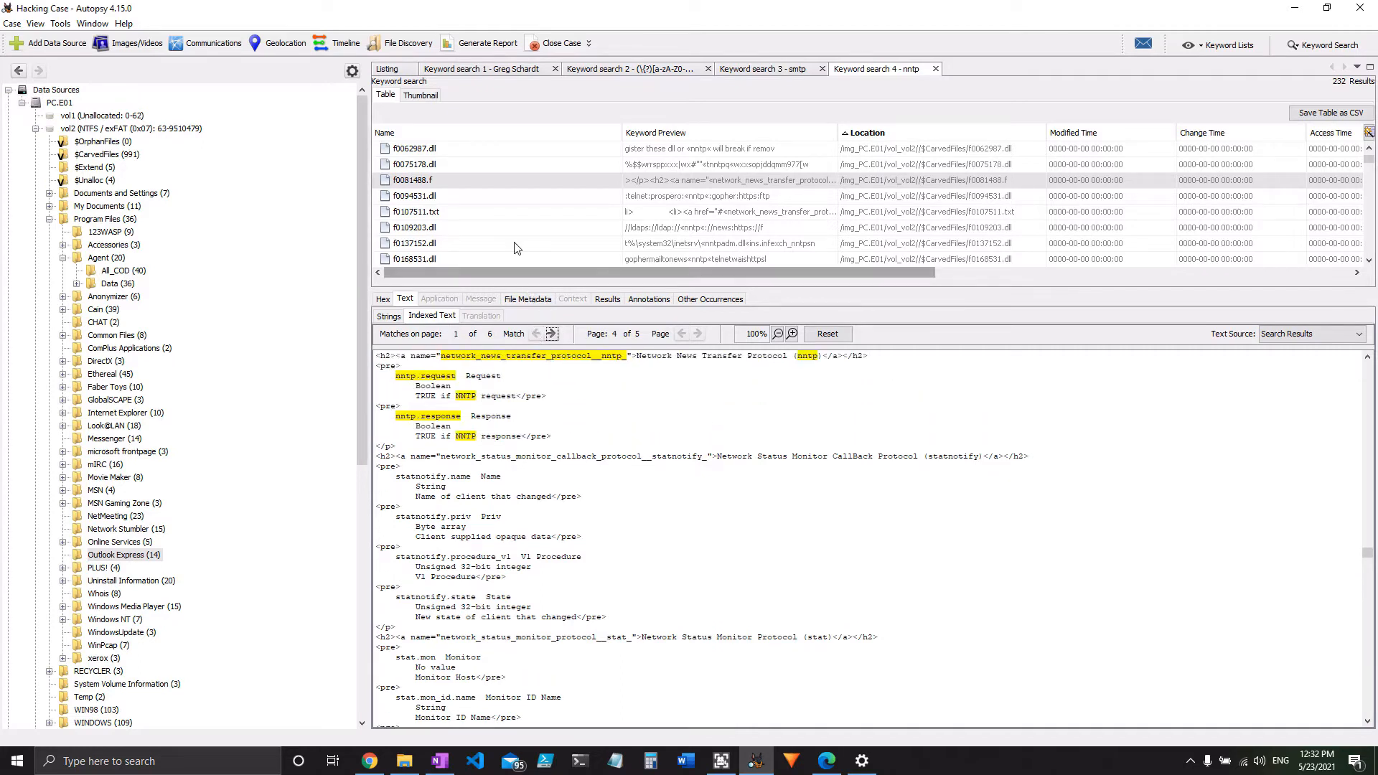
- Open the carved file f0332503.reg from the nntp results and highlight its NNTP Server entry news.dallas.sbcglobal.net
scroll(466, 213, up, 1)
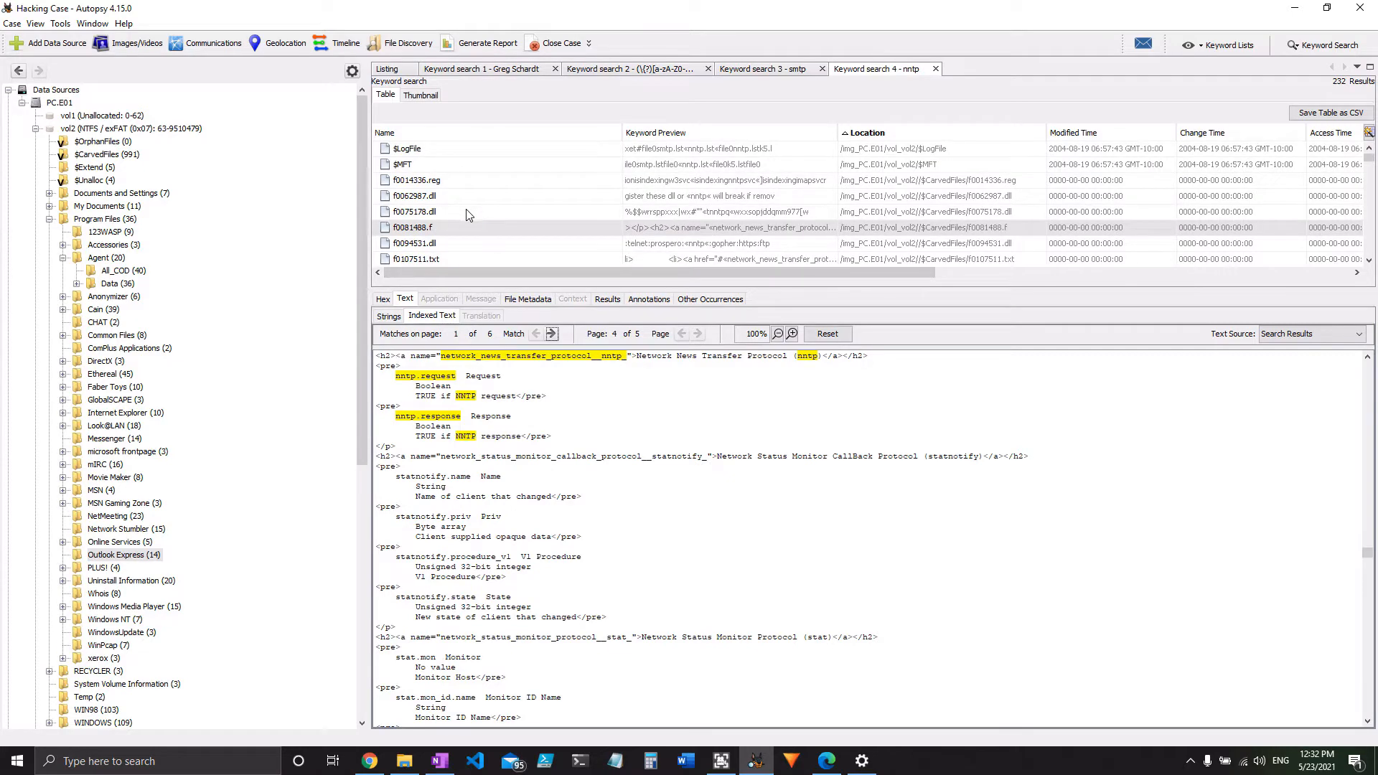
scroll(459, 220, down, 5)
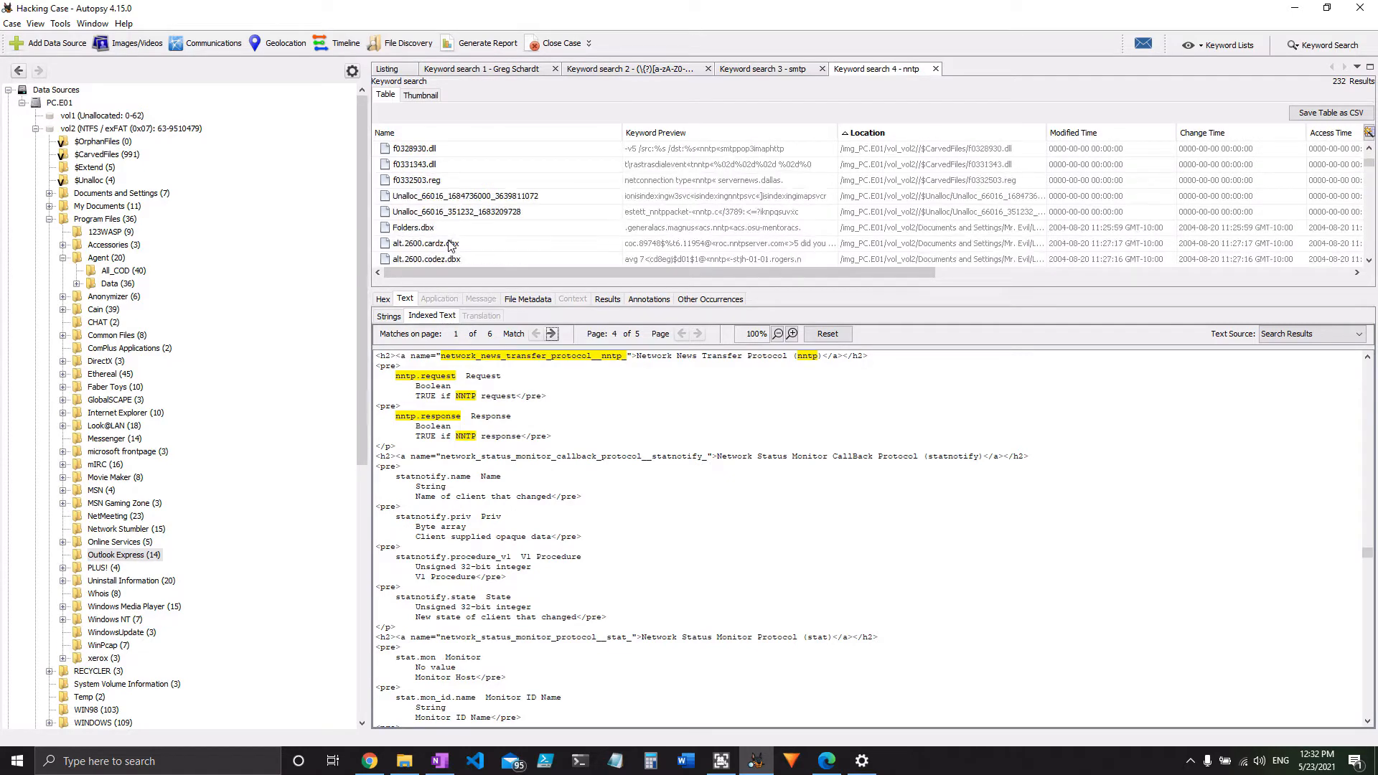
scroll(452, 246, up, 5)
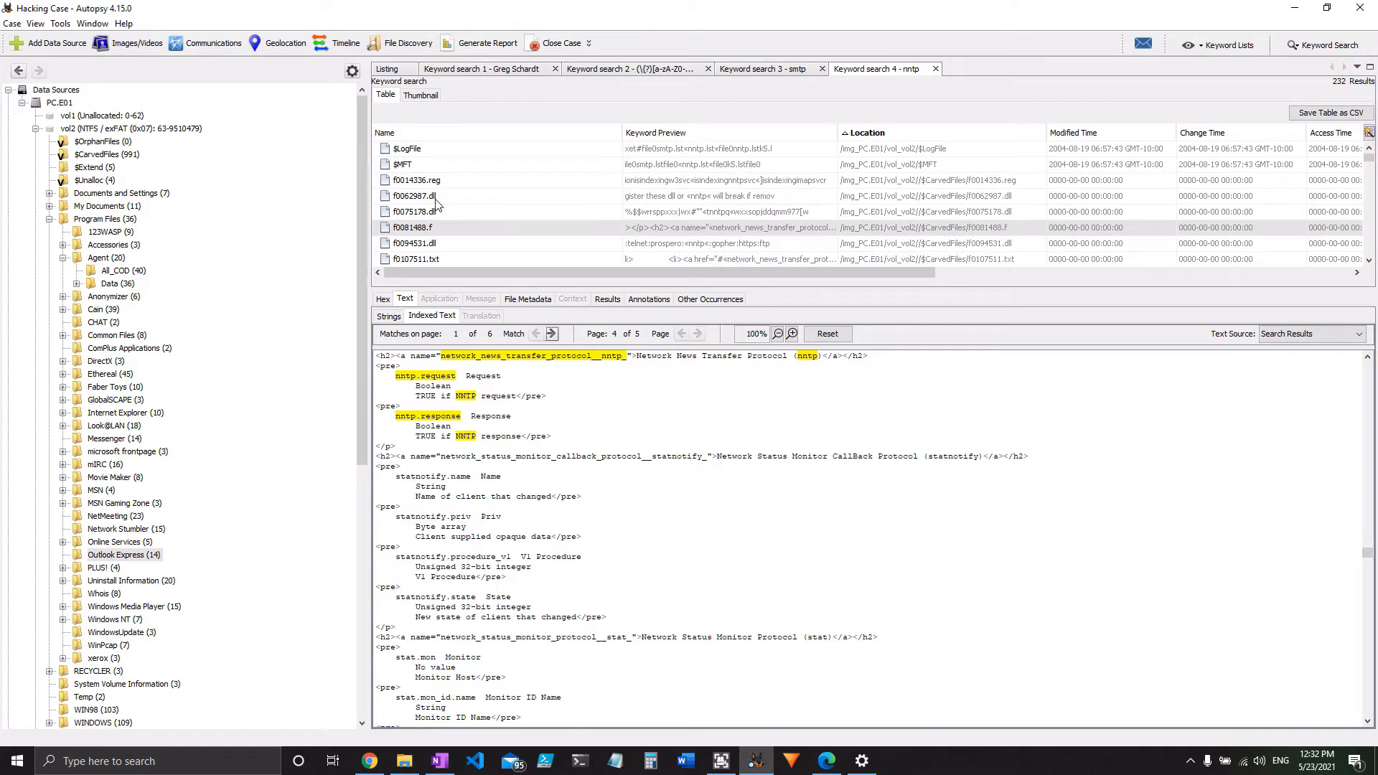
scroll(439, 212, down, 1)
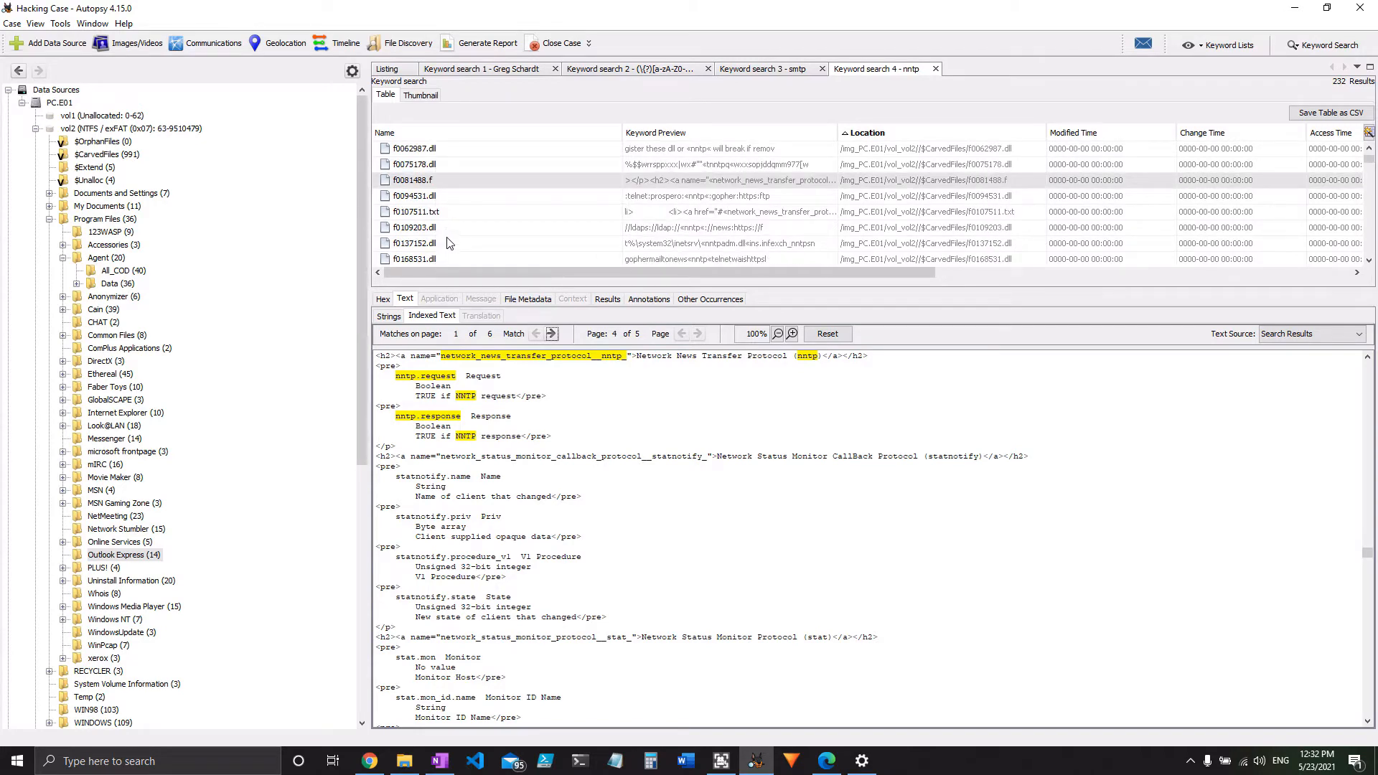
scroll(447, 244, down, 2)
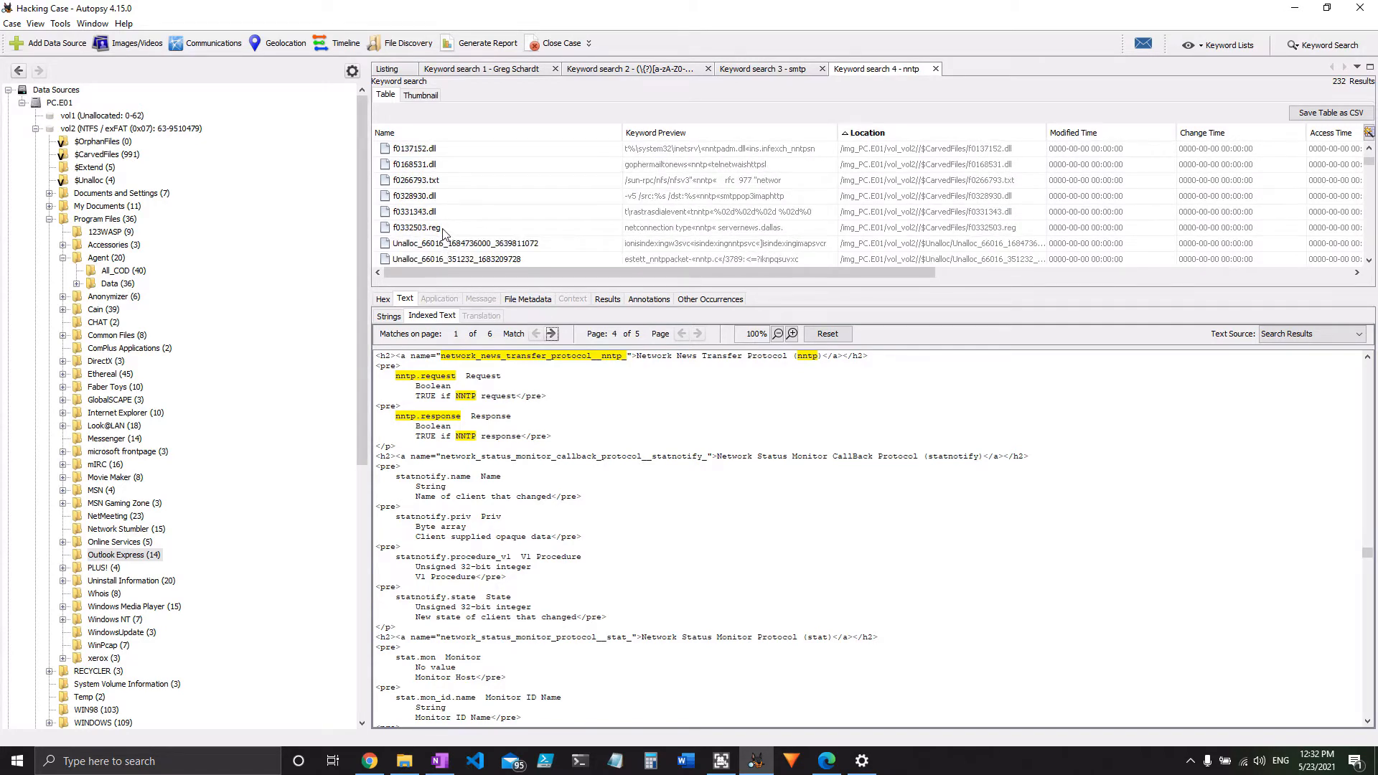
click(444, 230)
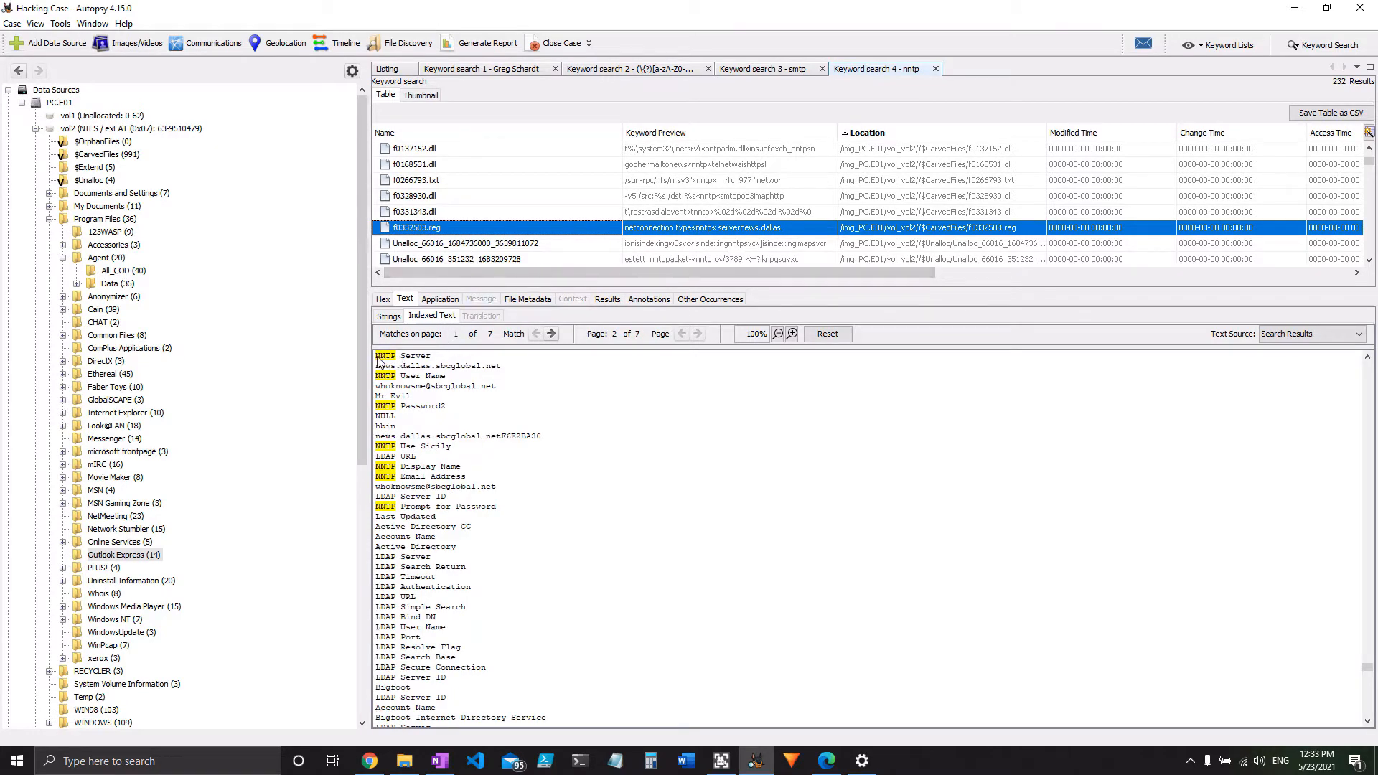
drag(375, 355, 510, 367)
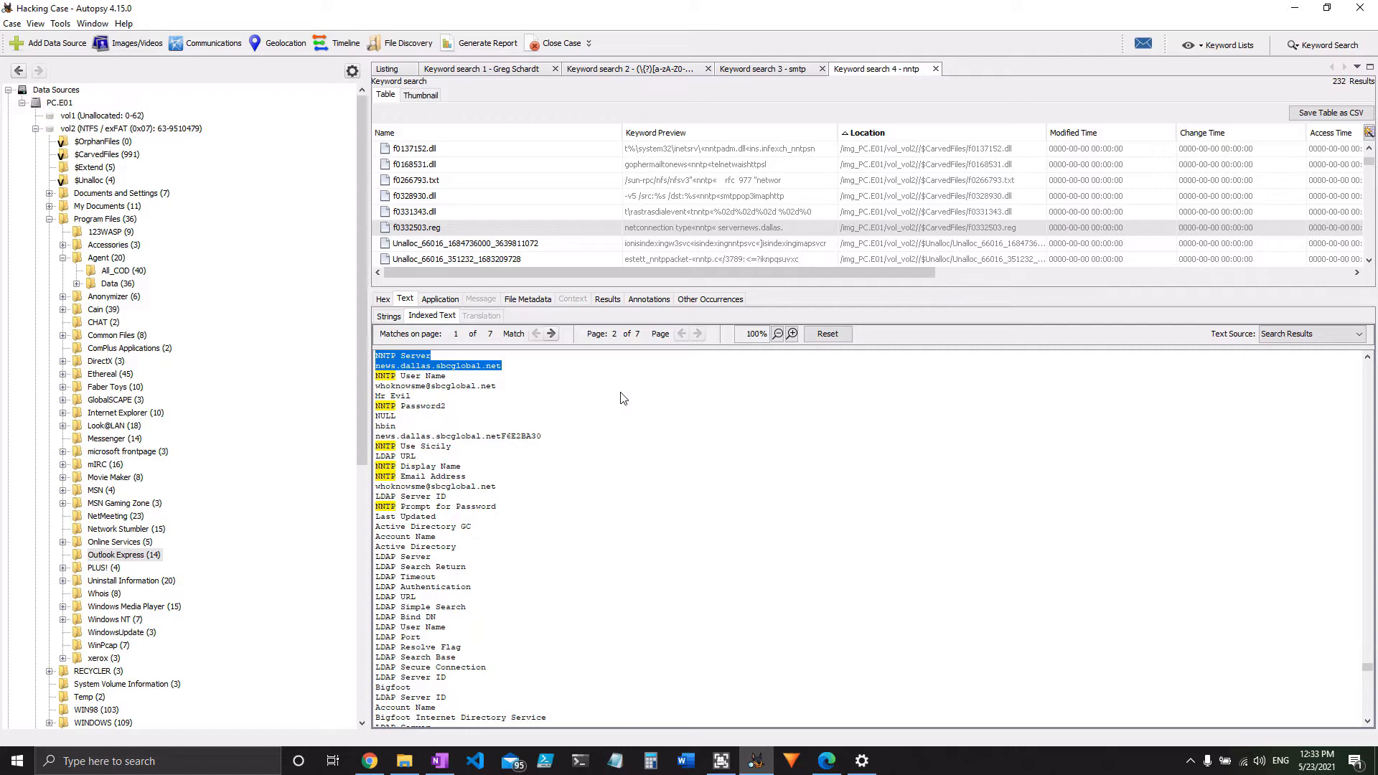
- Read the mail and news account settings around the NNTP Server entry in the indexed text of f0332503.reg
scroll(517, 448, down, 10)
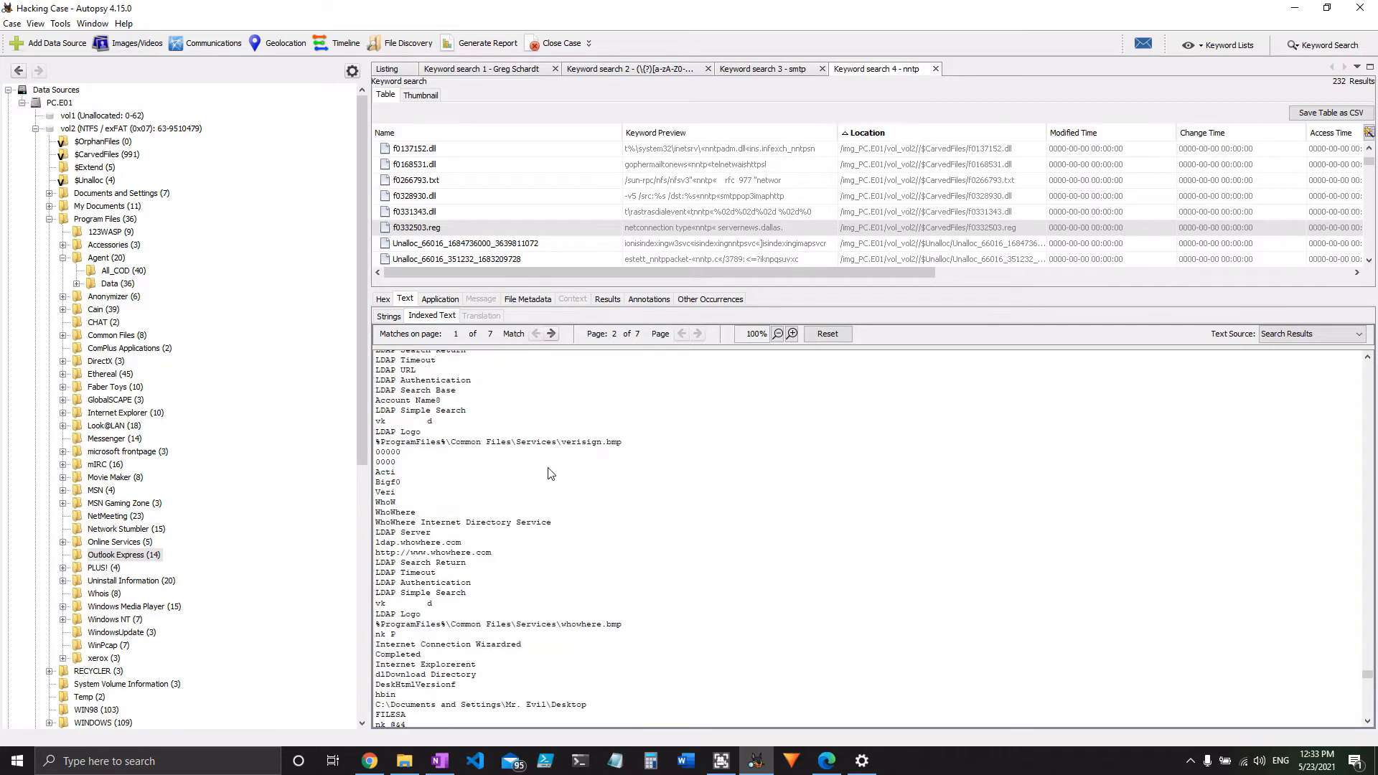
scroll(553, 475, up, 10)
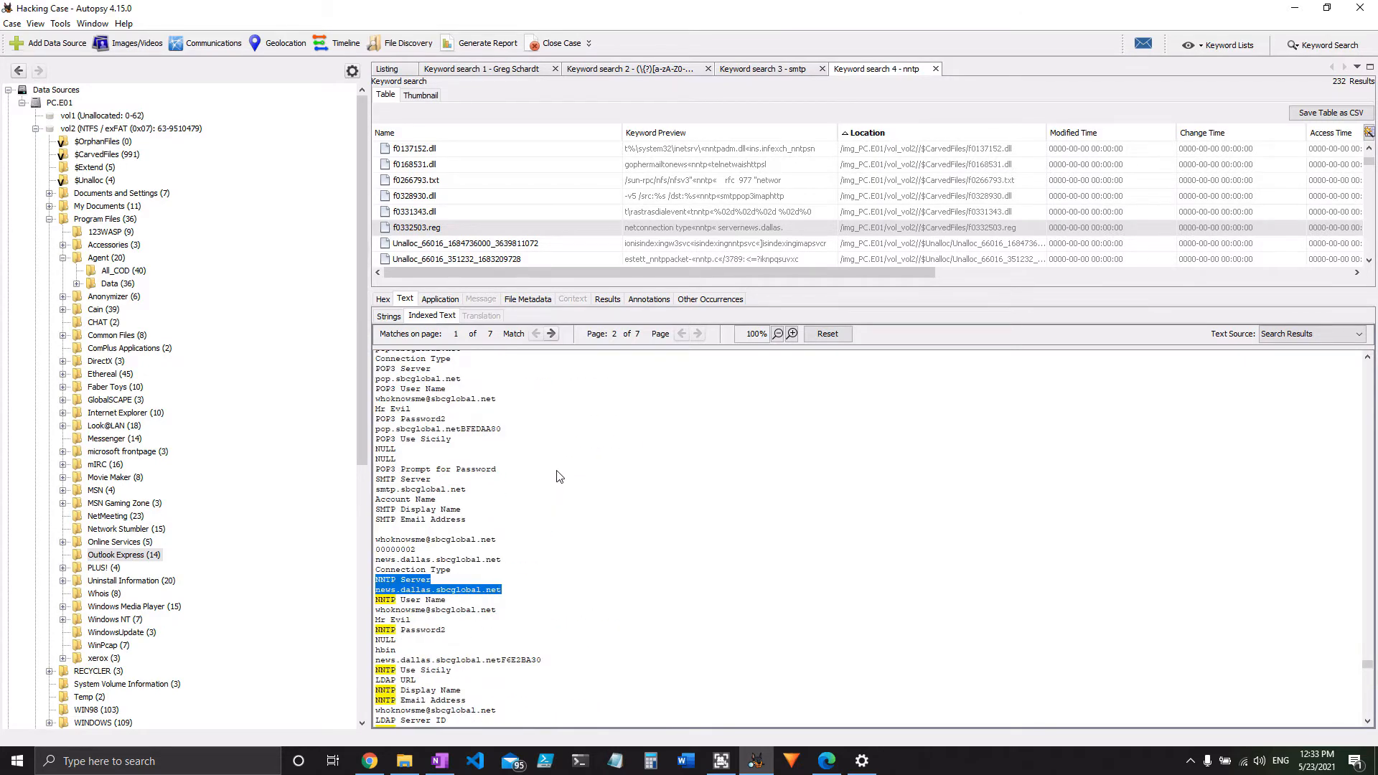
scroll(557, 474, down, 3)
scroll(555, 473, up, 3)
scroll(553, 470, up, 4)
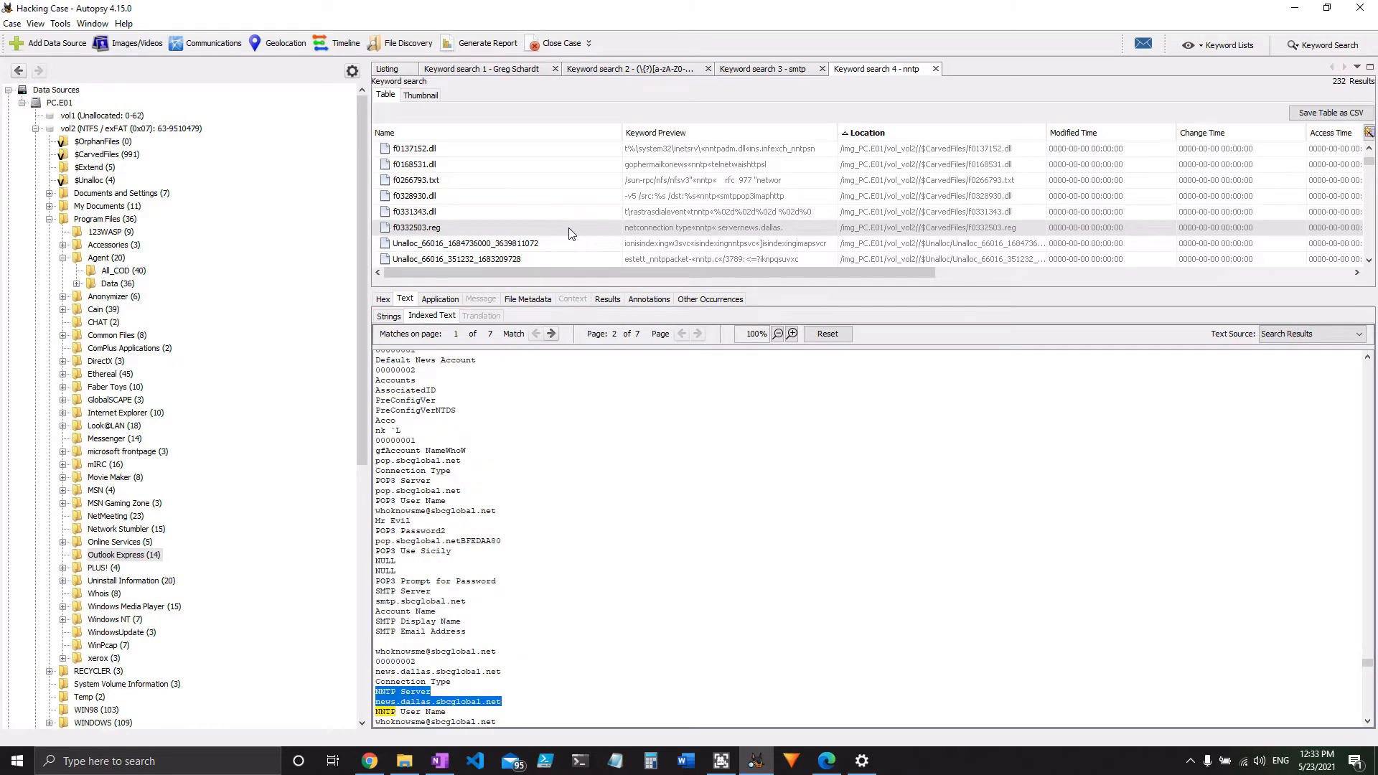
- Widen the Location column to expose the Outlook Express newsgroup file paths, and open alt.dss.hack.dbx
scroll(570, 233, down, 1)
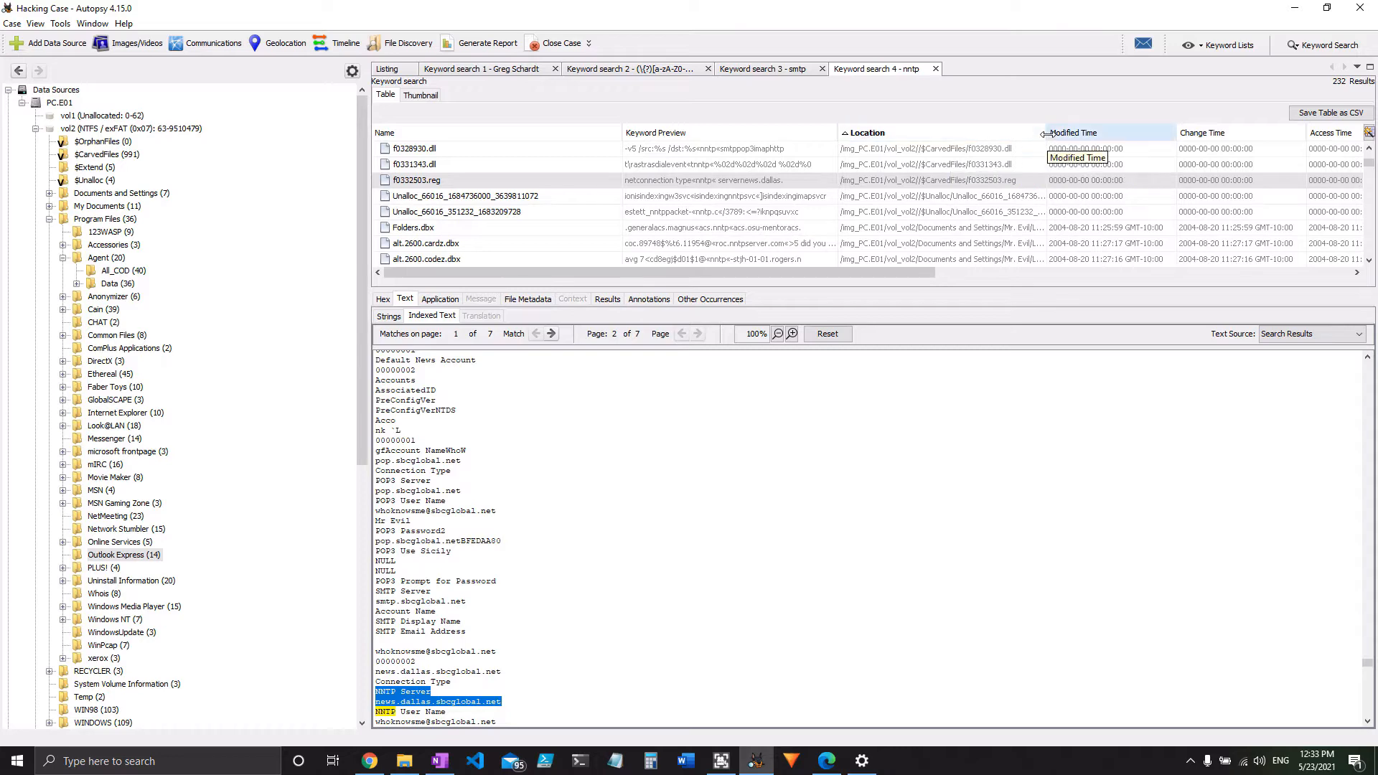
drag(1046, 133, 1276, 136)
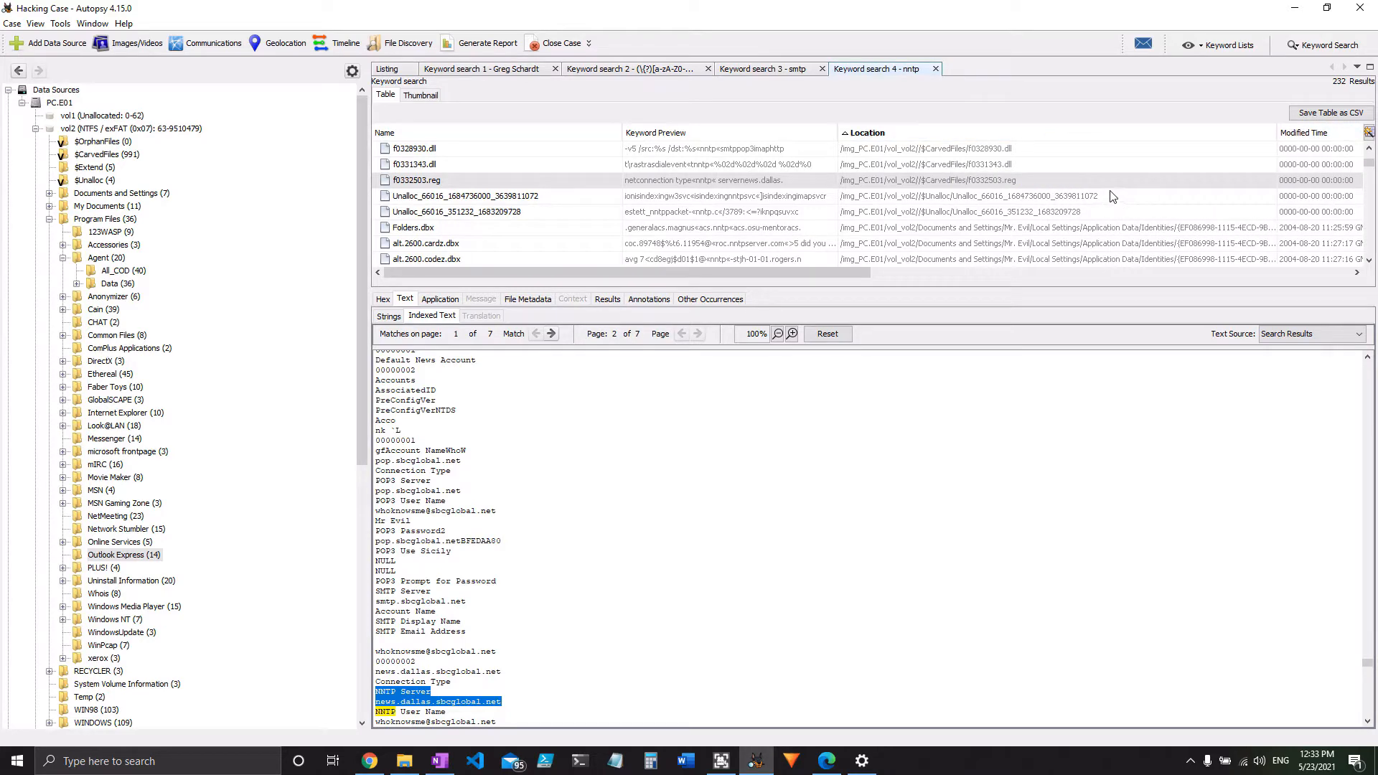
scroll(1109, 208, down, 2)
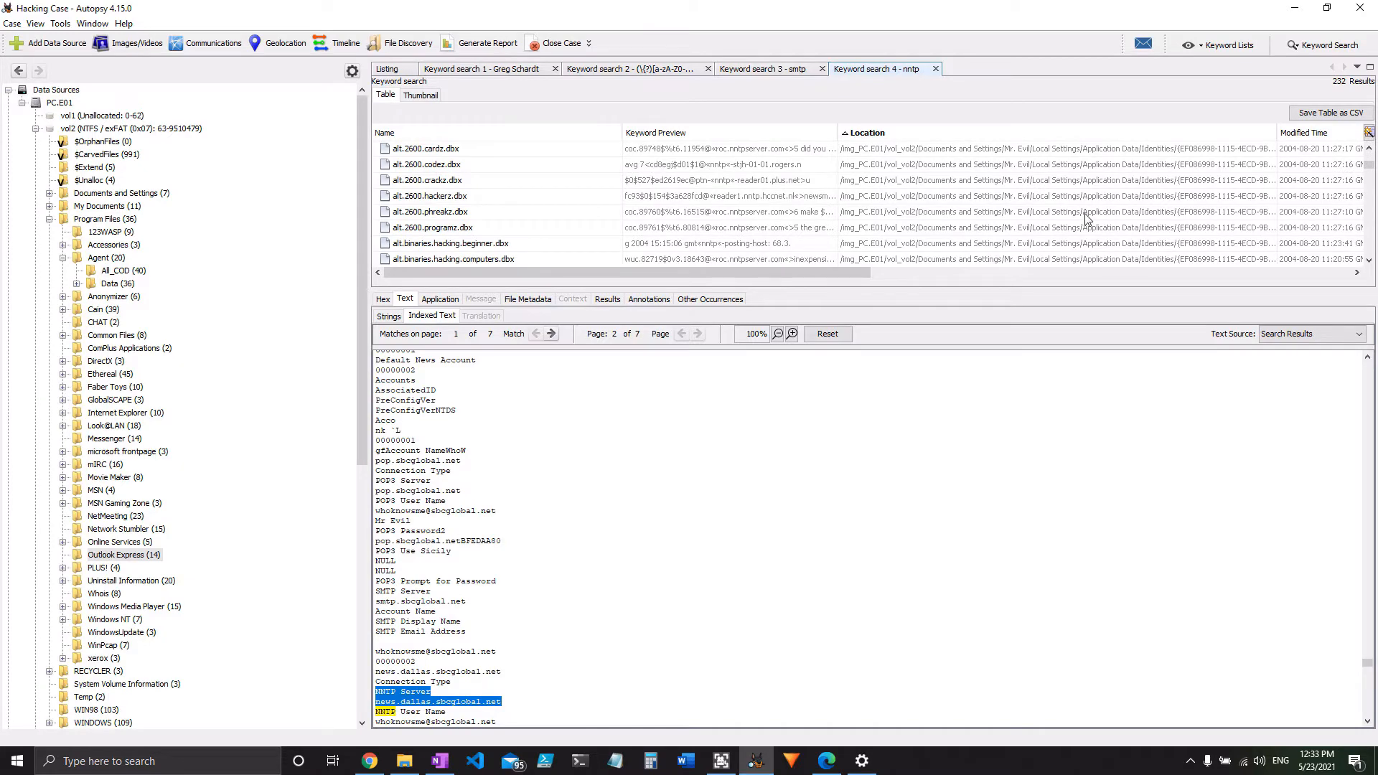
scroll(1077, 230, down, 1)
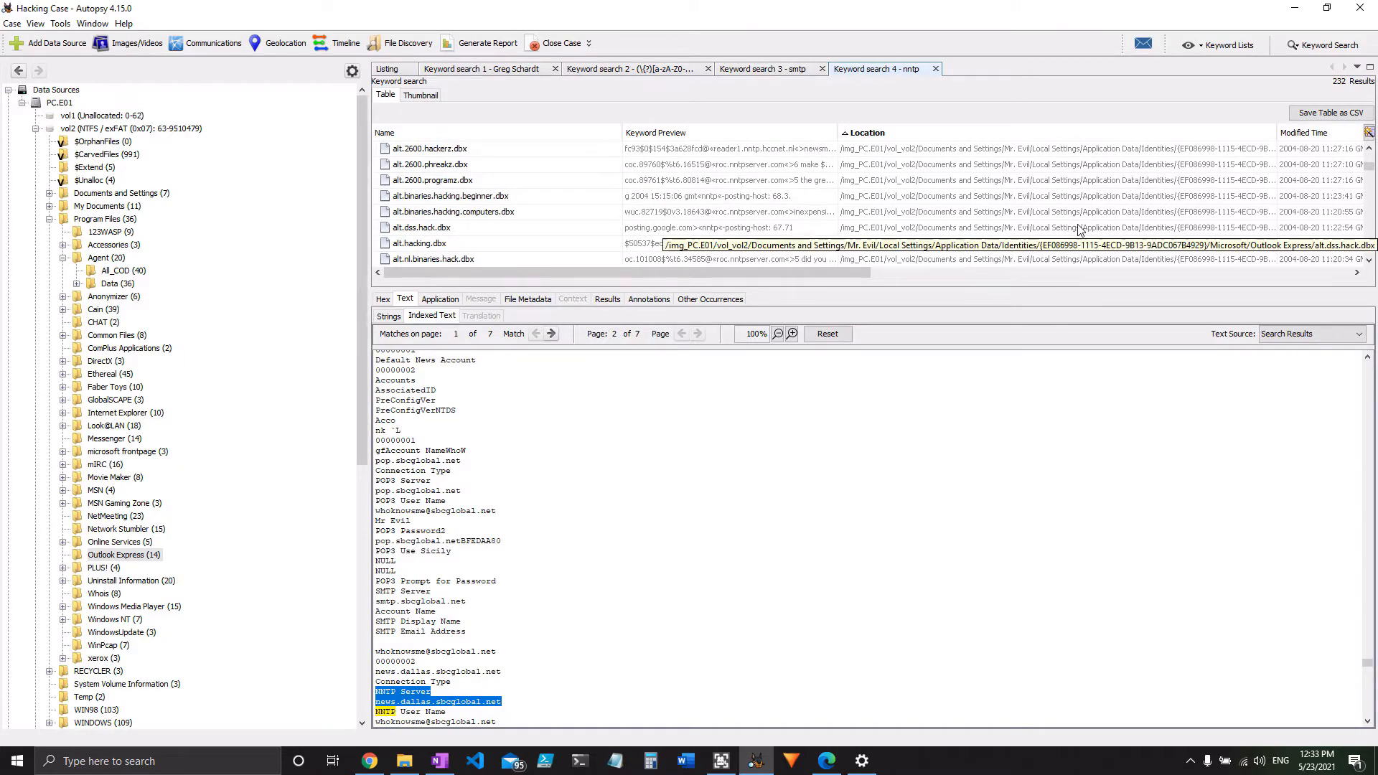
click(513, 230)
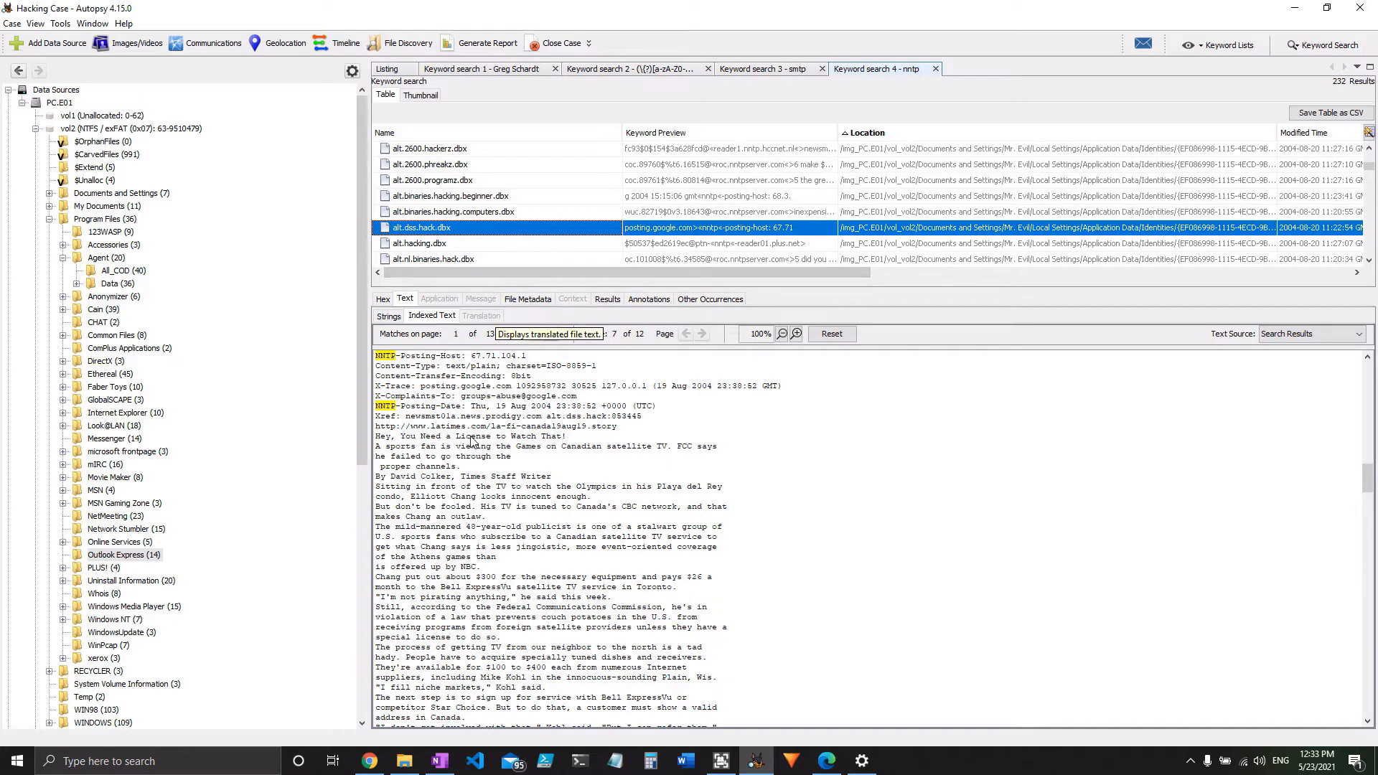
- Open alt.binaries.hacking.beginner.dbx and read the indexed text around its nntp matches, including the NNTP-Posting-Host line
click(455, 198)
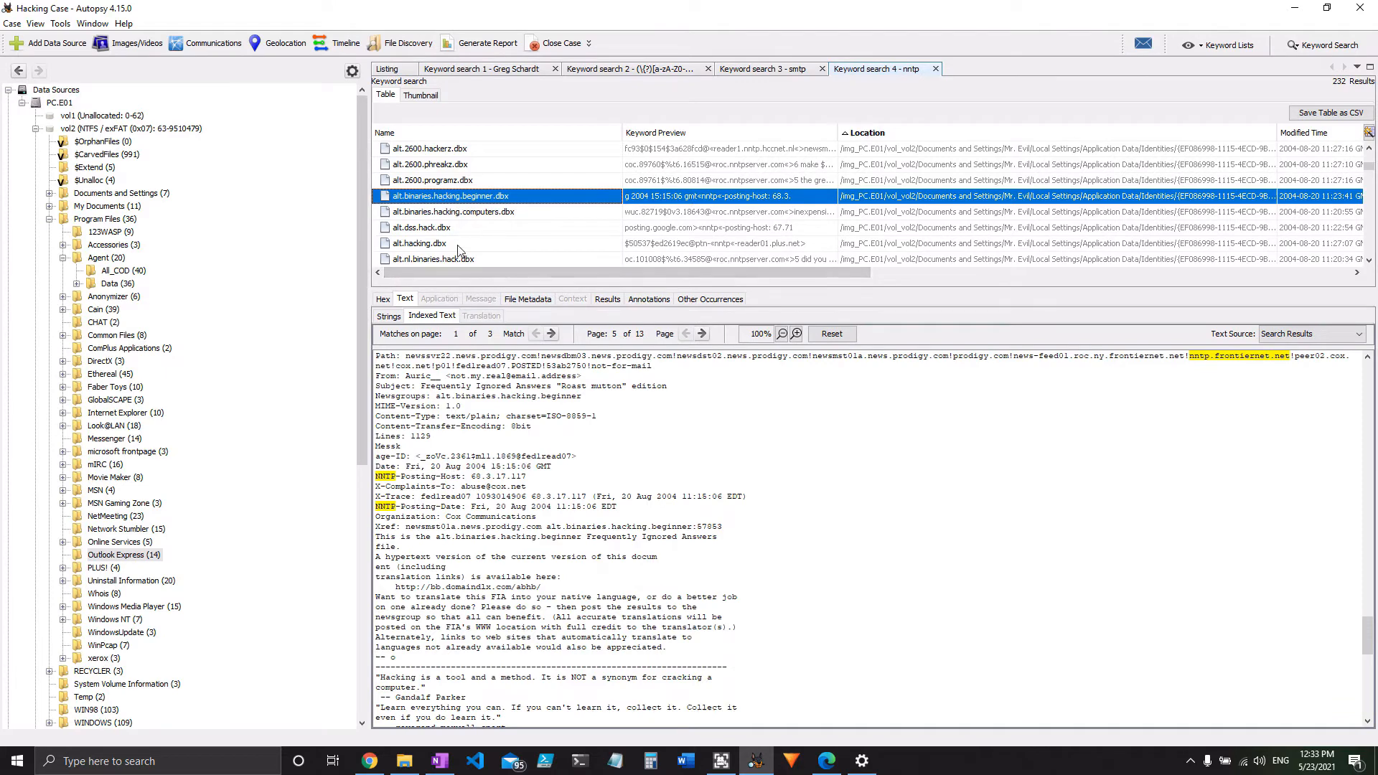
drag(446, 477, 488, 478)
click(512, 477)
scroll(503, 411, up, 4)
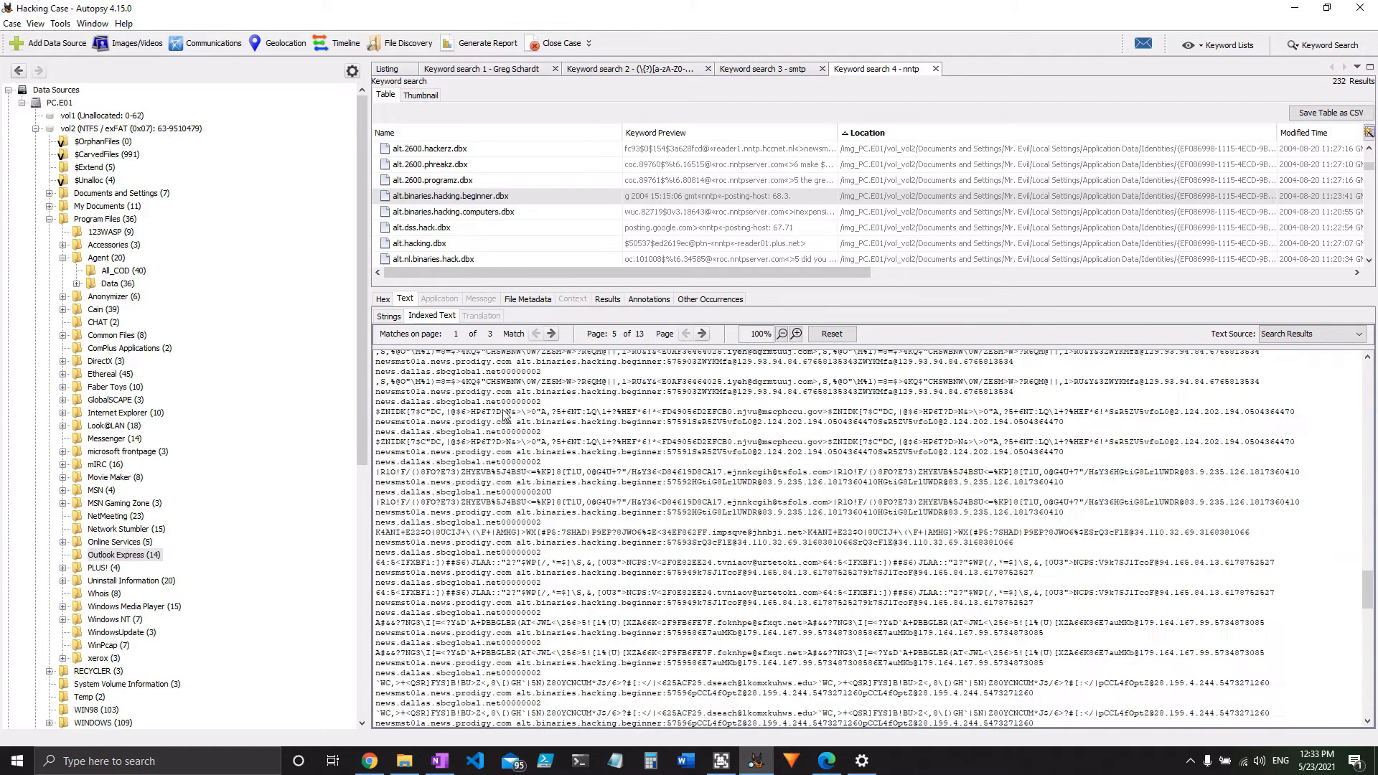
scroll(503, 416, up, 7)
scroll(509, 432, down, 7)
scroll(510, 434, down, 5)
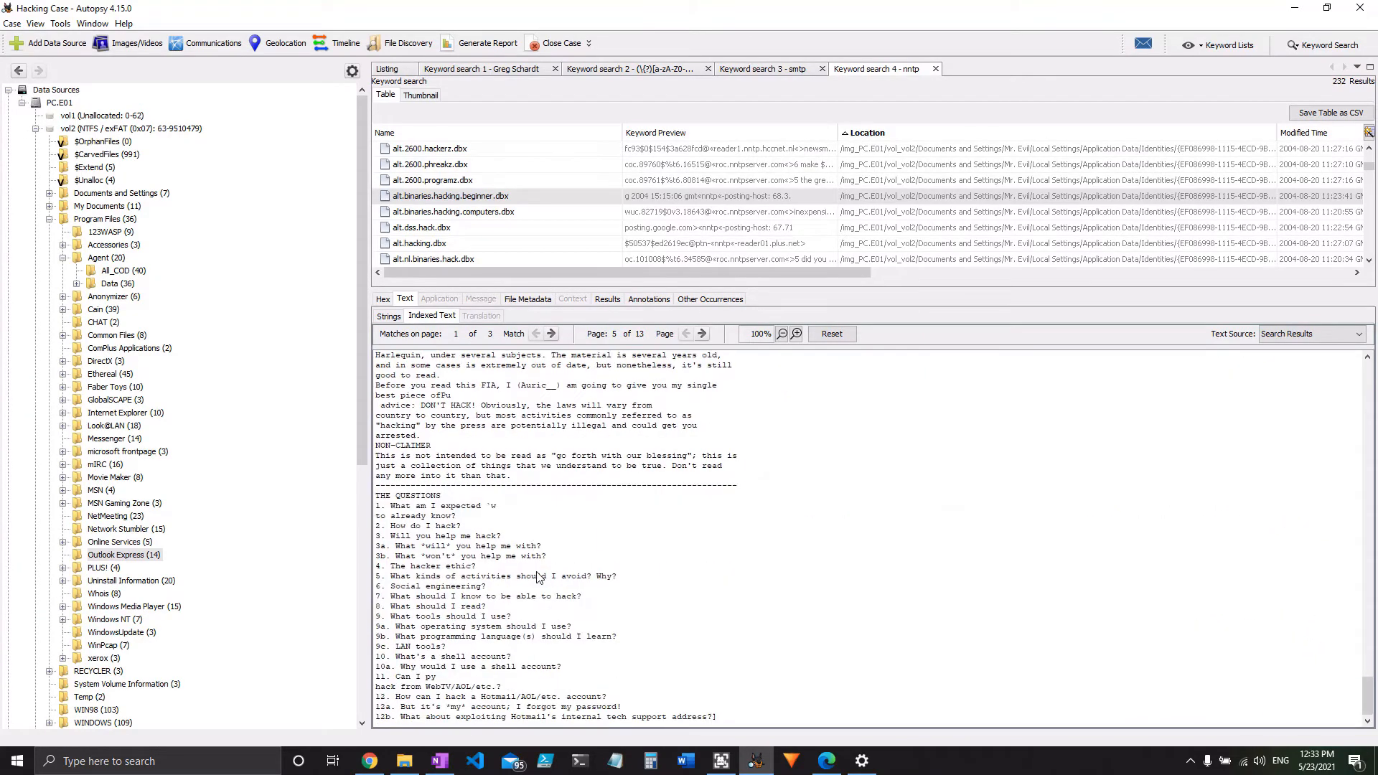
scroll(539, 576, up, 6)
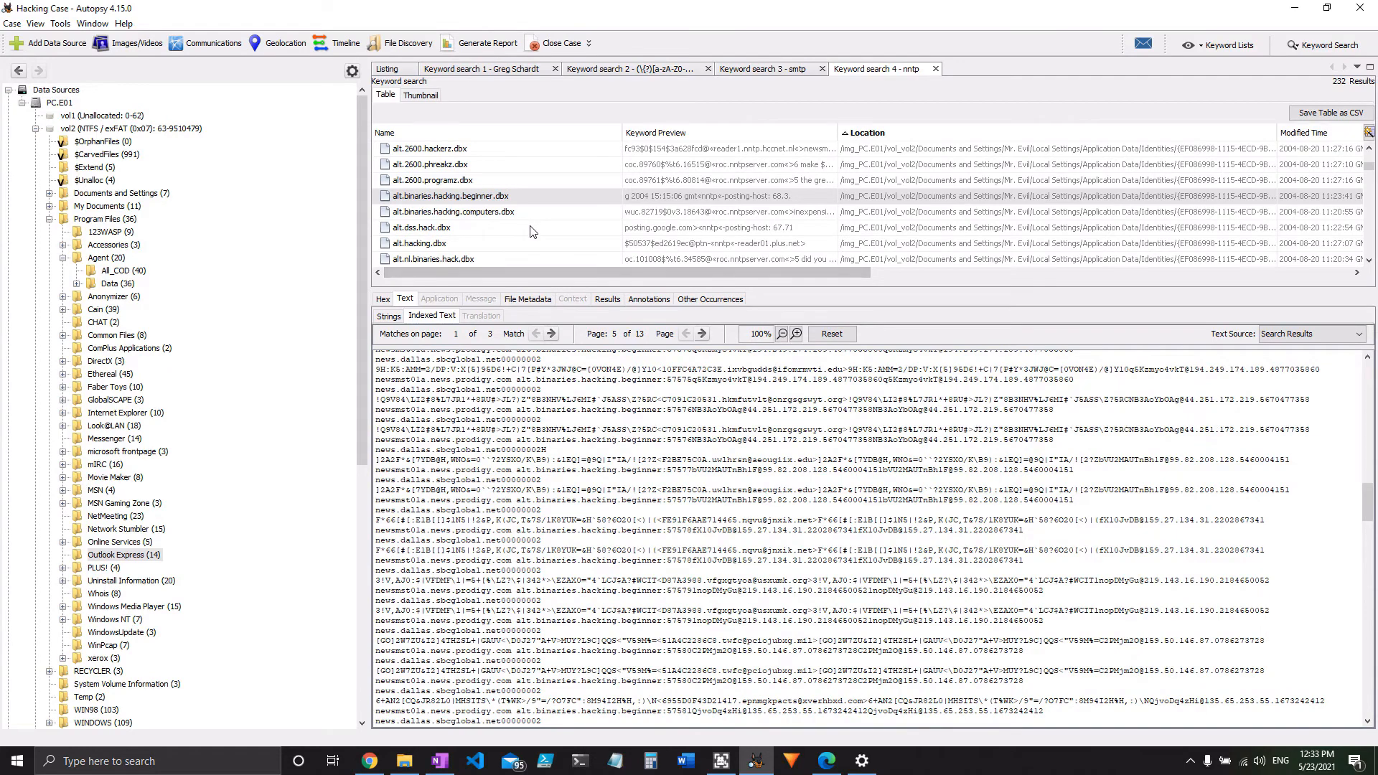
- Open NTUSER.DAT from the nntp results and highlight its NNTP Server and User Name entries and the suffix after news.dallas.sbcglobal.net
scroll(531, 230, down, 1)
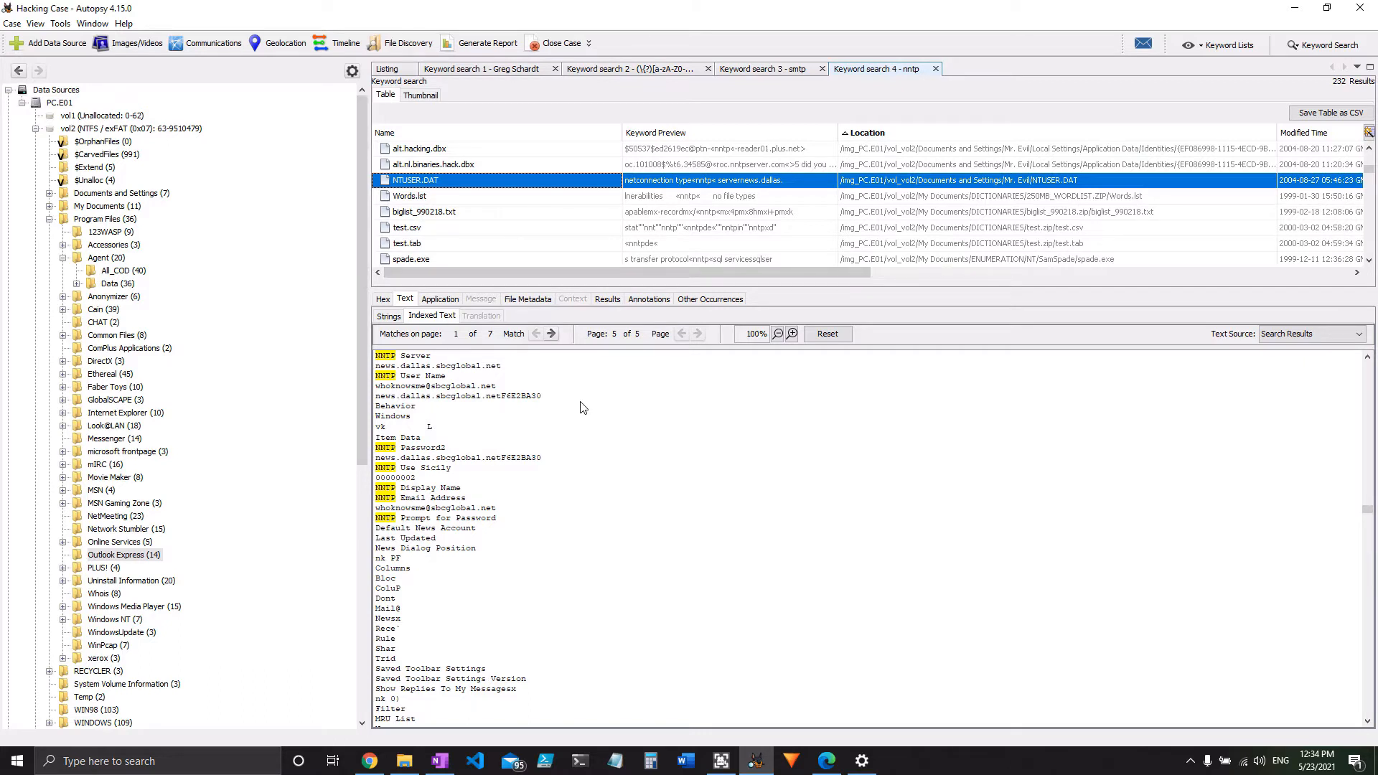
drag(376, 355, 528, 377)
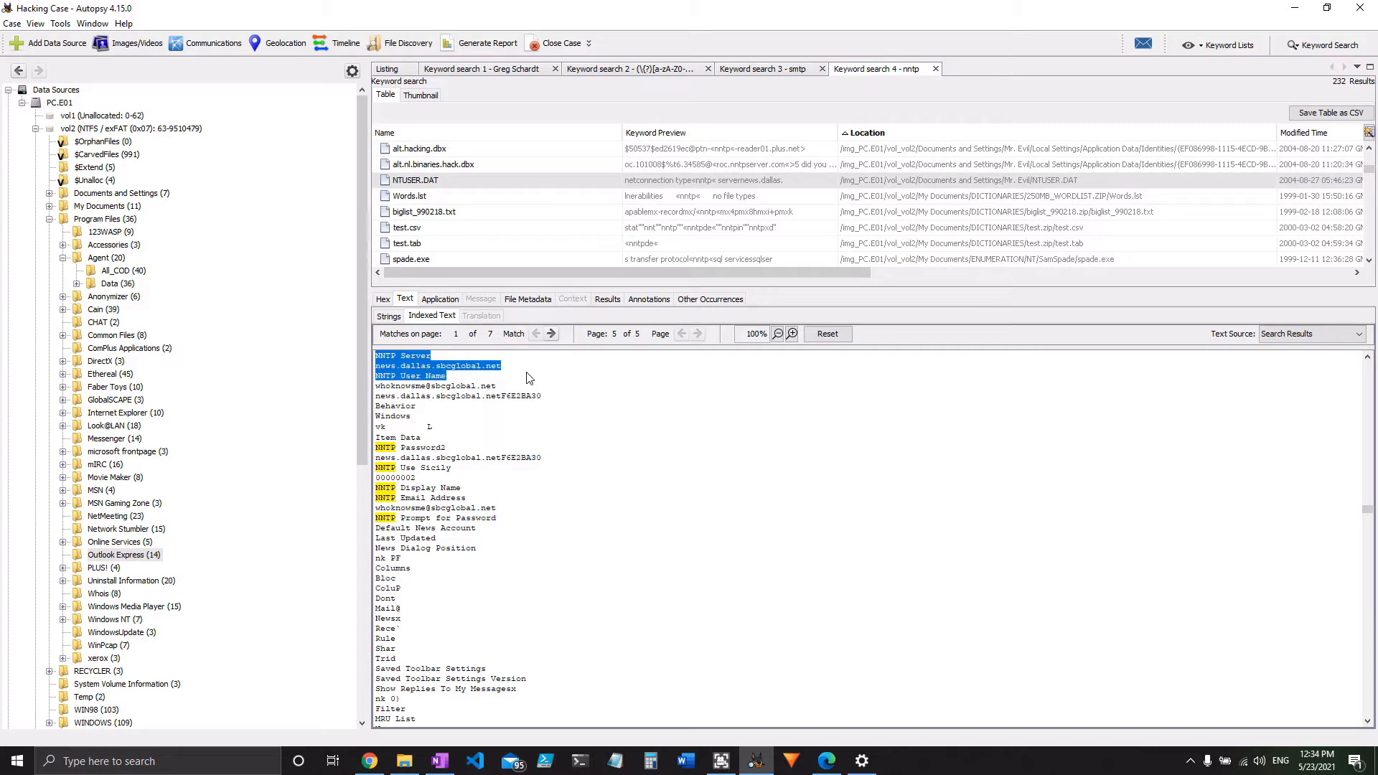
click(527, 377)
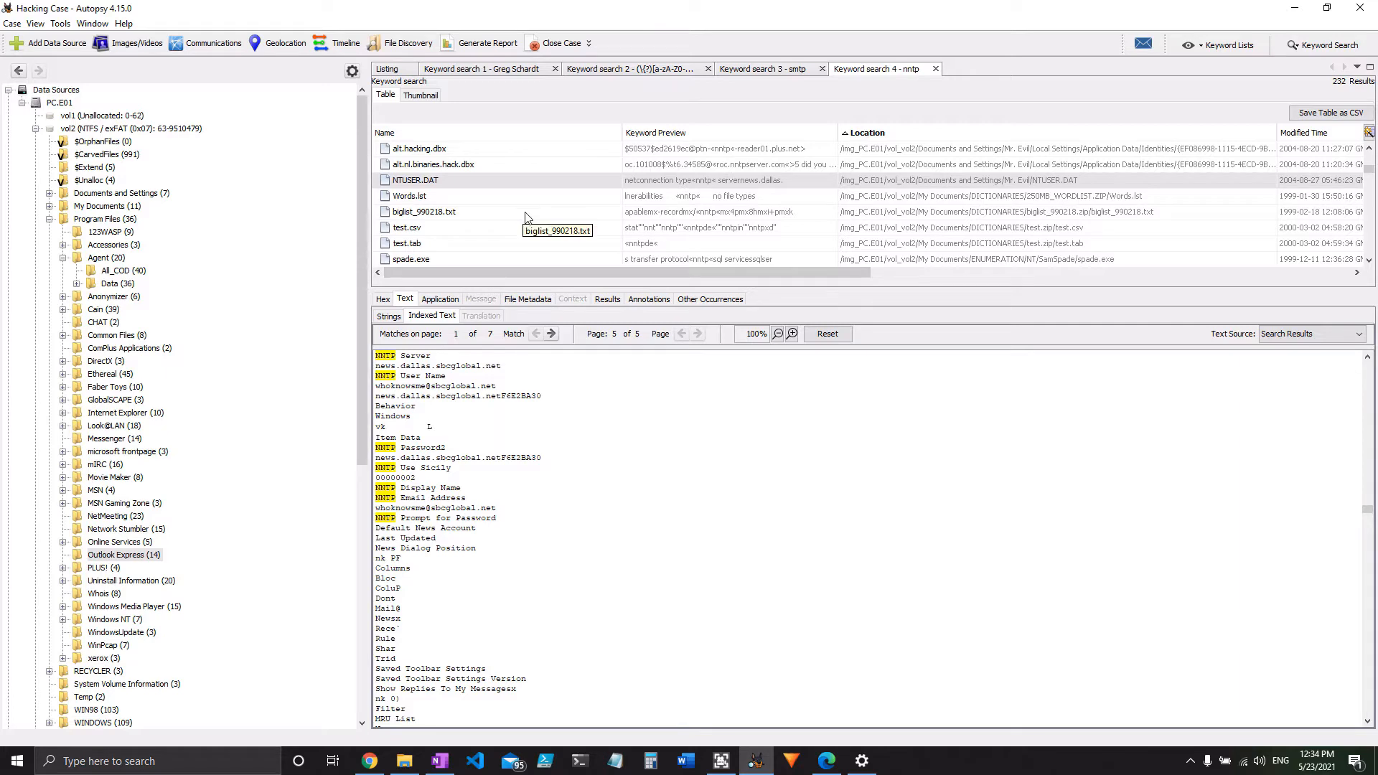
scroll(520, 215, down, 1)
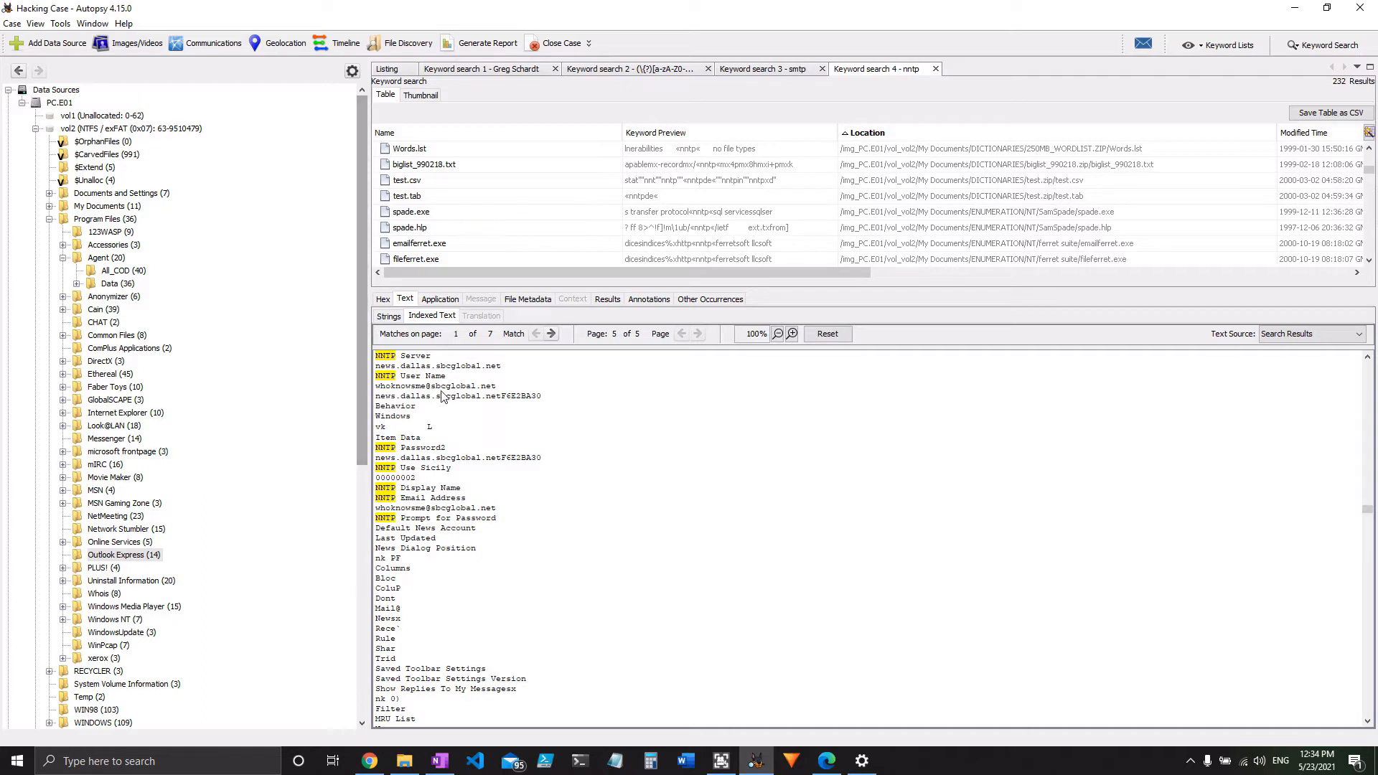
drag(501, 400, 543, 403)
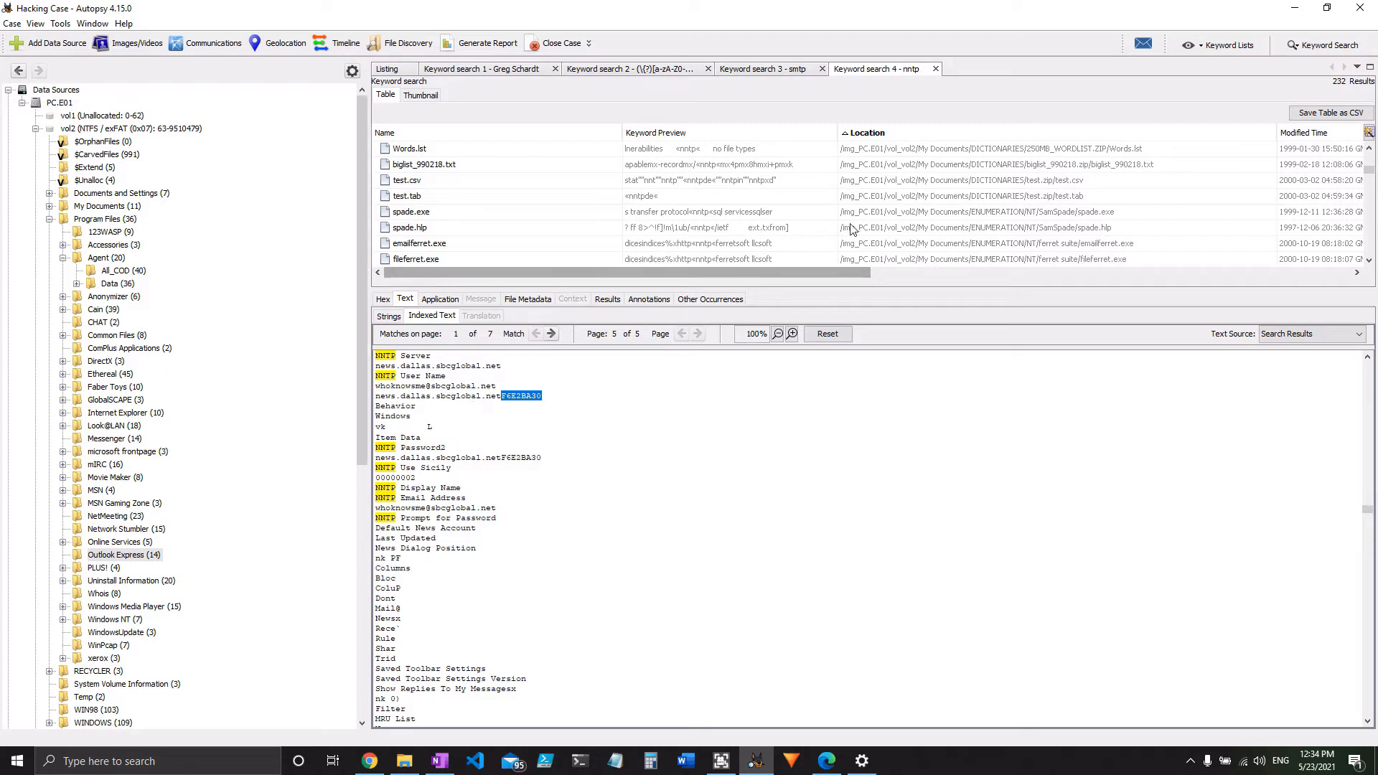
- Inspect the nntp matches in alt.2600.cardz.dbx, alt.2600.codez.dbx, alt.2600.crackz.dbx and alt.2600.hackerz.dbx
scroll(869, 219, down, 1)
scroll(872, 217, down, 1)
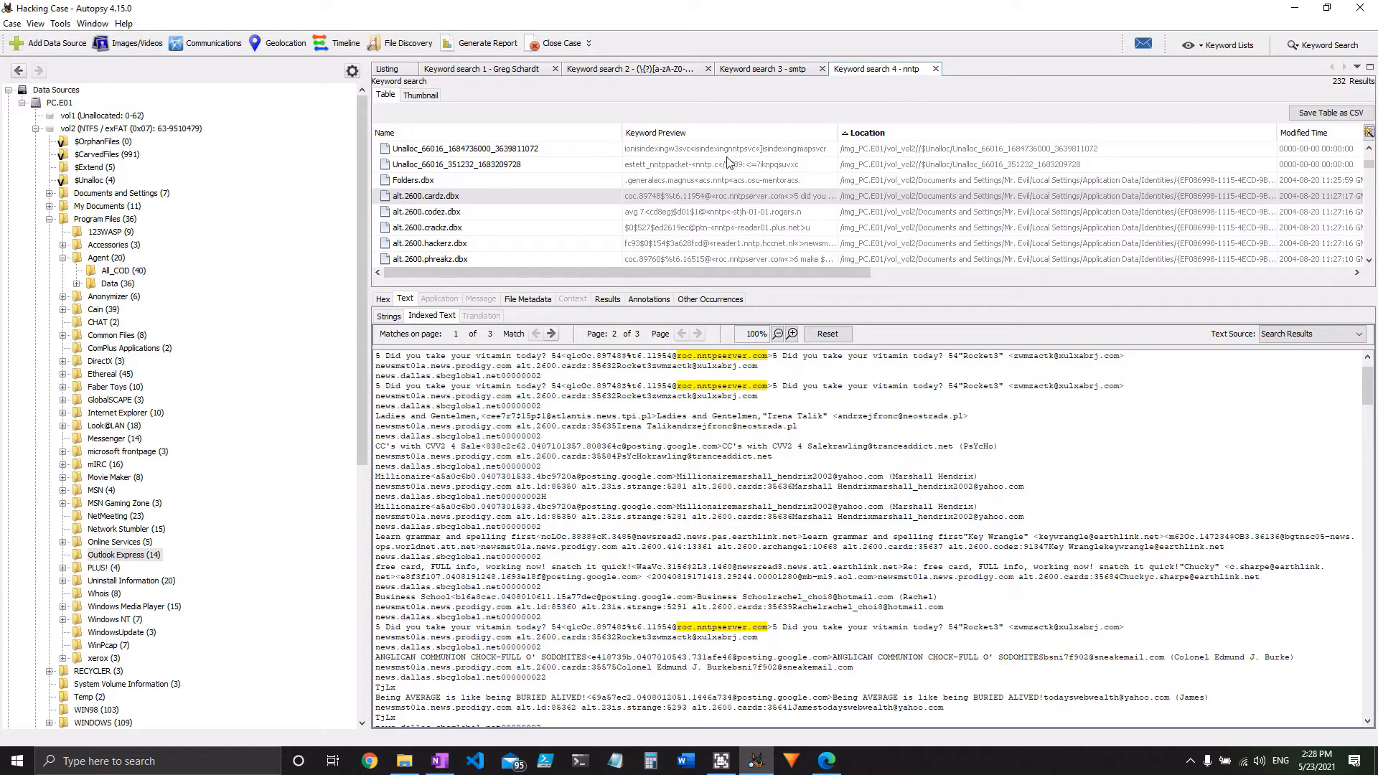
click(468, 192)
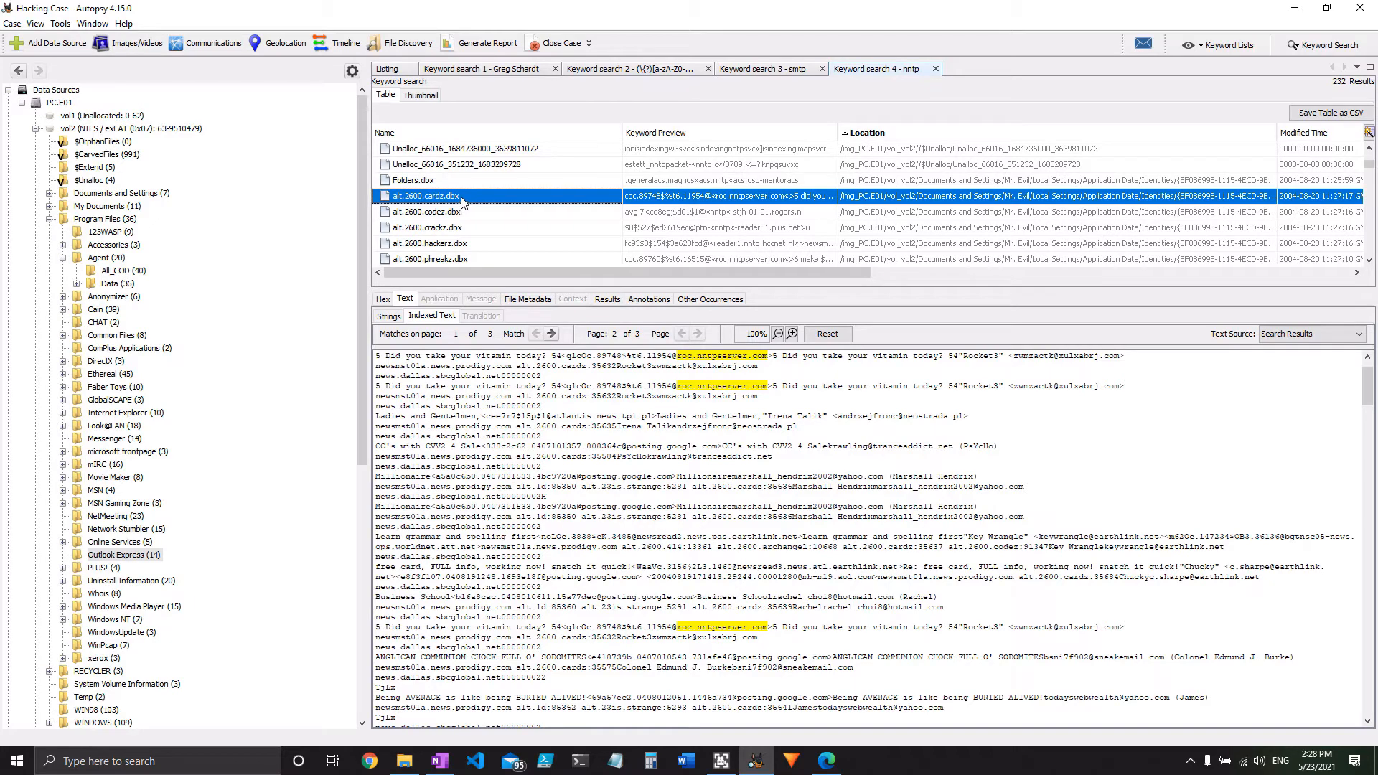
click(480, 213)
click(483, 228)
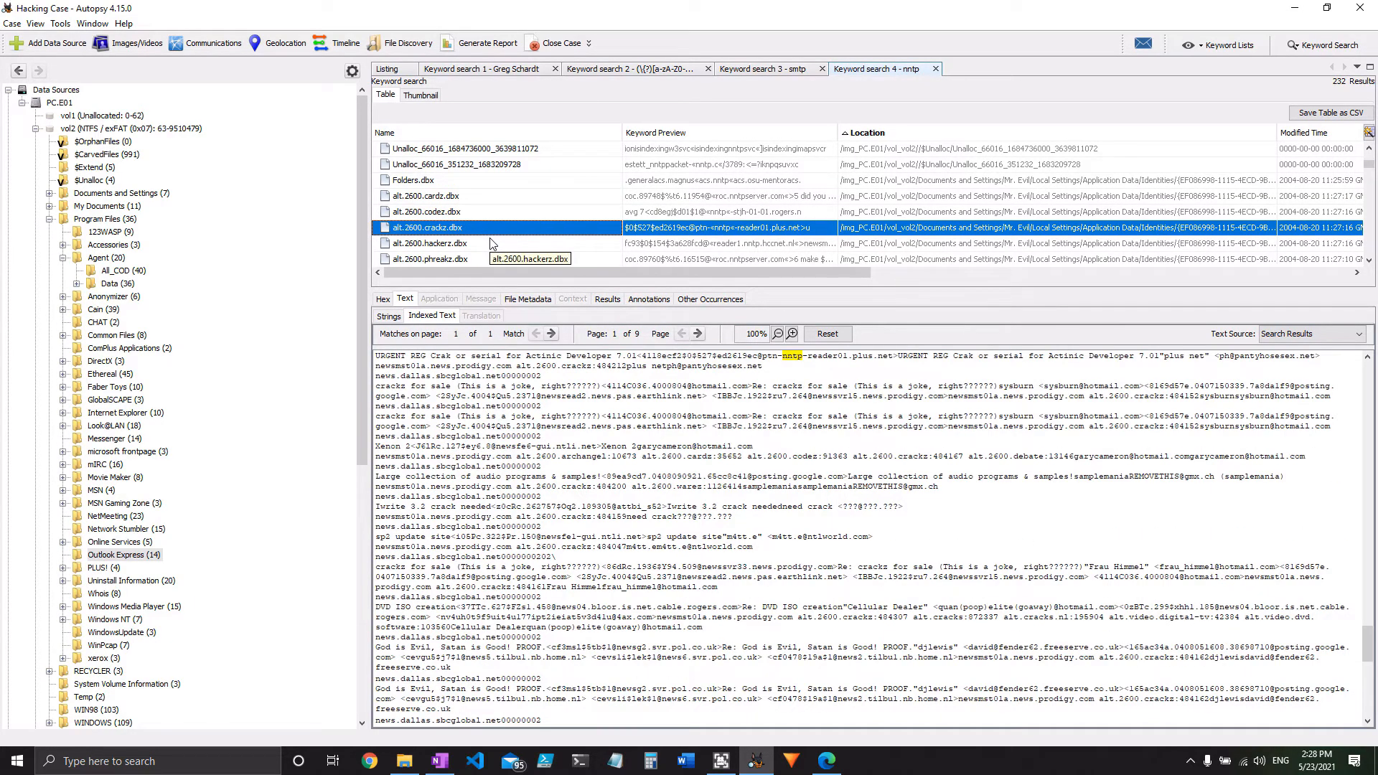
click(503, 242)
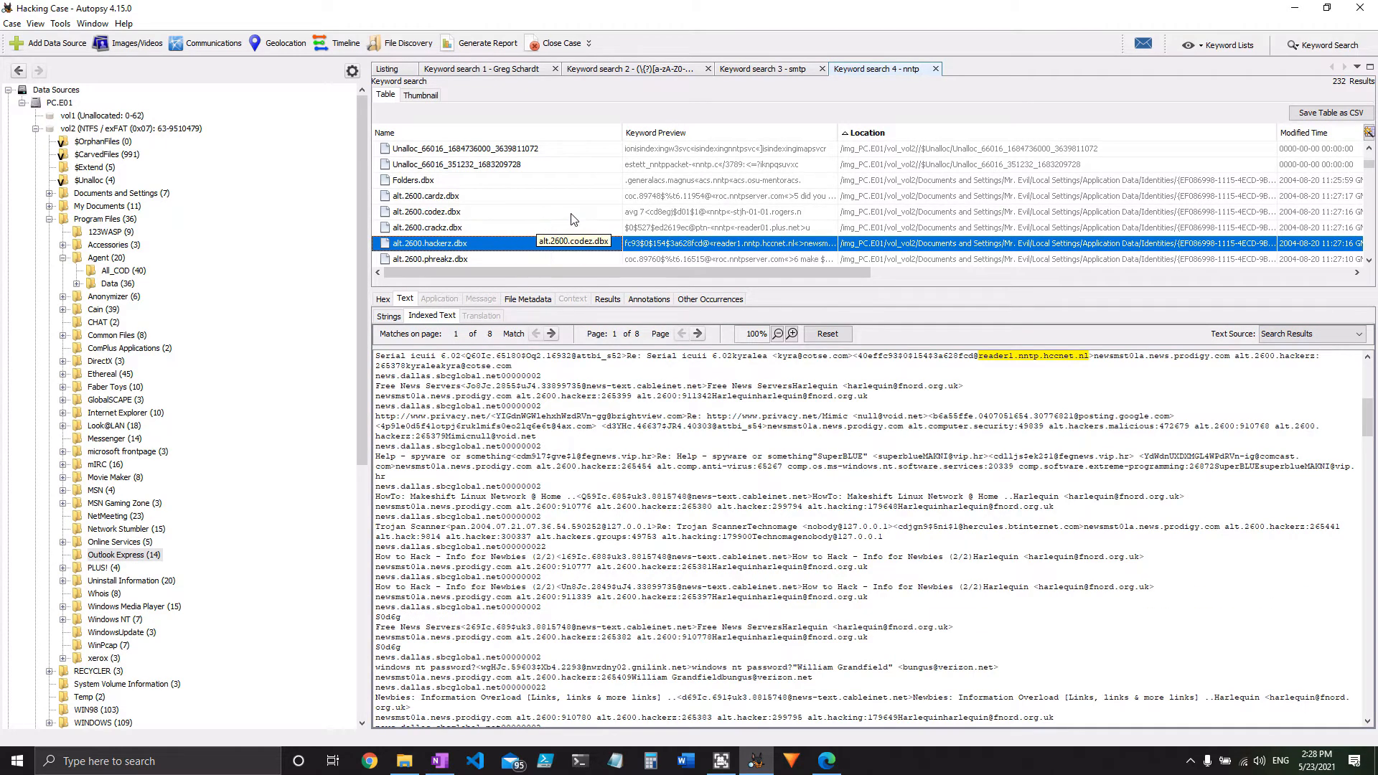
- Find the nntp results stored under Program Files/Agent/Data and inspect 00000152.DAT, 00000157.DAT and 00000158.DAT
scroll(567, 221, down, 5)
scroll(573, 220, down, 5)
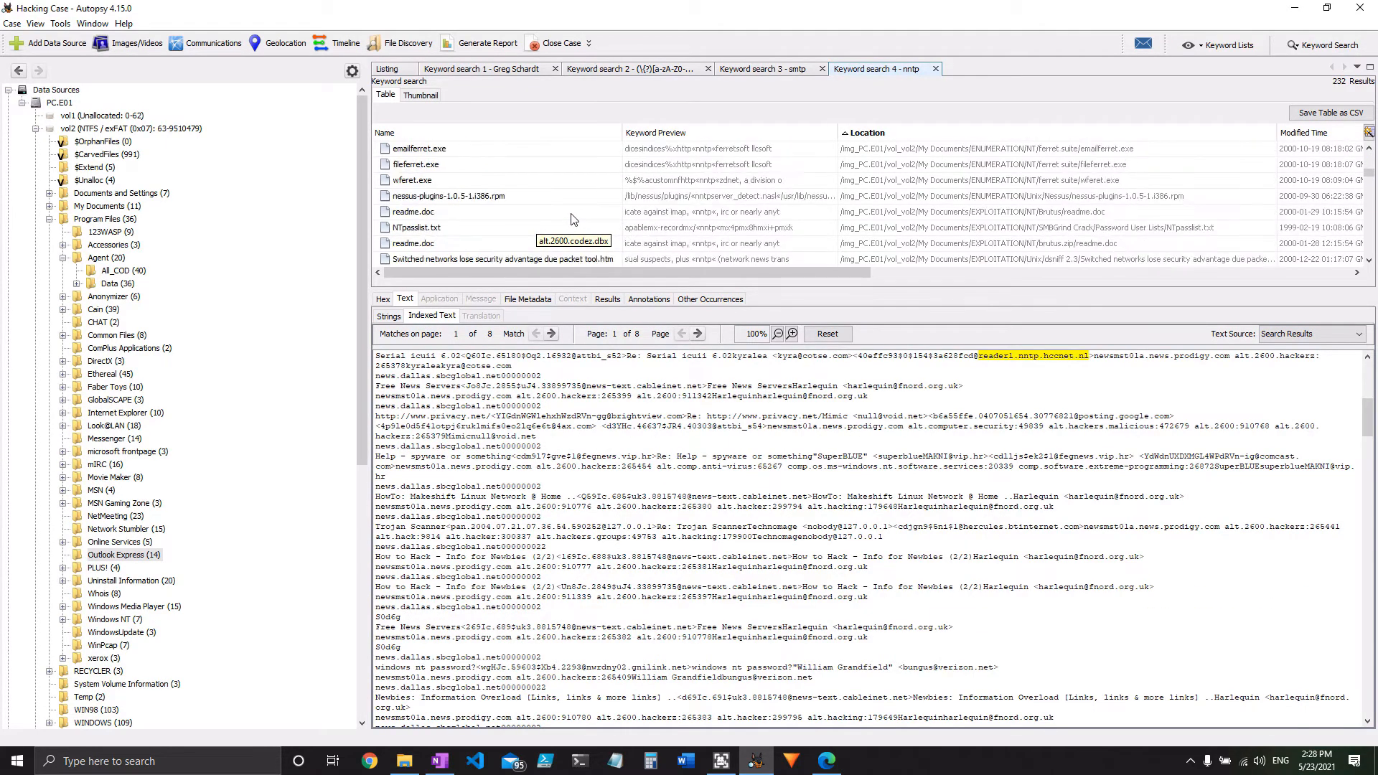
scroll(940, 230, down, 5)
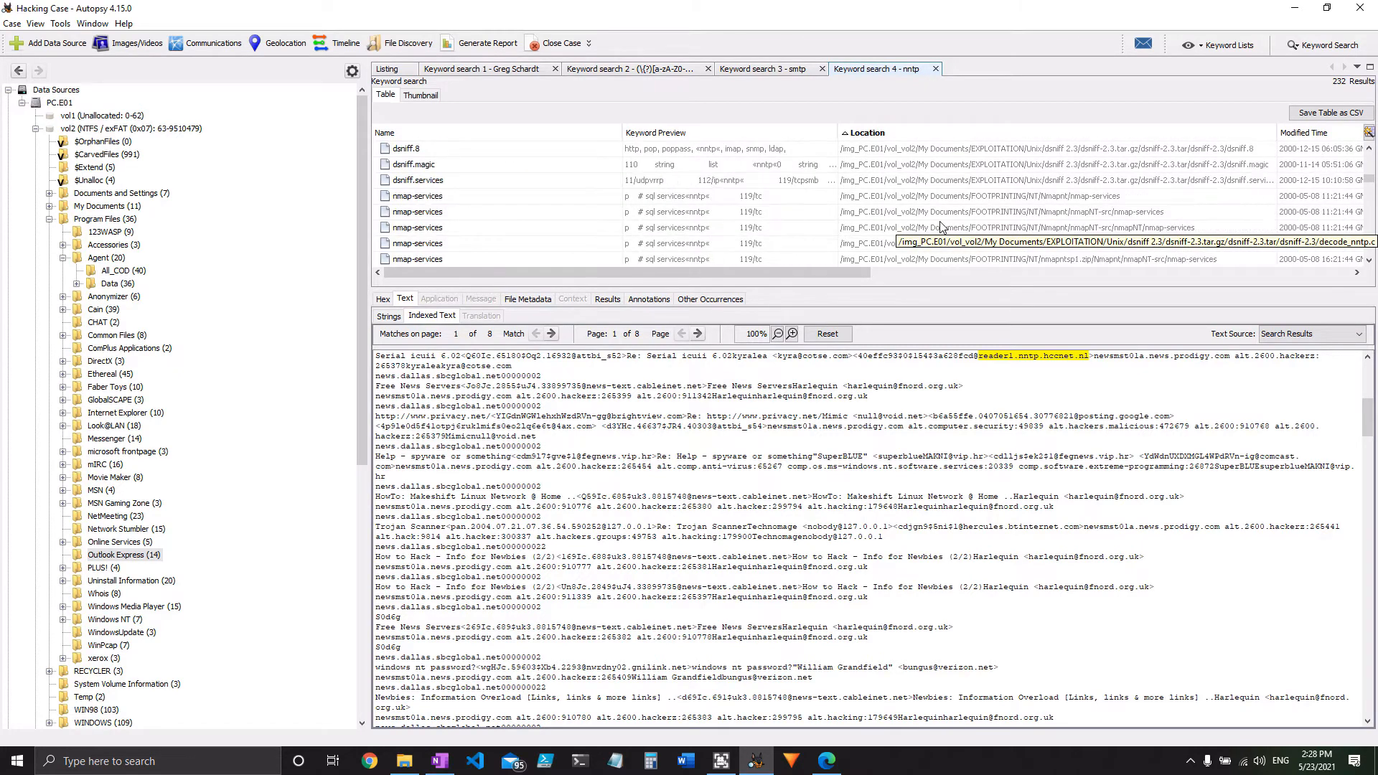
scroll(962, 240, down, 5)
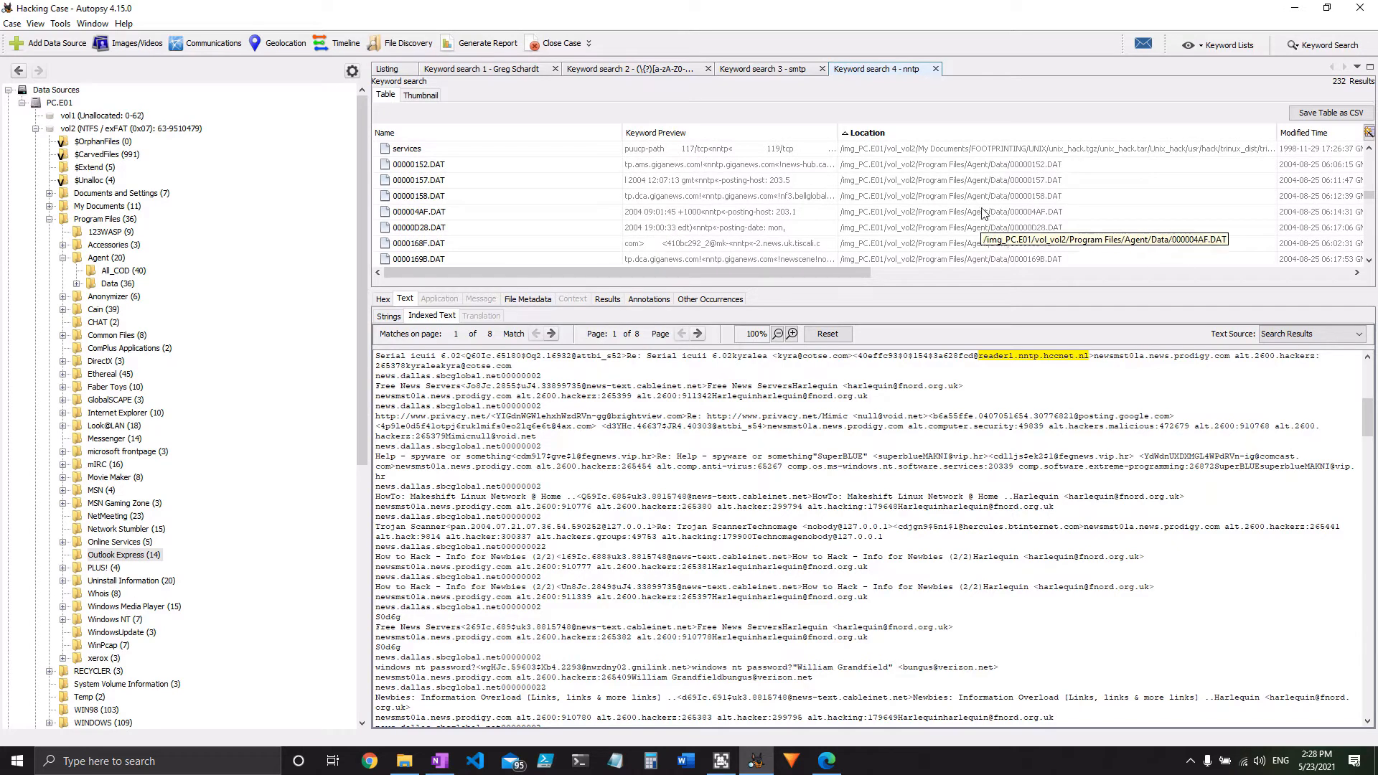
click(974, 168)
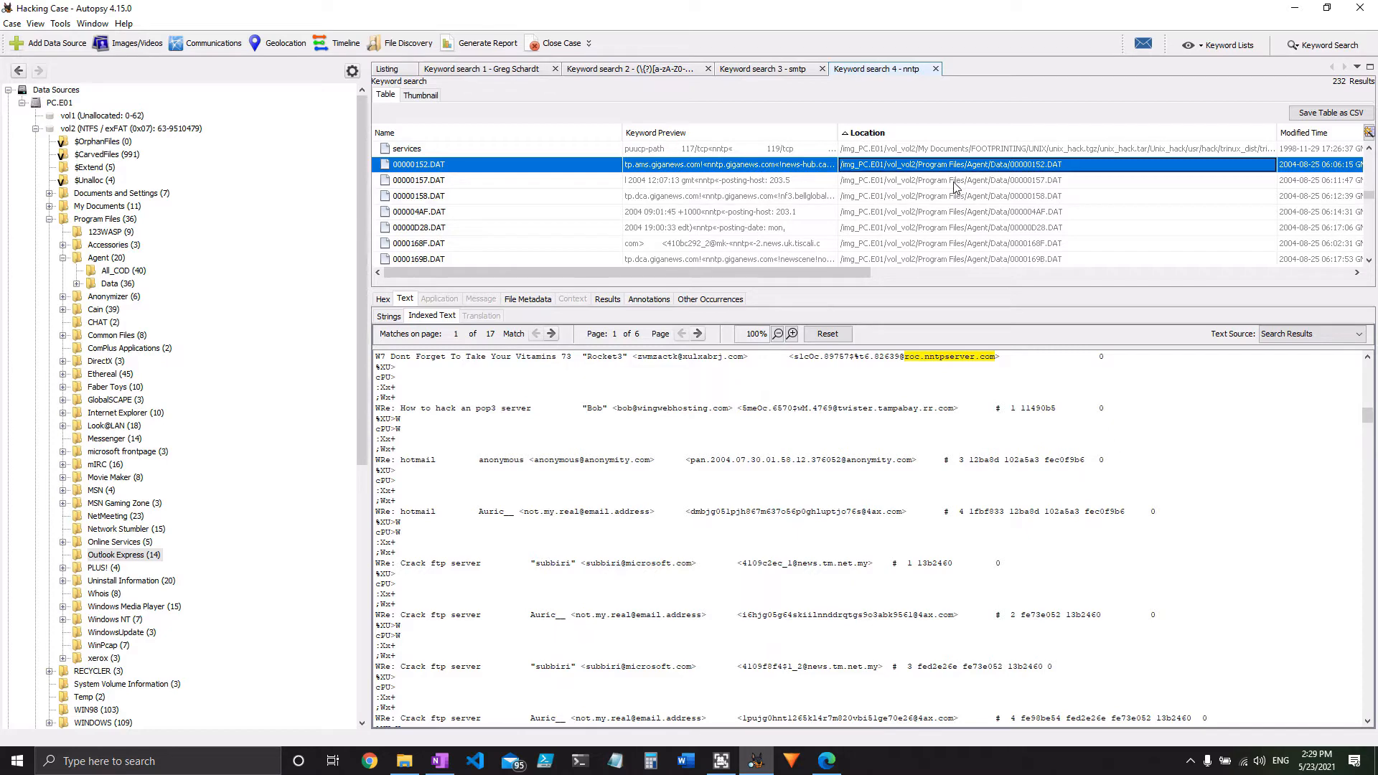
click(1002, 183)
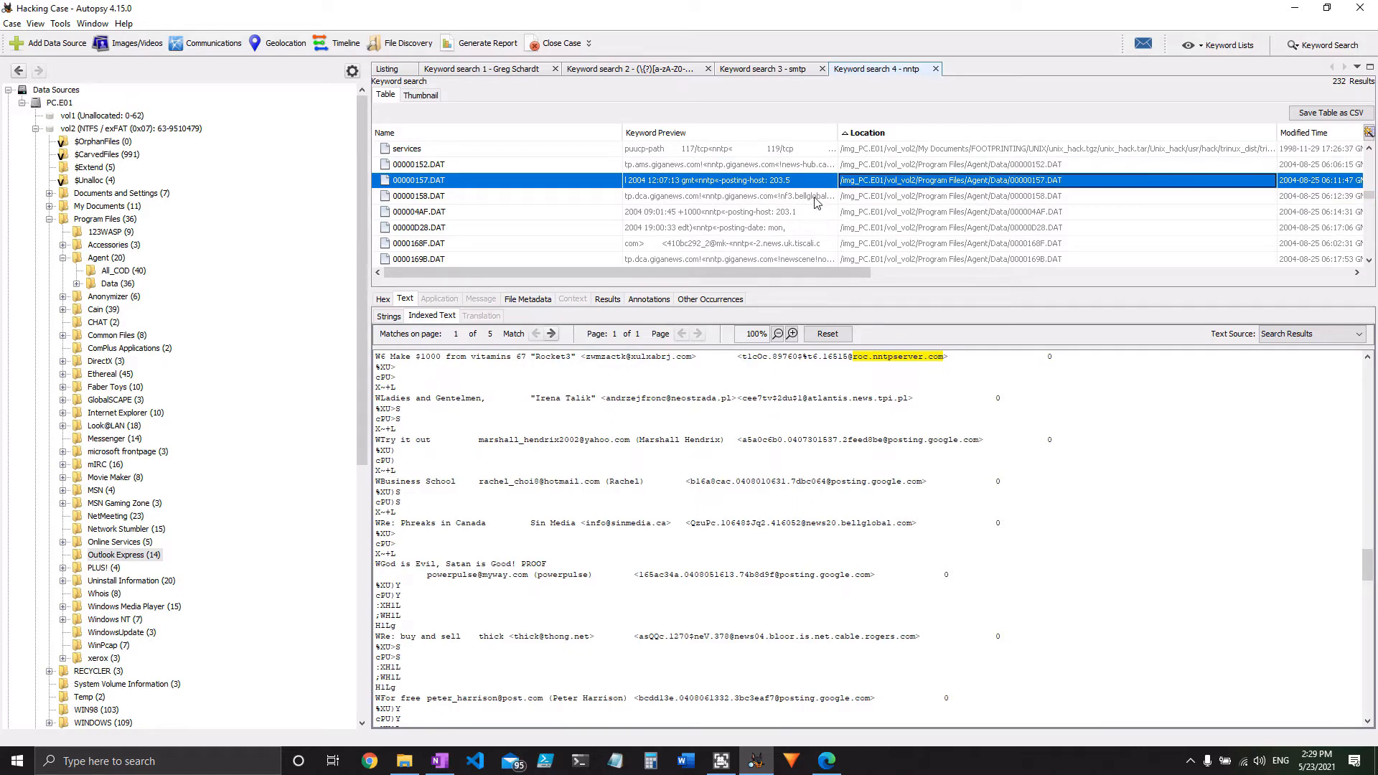
click(865, 200)
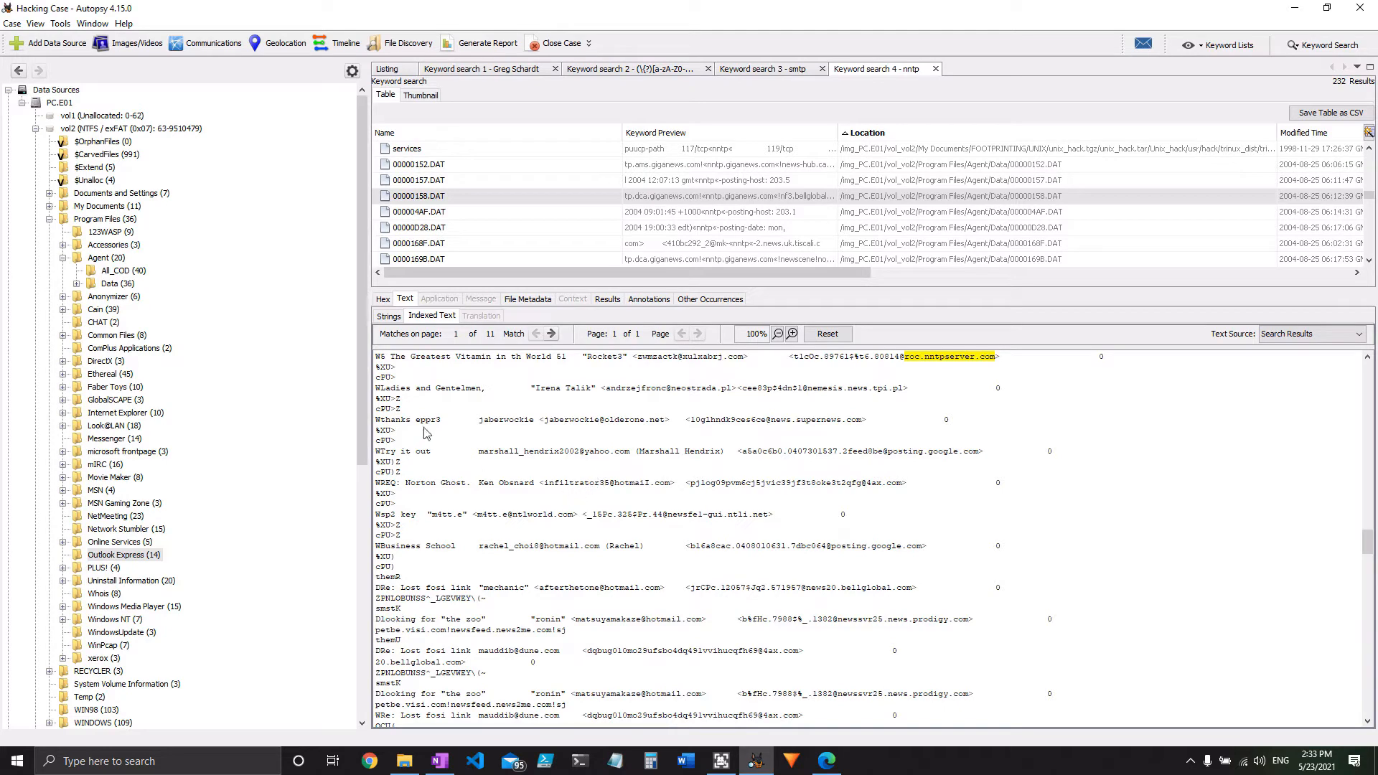
- Open mirc.ini in the Program Files/mIRC folder and highlight its user, email, nick and anick entries
click(99, 465)
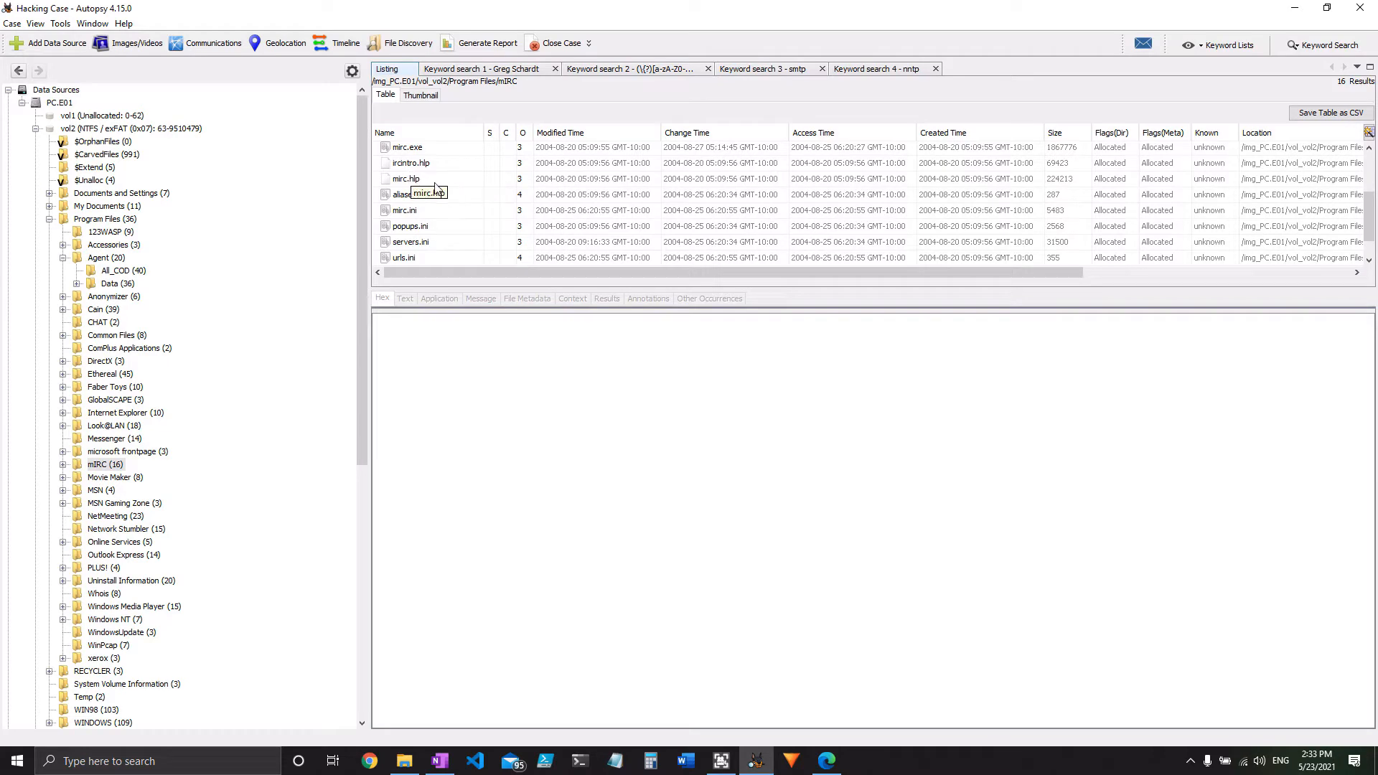
scroll(450, 230, down, 1)
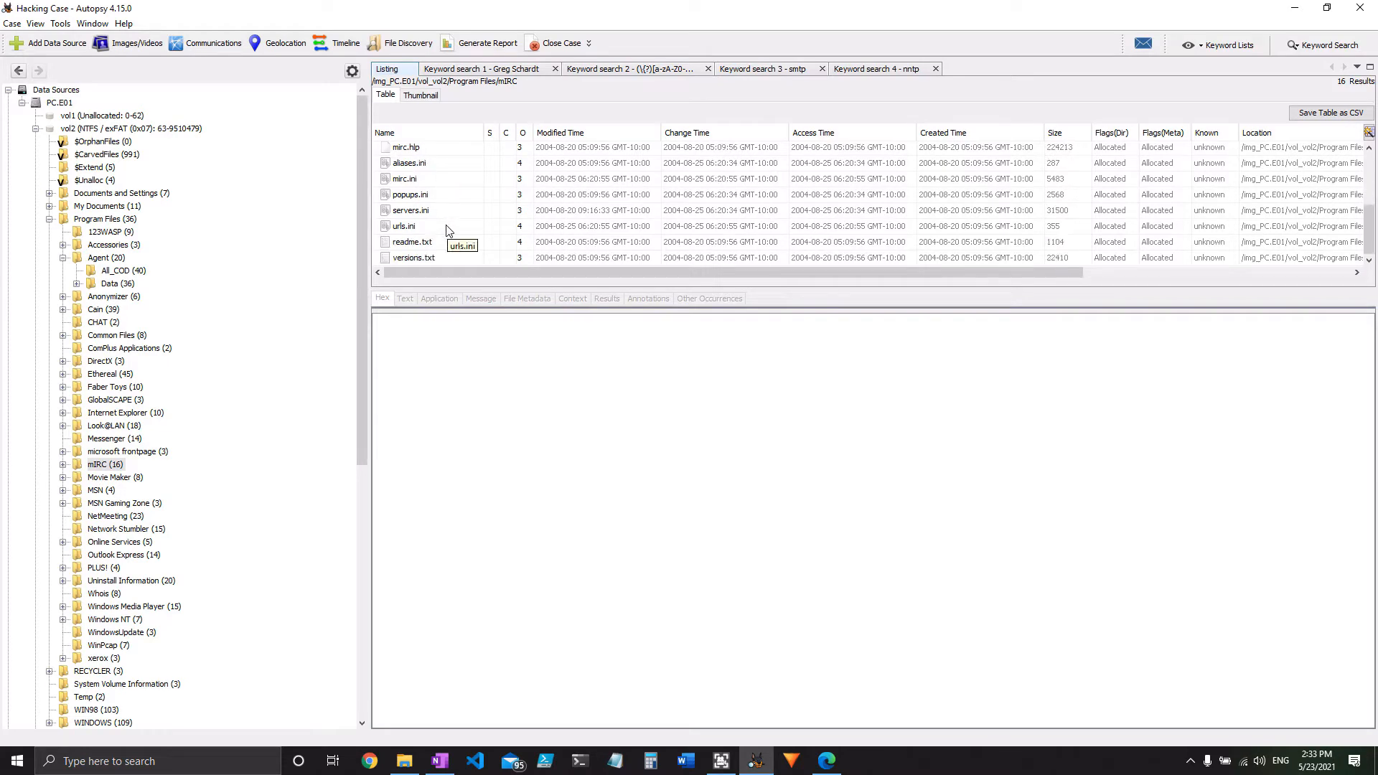
scroll(446, 230, up, 1)
click(443, 212)
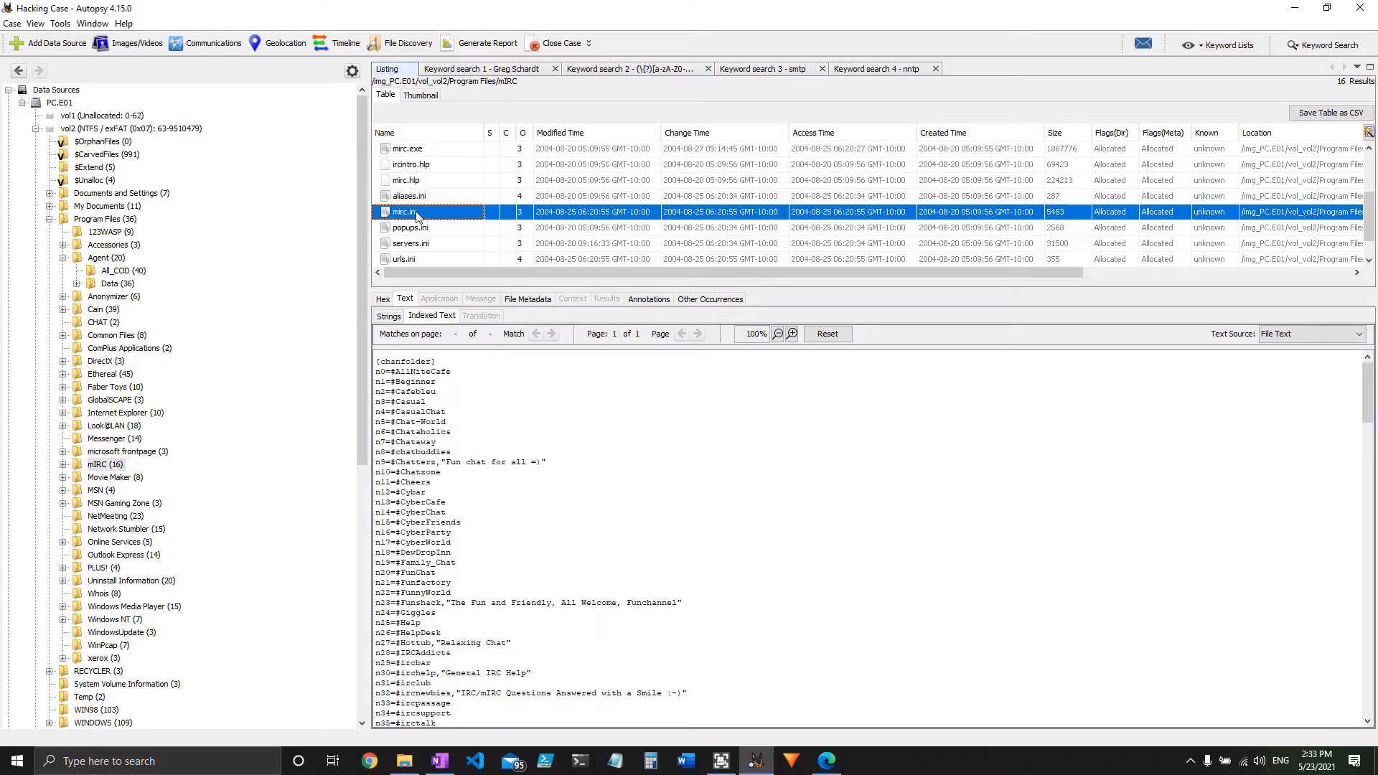
scroll(509, 523, down, 14)
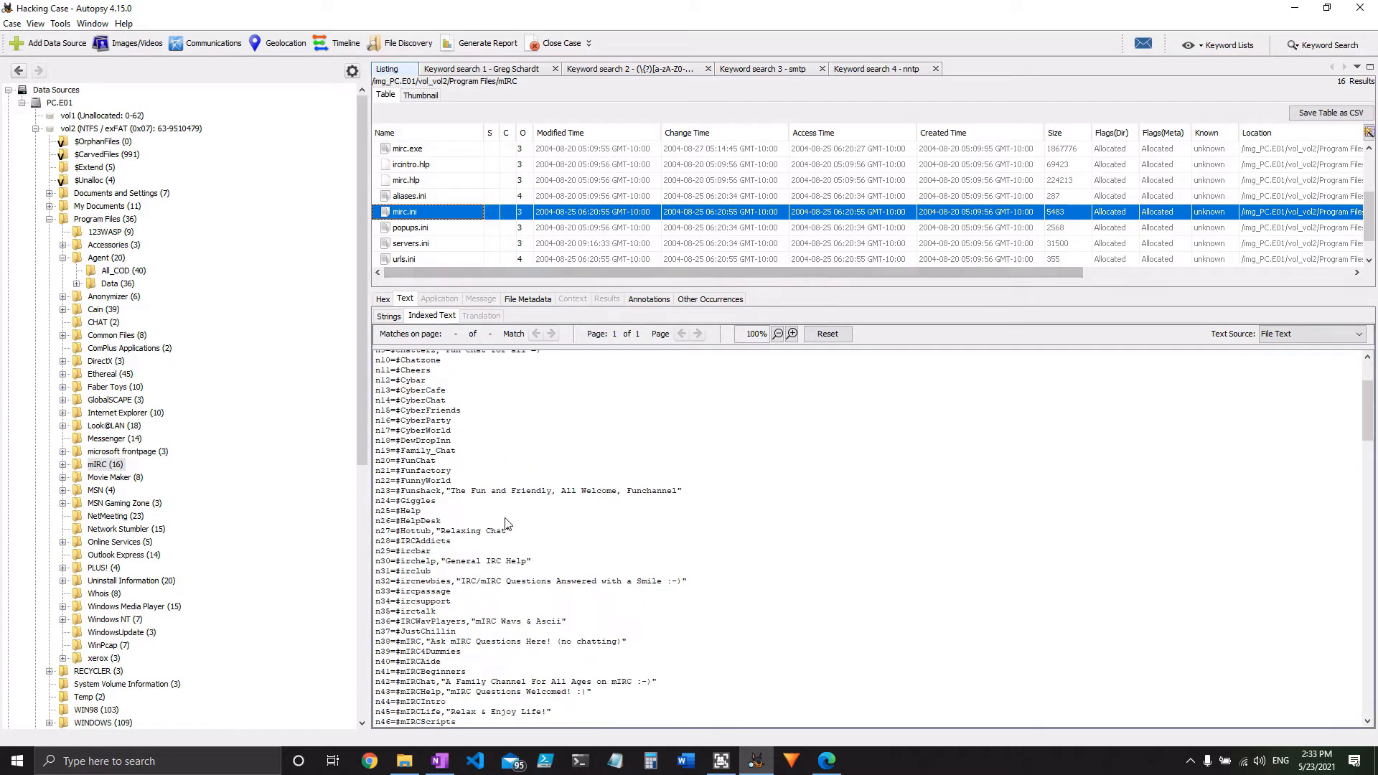
scroll(510, 524, down, 15)
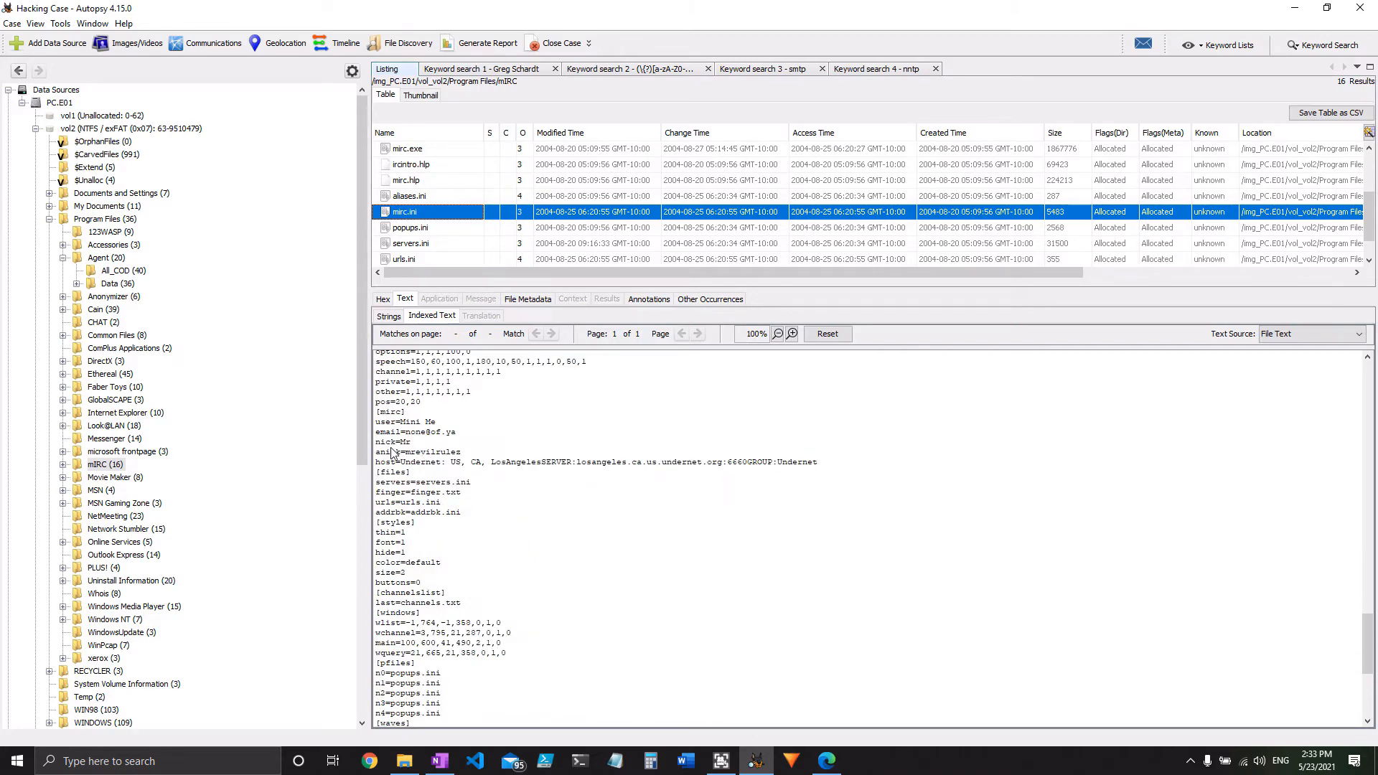
drag(376, 422, 463, 452)
click(500, 478)
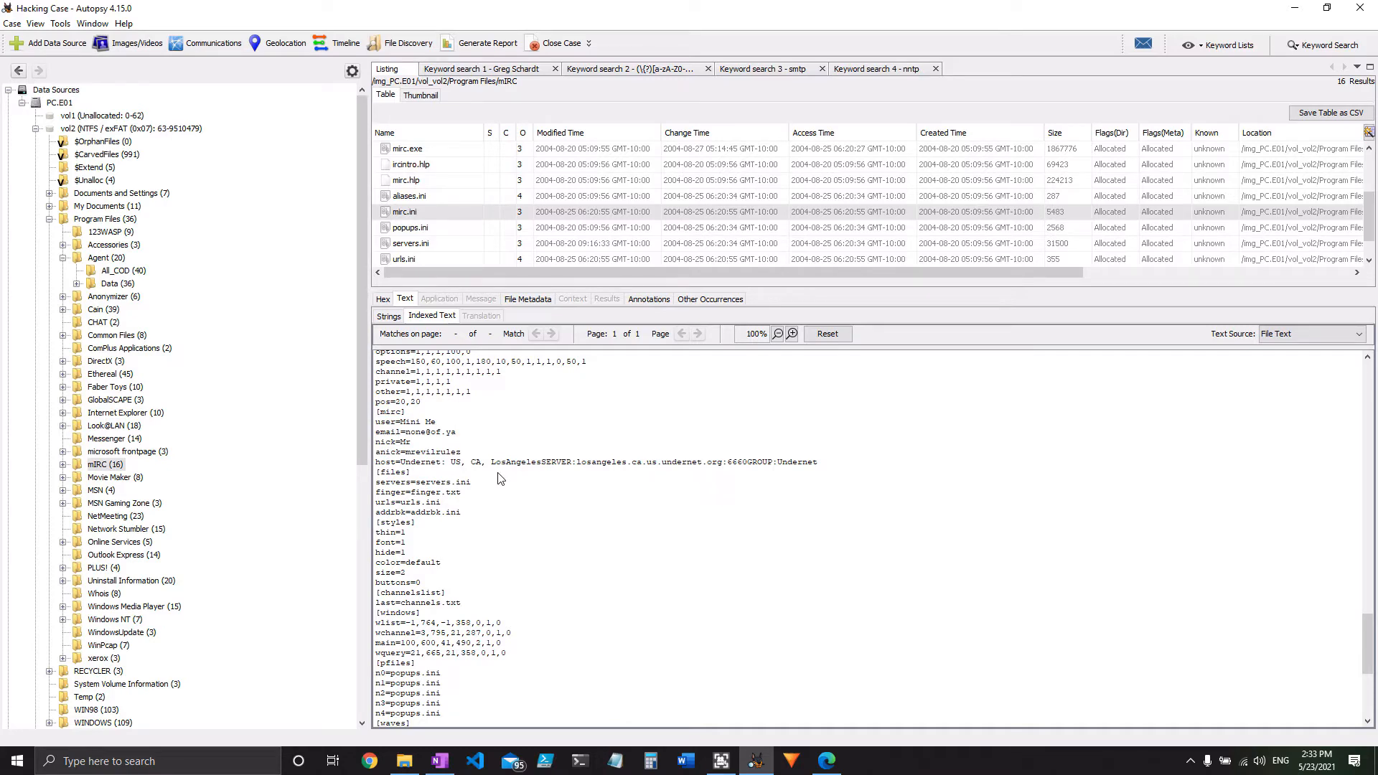
- List the chat channel log files stored in the logs subfolder of mIRC
click(64, 466)
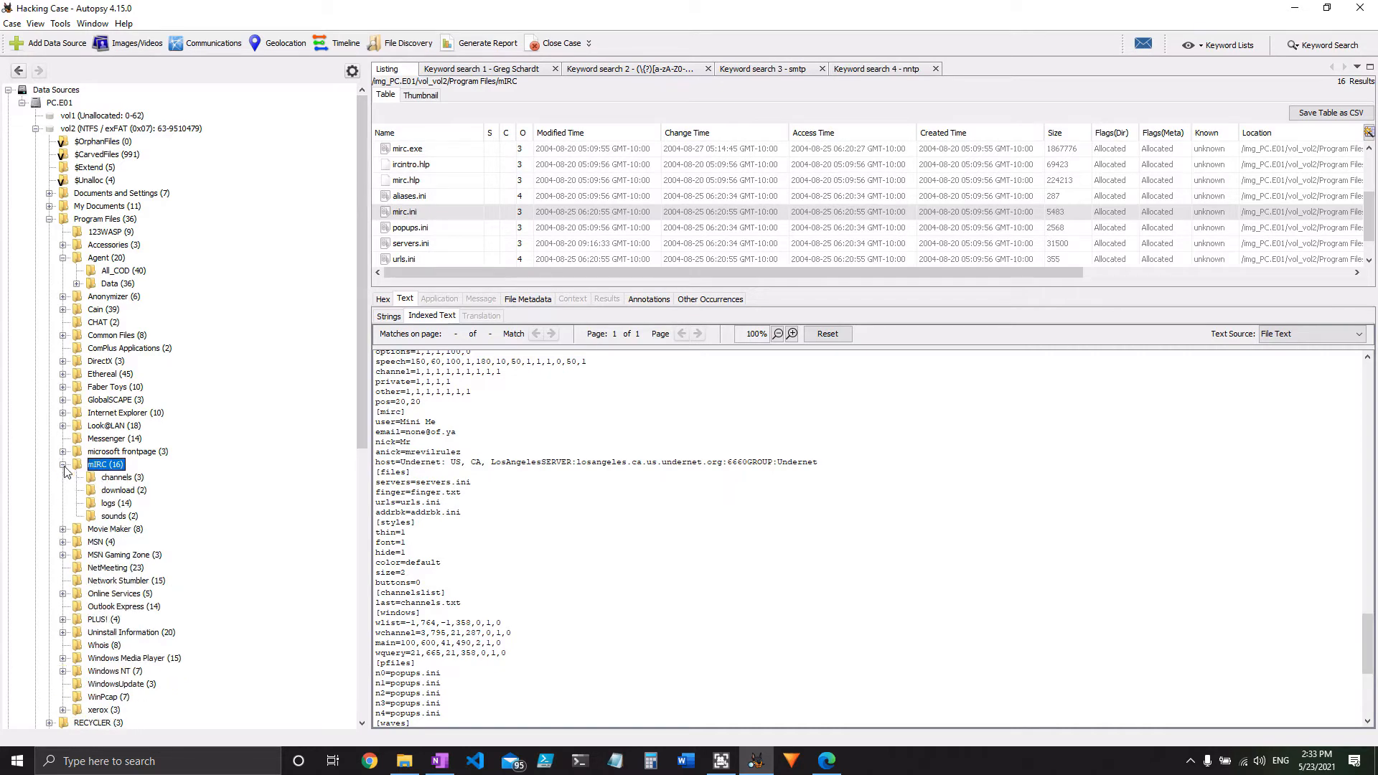
click(115, 504)
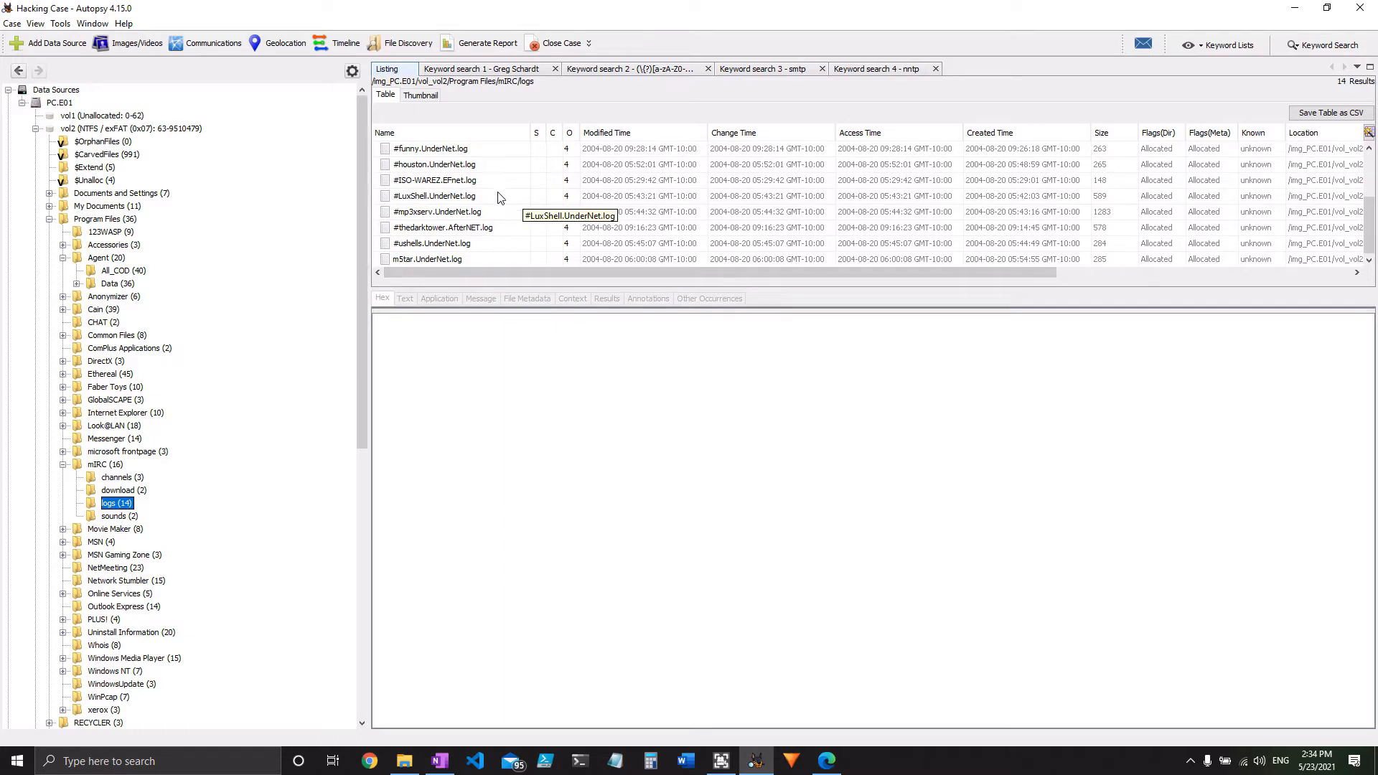
scroll(501, 198, up, 2)
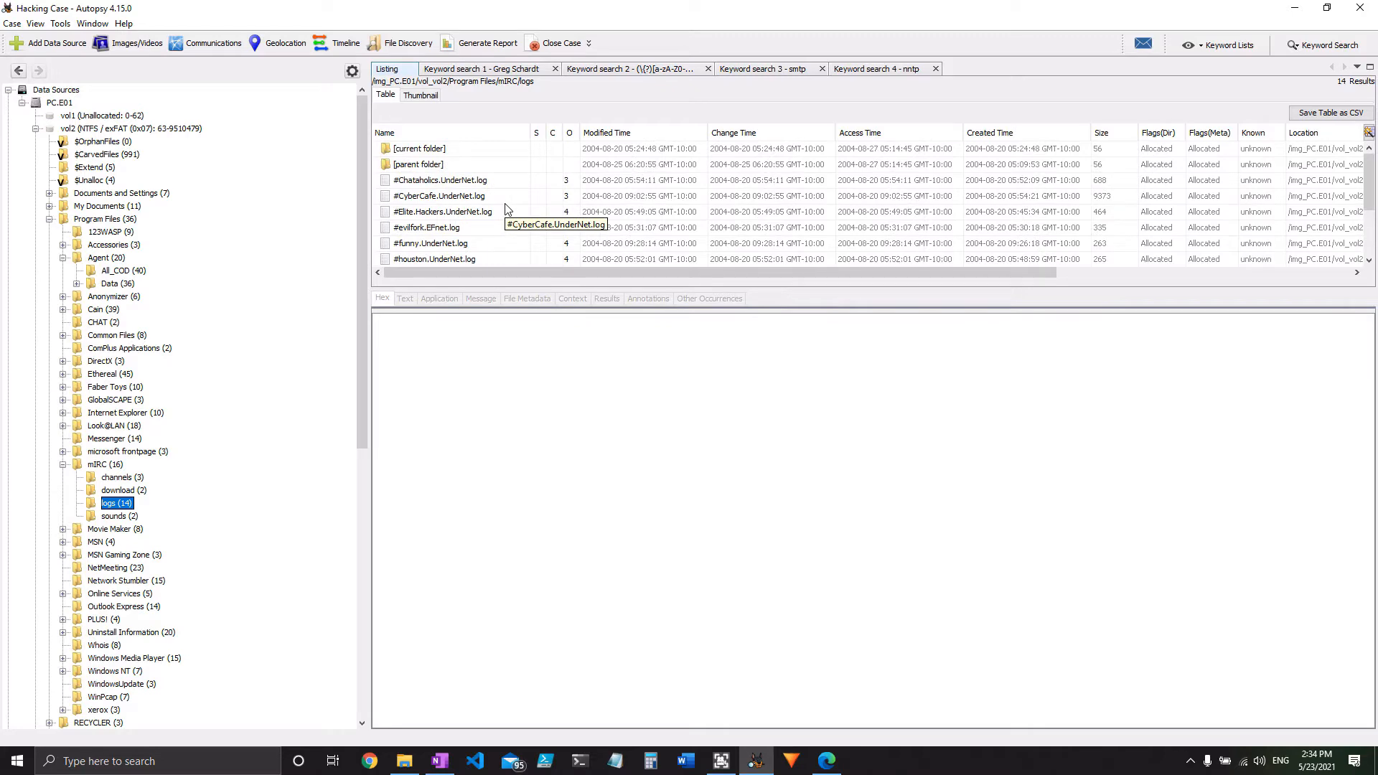
click(493, 212)
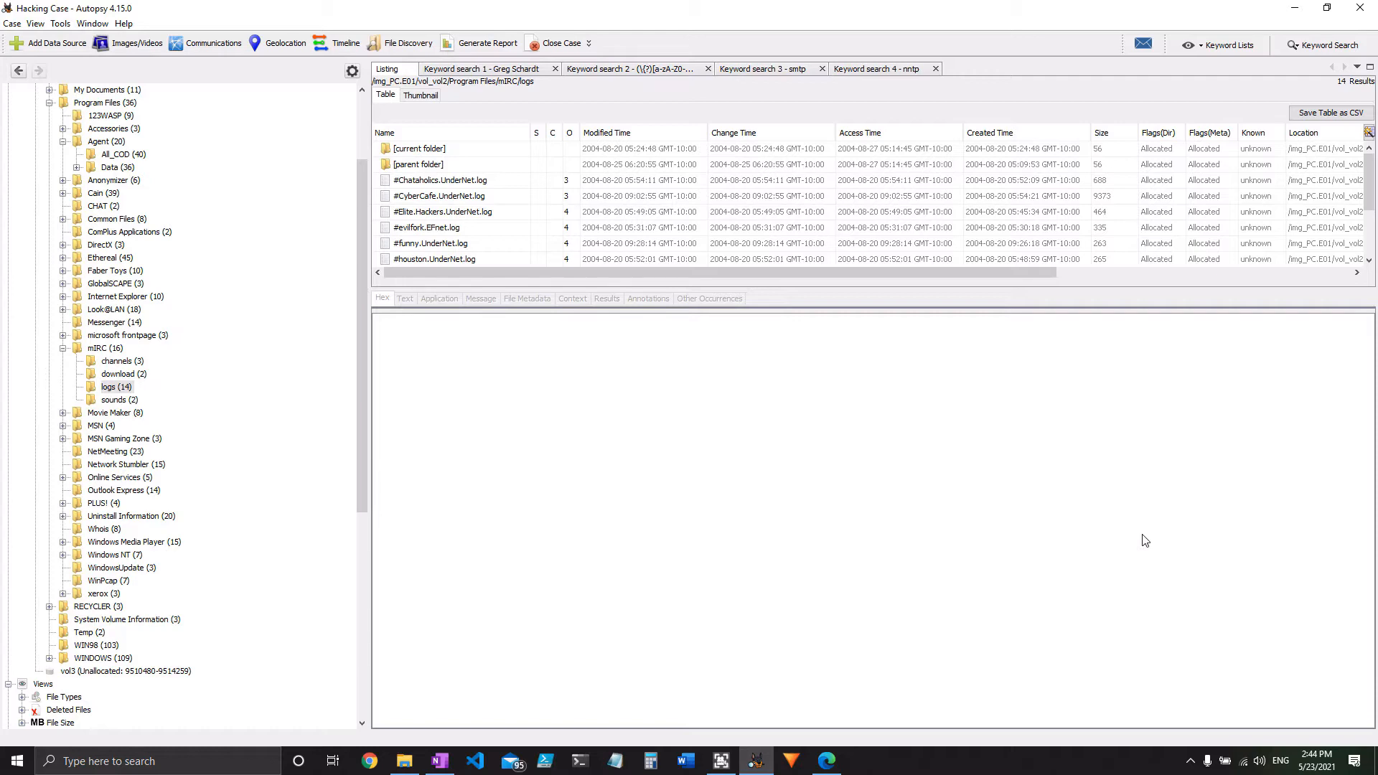
- List the contents of the top-level My Documents folder on vol2
scroll(228, 375, up, 3)
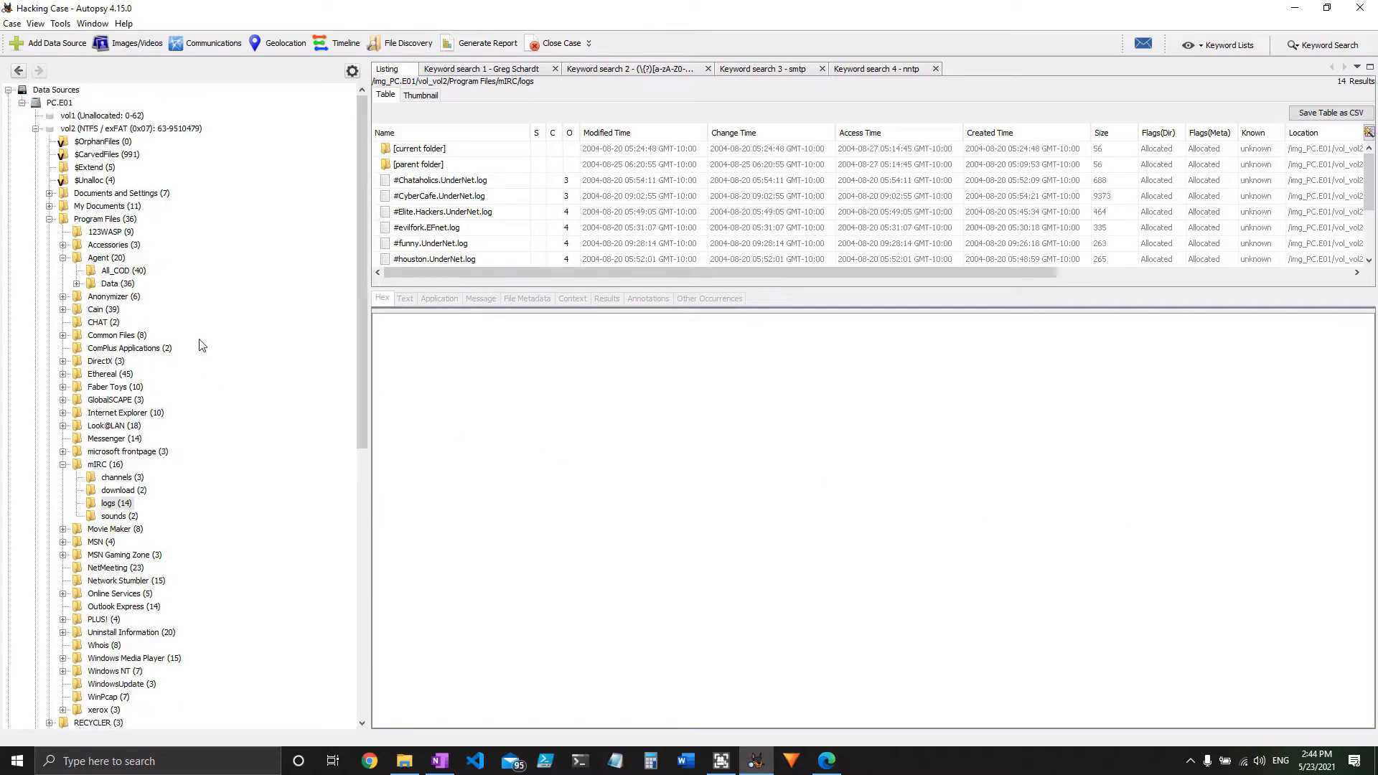
click(97, 206)
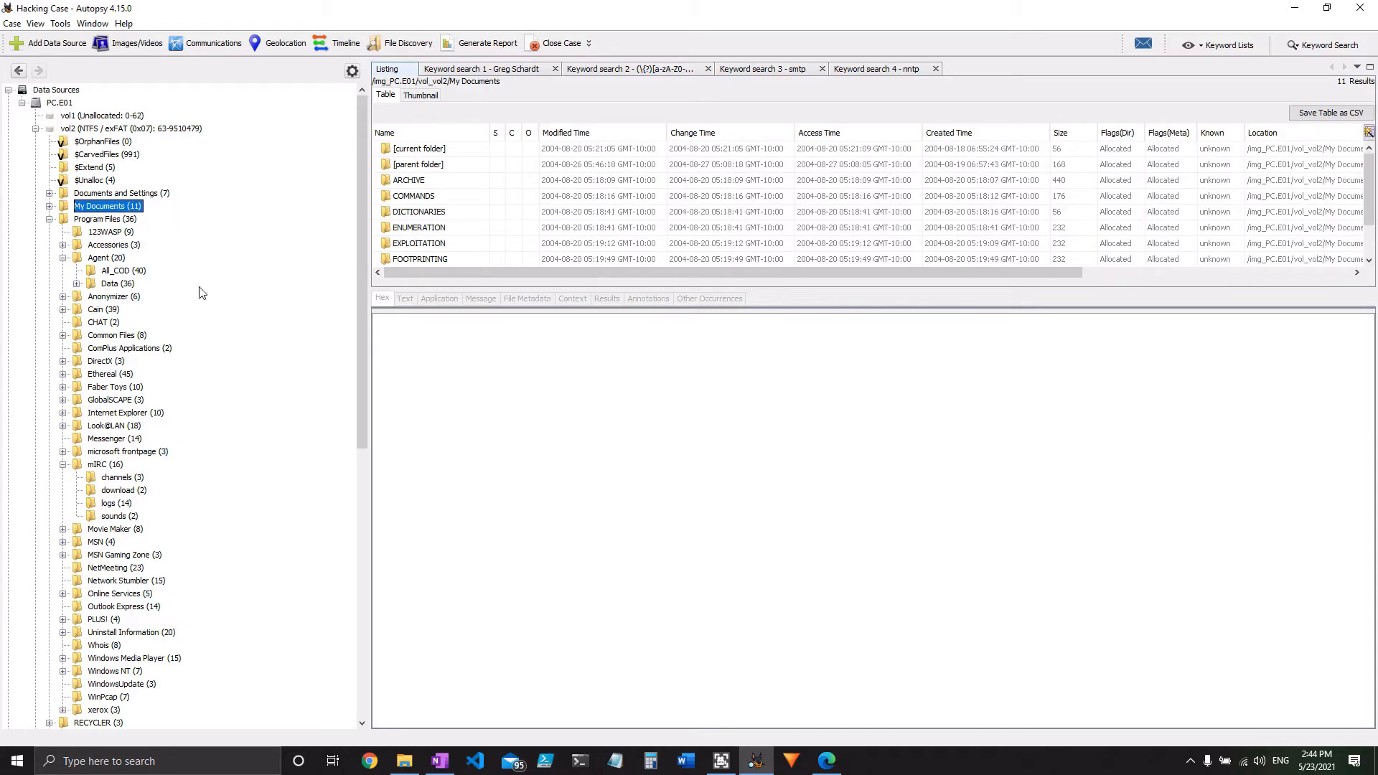
scroll(515, 218, down, 2)
scroll(515, 218, up, 2)
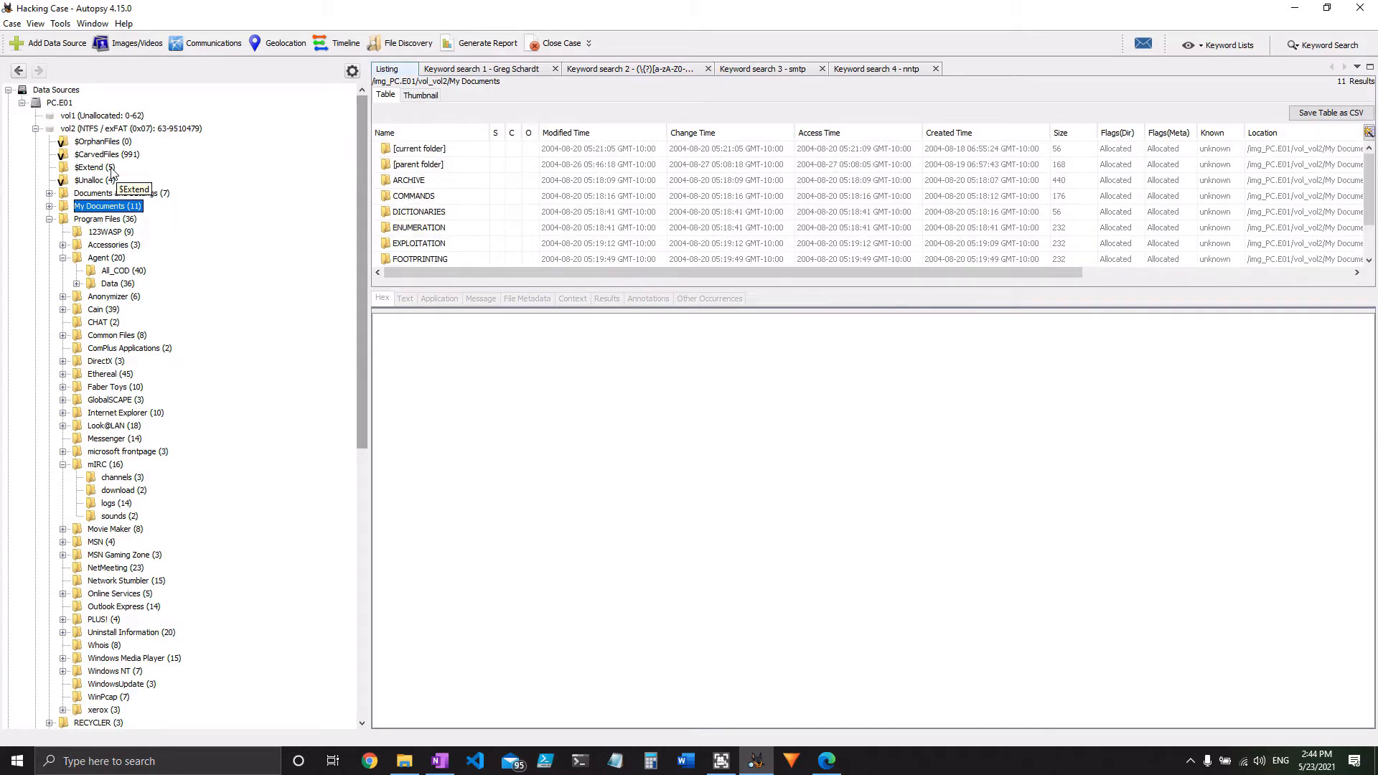
- Open the interception file in the Documents and Settings/Mr. Evil folder and read the start of its indexed text
click(50, 194)
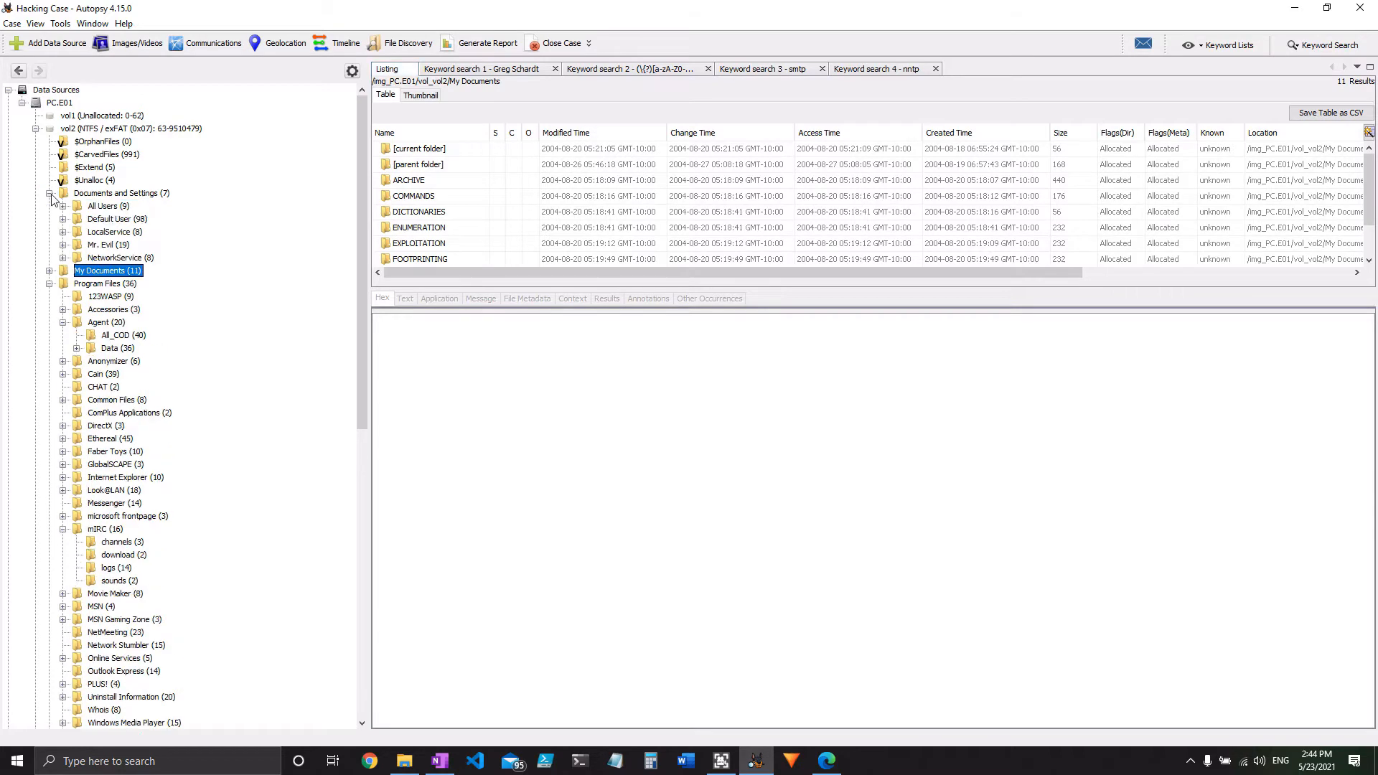
click(110, 246)
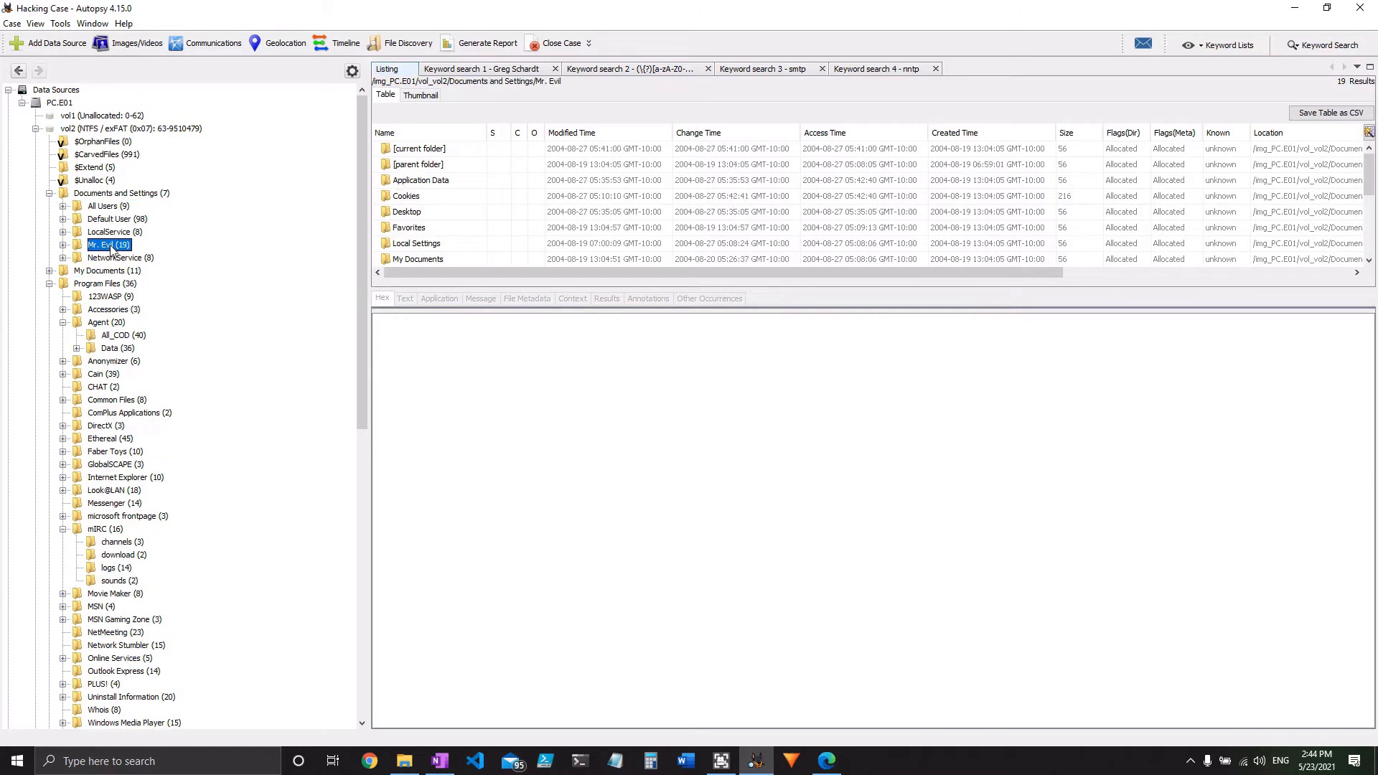
scroll(470, 234, down, 1)
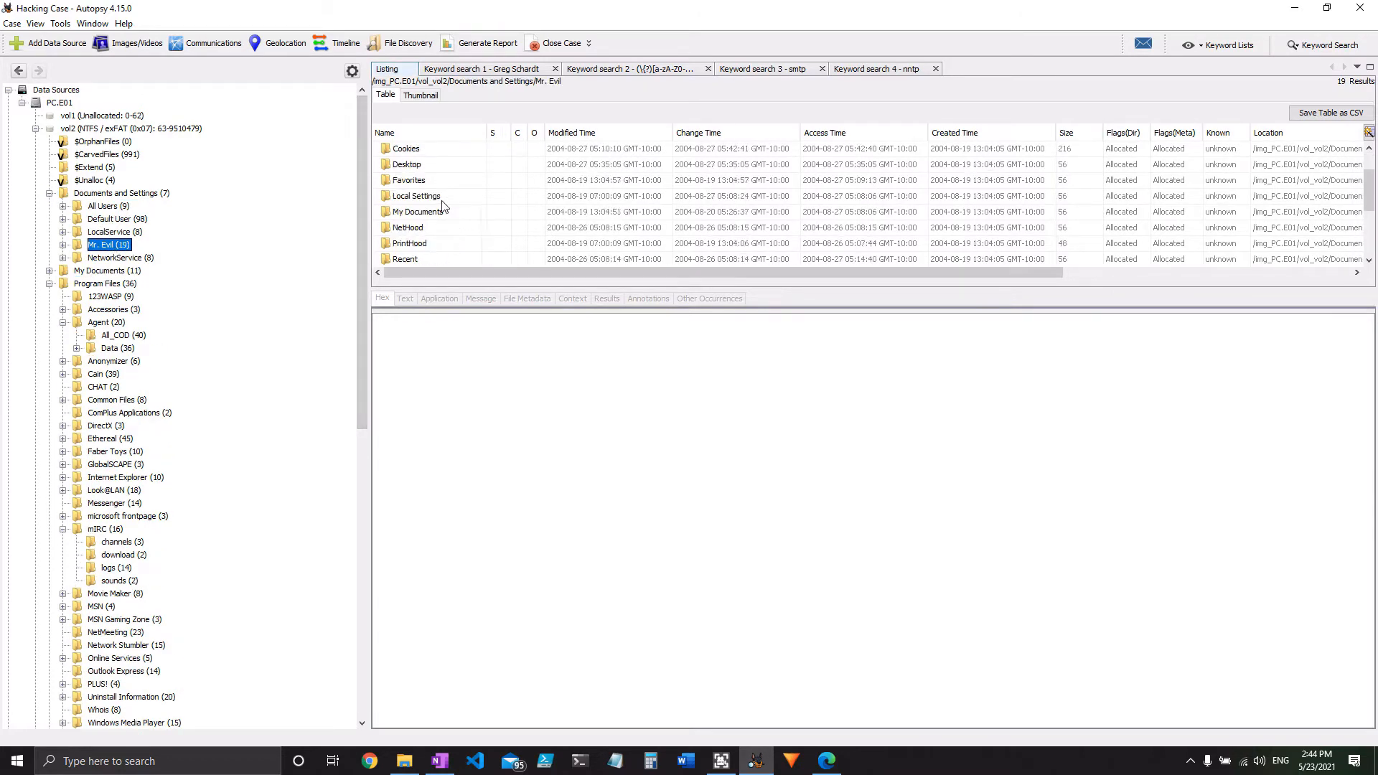
click(447, 215)
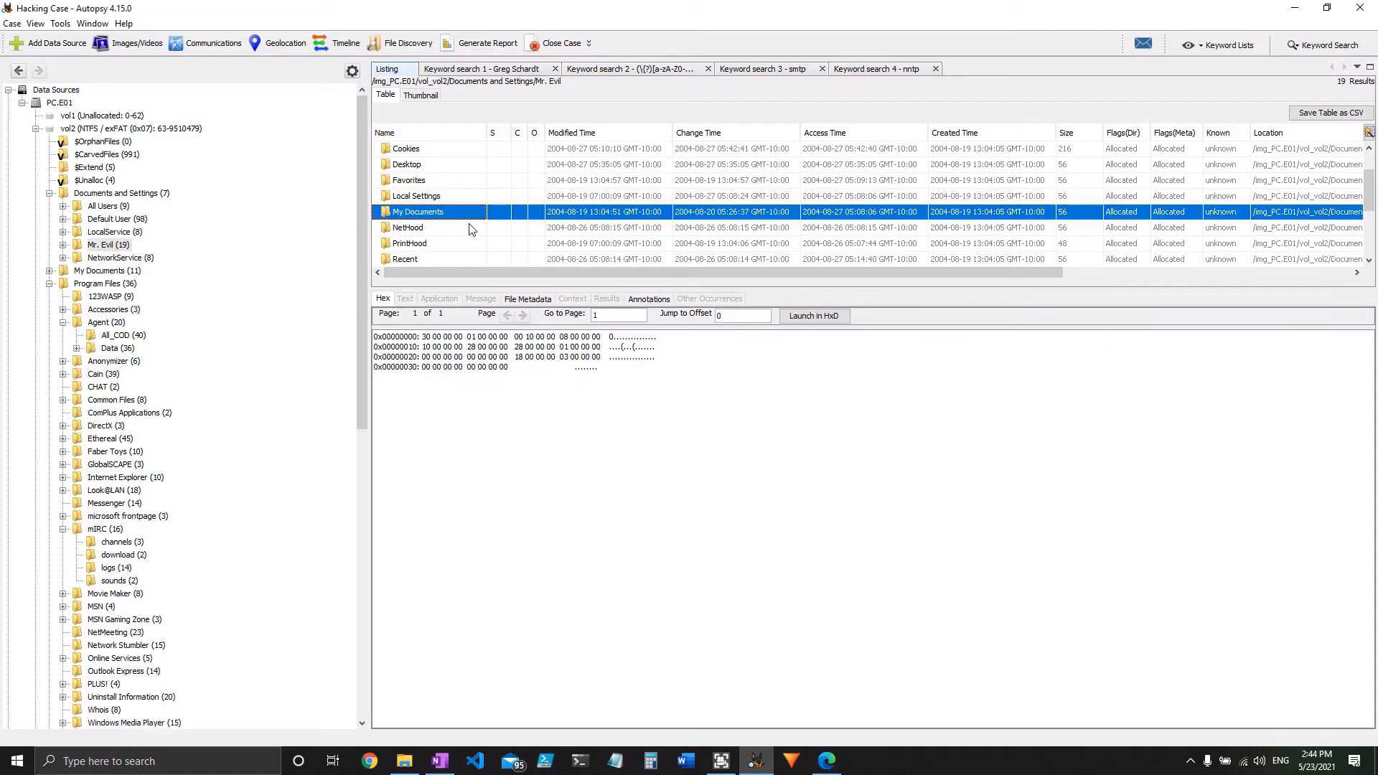
scroll(471, 230, down, 3)
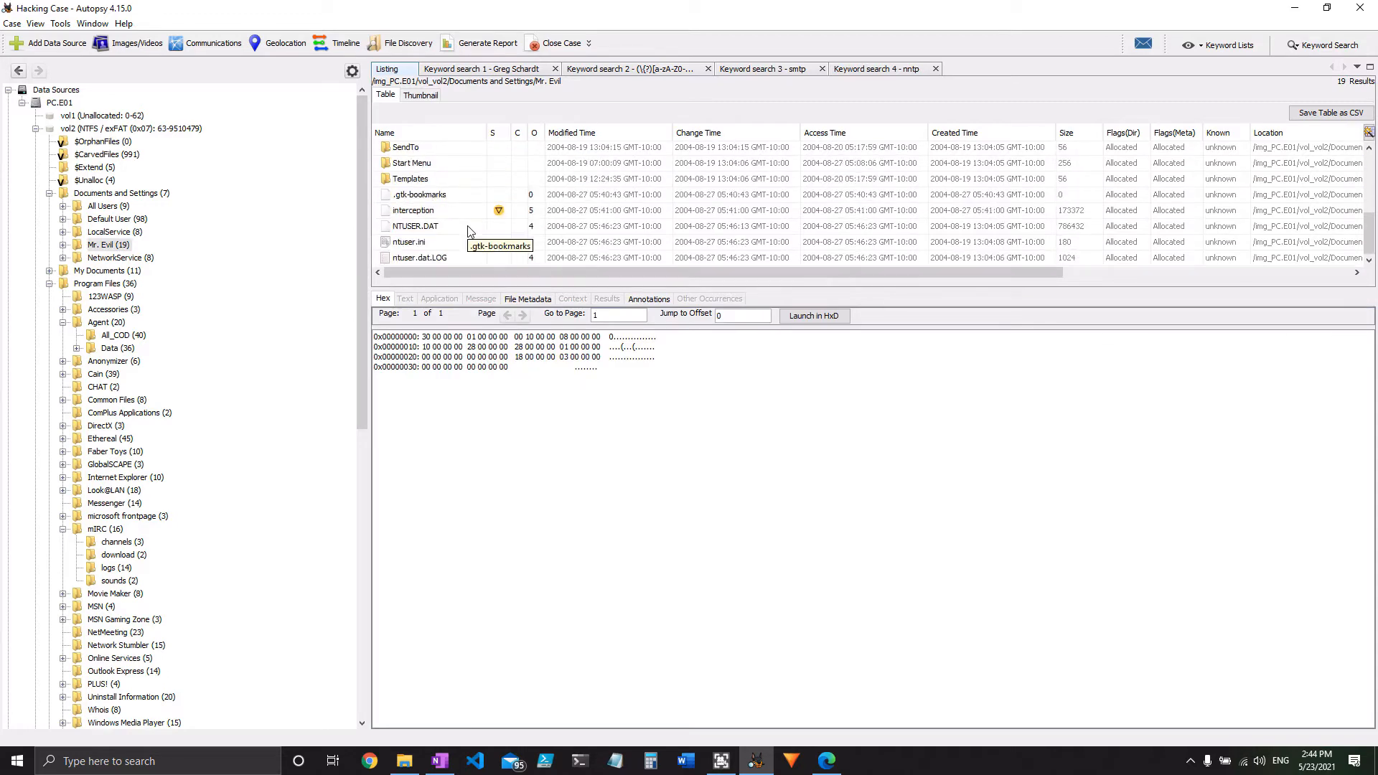
click(450, 213)
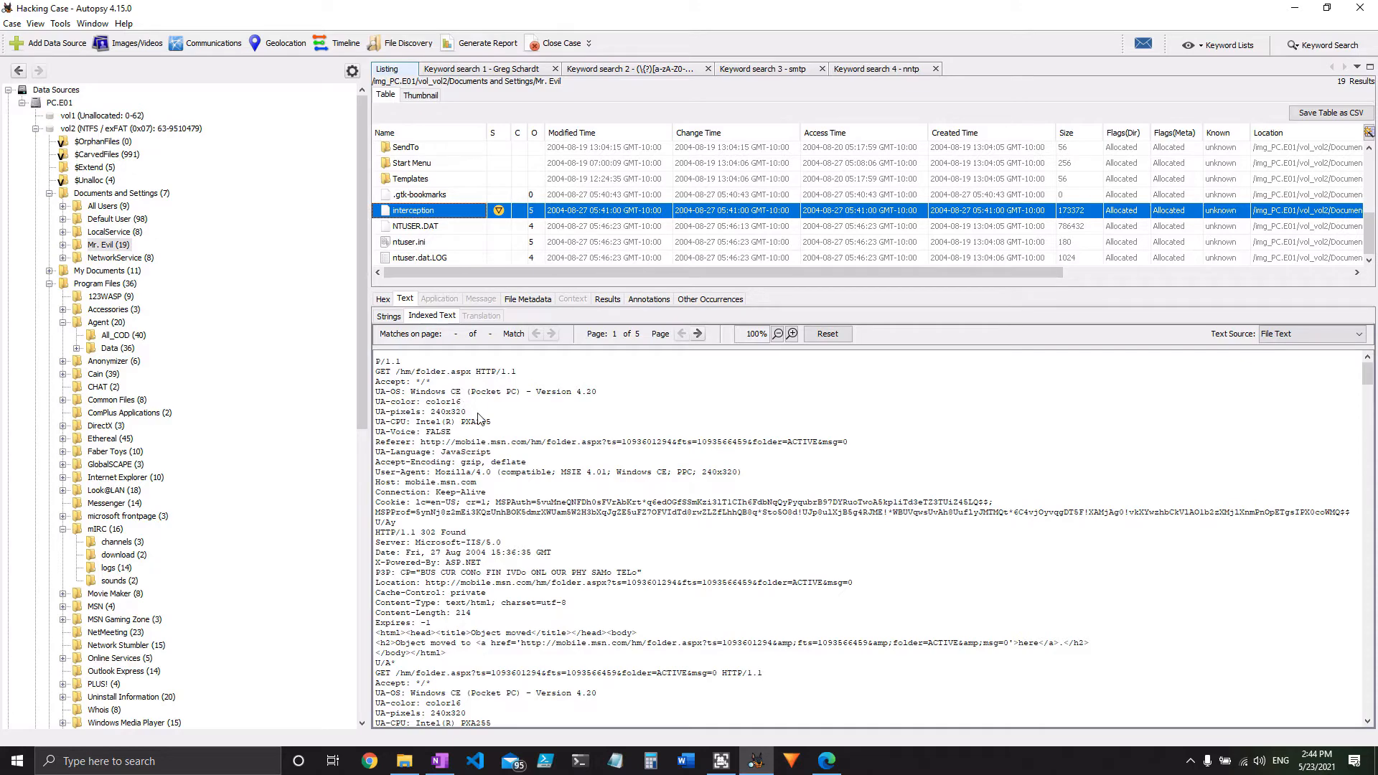
scroll(515, 449, down, 15)
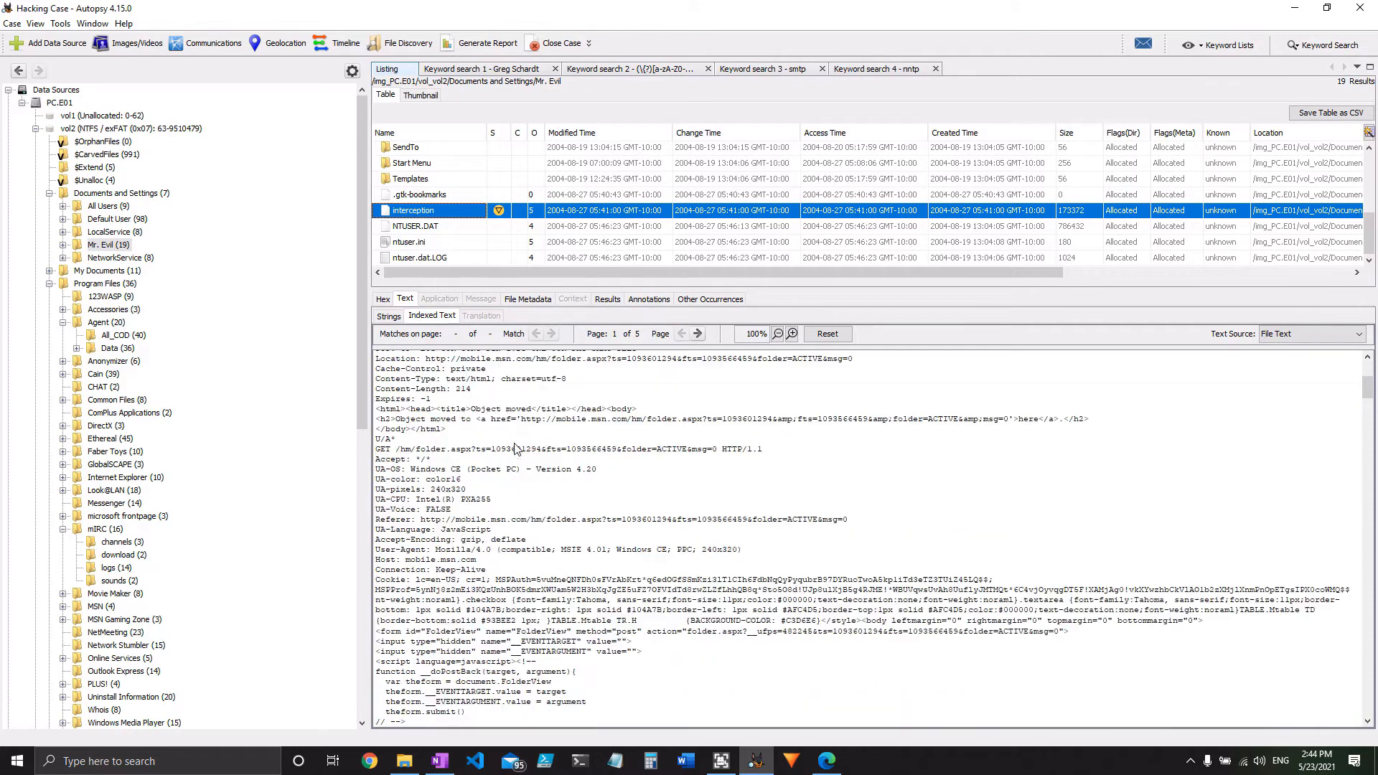
scroll(522, 451, up, 10)
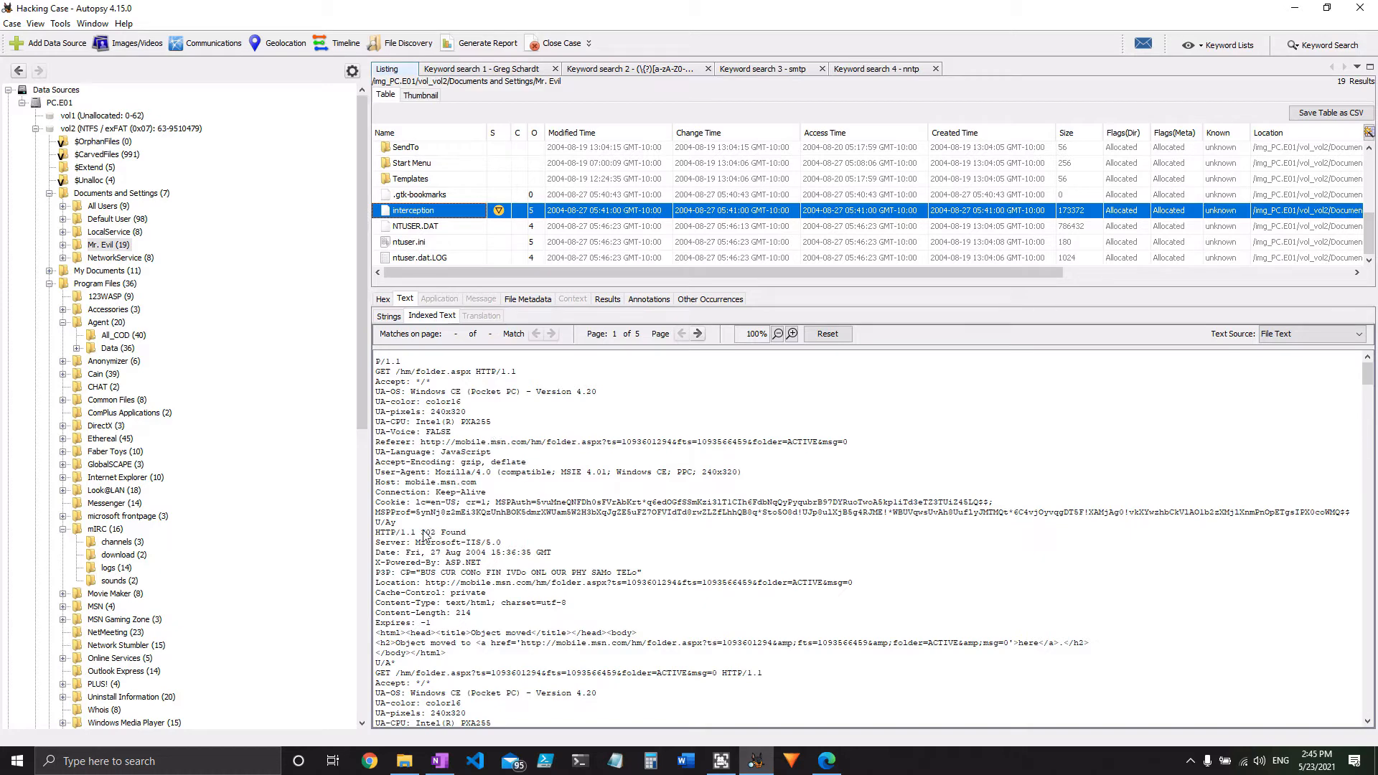
- Highlight the HTTP/1.1 302 Found response and the GET /hm/folder.aspx request in the interception text
drag(395, 533, 469, 540)
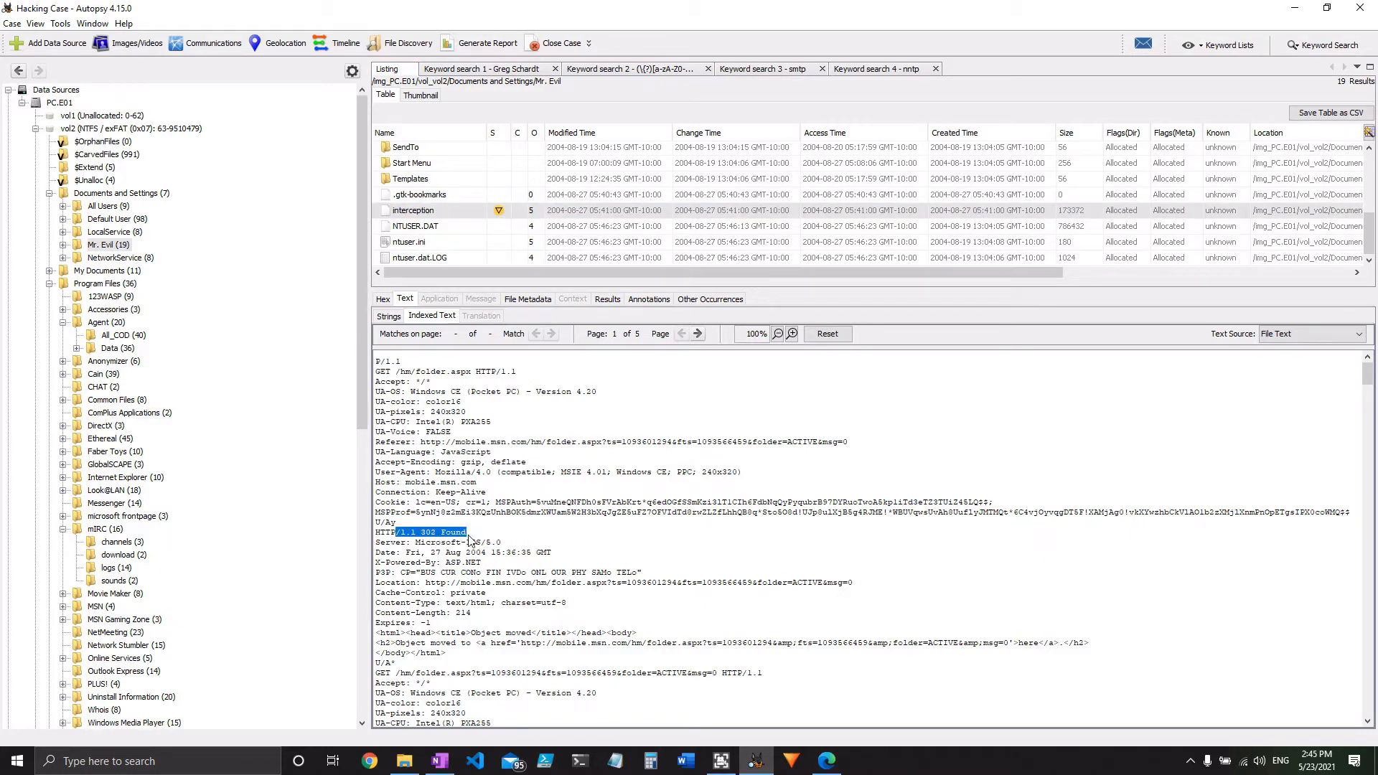
double_click(428, 535)
drag(443, 540, 469, 536)
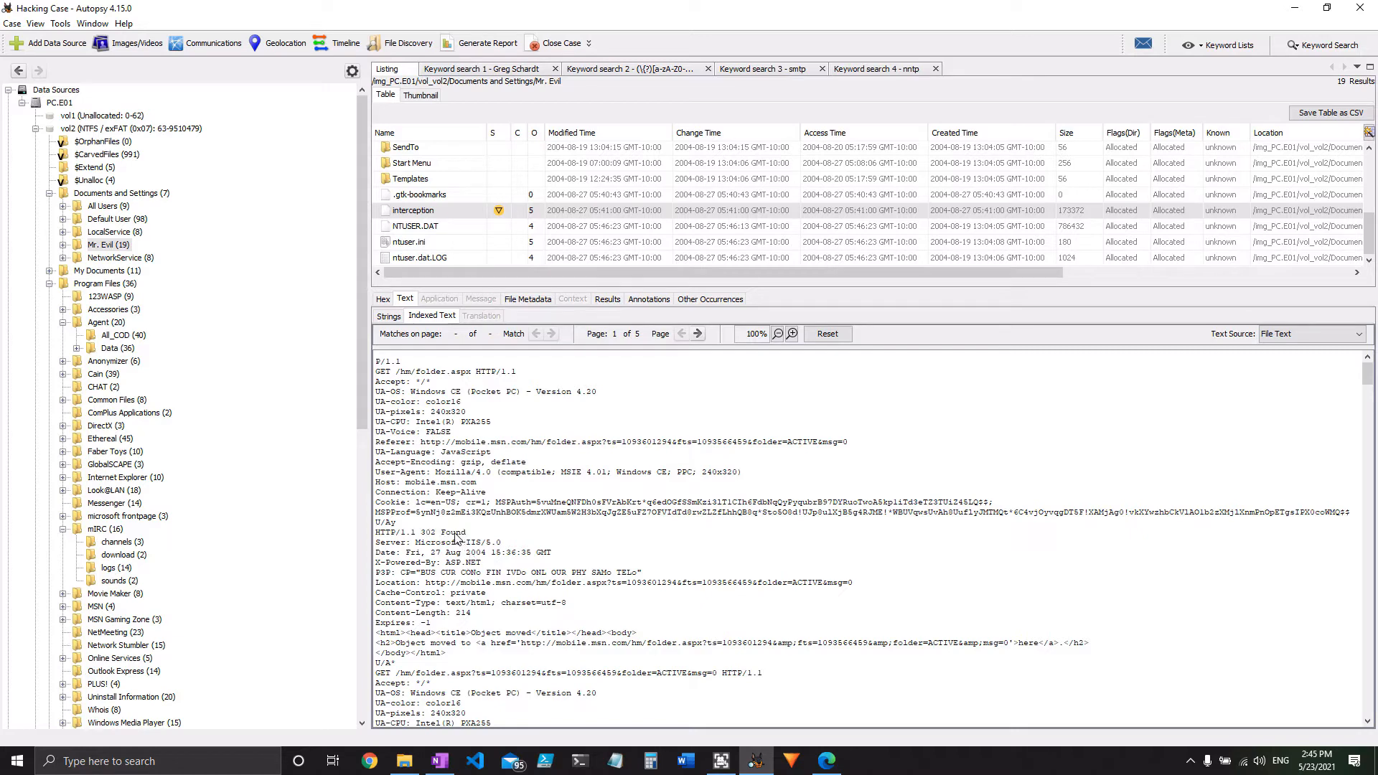
double_click(456, 536)
click(467, 540)
drag(376, 372, 503, 374)
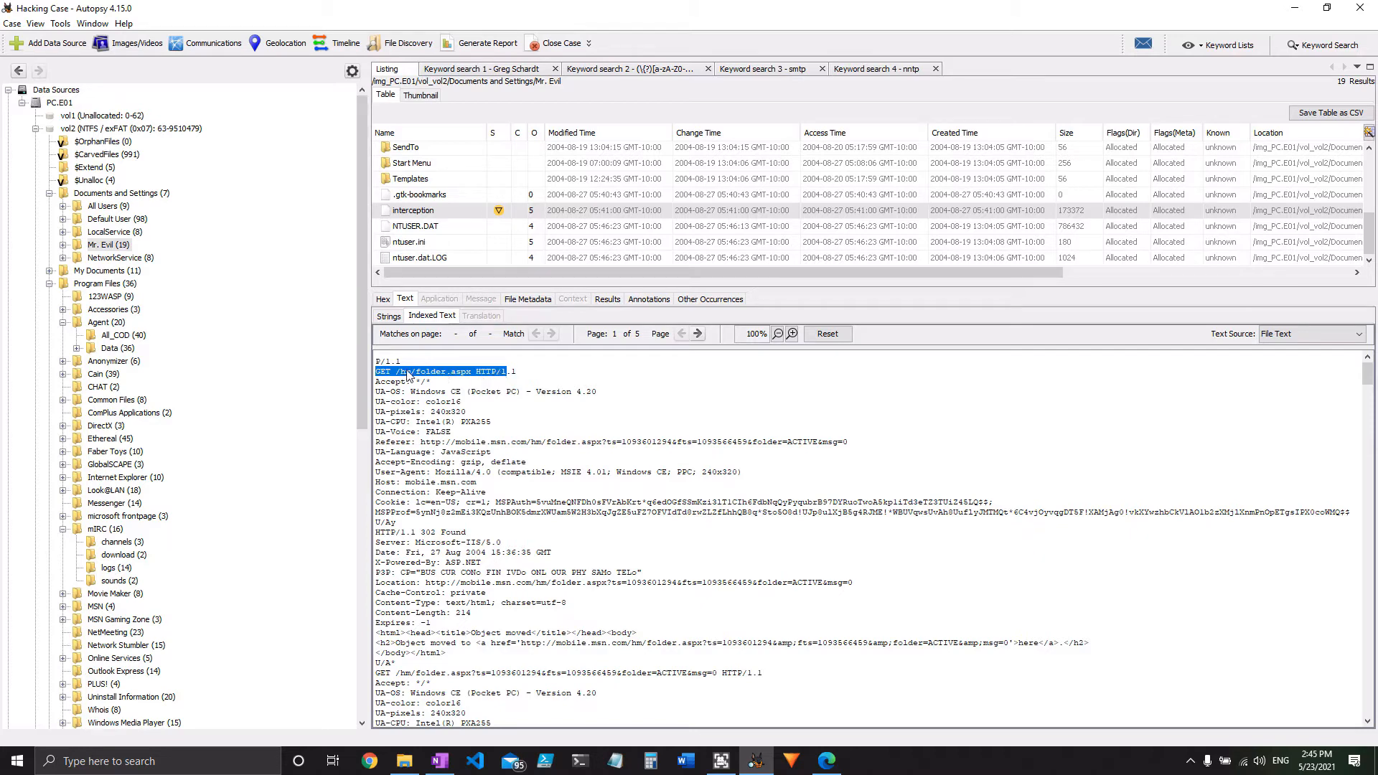
drag(401, 372, 477, 375)
click(474, 376)
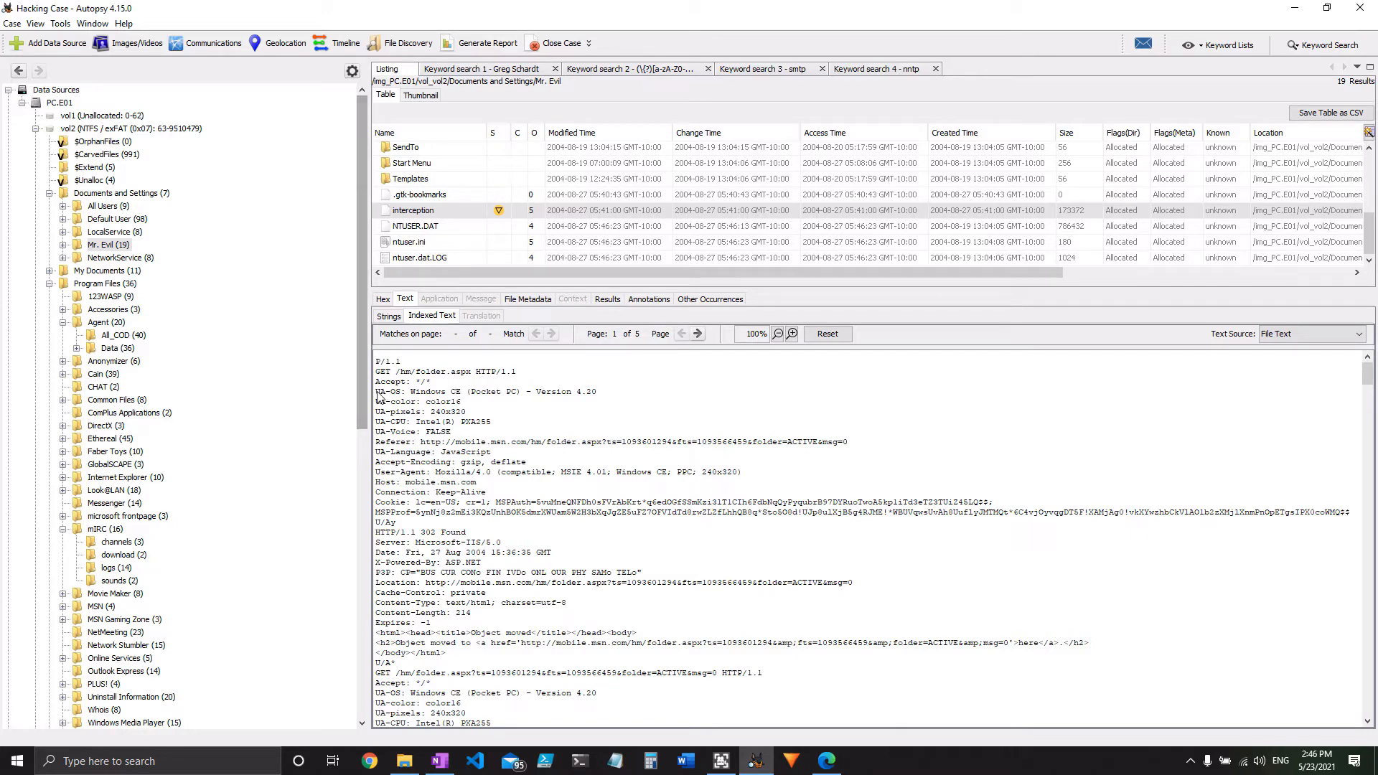
- Highlight the UA-OS label, its Windows CE (Pocket PC) value, the Referer URL and the msn.com host in the first intercepted request
drag(375, 392, 403, 399)
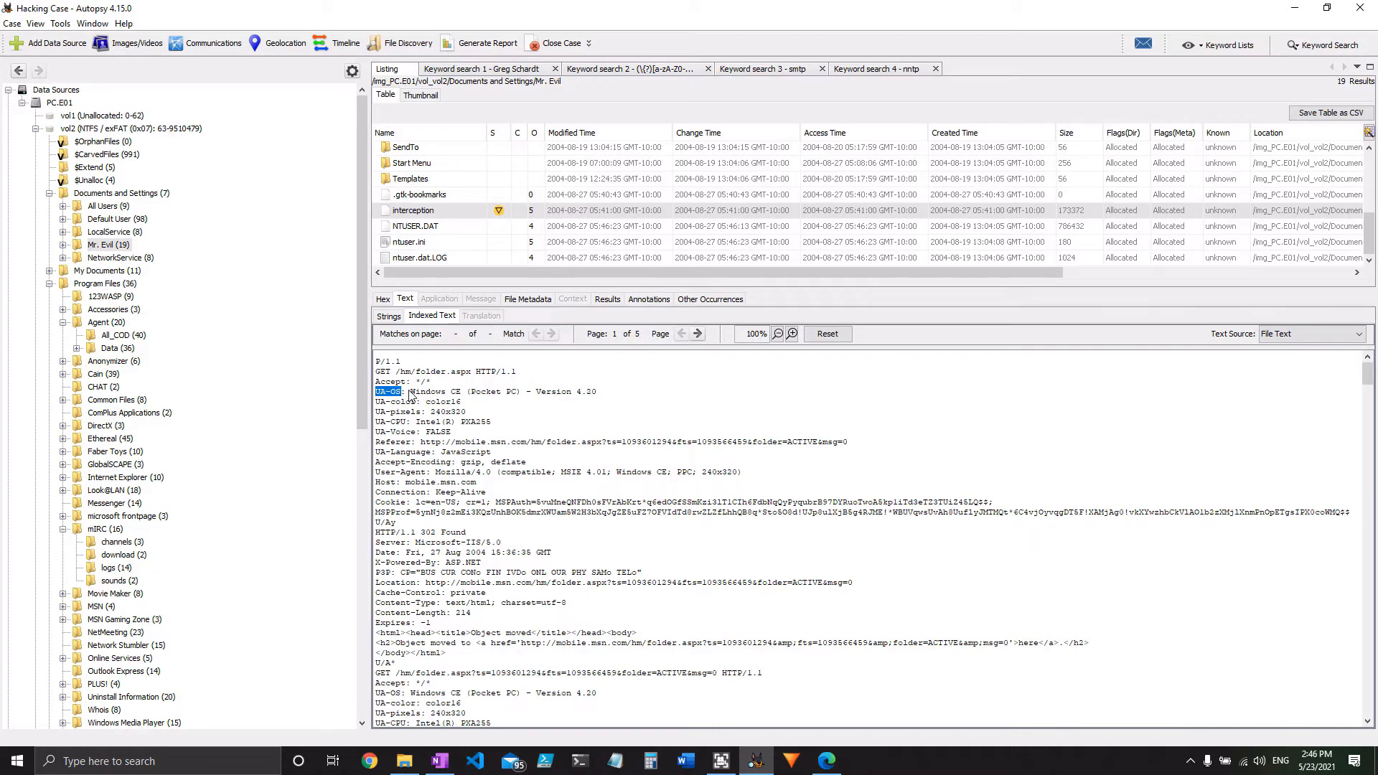
click(413, 396)
drag(413, 396, 517, 397)
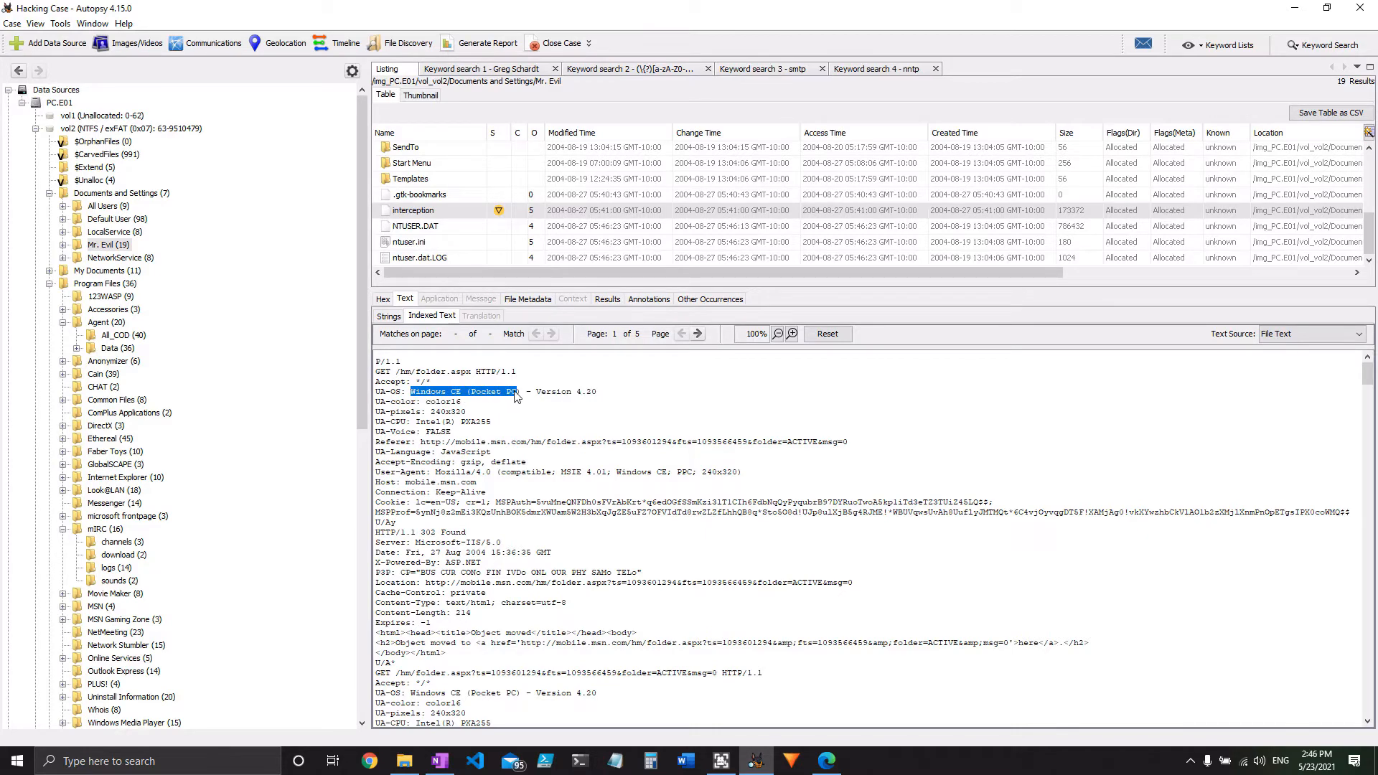
click(540, 398)
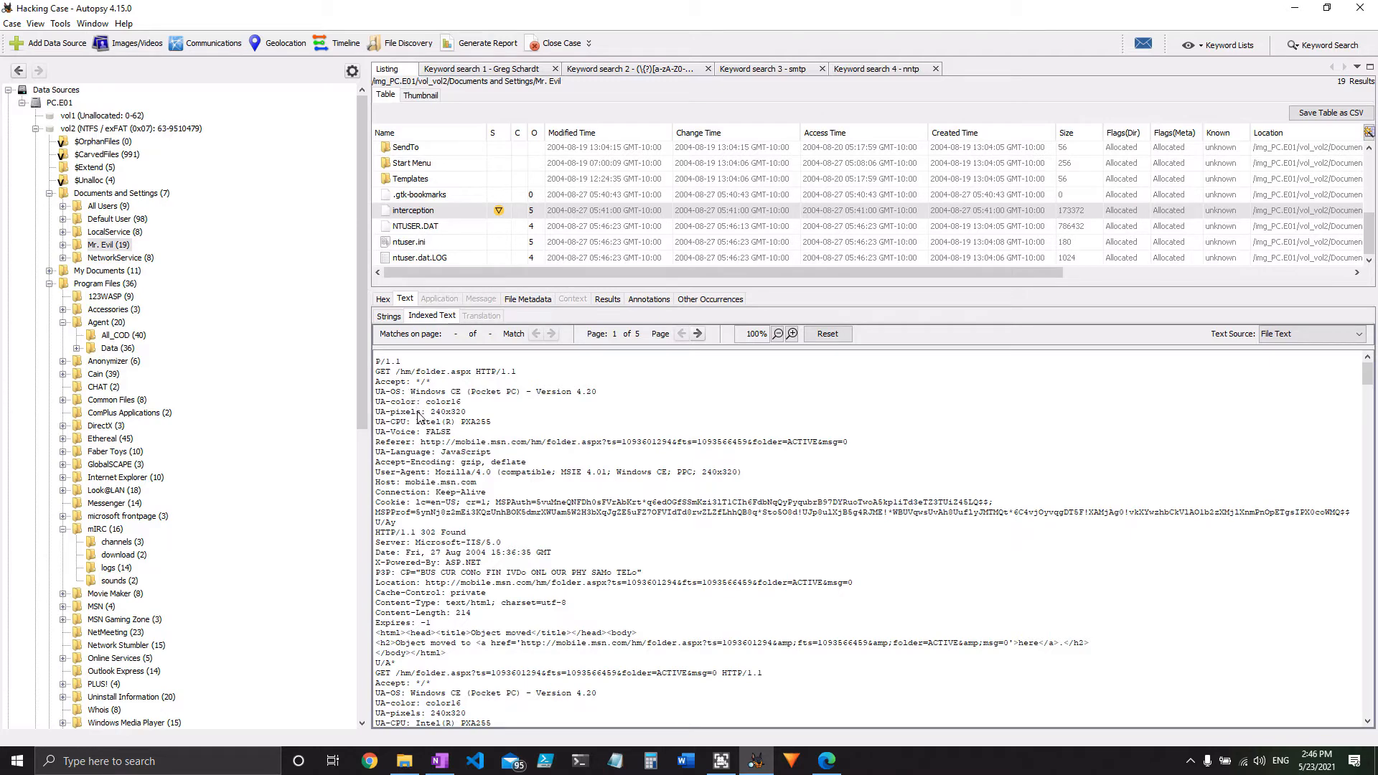
drag(421, 442, 567, 444)
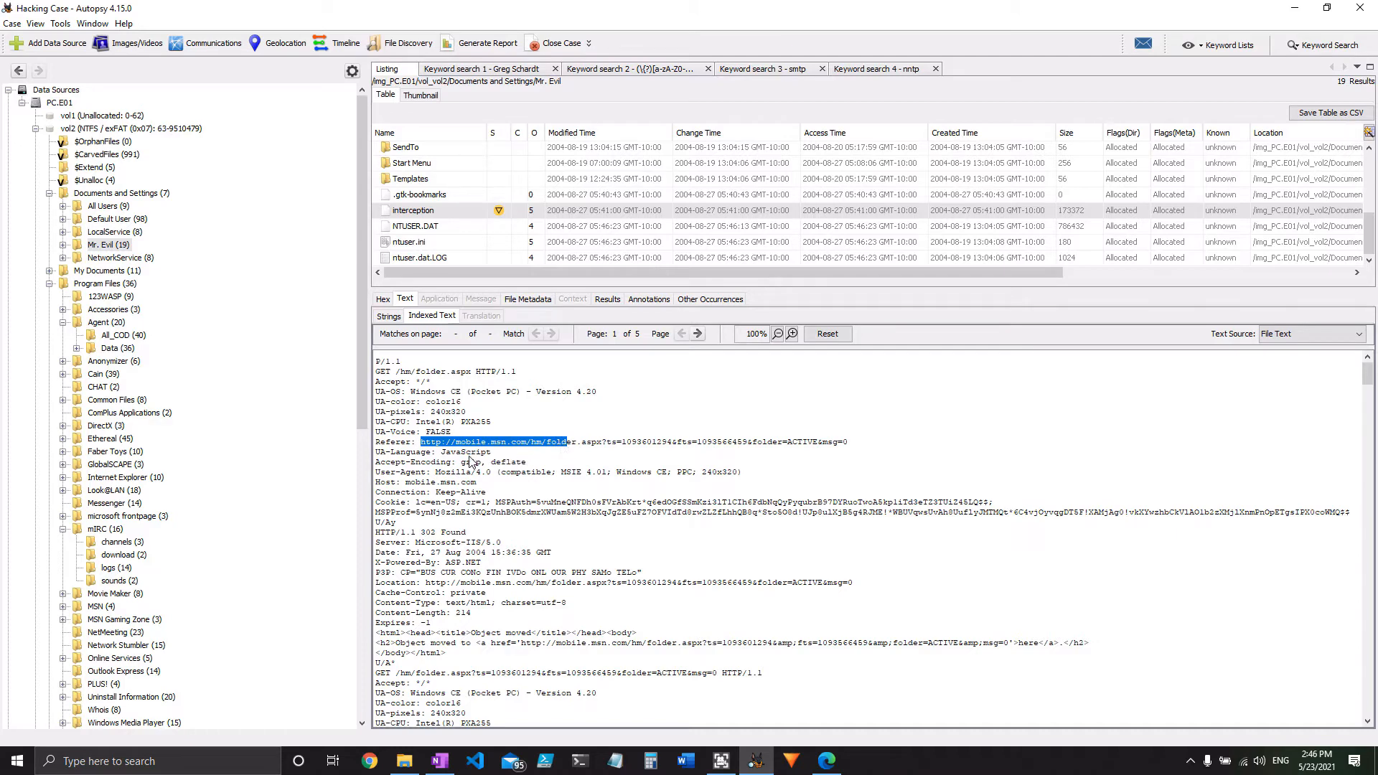
drag(452, 485, 482, 486)
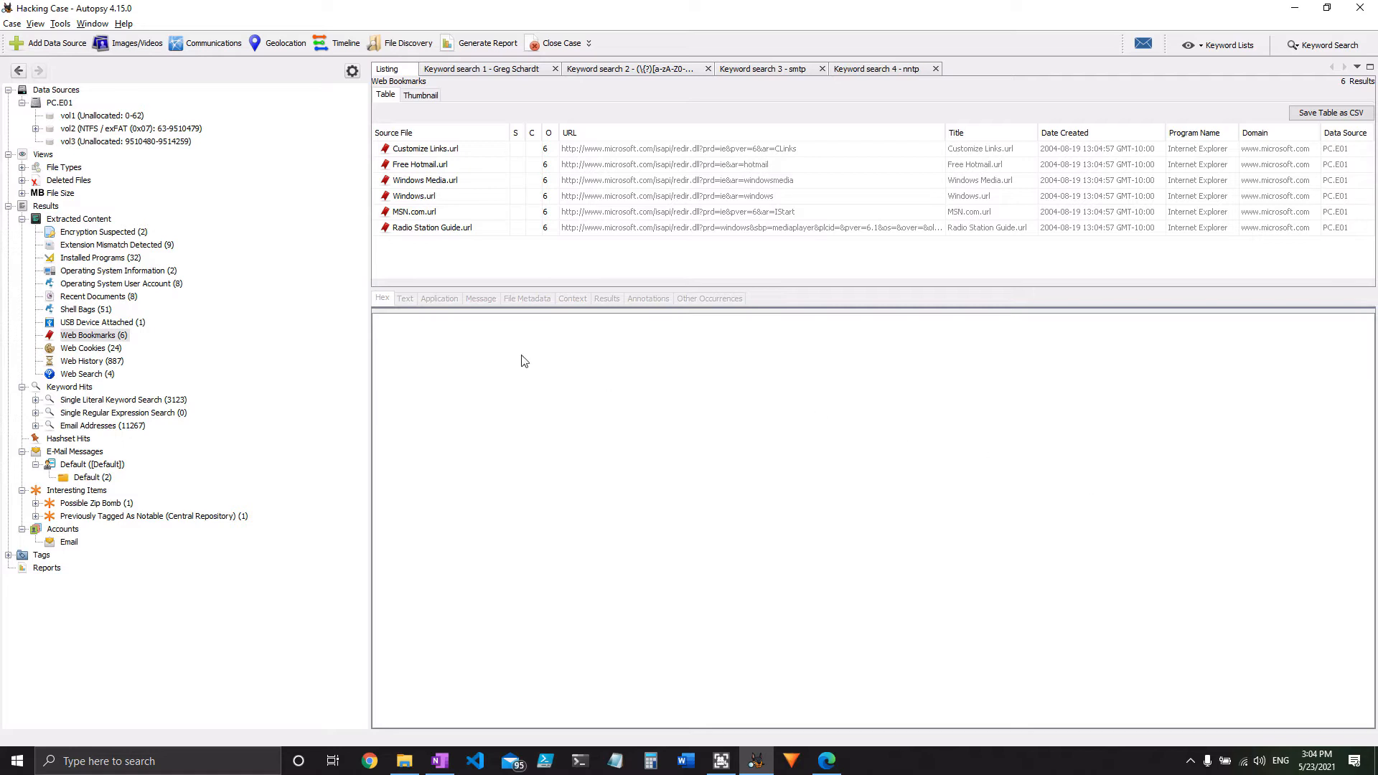
- Show the details of the Free Hotmail.url entry among the extracted web bookmarks
click(124, 336)
click(460, 165)
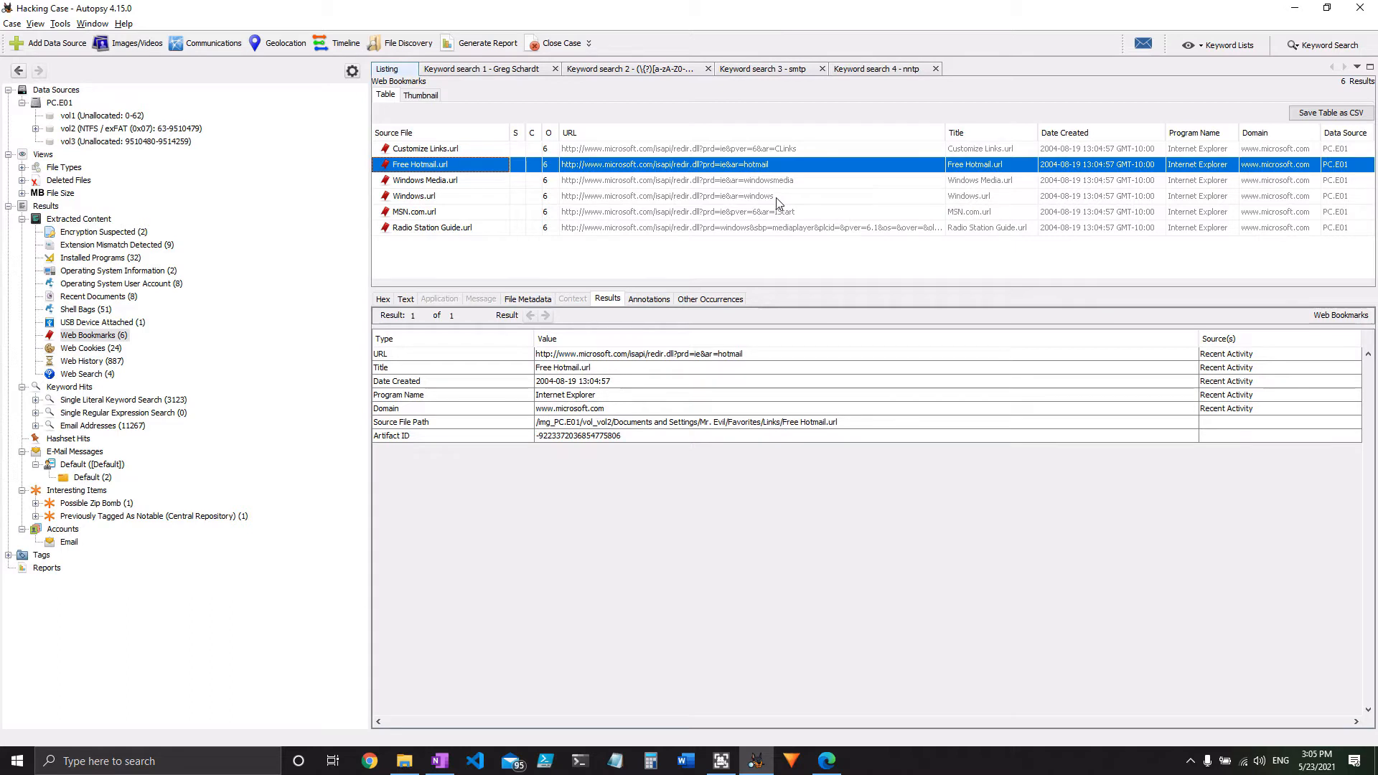
- List the extracted web history, enlarge the results table and sort the entries by Domain
click(78, 362)
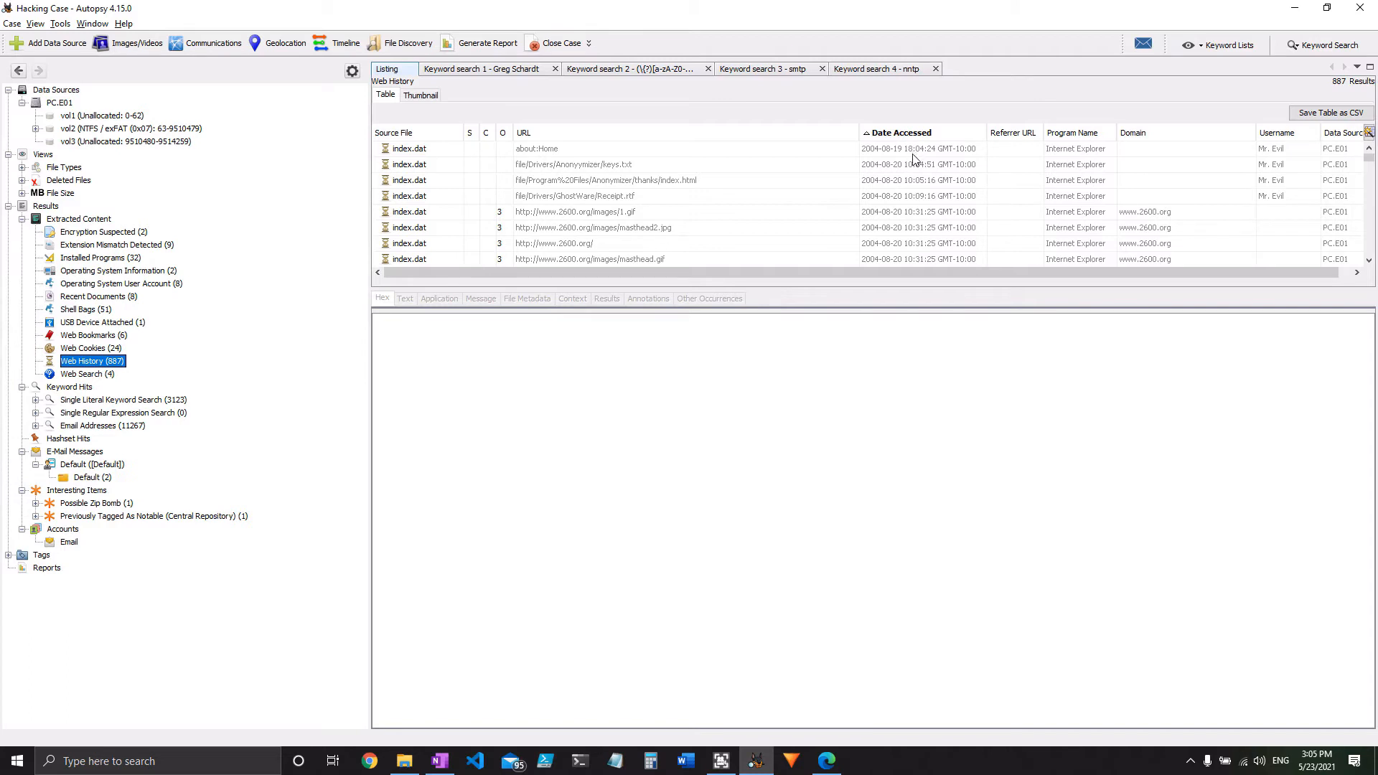
scroll(944, 185, down, 2)
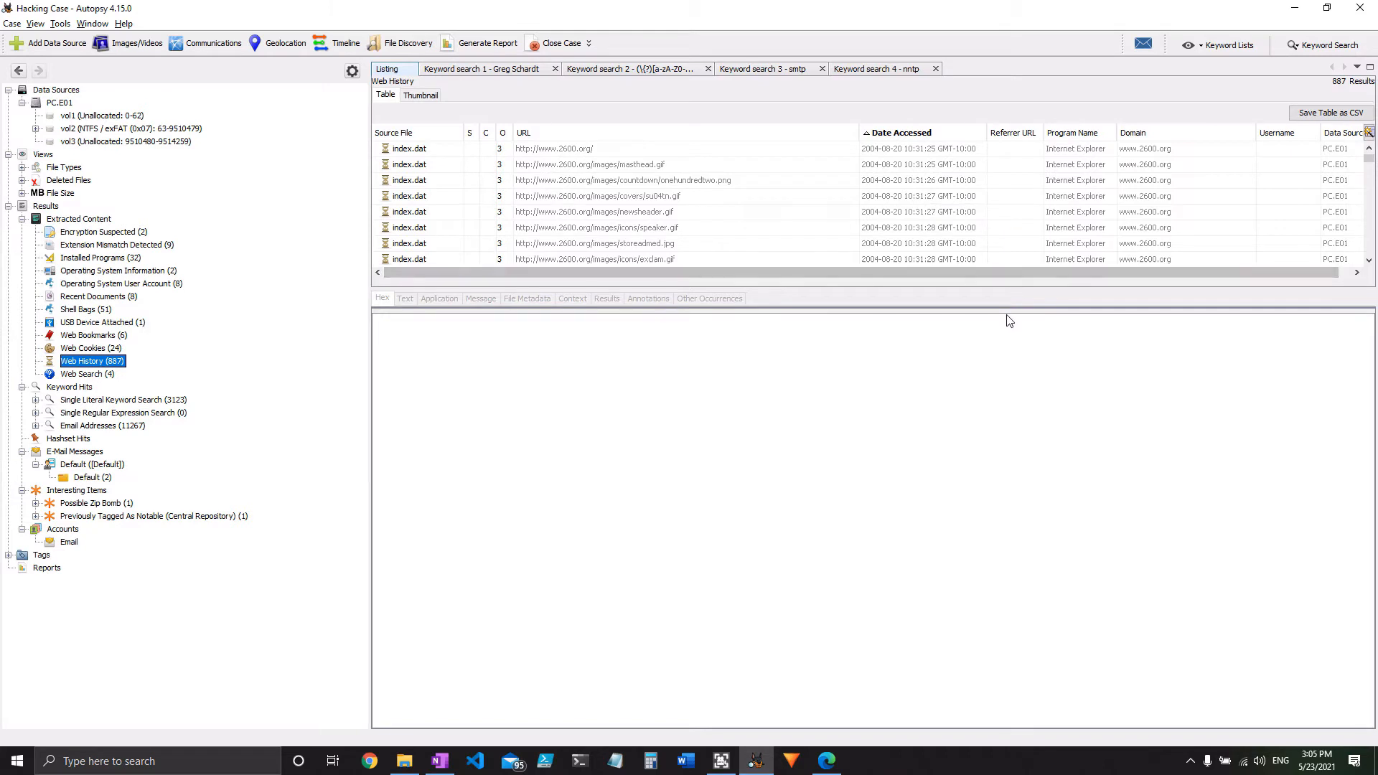
drag(1002, 298, 1000, 412)
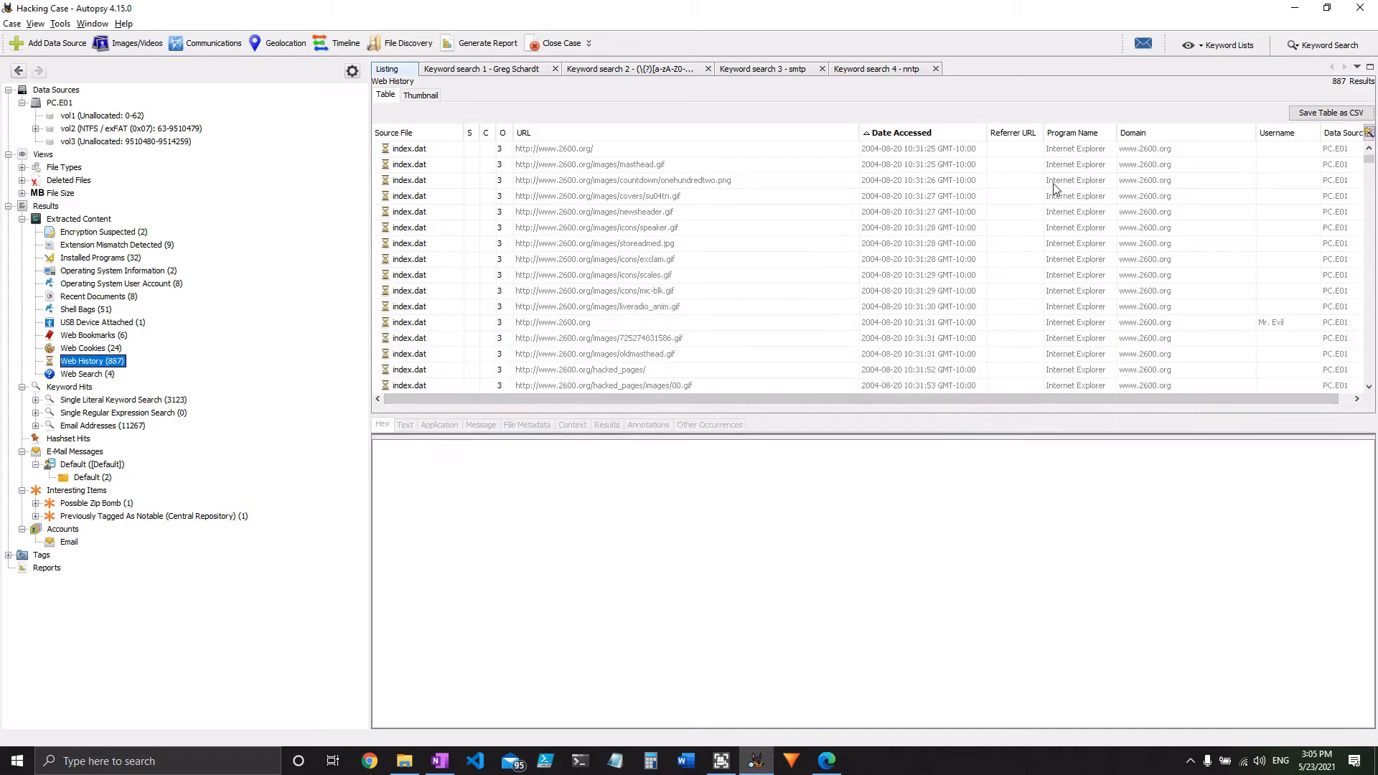
click(1156, 136)
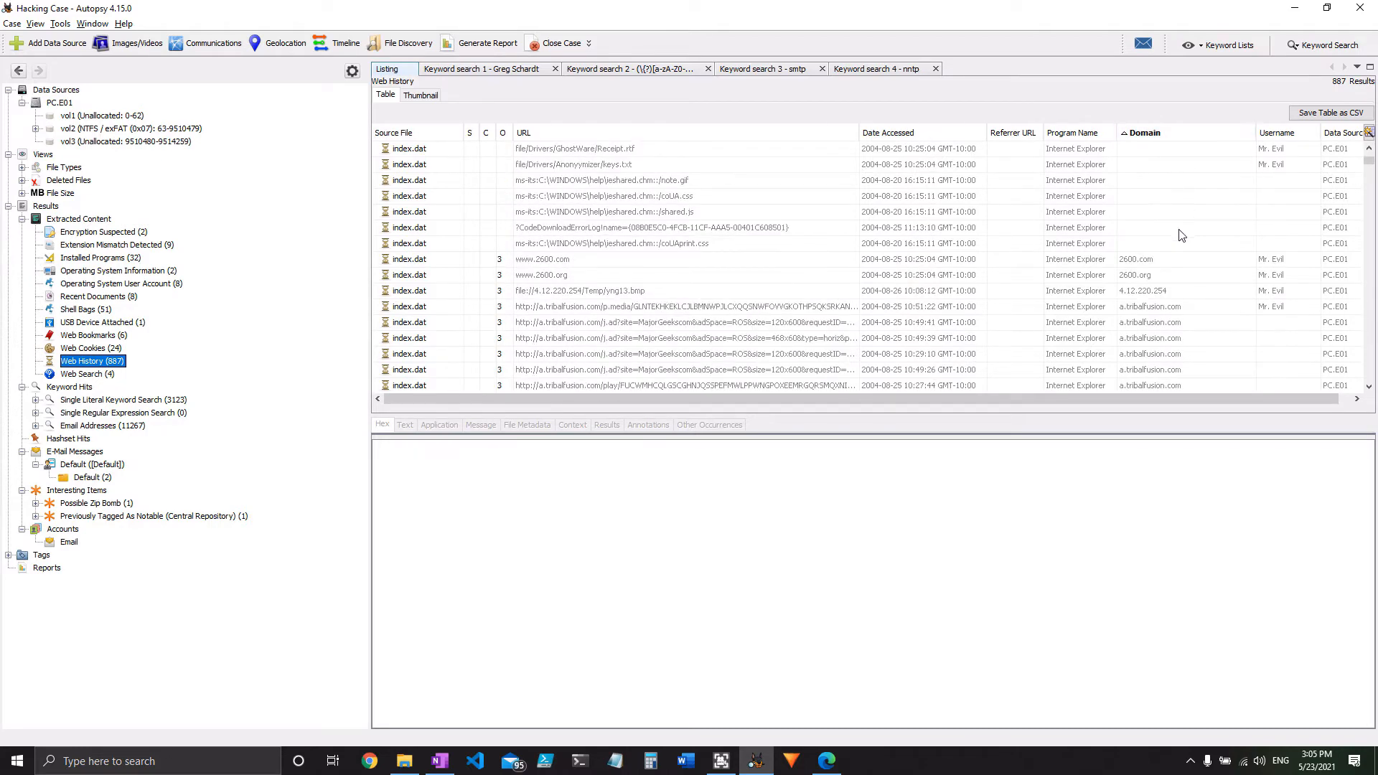
- Look through the domain-sorted web history, and re-sort the entries by Date Accessed
scroll(1175, 256, down, 3)
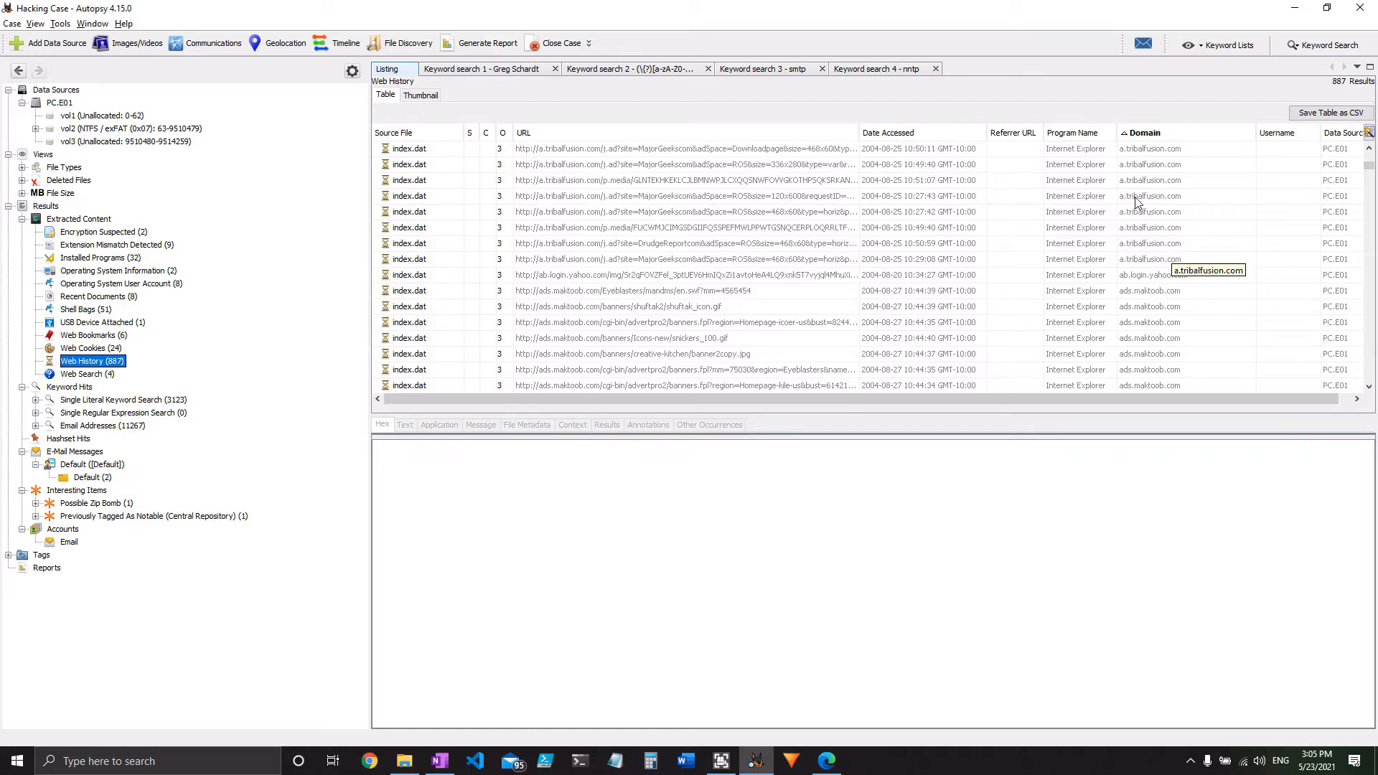
scroll(1019, 252, up, 5)
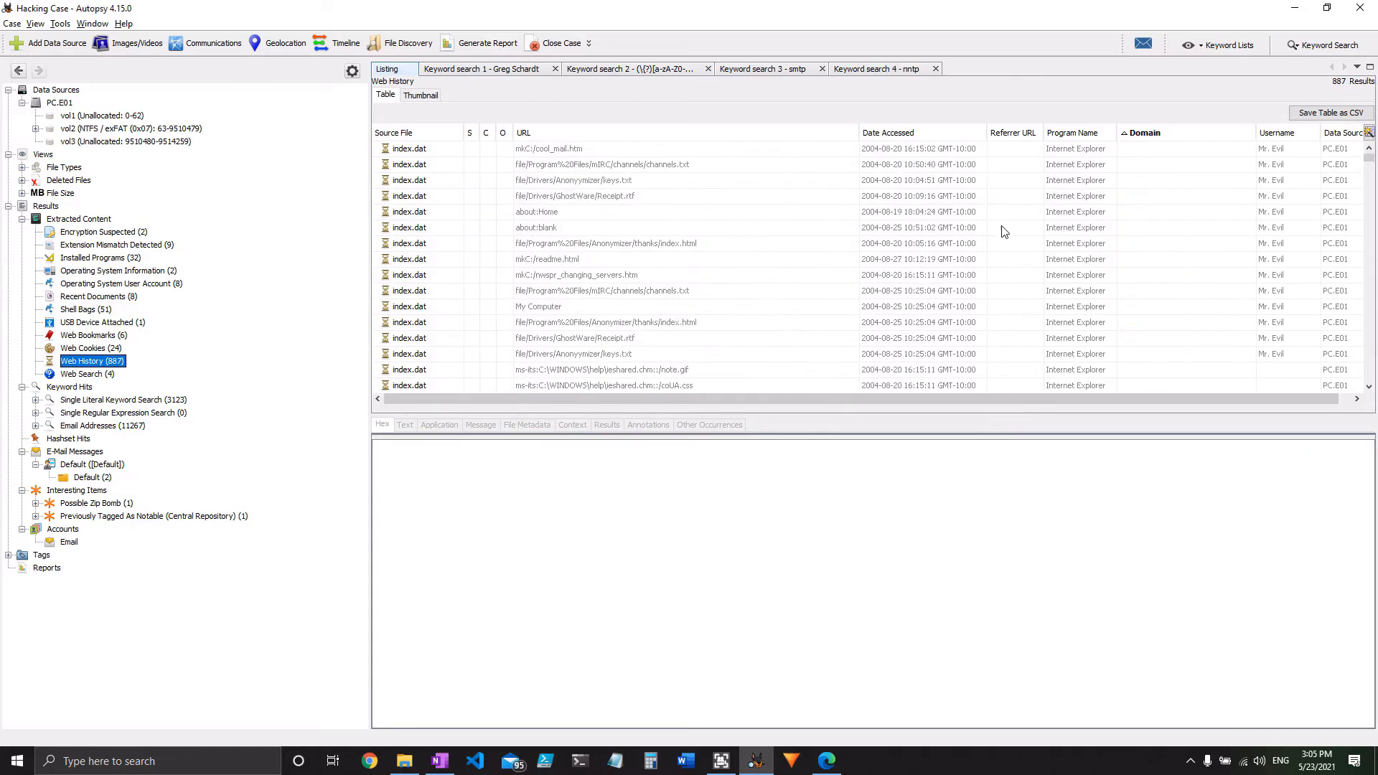
click(928, 136)
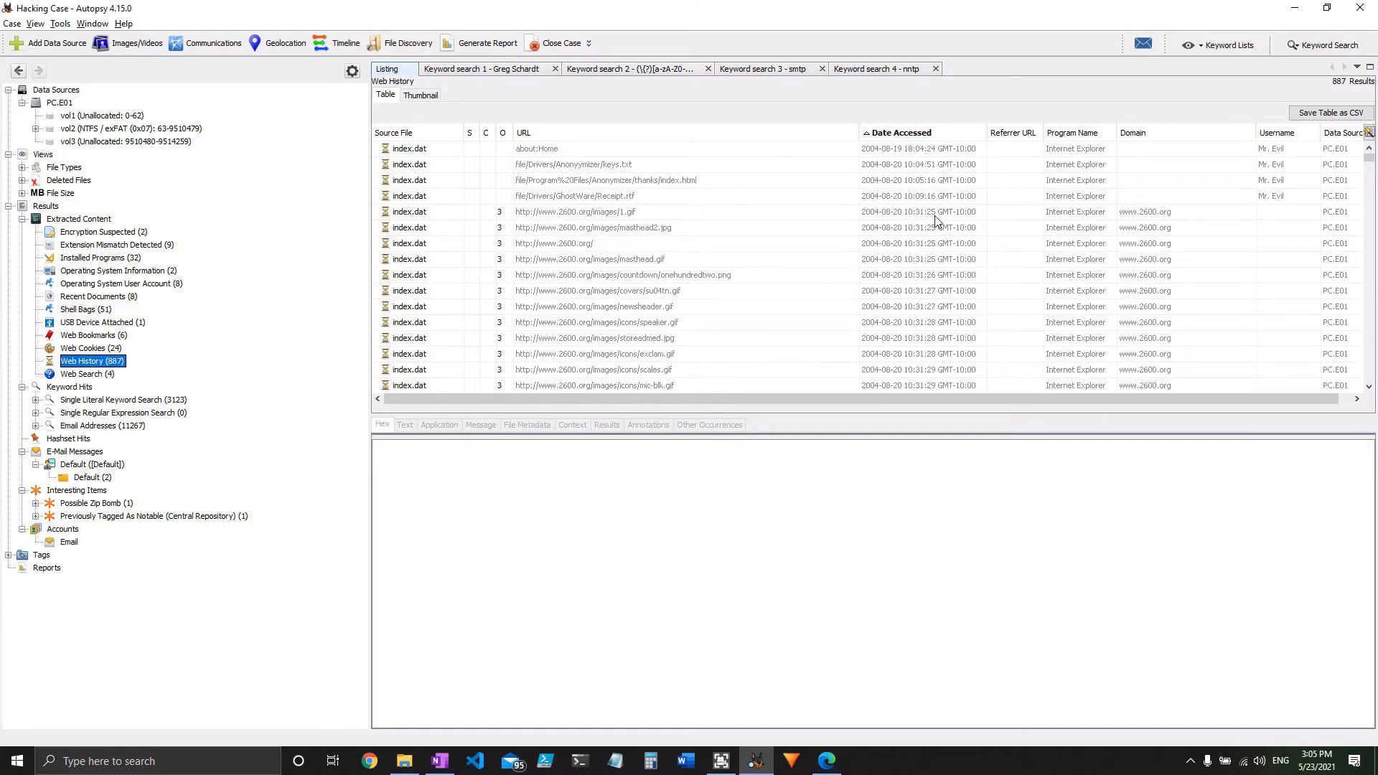
scroll(804, 282, down, 2)
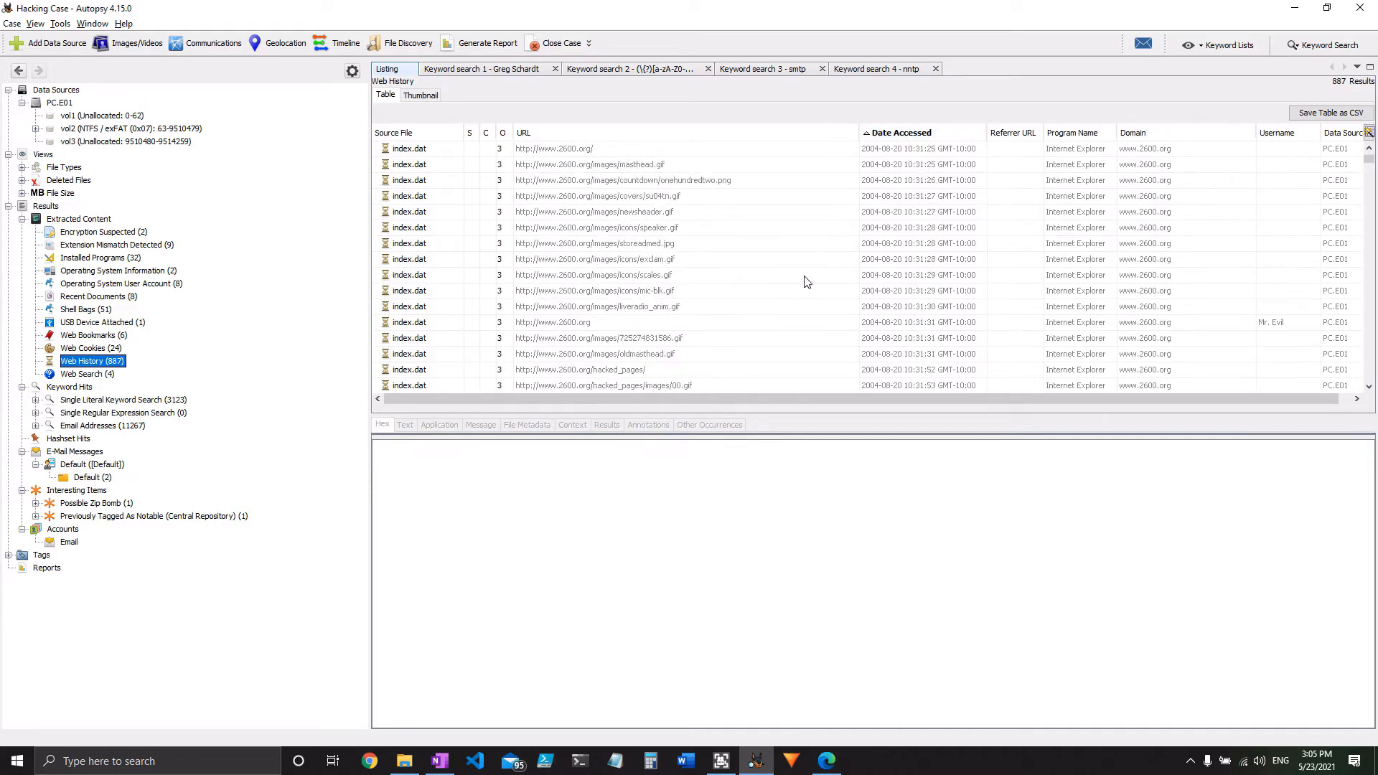
scroll(807, 282, down, 4)
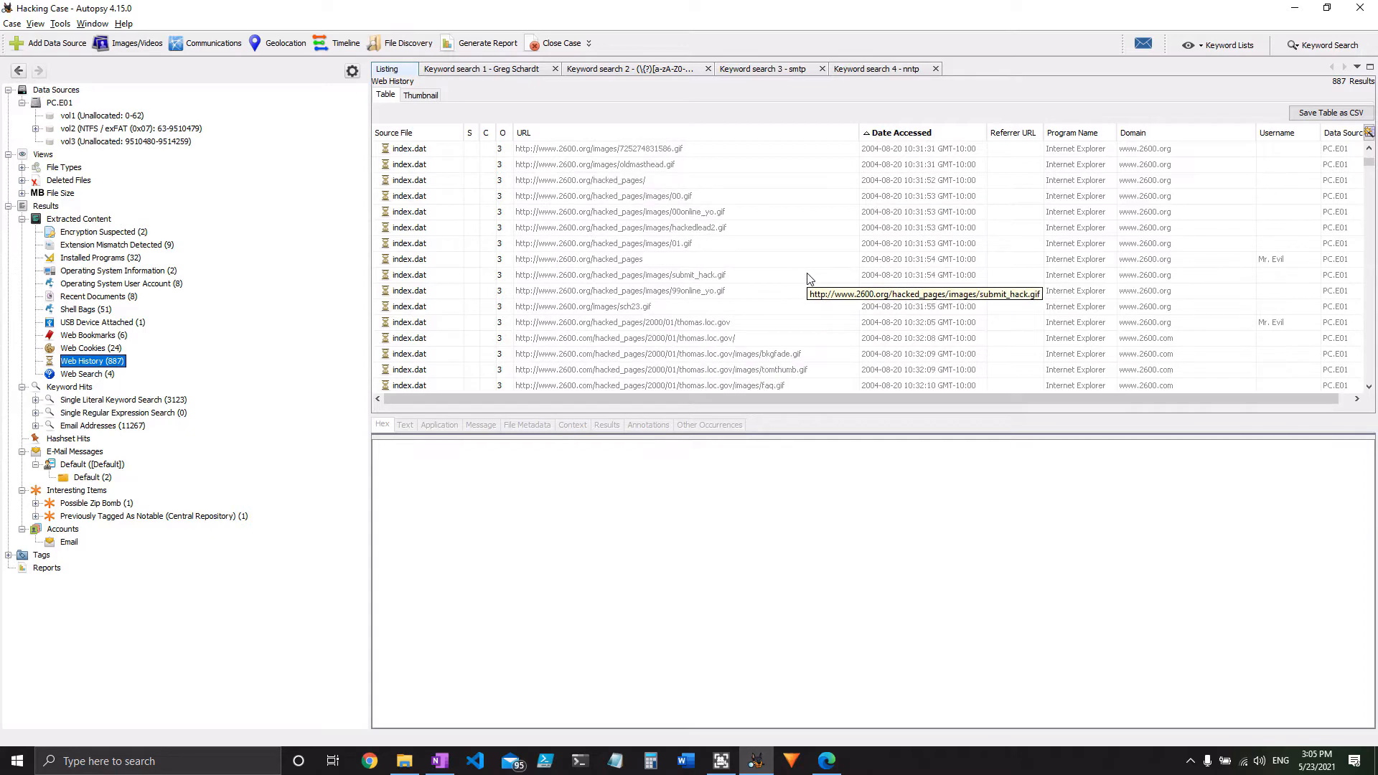
scroll(808, 278, down, 6)
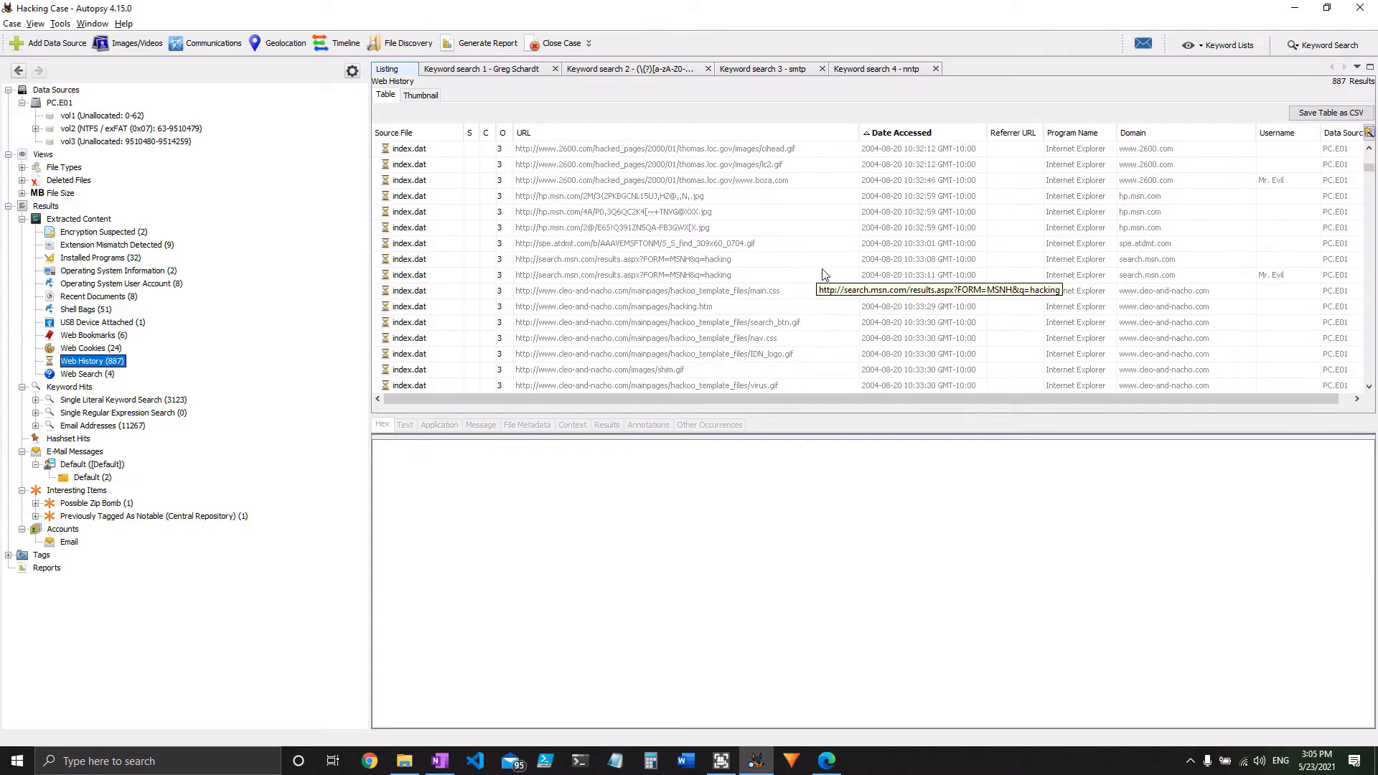
scroll(824, 275, down, 5)
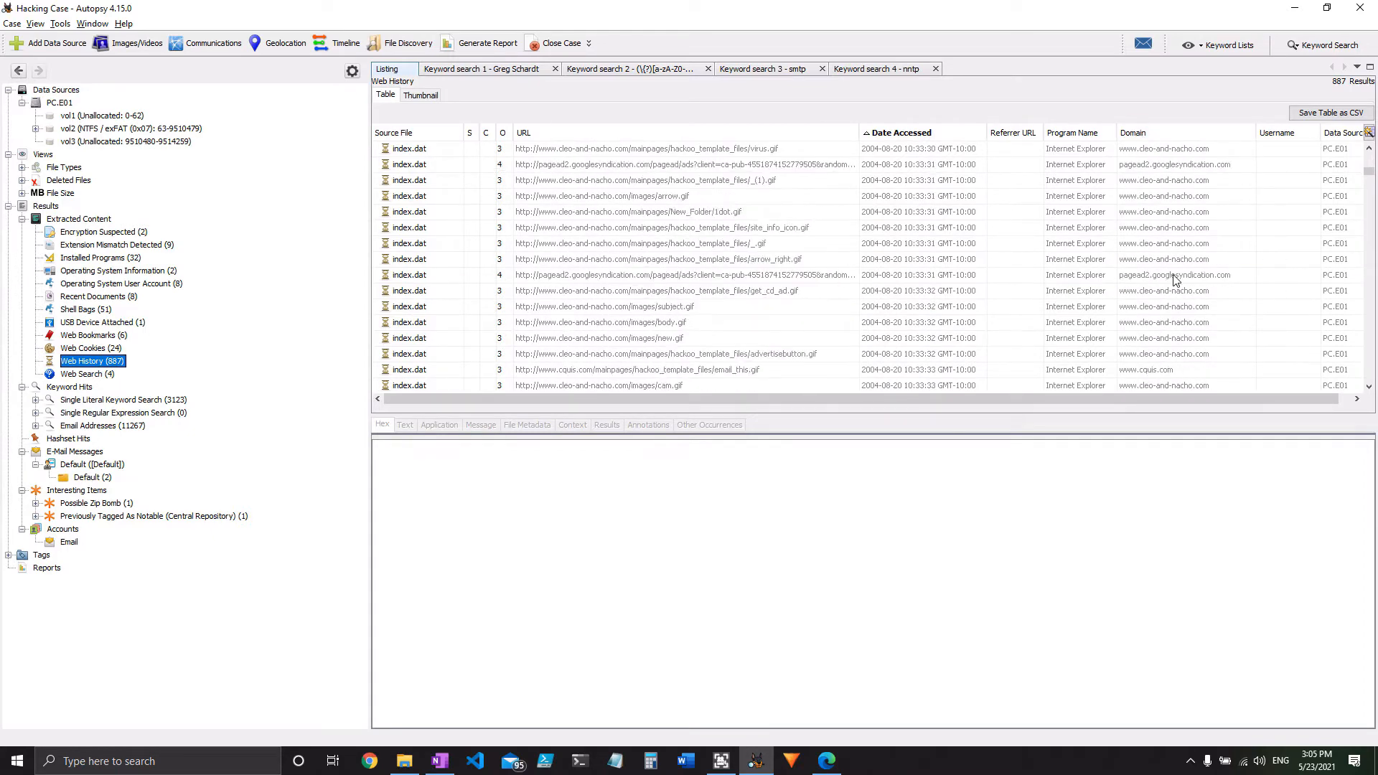
scroll(1175, 280, down, 6)
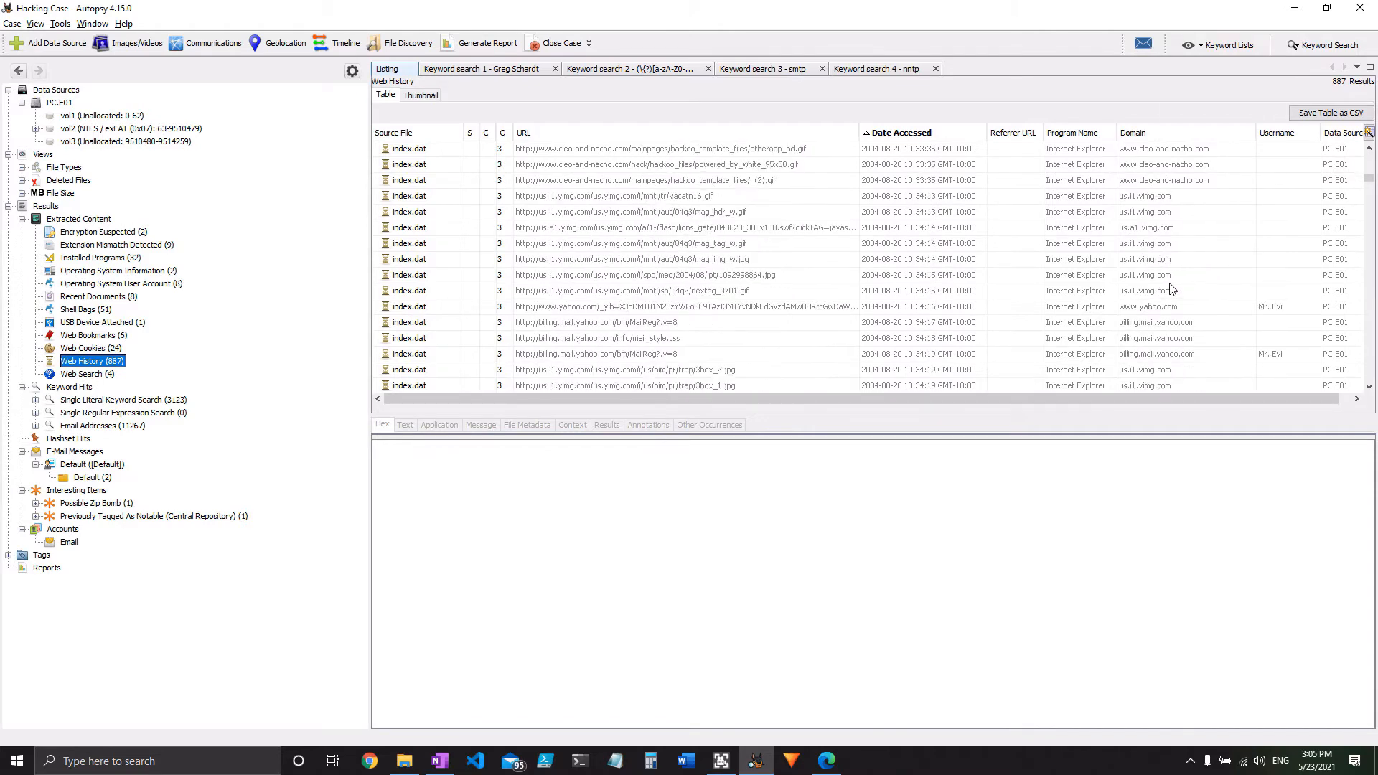
click(1182, 307)
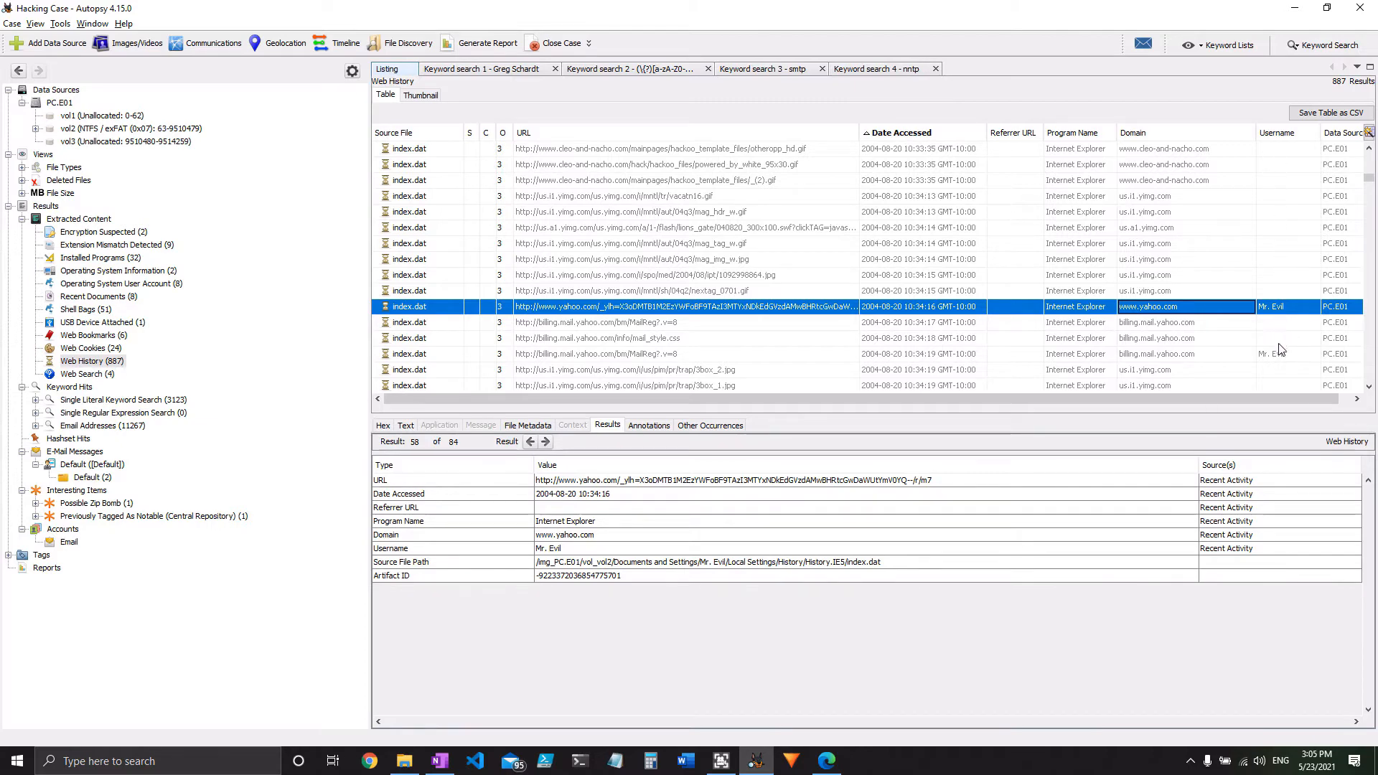
scroll(1253, 334, down, 1)
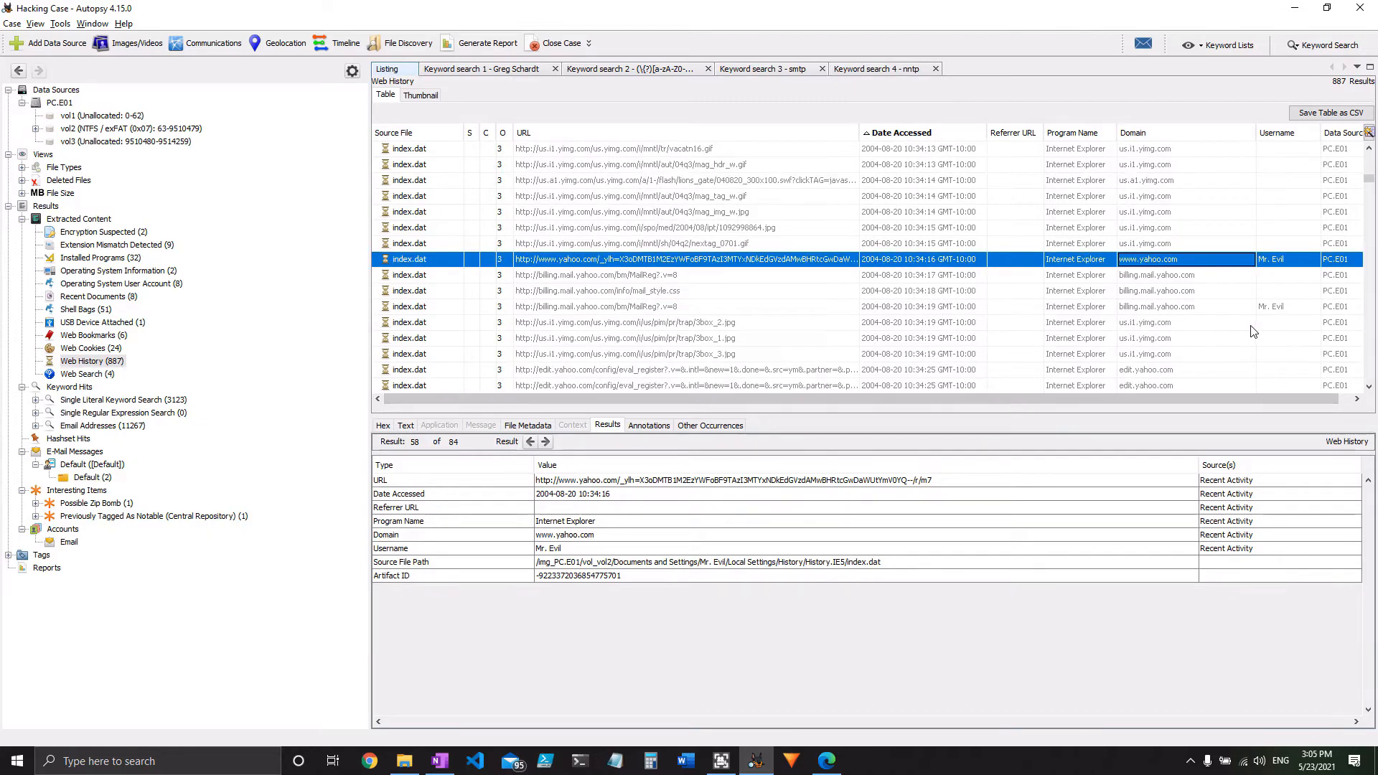
click(604, 279)
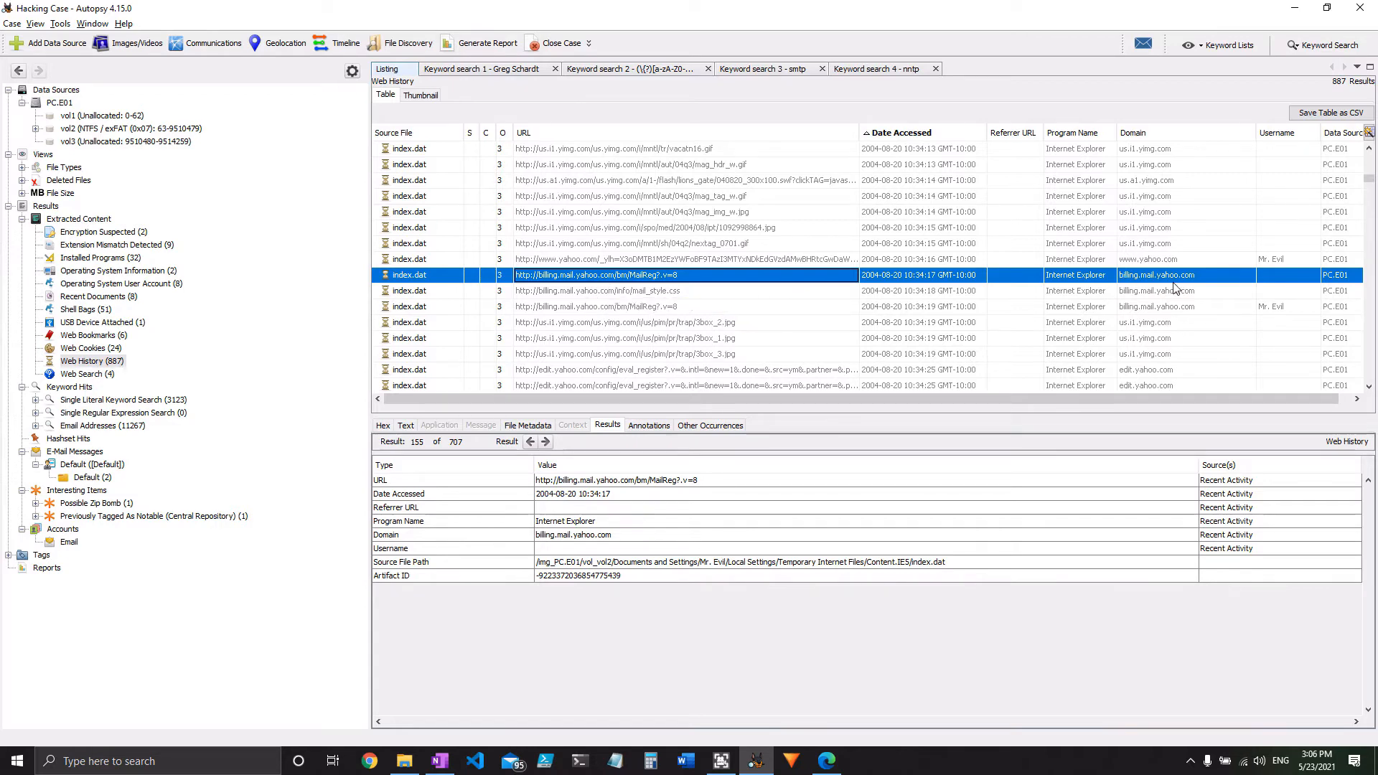
- Go through the subsequent Yahoo registration entries and show the details of the first us.f613.mail.yahoo.com login entry
scroll(803, 304, down, 1)
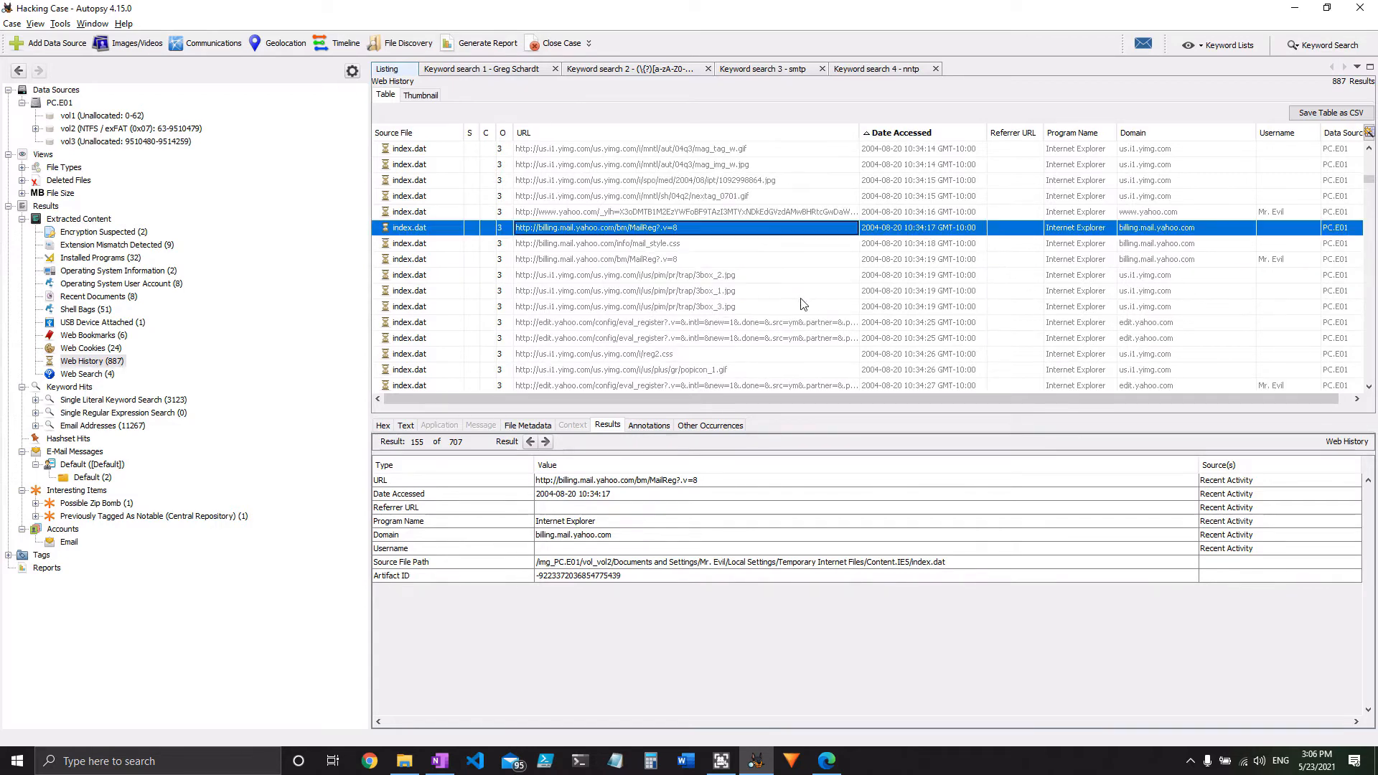
scroll(802, 303, down, 1)
scroll(802, 304, down, 1)
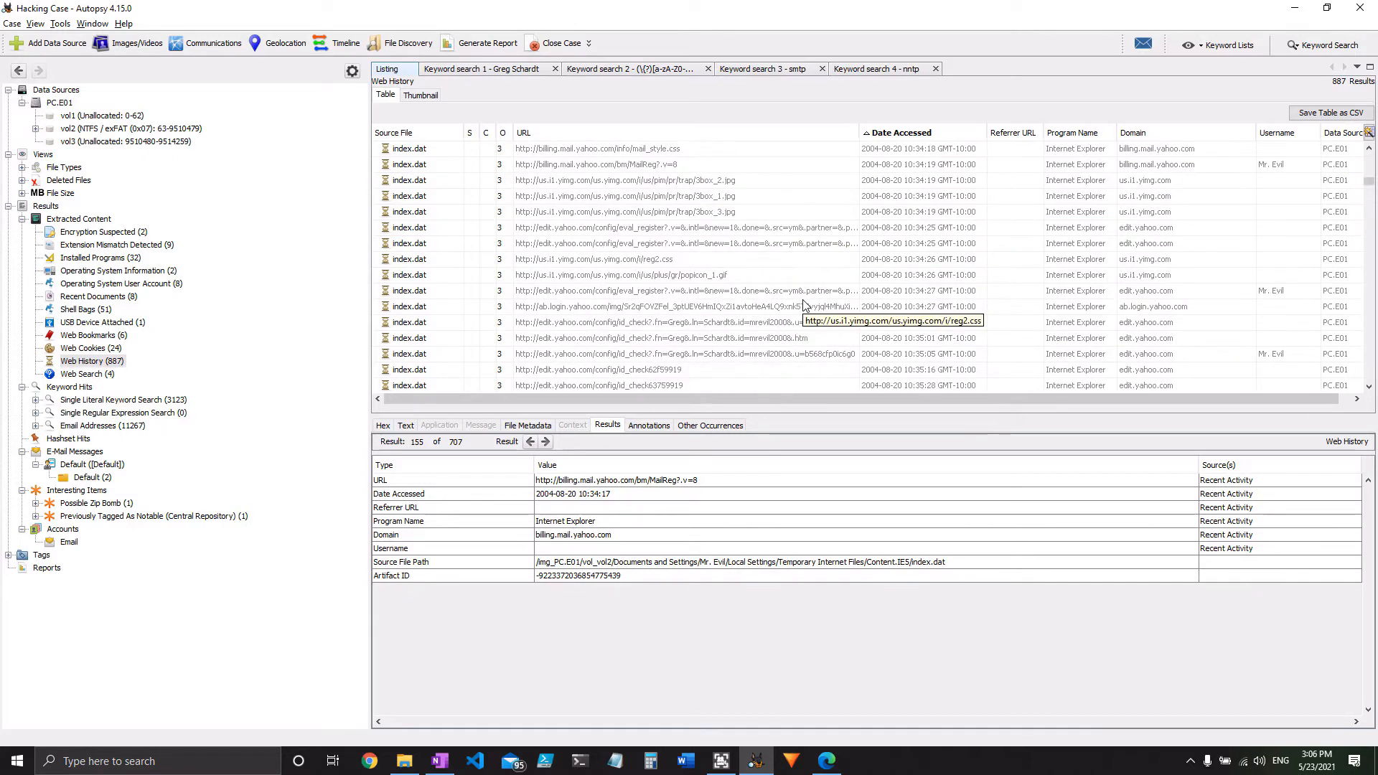
scroll(804, 305, down, 1)
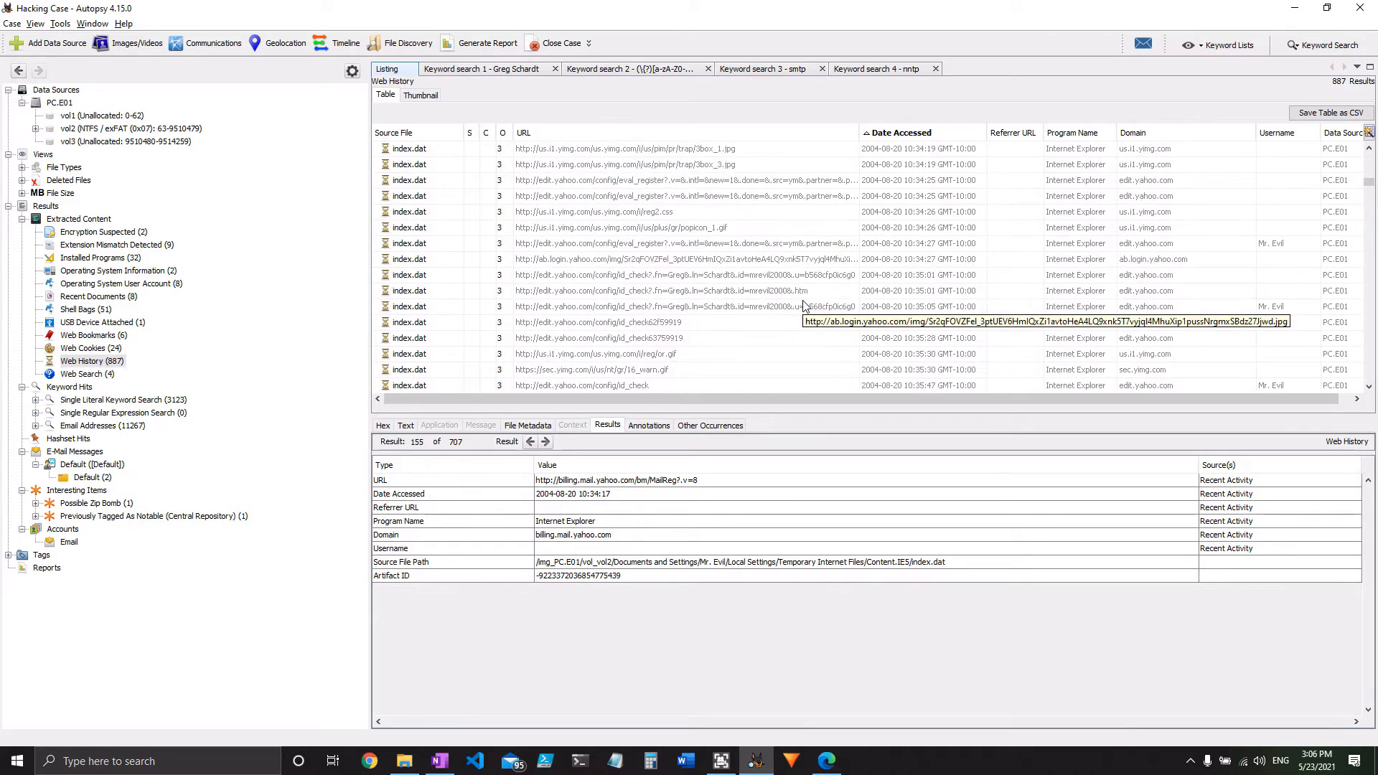
scroll(804, 305, down, 1)
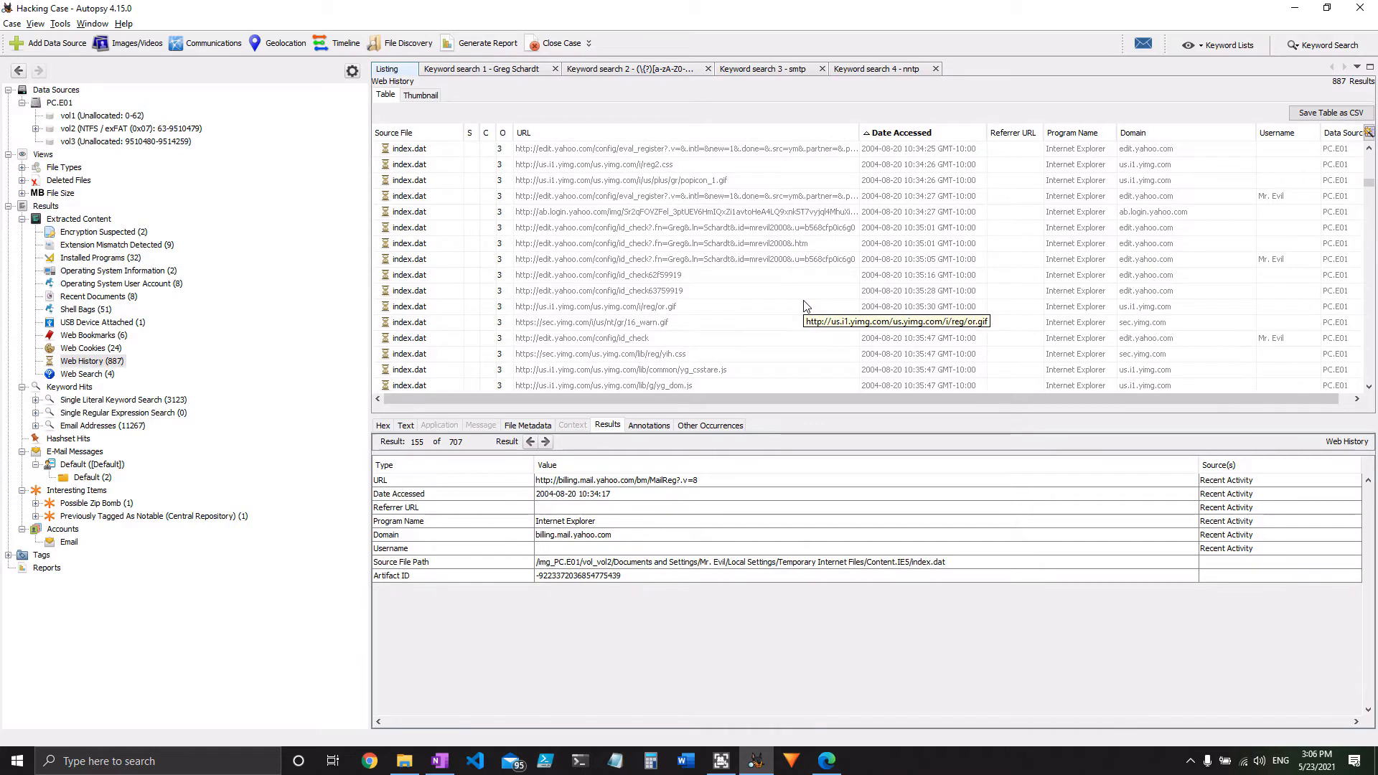
scroll(806, 305, down, 2)
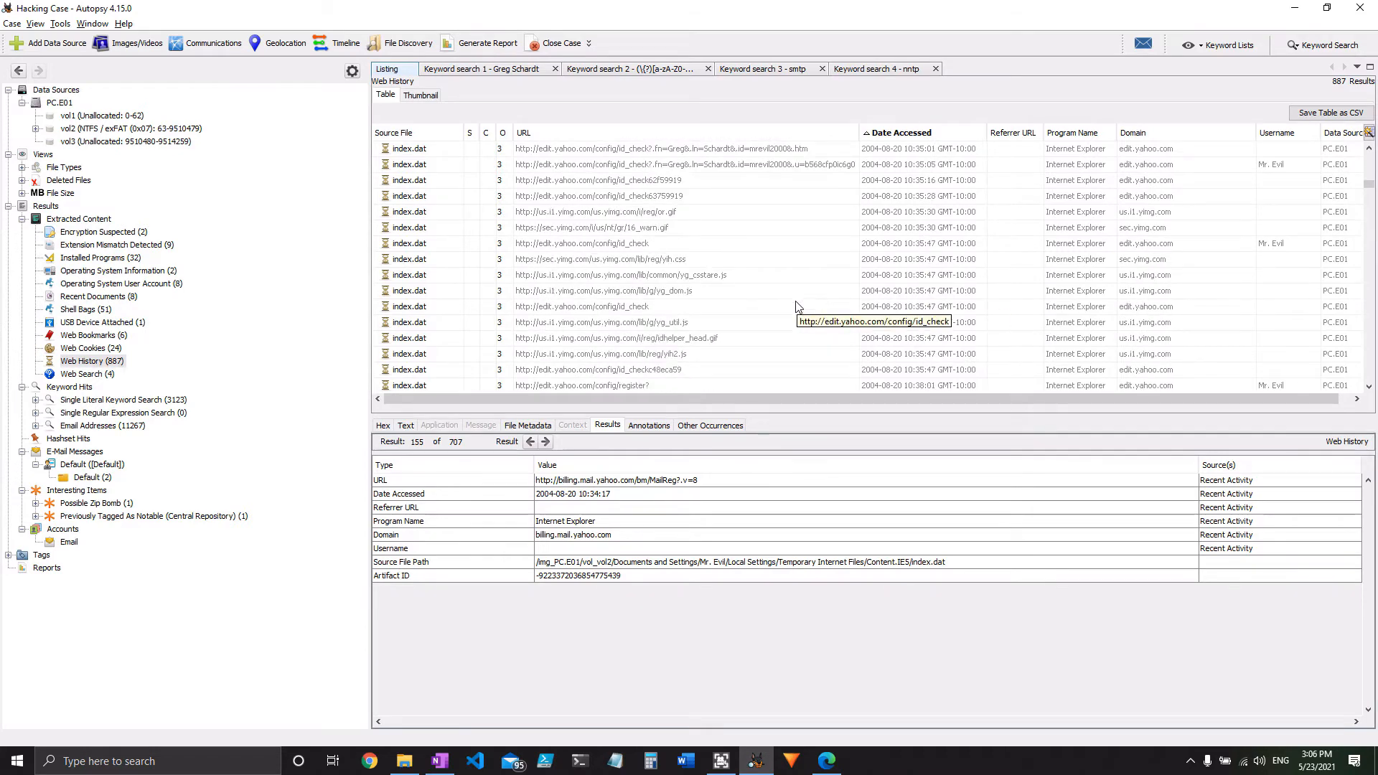
scroll(804, 306, down, 3)
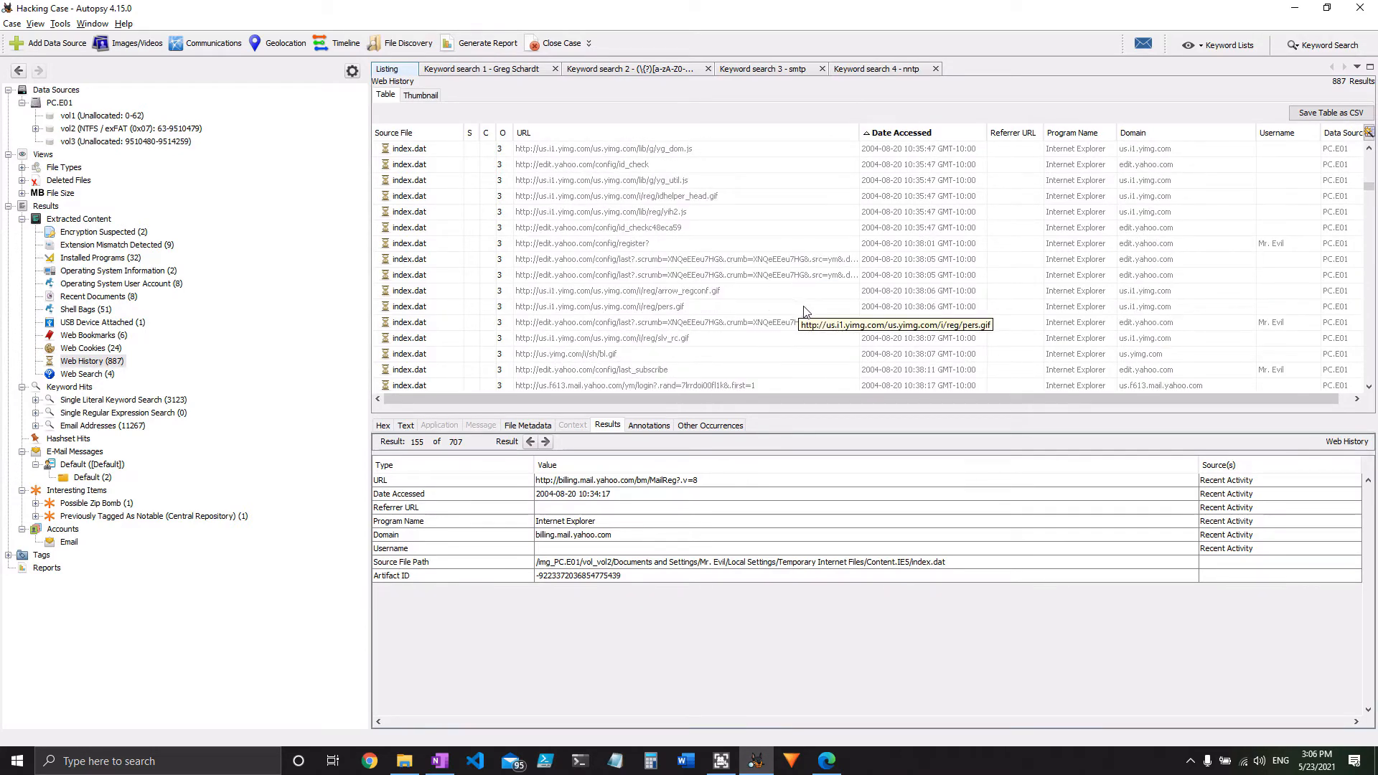
scroll(805, 312, down, 1)
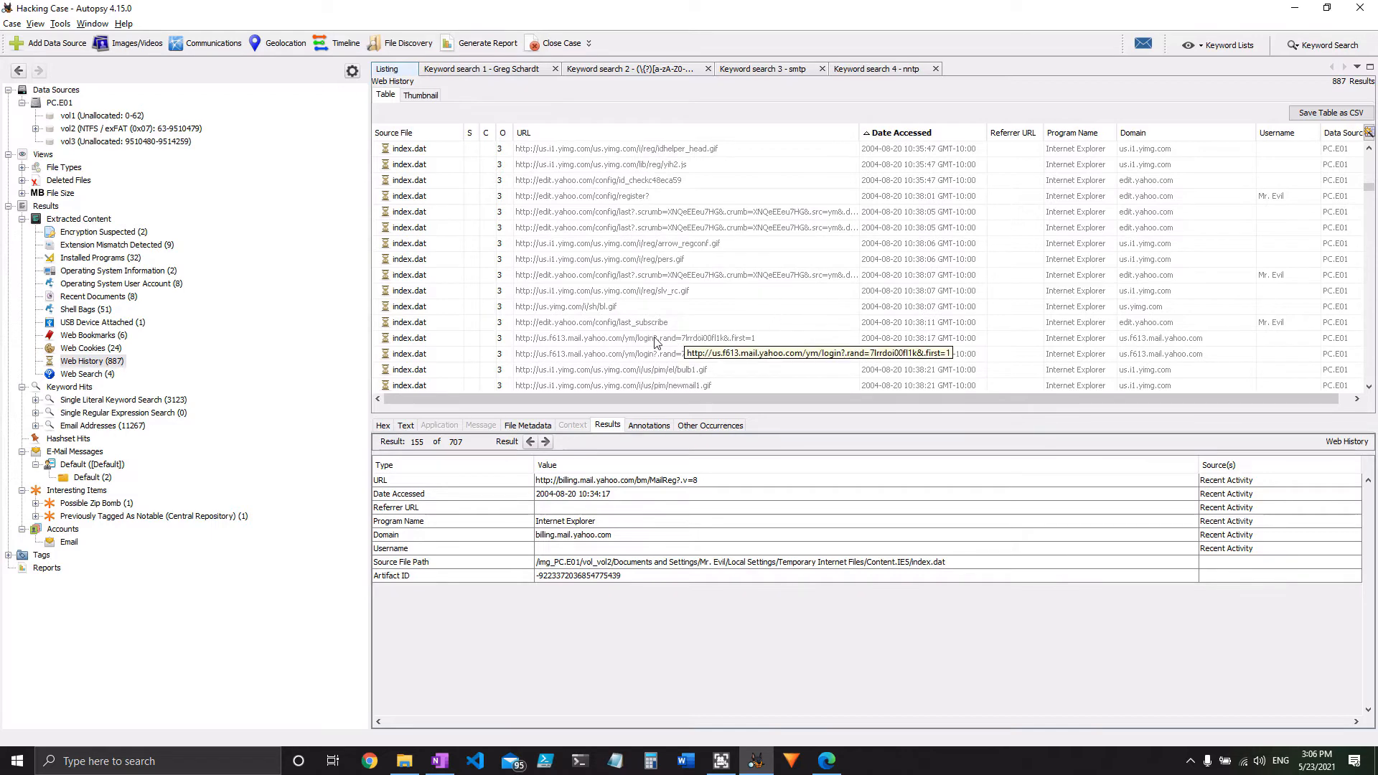
click(632, 338)
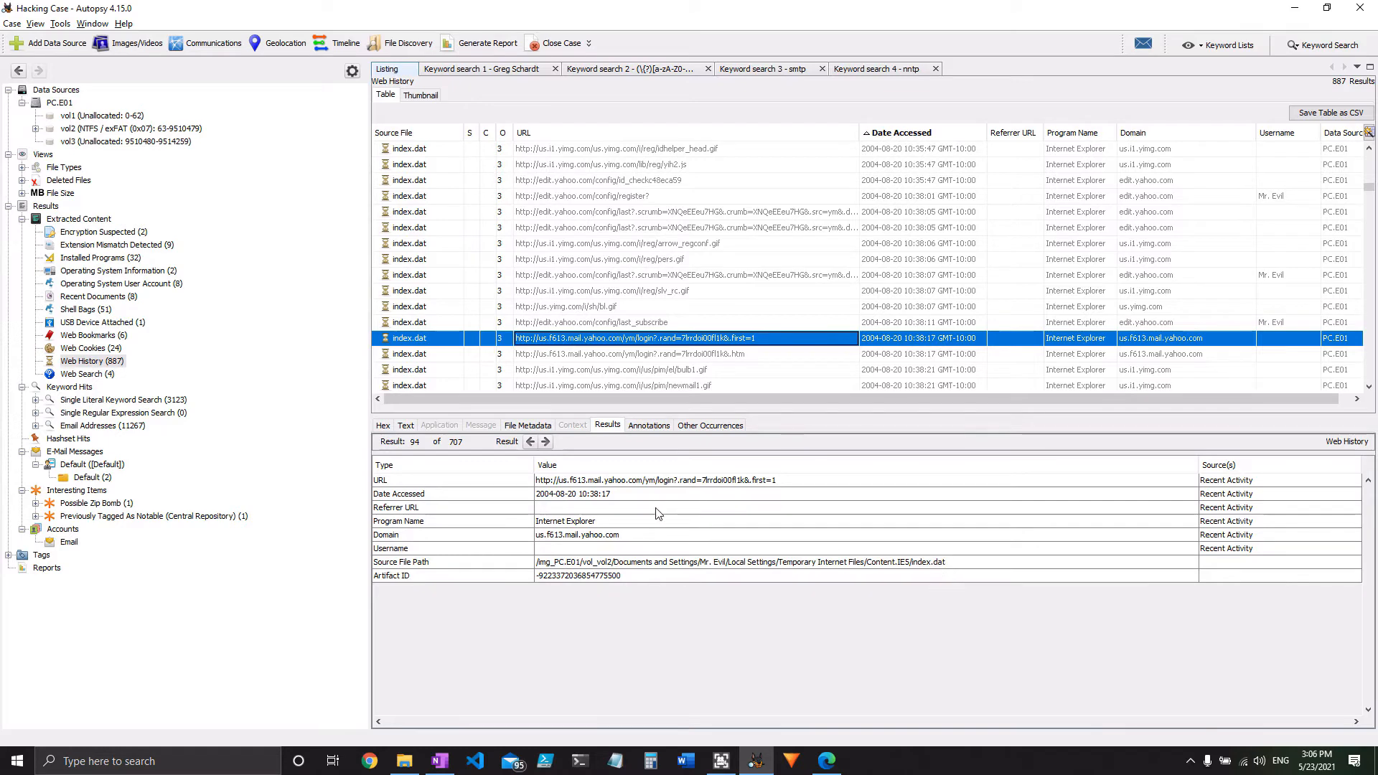
- Display the indexed text of the login entry's index.dat file and select all of the text on the page
click(406, 425)
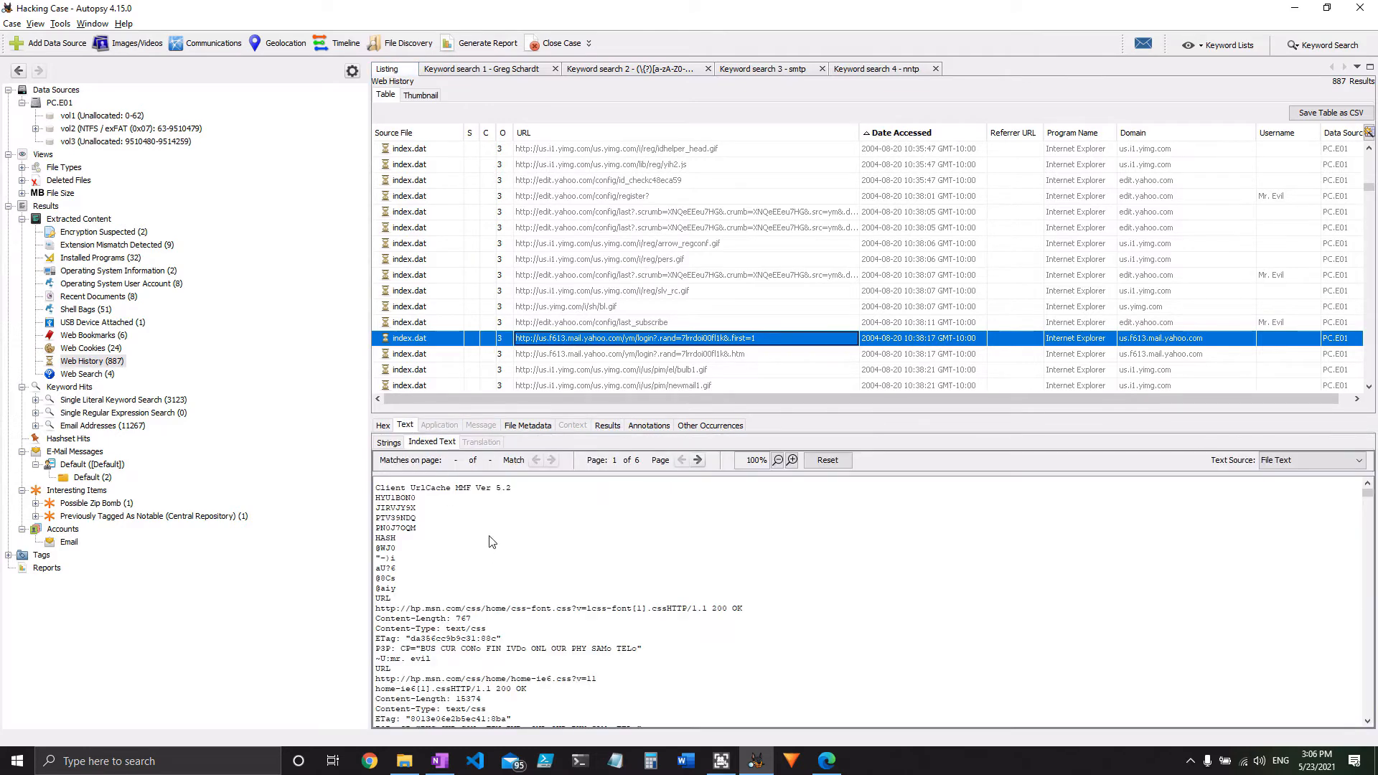
scroll(496, 560, down, 5)
scroll(502, 567, down, 2)
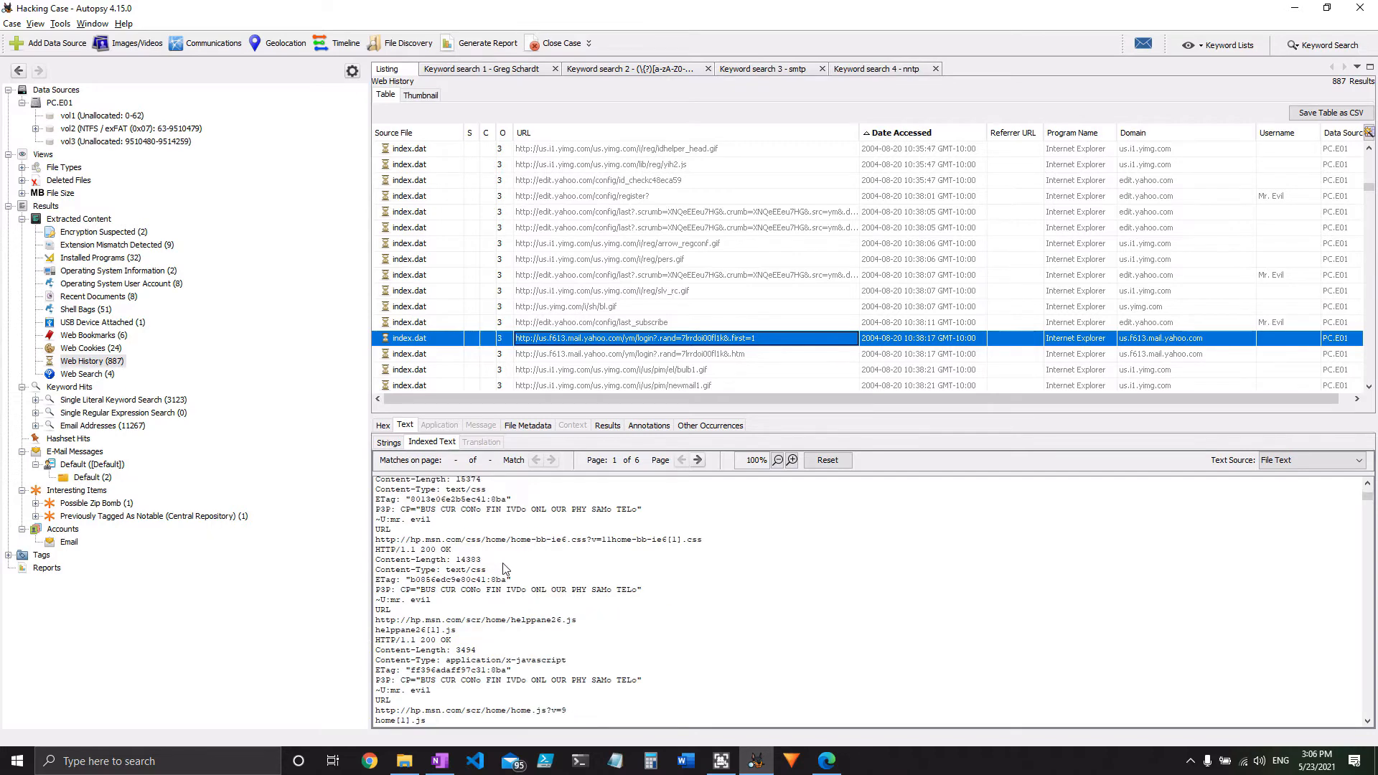
scroll(506, 569, down, 2)
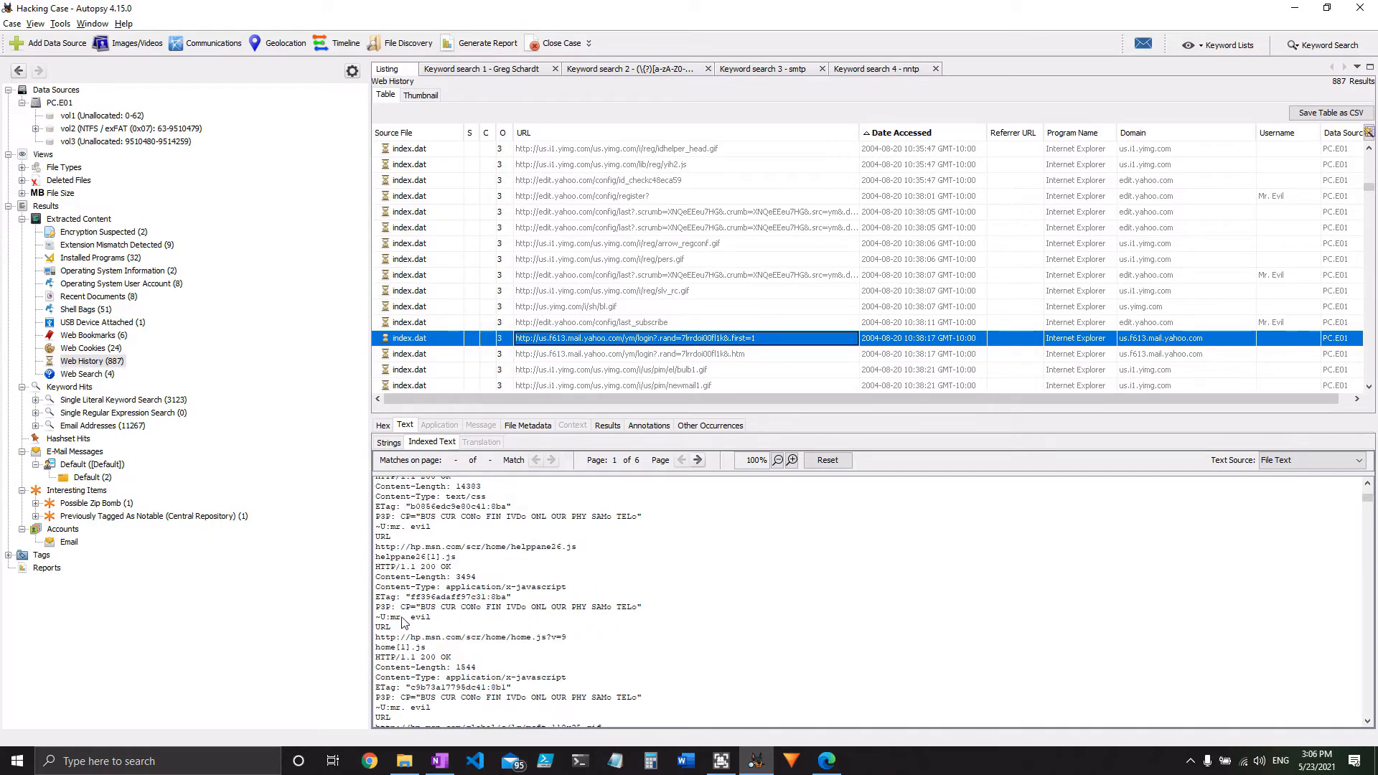
click(489, 617)
key(ctrl+a)
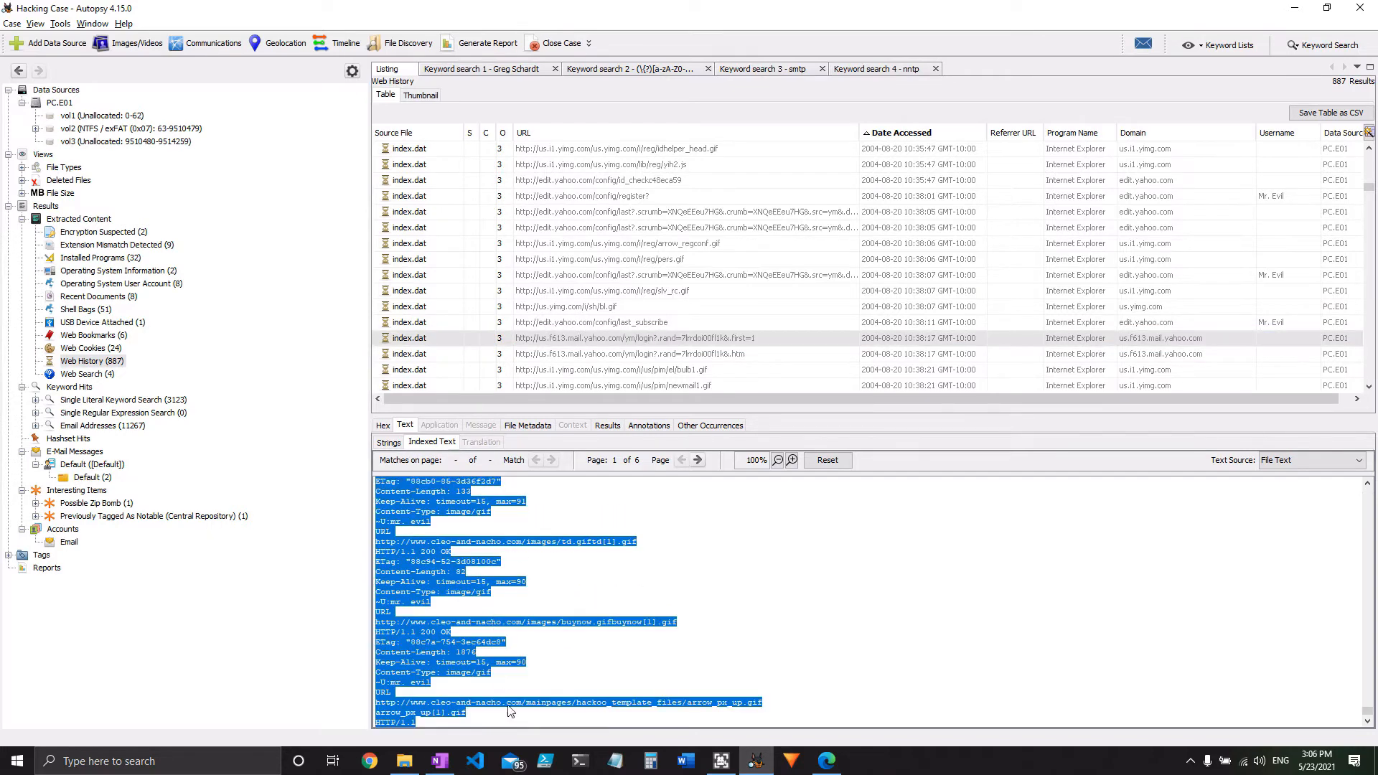
- Switch to Visual Studio Code and search the index.dat text for "@", going through the matches one by one
click(474, 760)
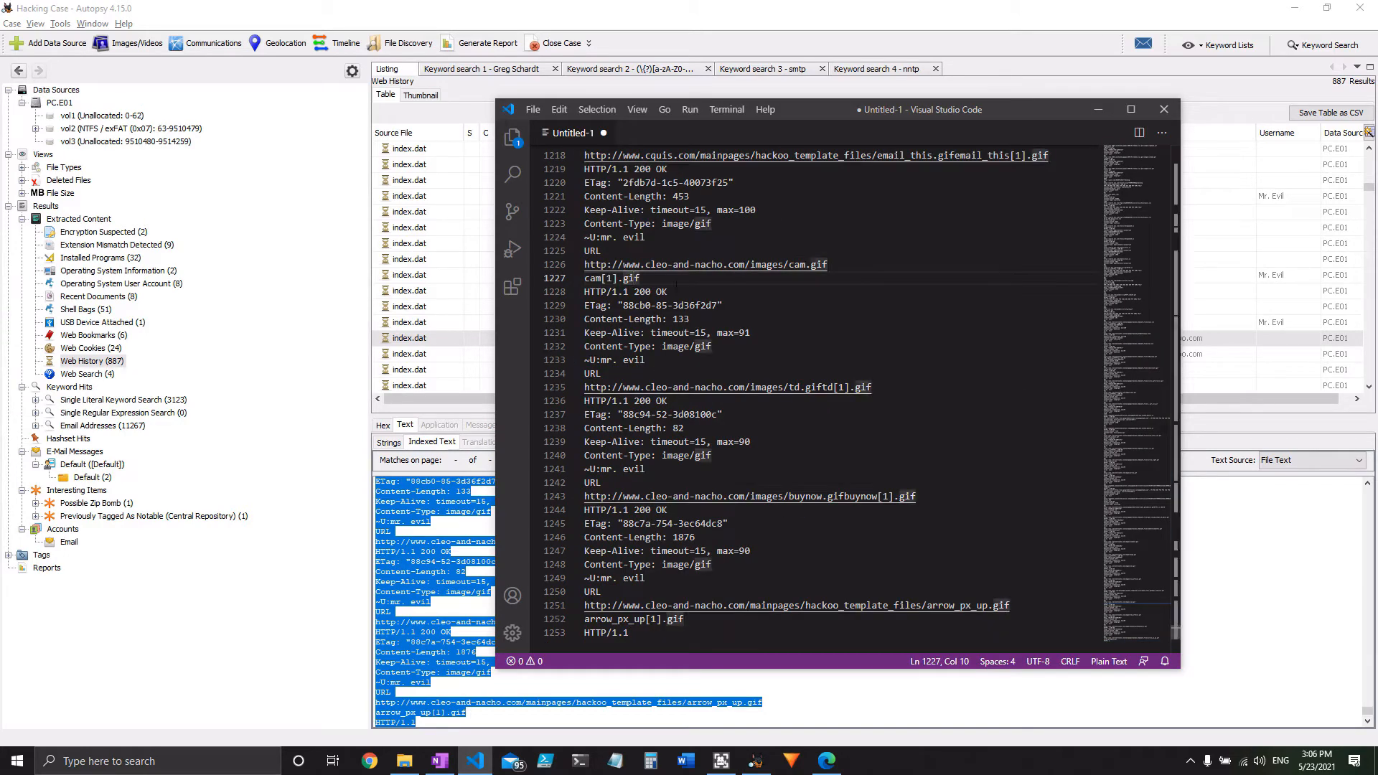
key(ctrl+f)
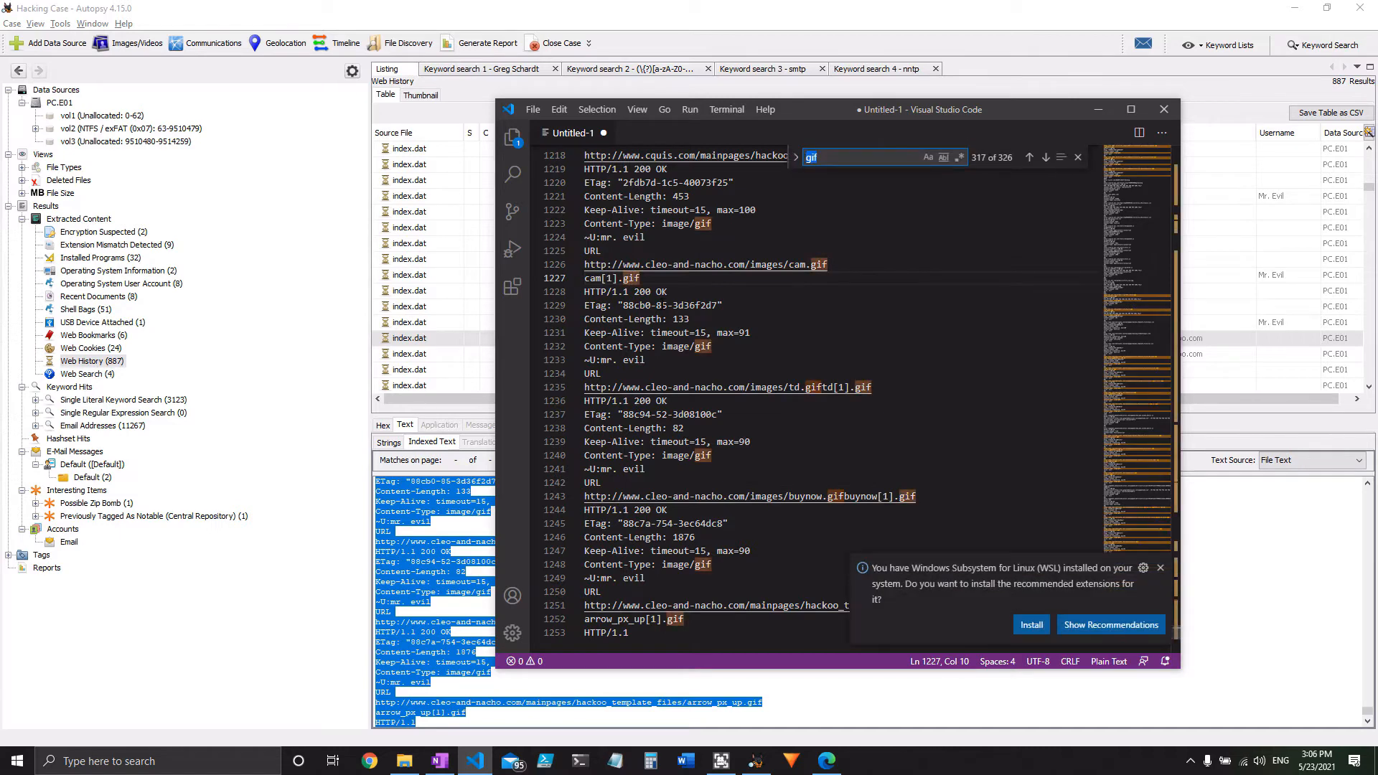
text(@)
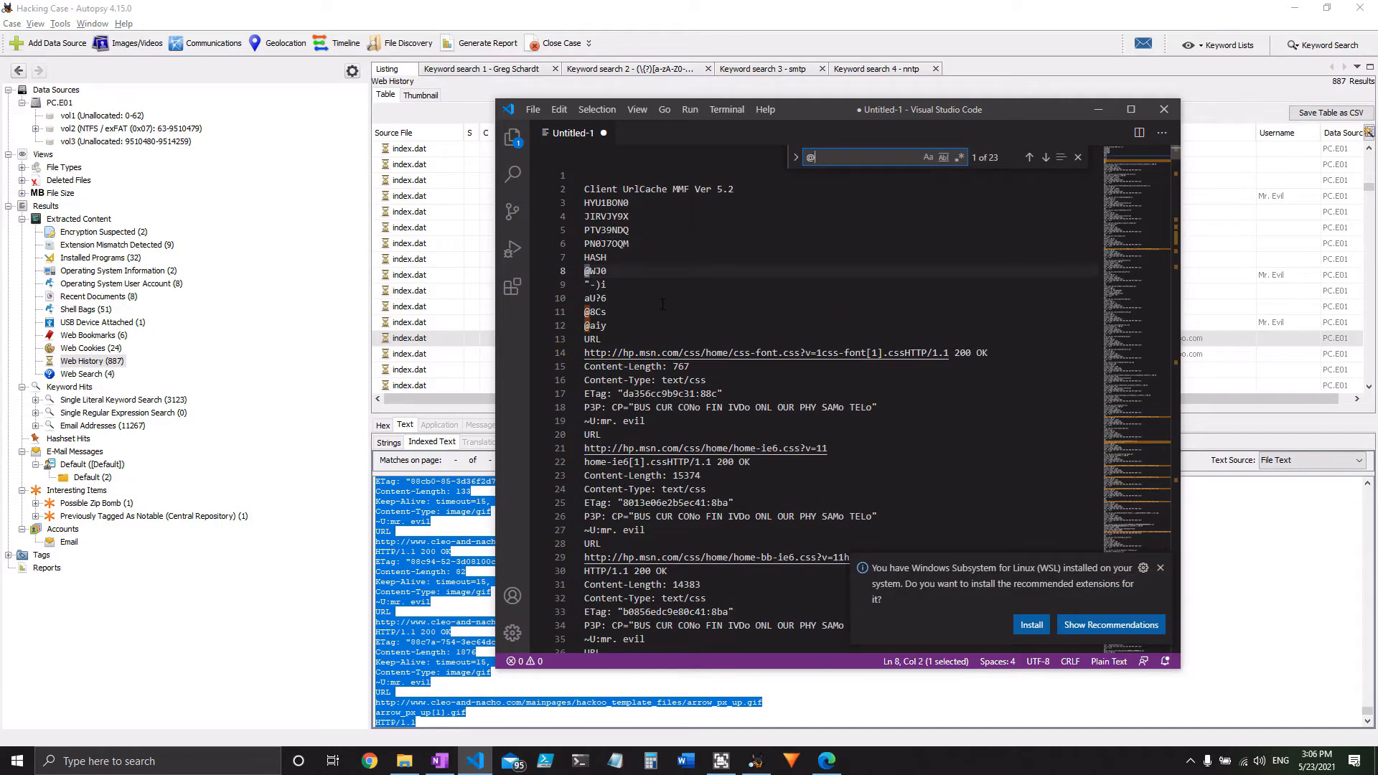
key(Return)
key(Return)
key(Return)
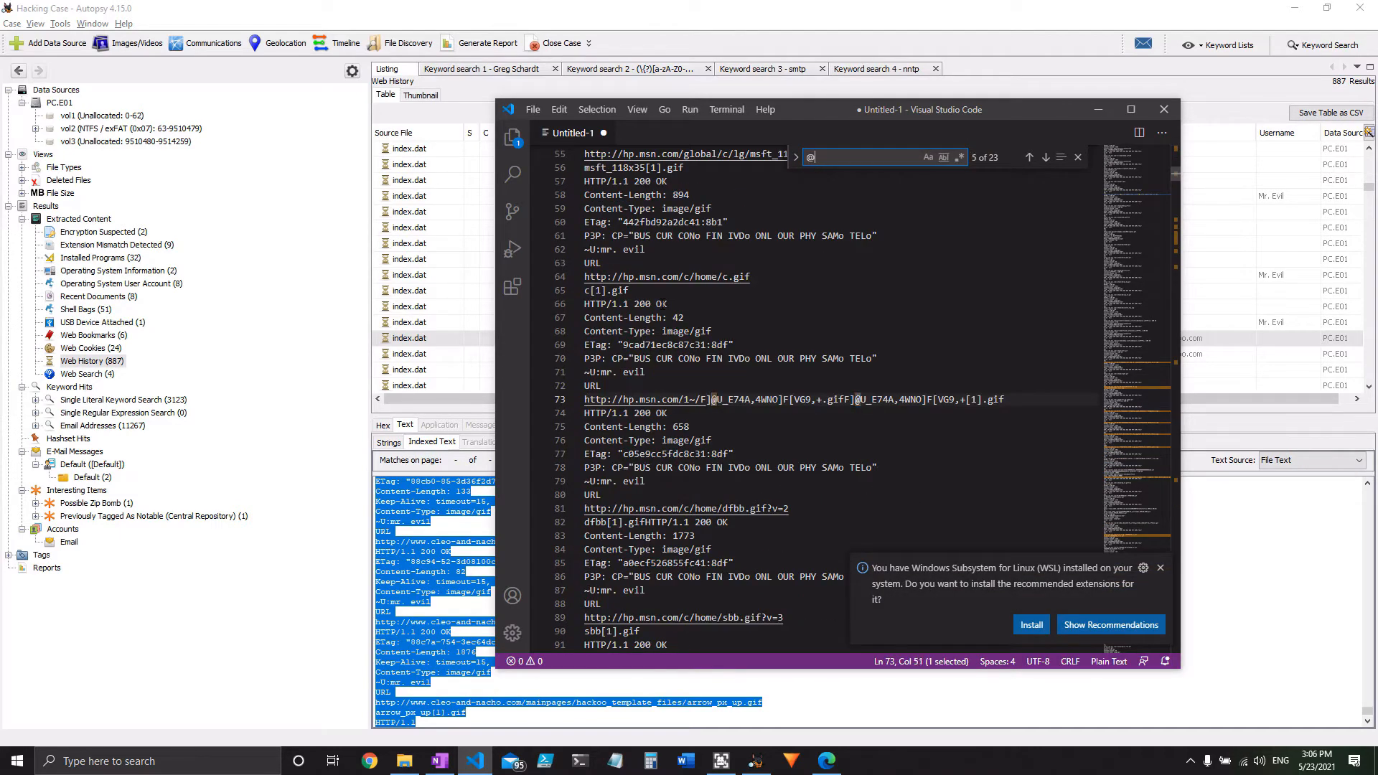
key(Return)
key(Return)
key(Return)
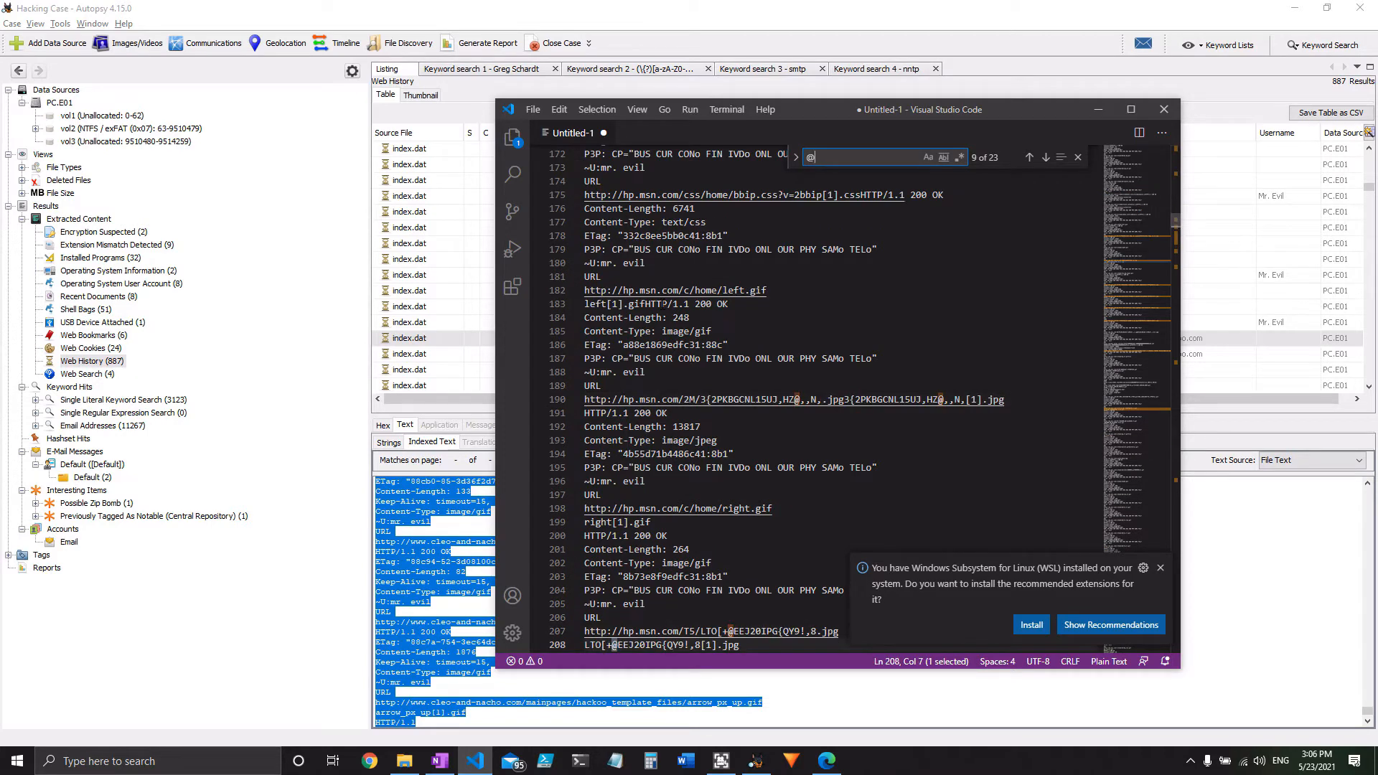
key(Return)
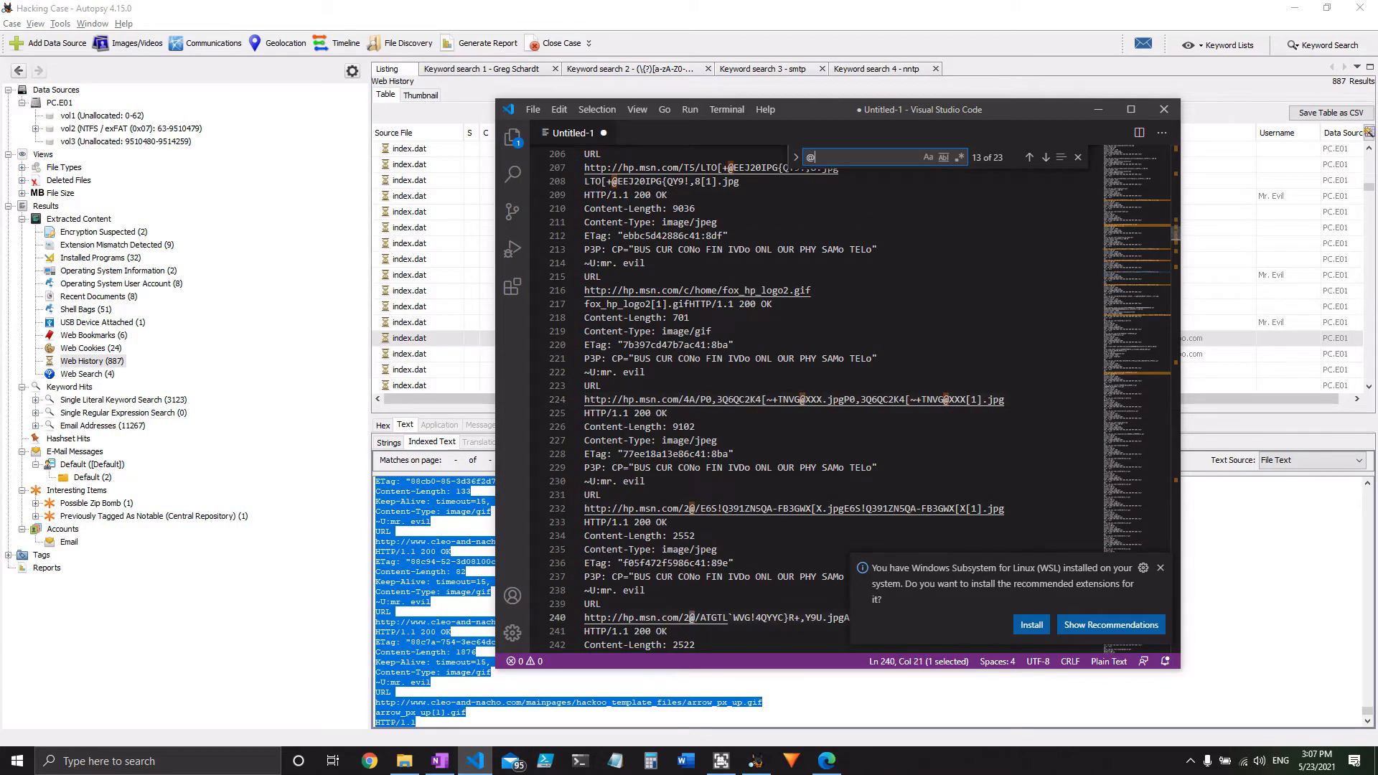
key(Return)
key(Return)
key(Return)
key(Return)
key(Return)
key(Return)
key(Return)
key(Return)
key(Return)
key(Return)
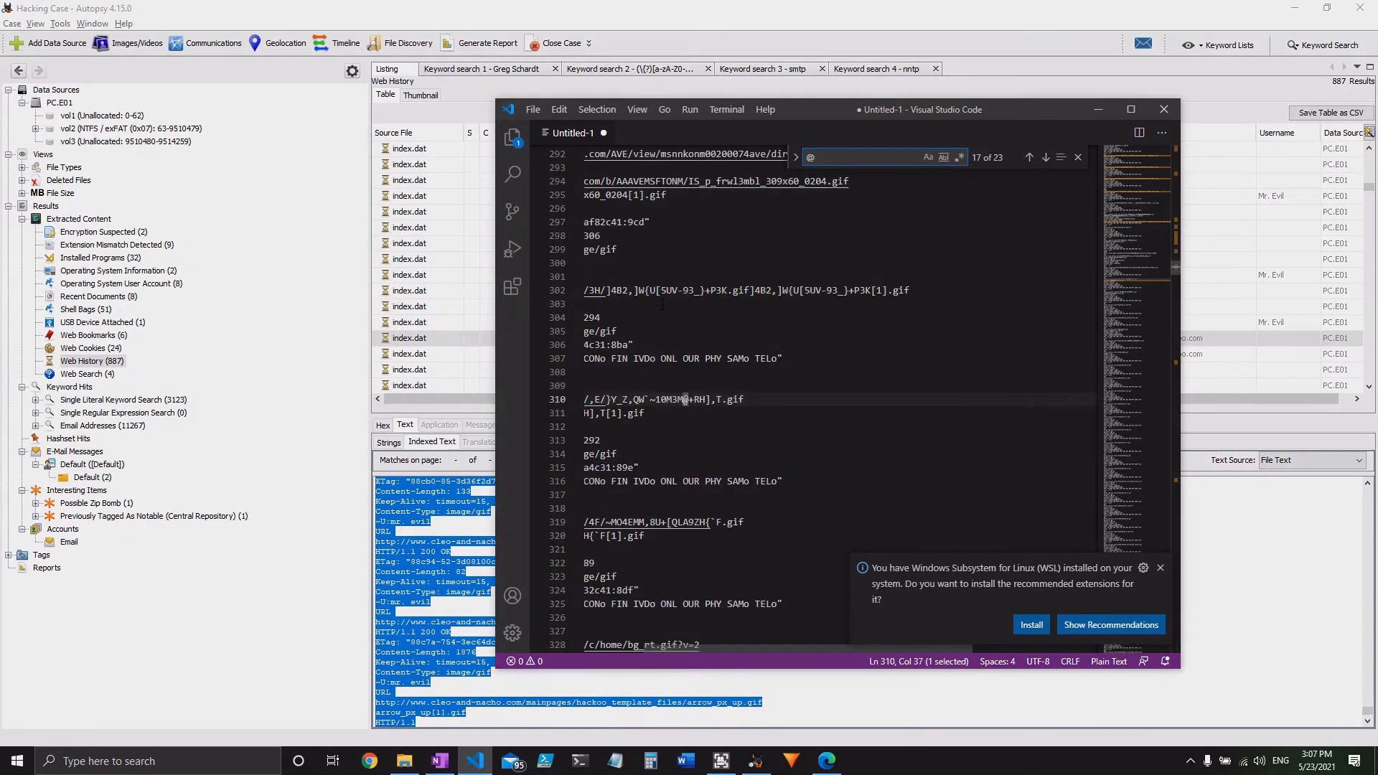
key(Return)
key(Return)
key(Return)
key(Return)
key(Return)
key(Return)
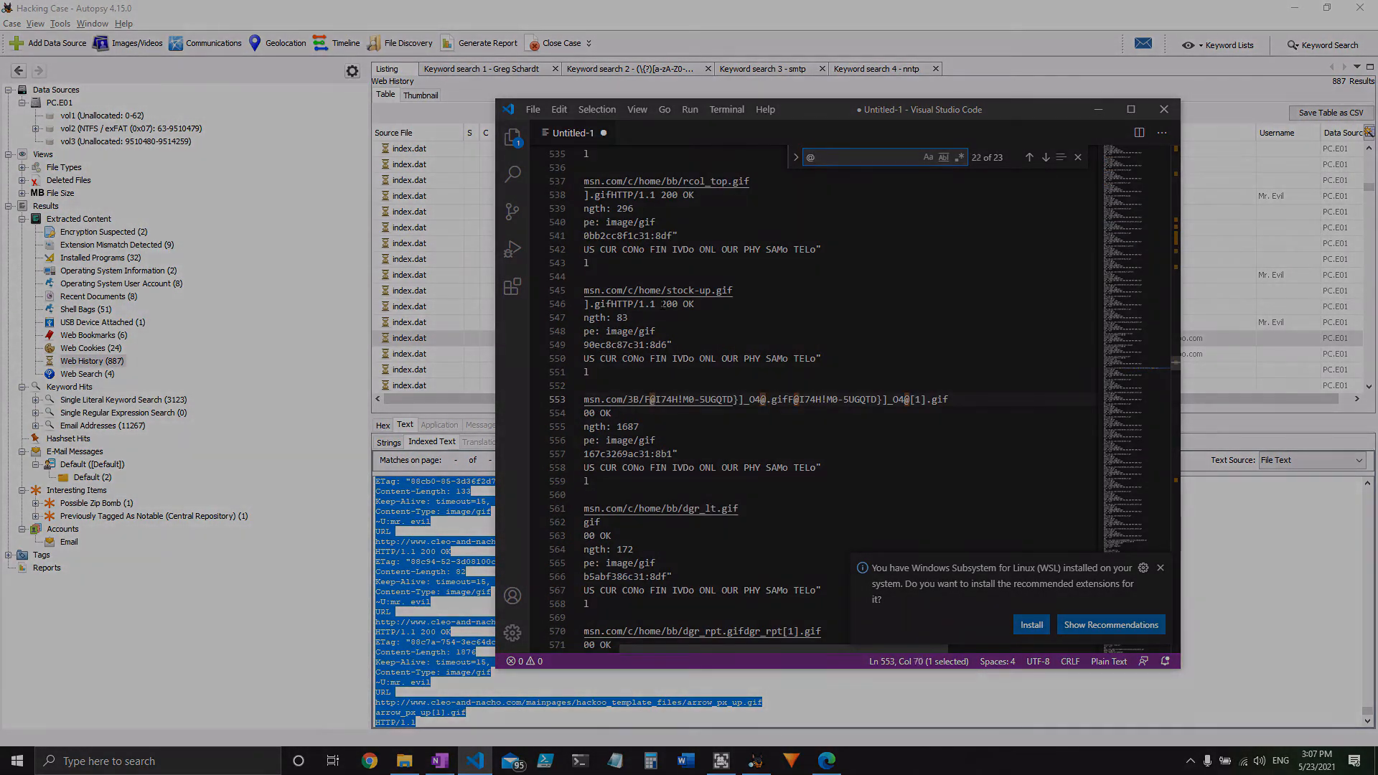
key(Return)
key(Return)
key(Return)
key(Return)
key(Return)
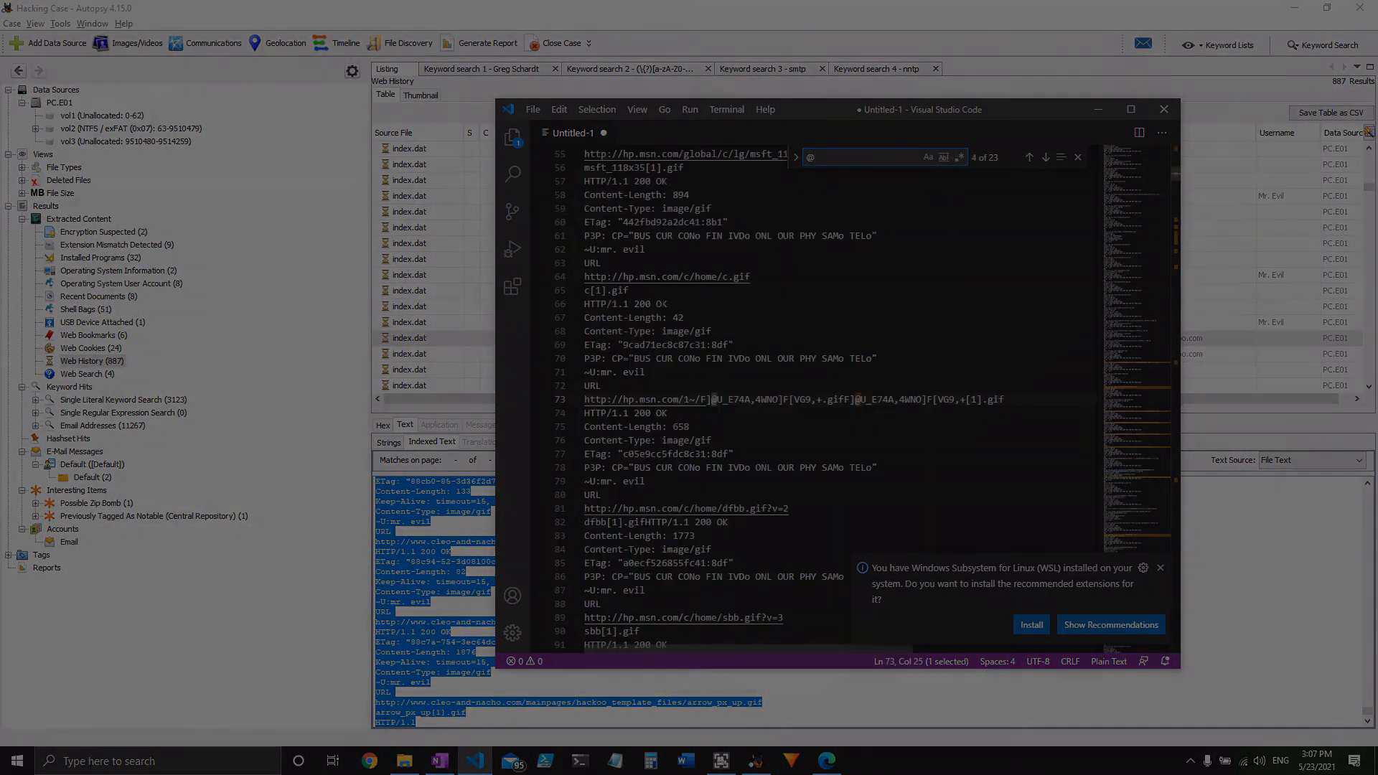
key(Return)
key(Return)
key(Return)
key(Return)
key(Return)
key(Return)
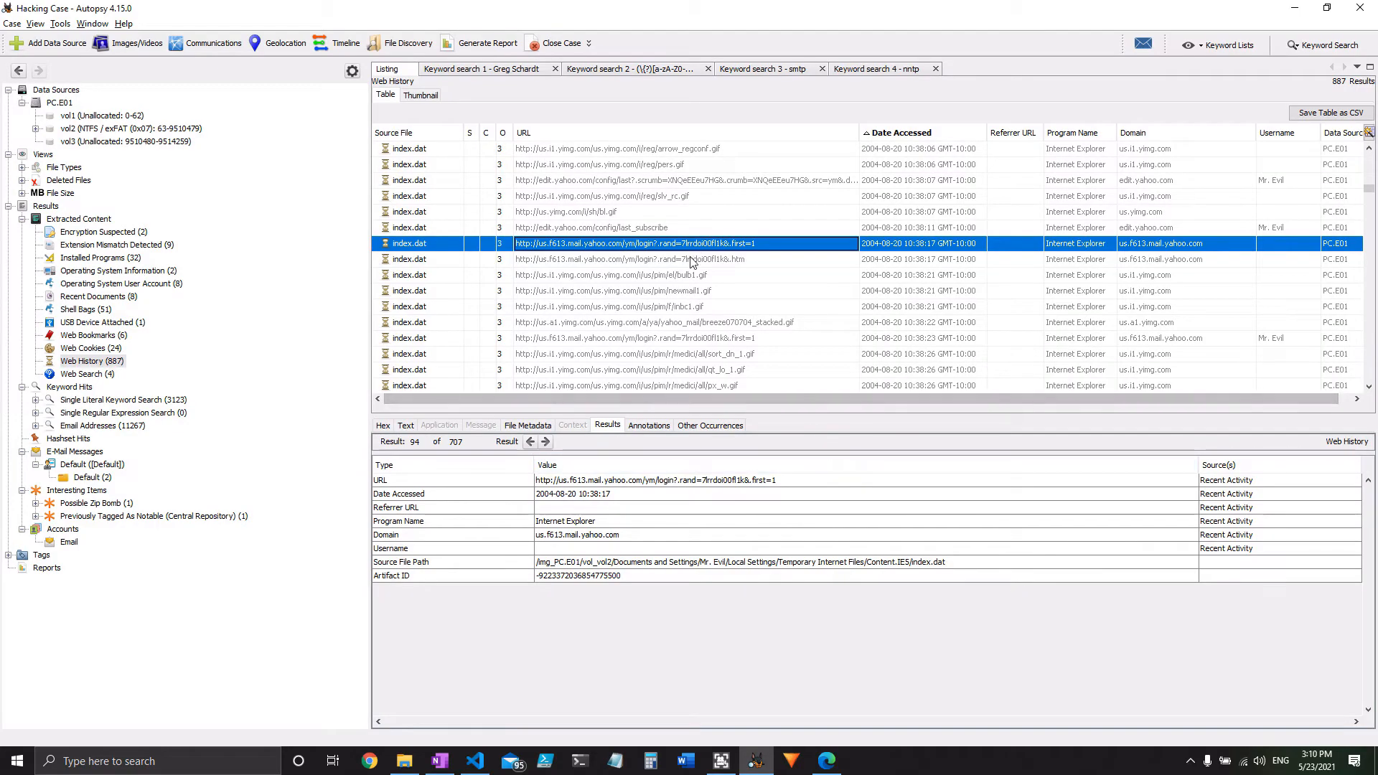
- Show the details of the us.f613.mail.yahoo.com login entries accessed at 10:38:17 (.htm) and 10:38:23
click(1171, 262)
key(Up)
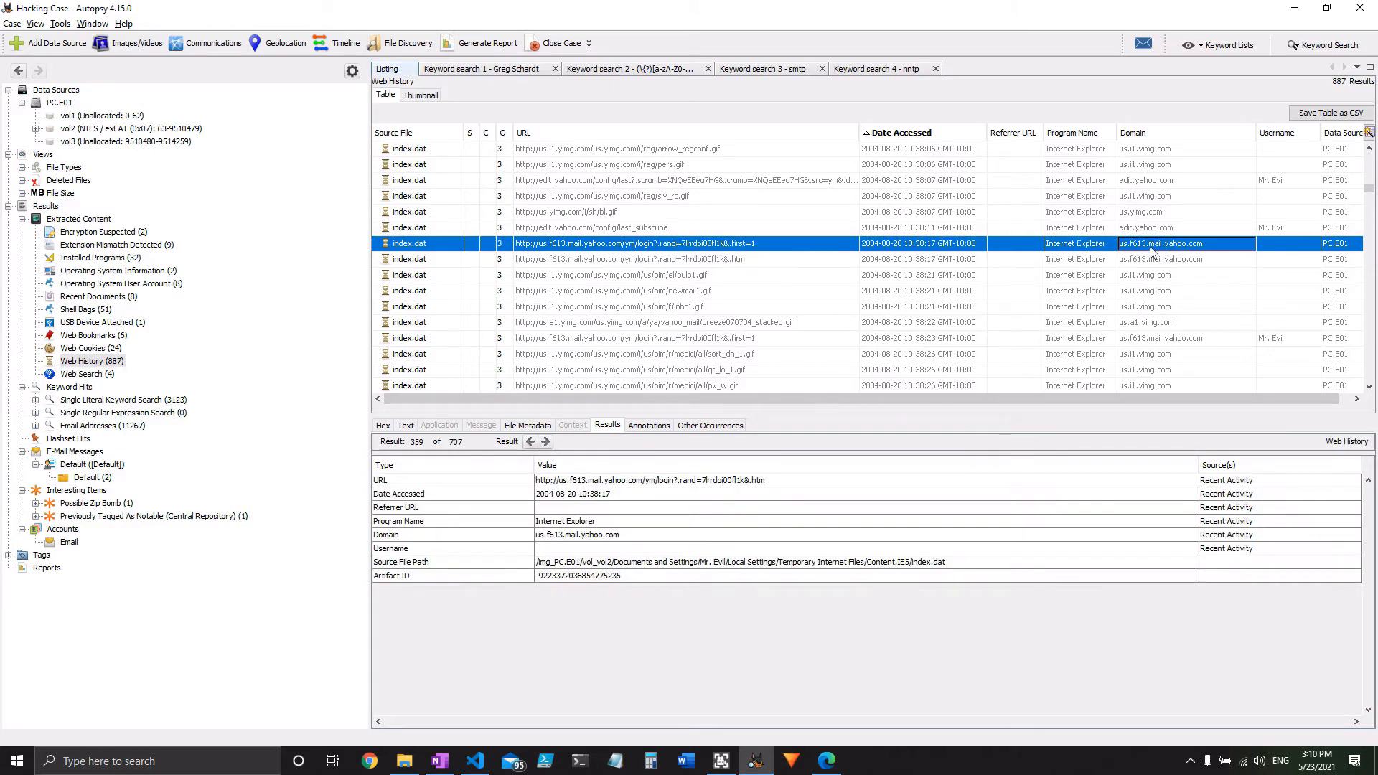
click(1169, 340)
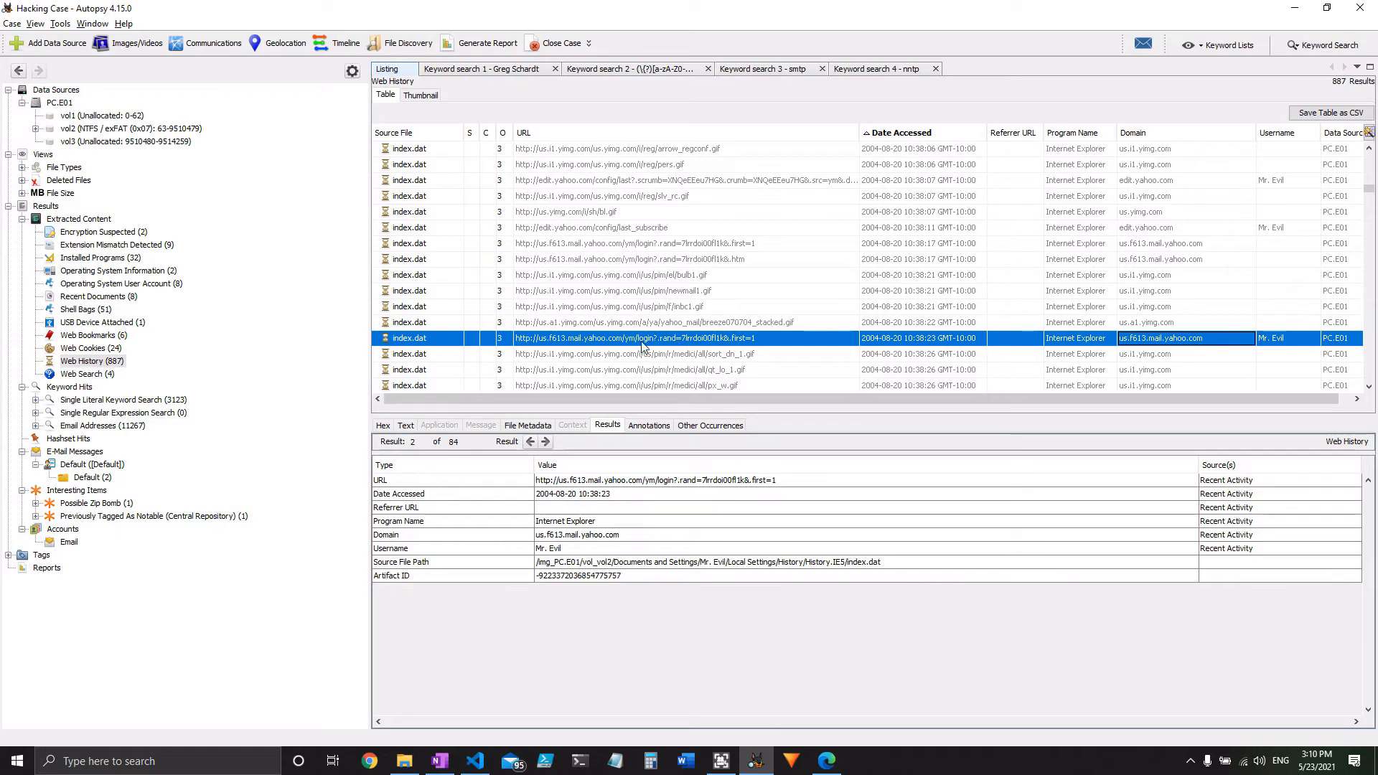
- Copy all indexed text of the selected login entry's index.dat and replace the Visual Studio Code document's contents with it
click(405, 425)
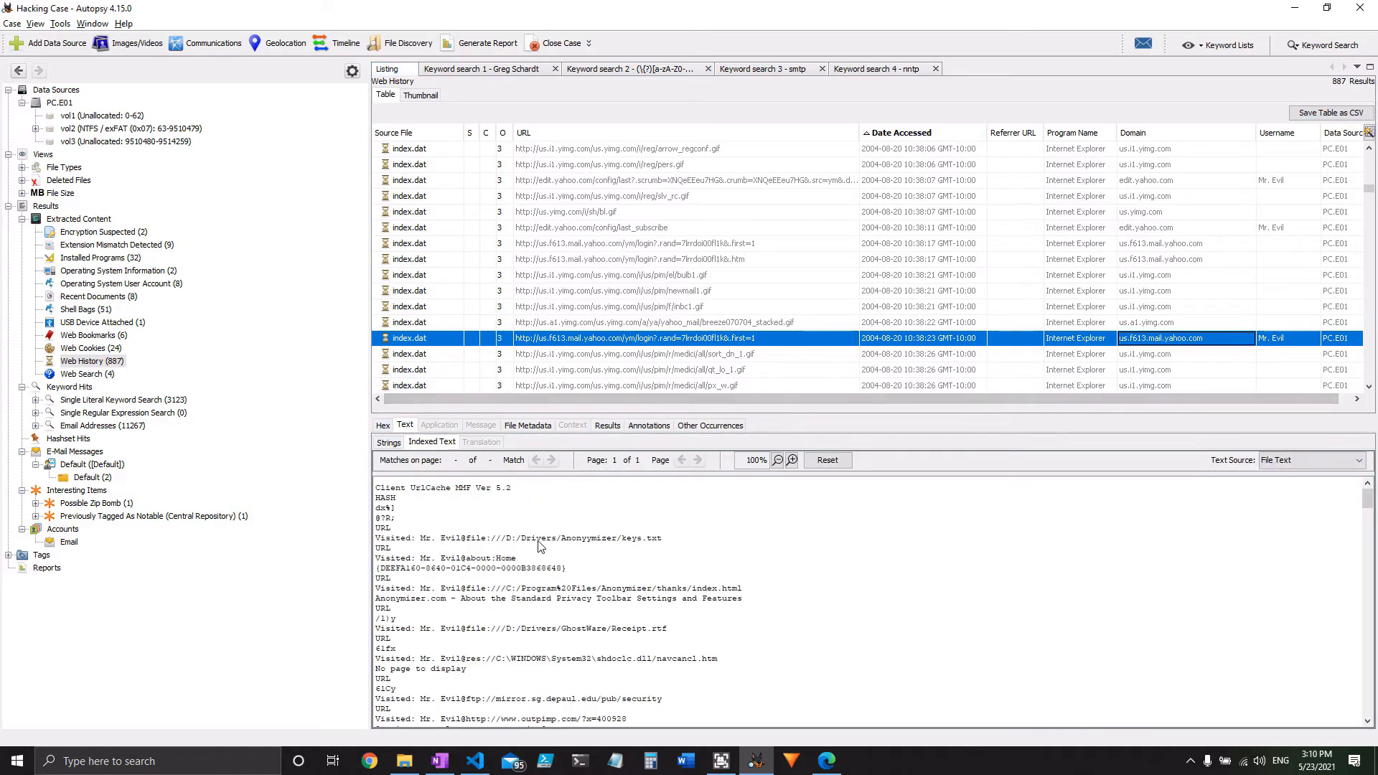
click(541, 545)
key(ctrl+a)
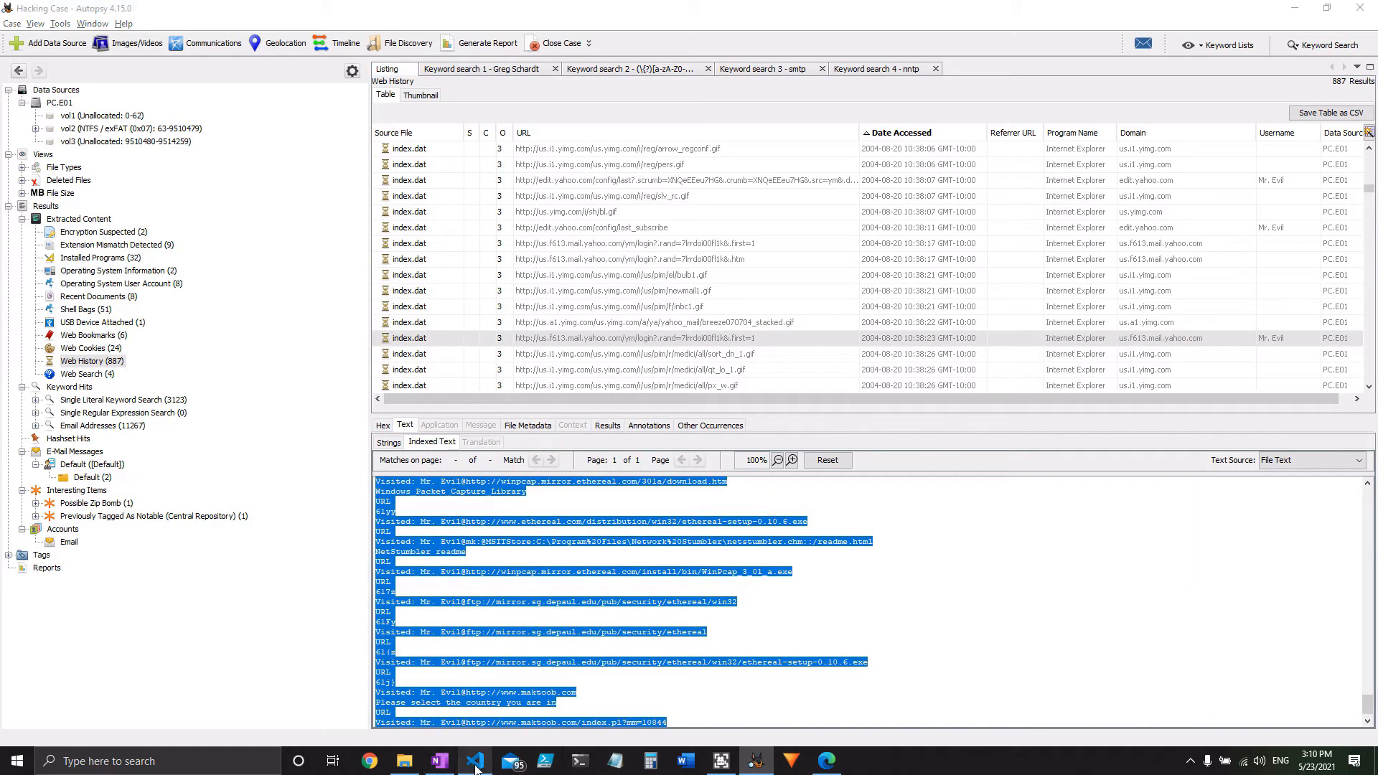
click(476, 763)
key(ctrl+a)
key(ctrl+v)
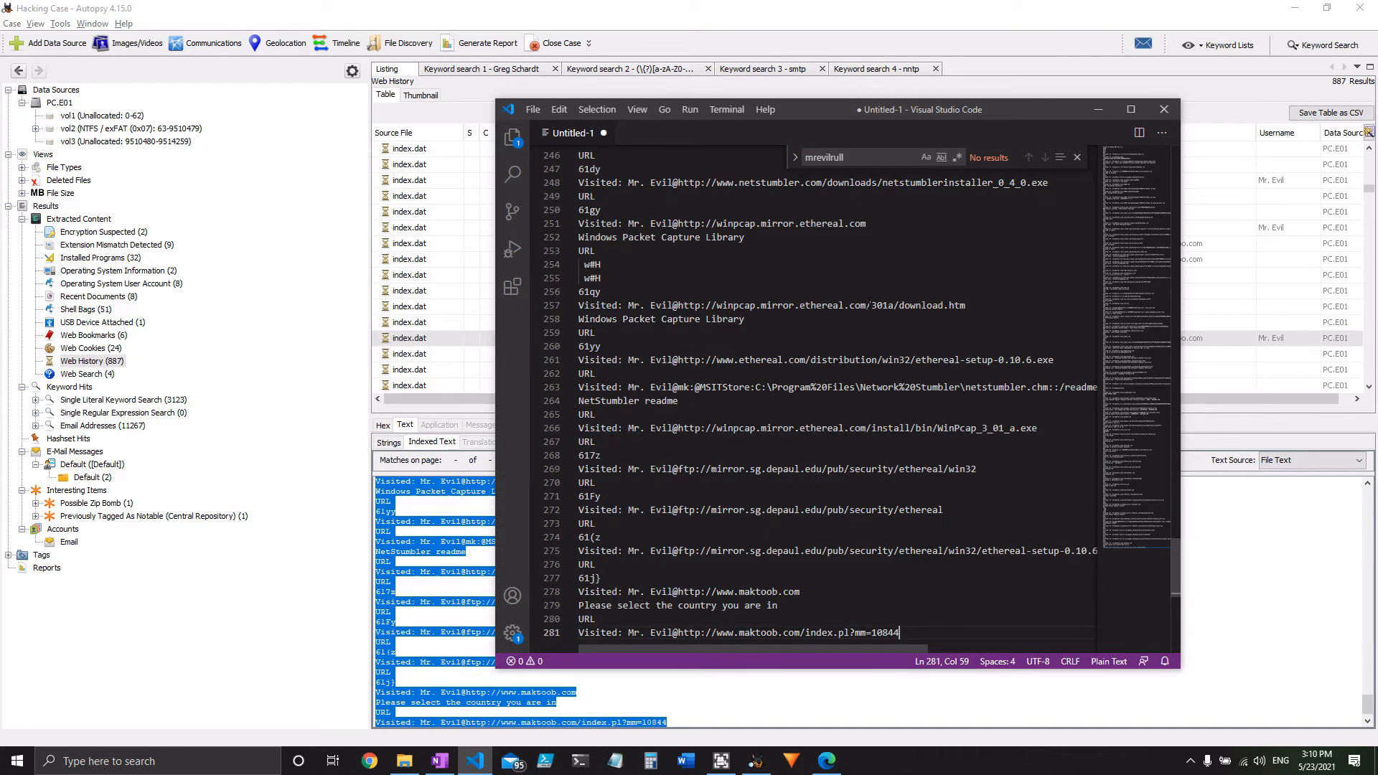
- Search the pasted index.dat text for "@" and go through the matches one by one
key(ctrl+f)
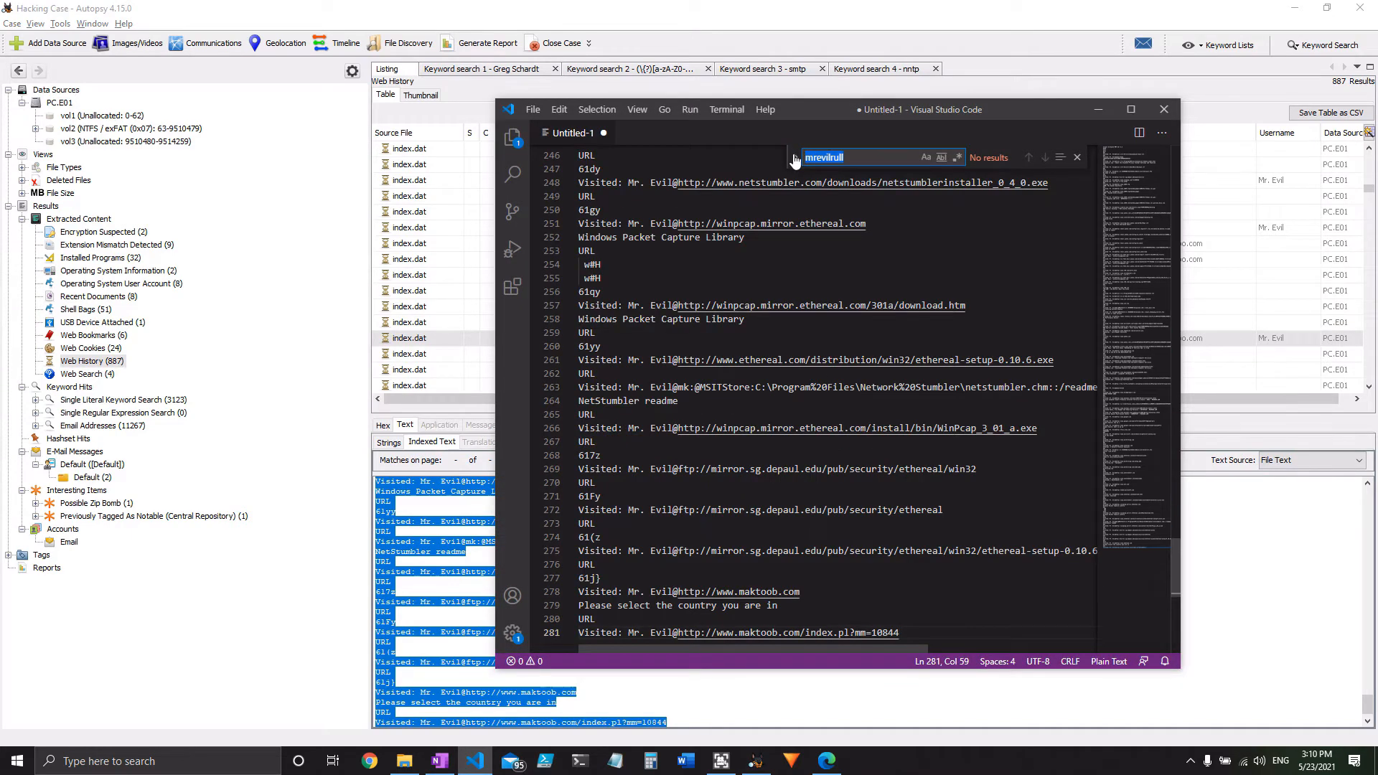
text(@)
key(Return)
key(Return)
key(Return)
key(Return)
key(Return)
key(Return)
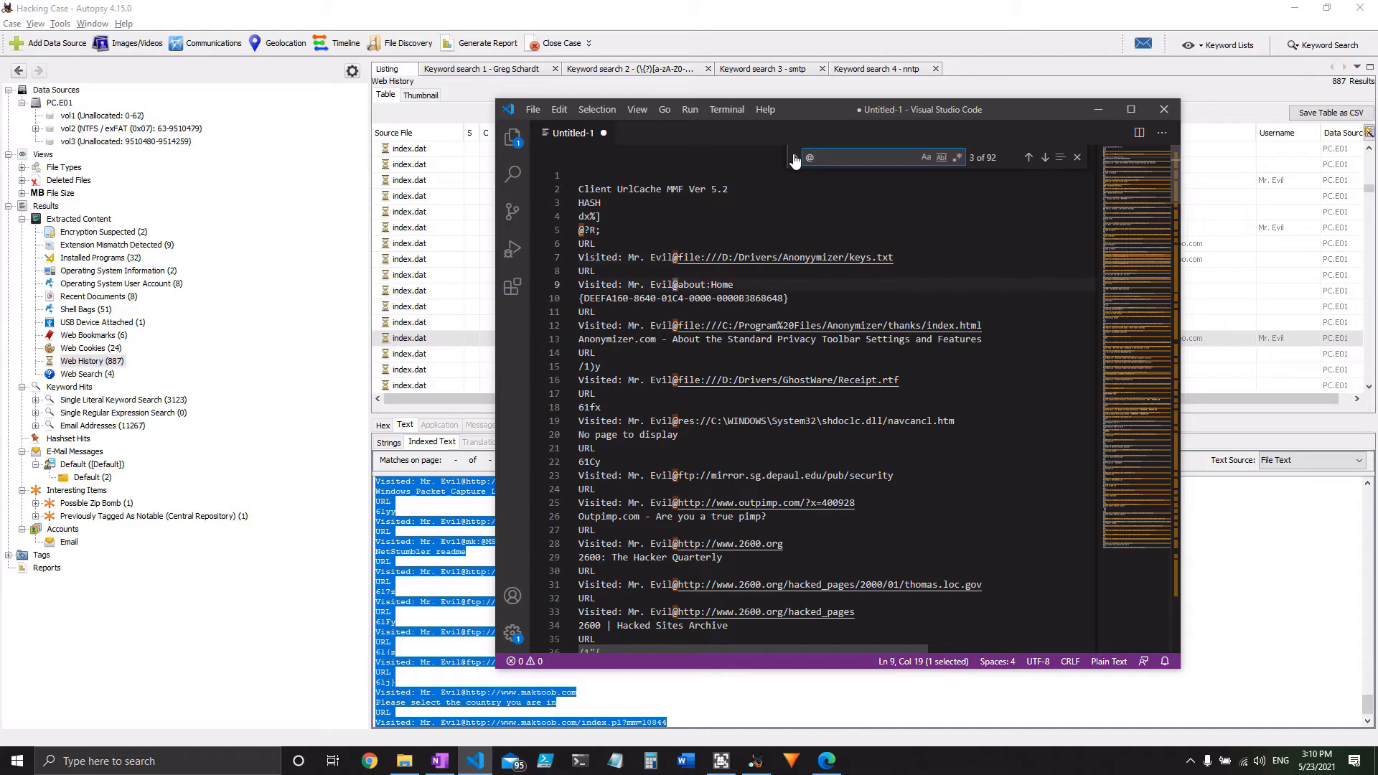
key(Return)
key(Return)
key(Return)
key(Return)
key(Return)
key(Return)
key(Return)
key(Return)
key(Return)
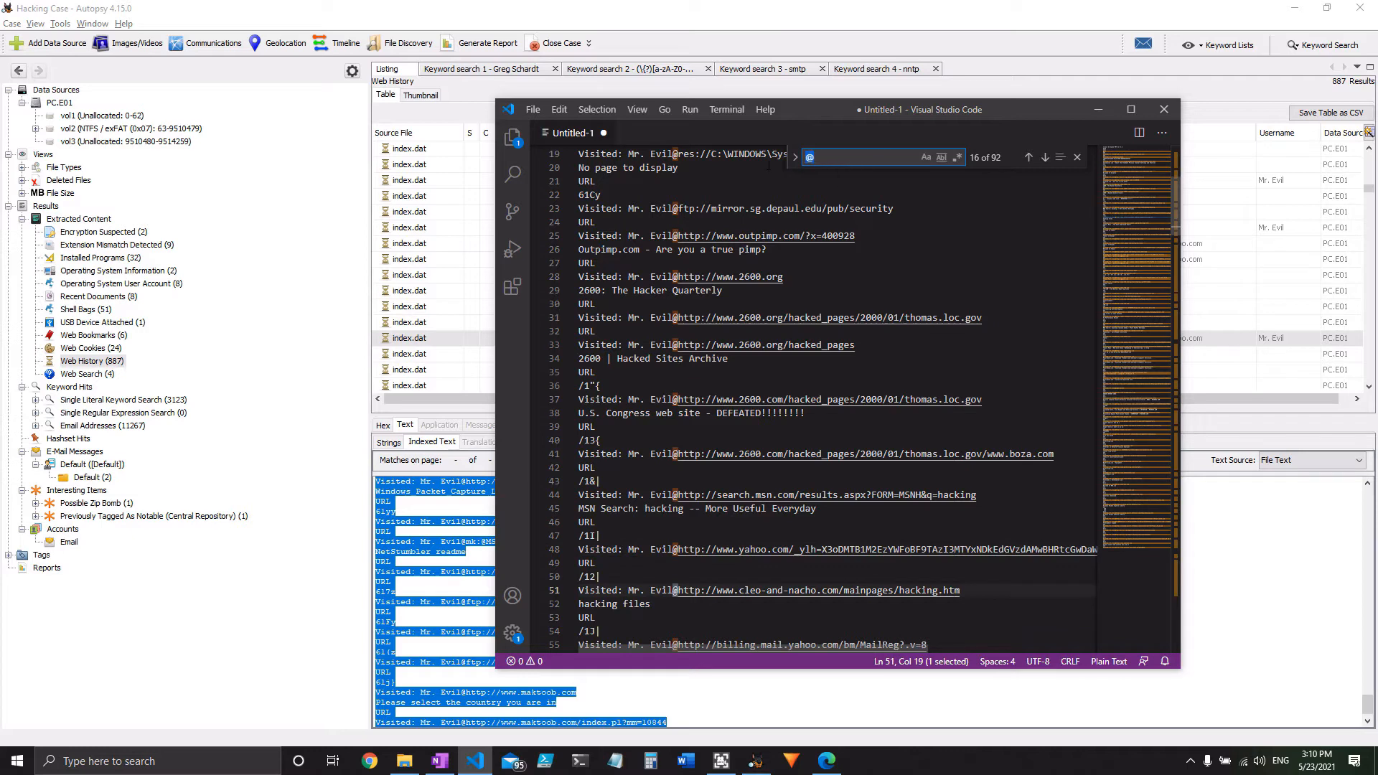
- Search the text for "mrevil", go to the second match and highlight the Yahoo! Mail title line containing the e-mail address
text(mr)
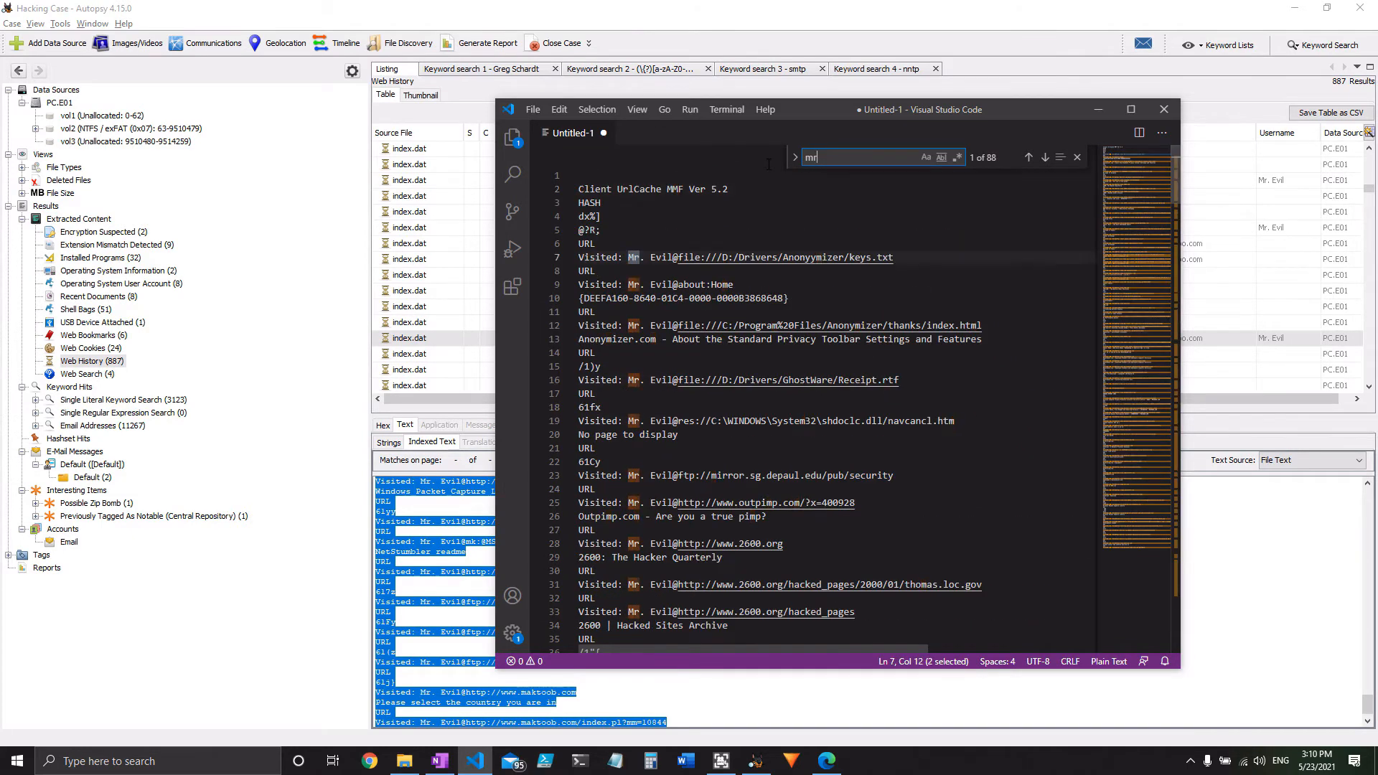
text(evil)
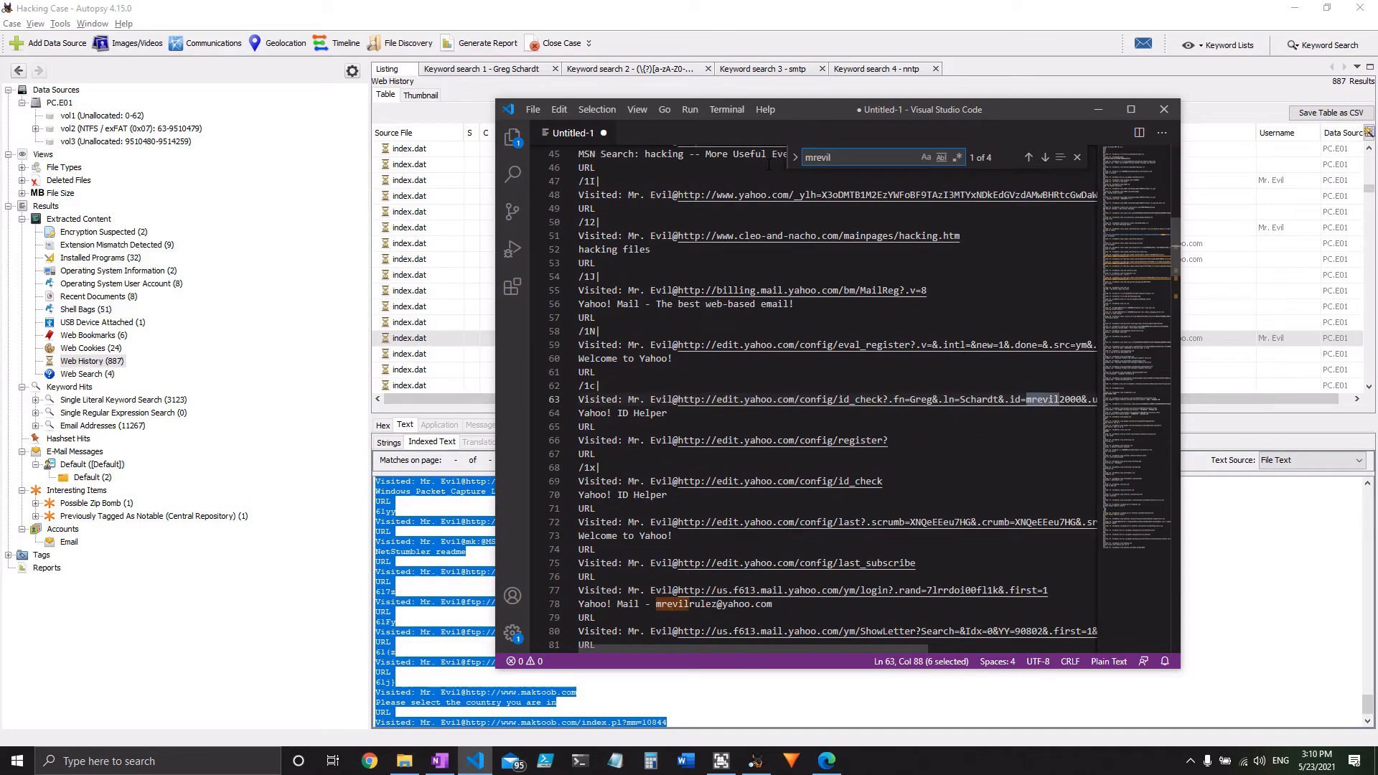
key(Return)
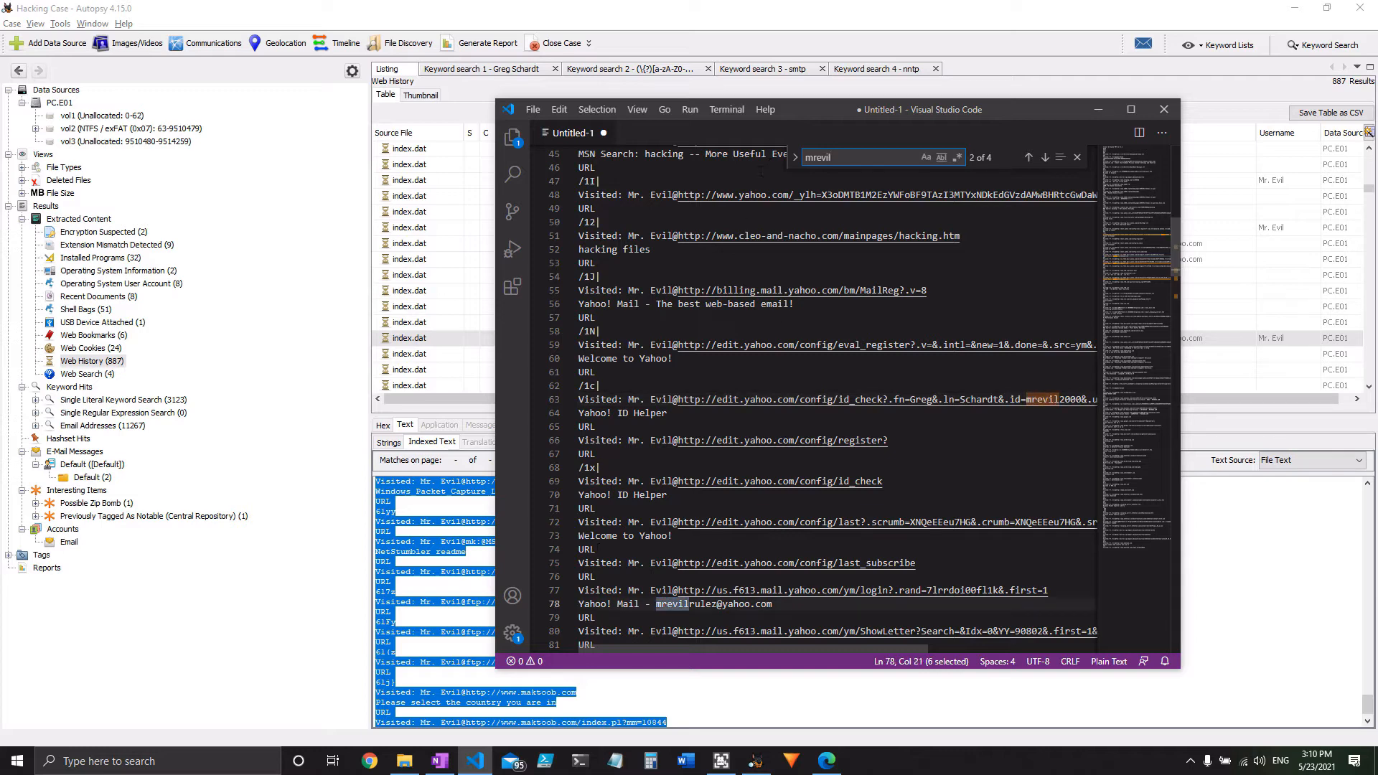
drag(576, 609, 785, 605)
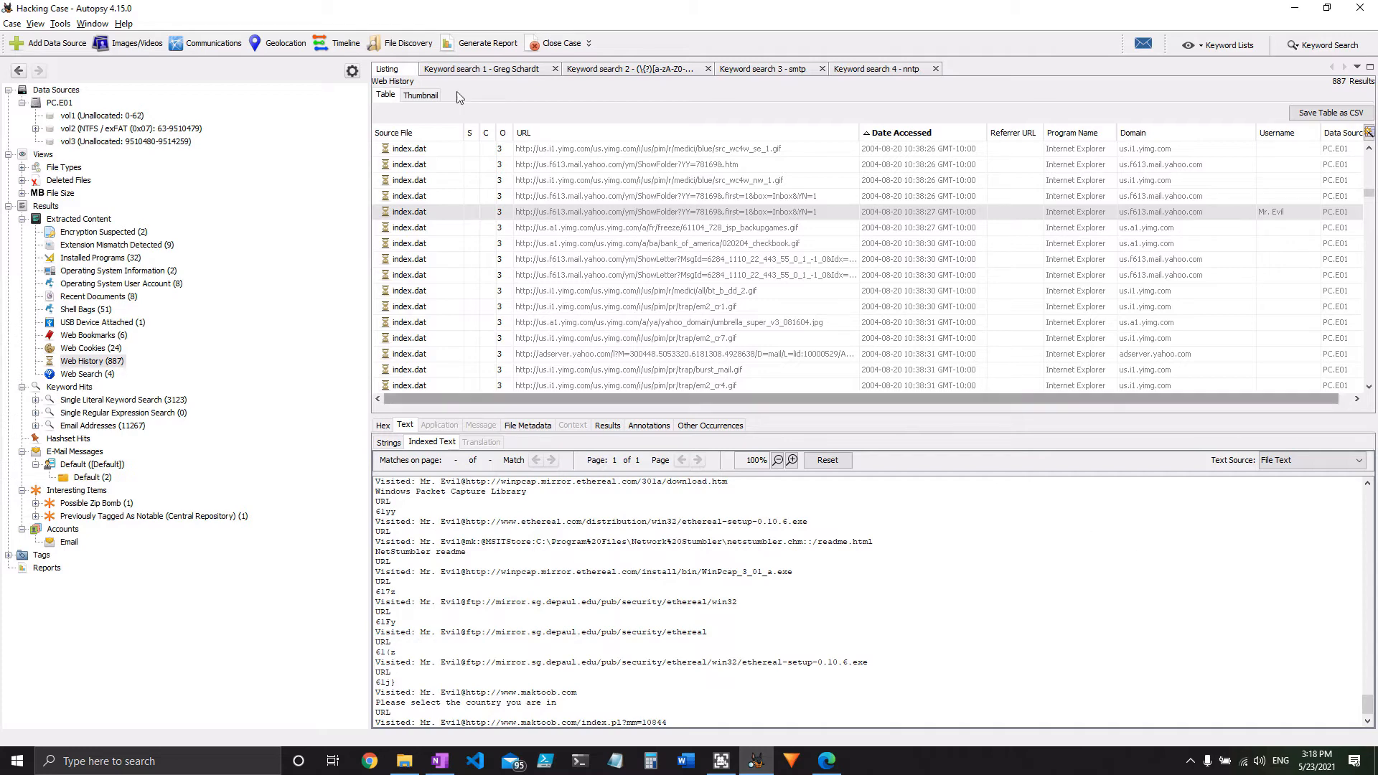
- Switch back to Autopsy, open the case timeline and zoom the event counts to the 2004 peak, narrowing to the months around August
click(339, 44)
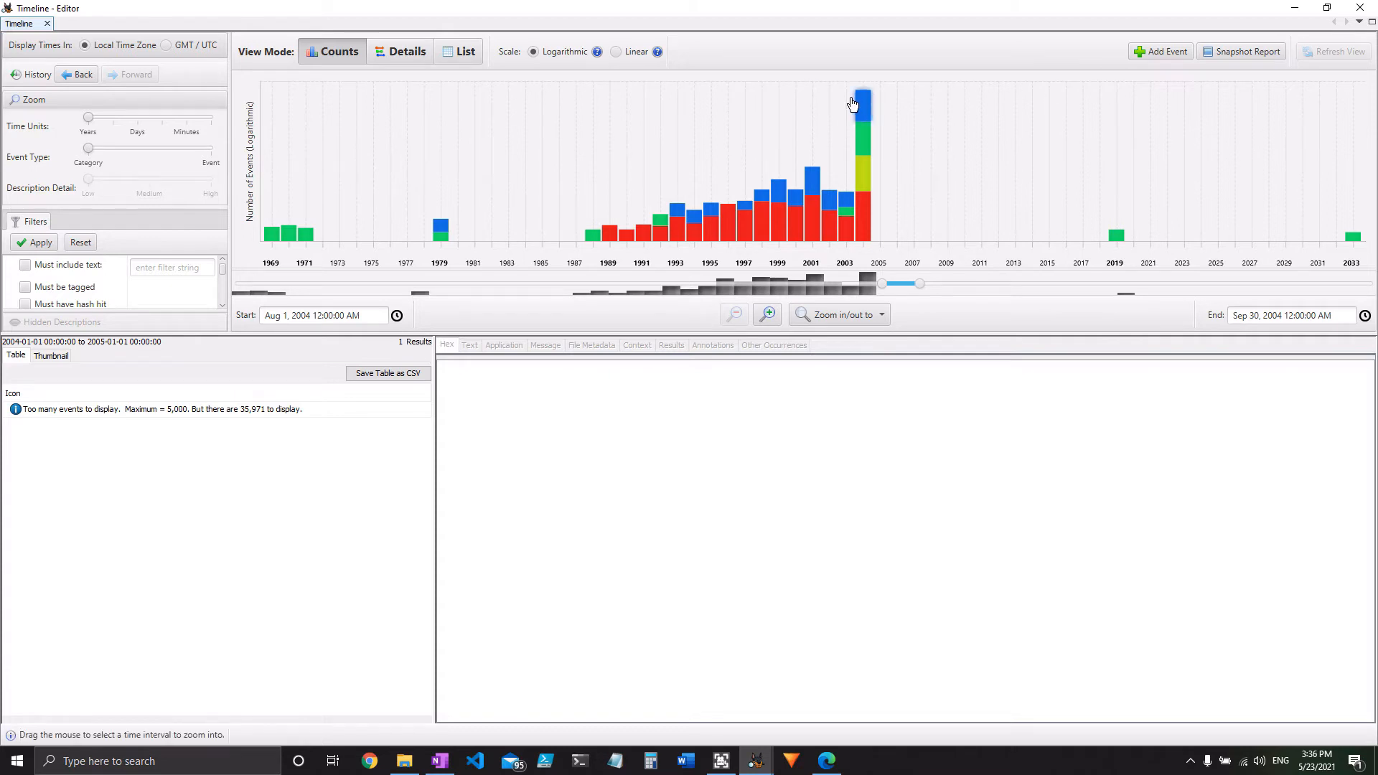
mouse_move(856, 103)
mouse_down()
mouse_move(840, 102)
mouse_move(872, 101)
mouse_up()
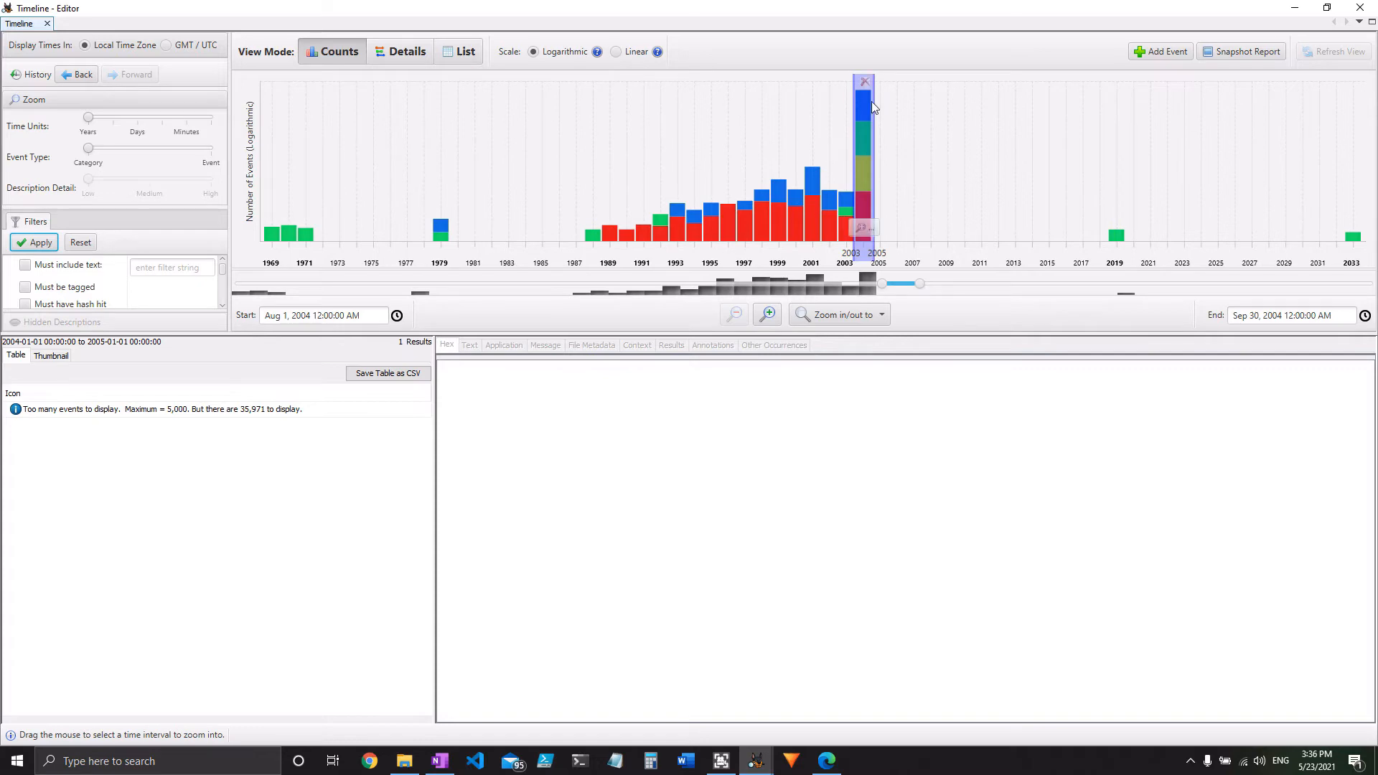
click(863, 230)
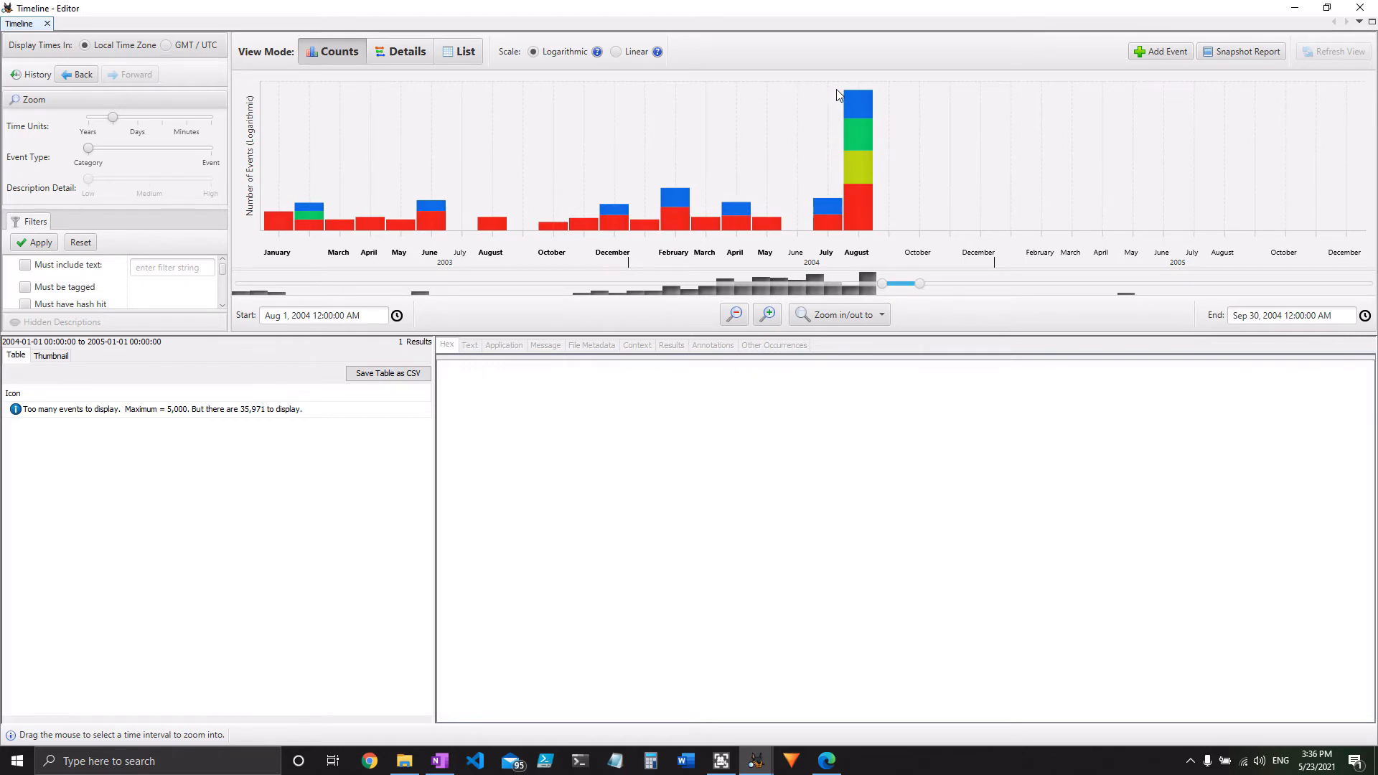
drag(838, 87, 873, 96)
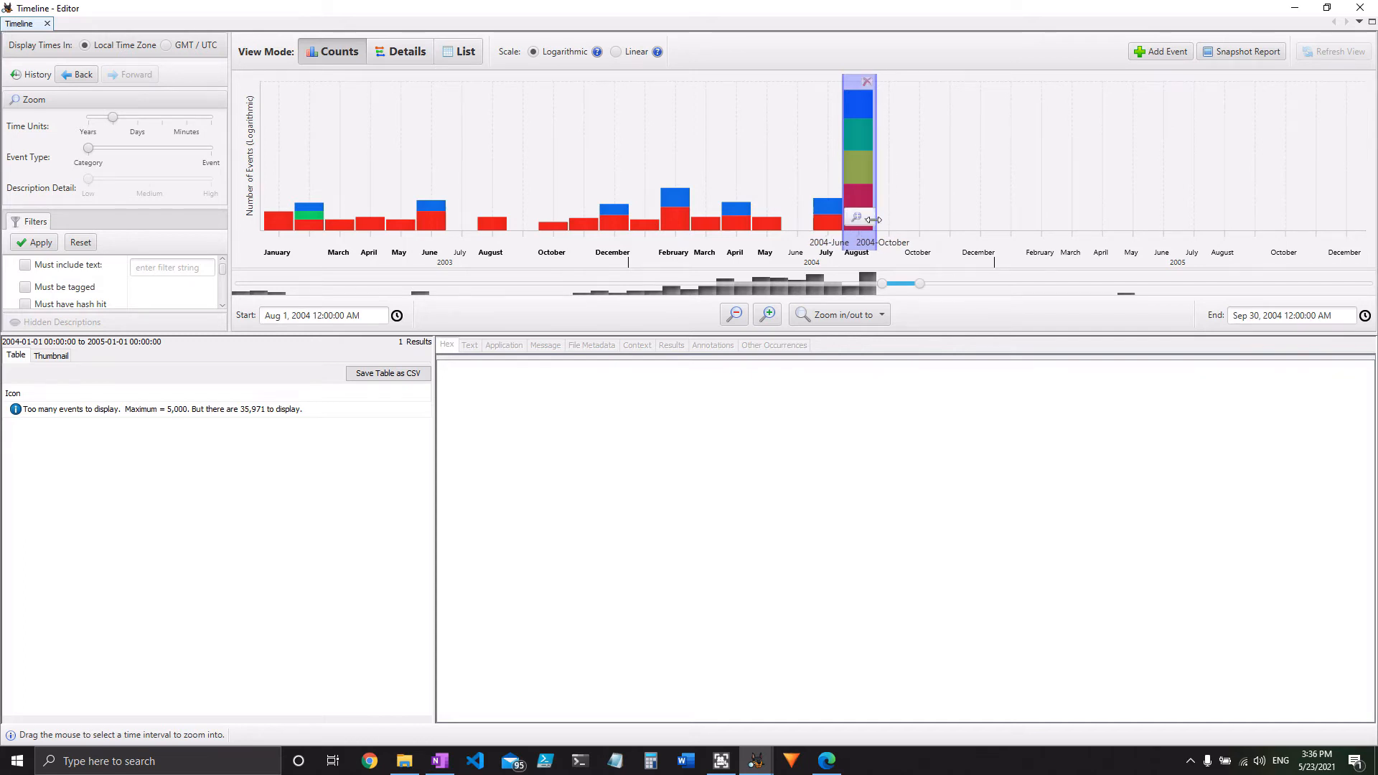
click(857, 217)
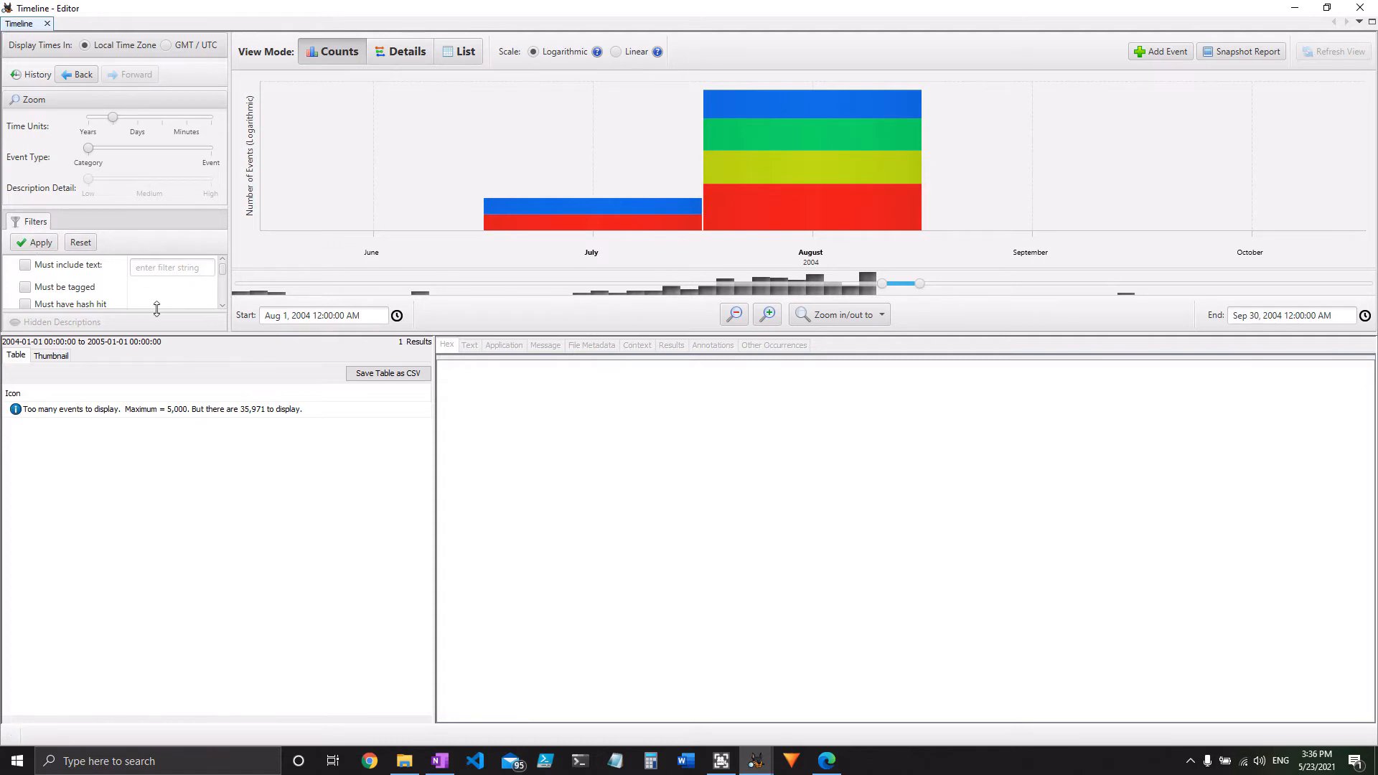
- Enlarge the filter area, turn on the timeline's event type limit and exclude File System events
scroll(79, 297, down, 1)
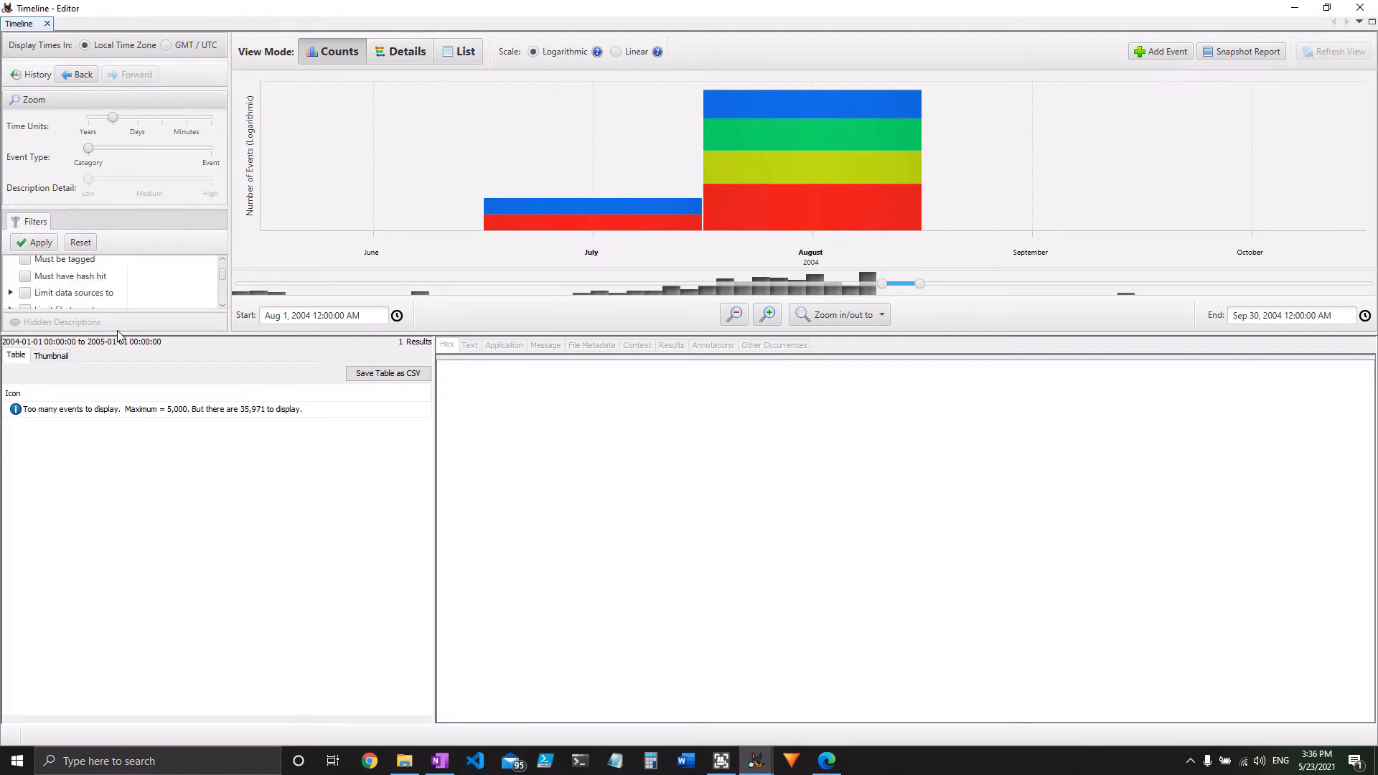
drag(119, 335, 119, 385)
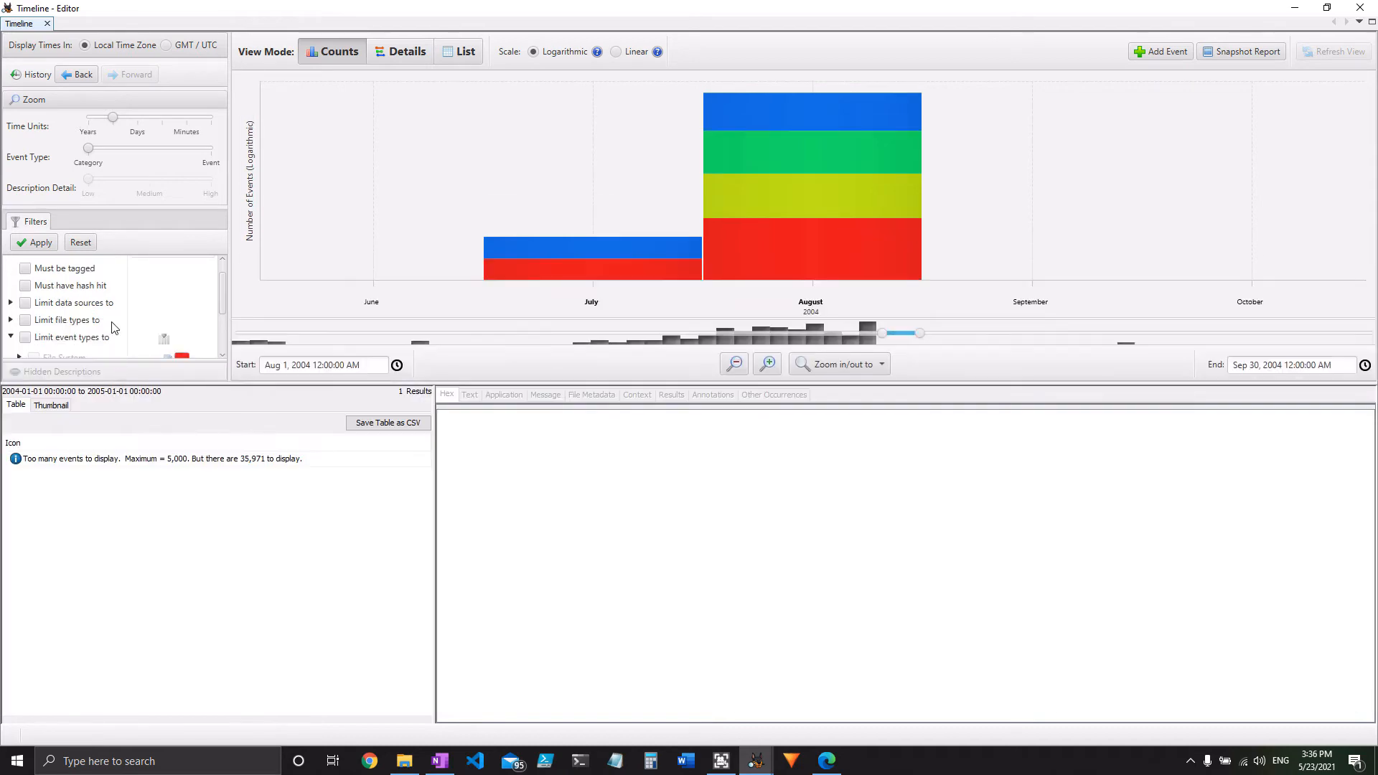
scroll(90, 301, down, 1)
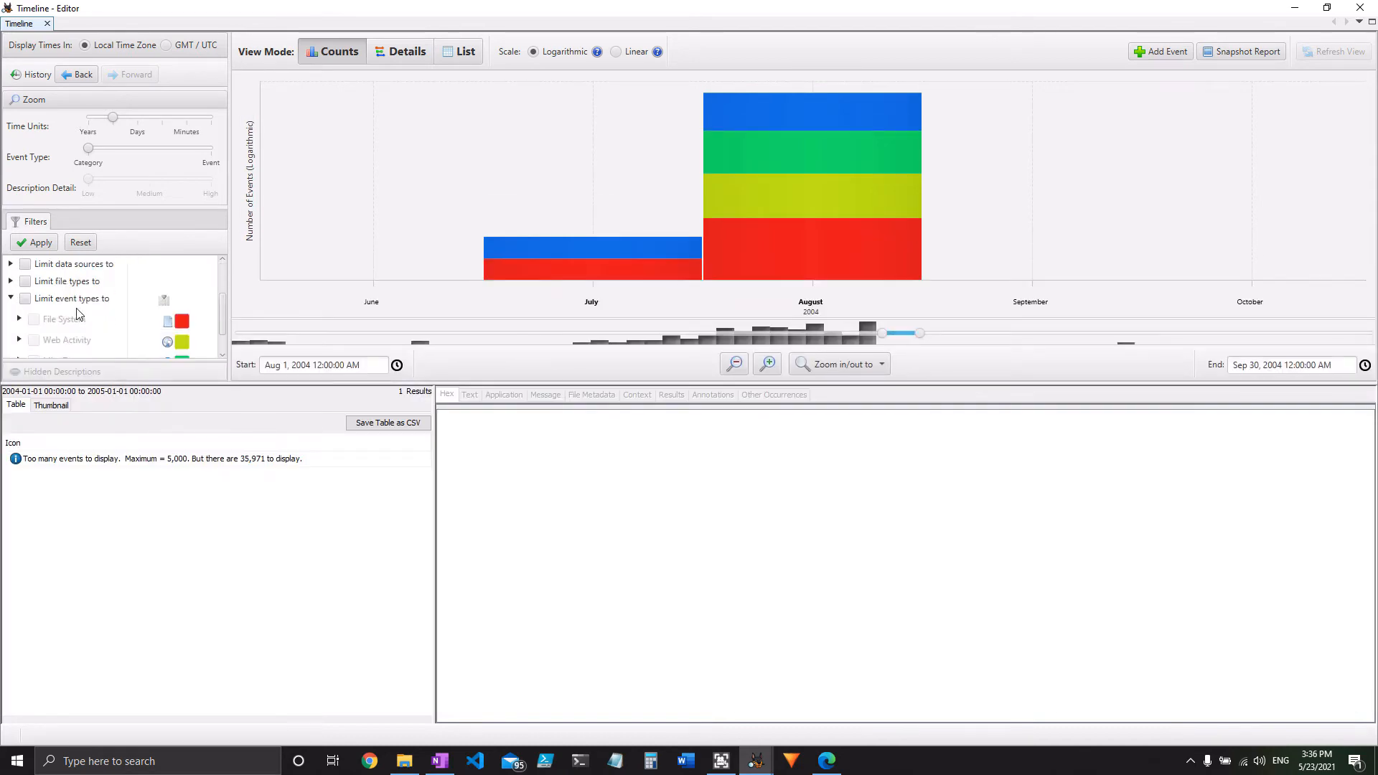
click(25, 298)
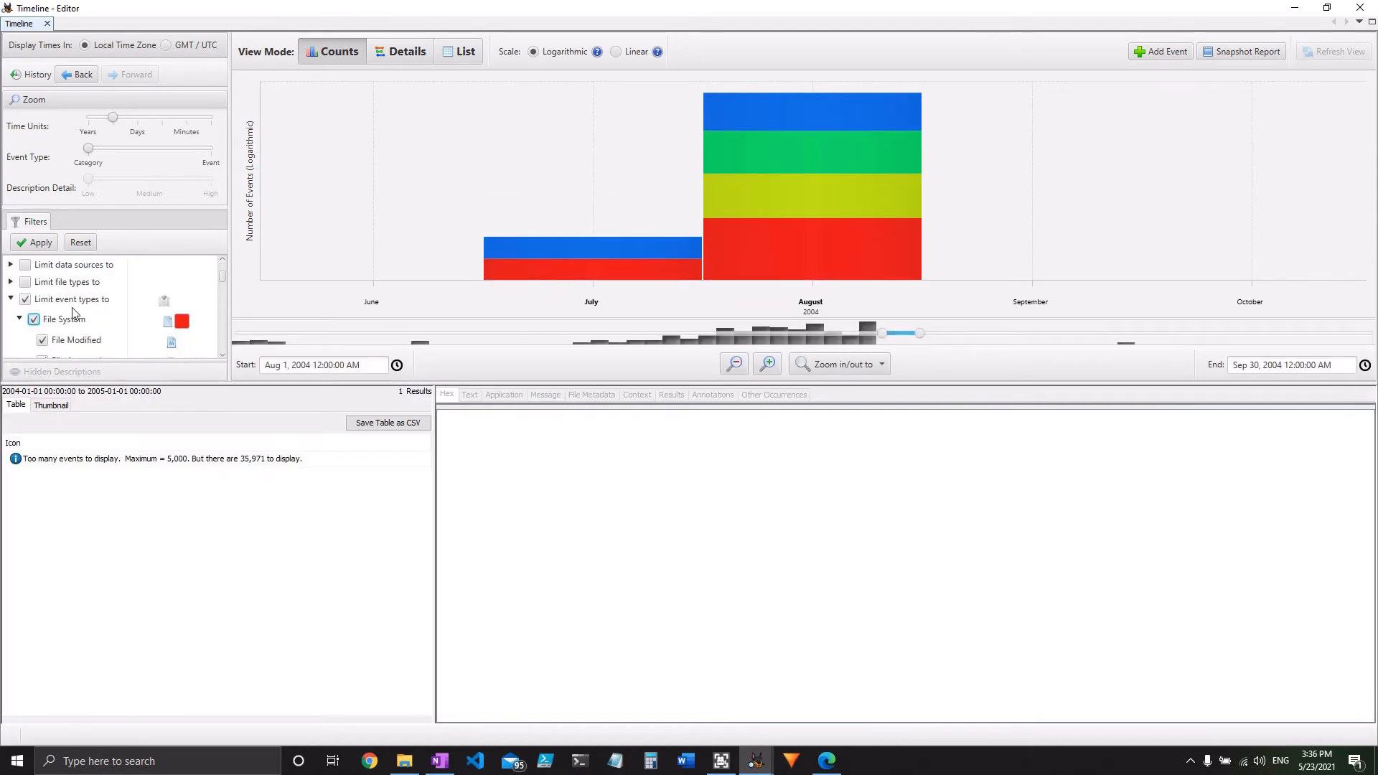
scroll(74, 312, down, 1)
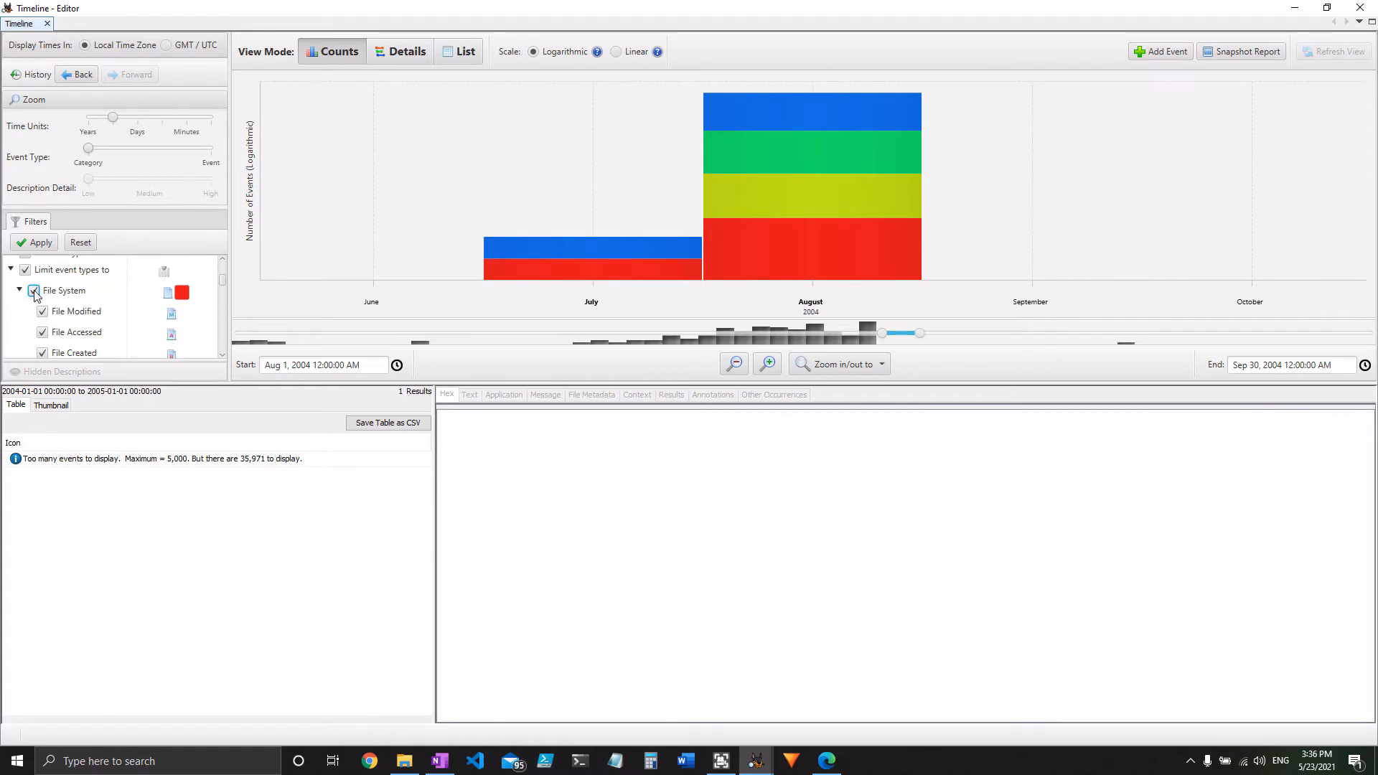
scroll(41, 304, down, 4)
scroll(41, 304, up, 4)
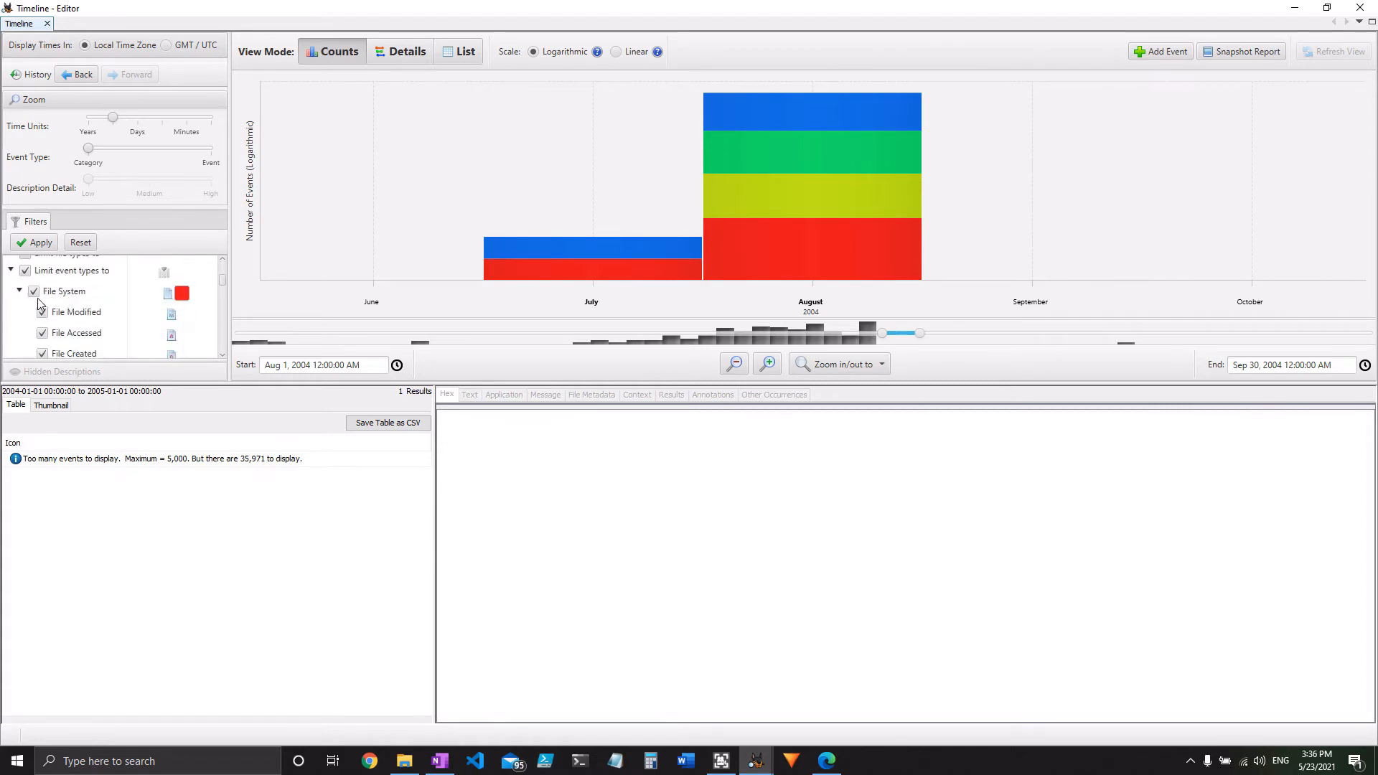
click(36, 293)
- Exclude the Misc Types and Custom Types events as well, and apply the filters so only Web Activity is included
scroll(41, 310, down, 5)
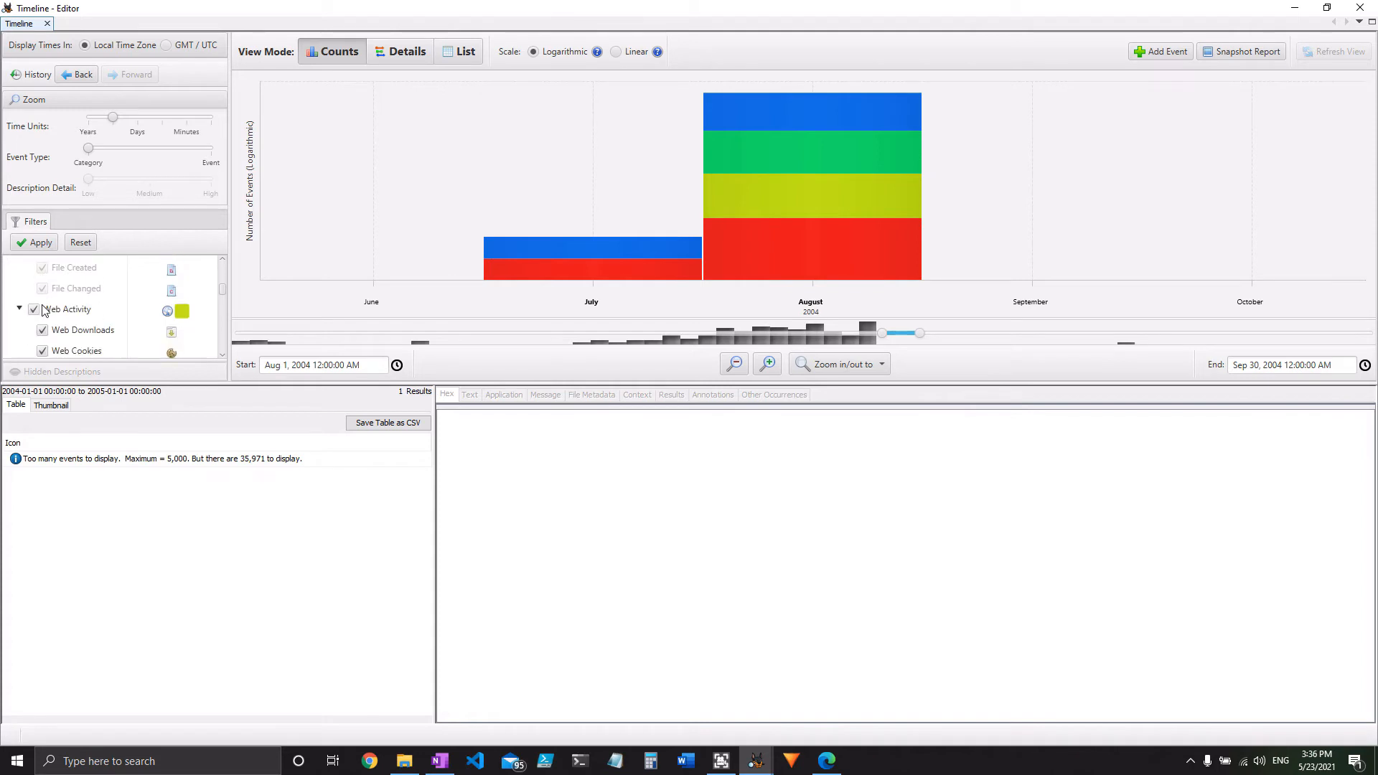
scroll(41, 311, down, 4)
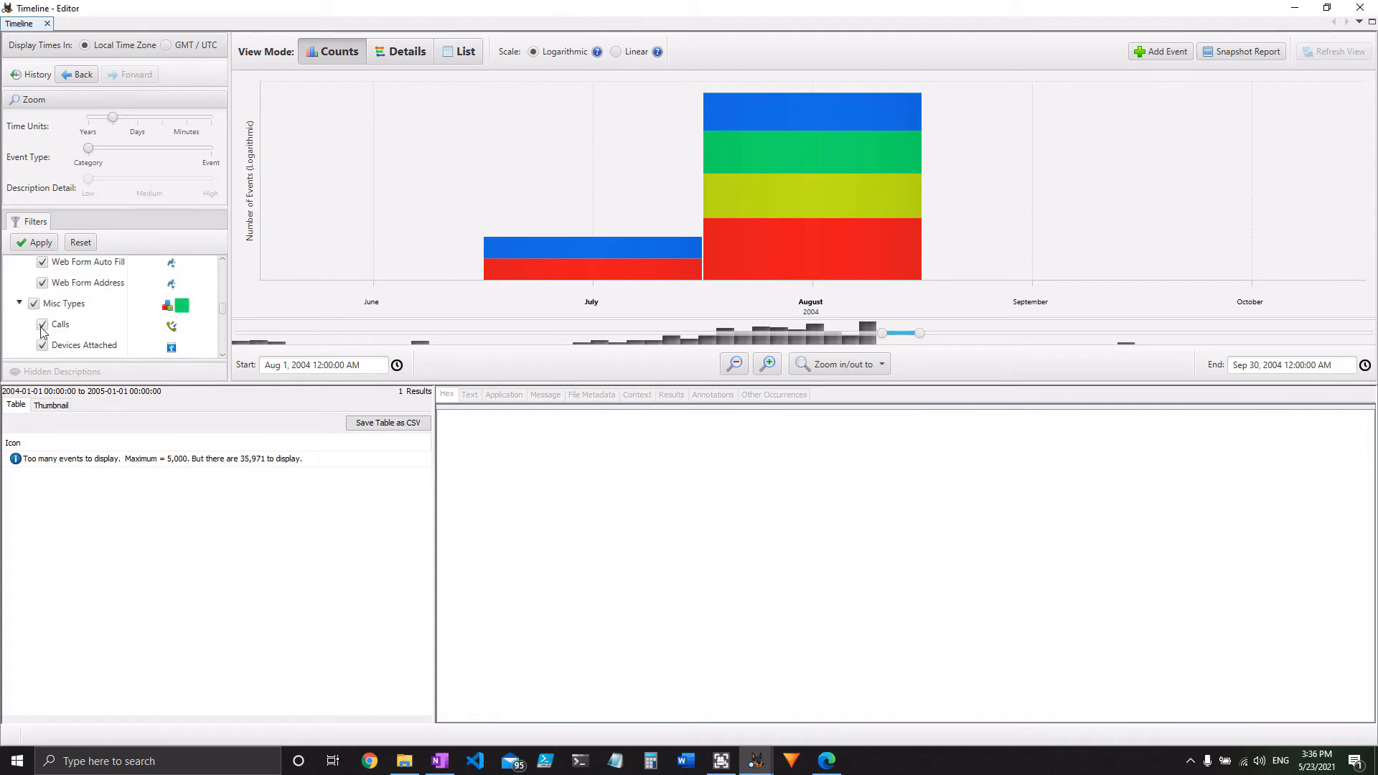
click(34, 302)
scroll(50, 316, down, 1)
scroll(51, 317, down, 5)
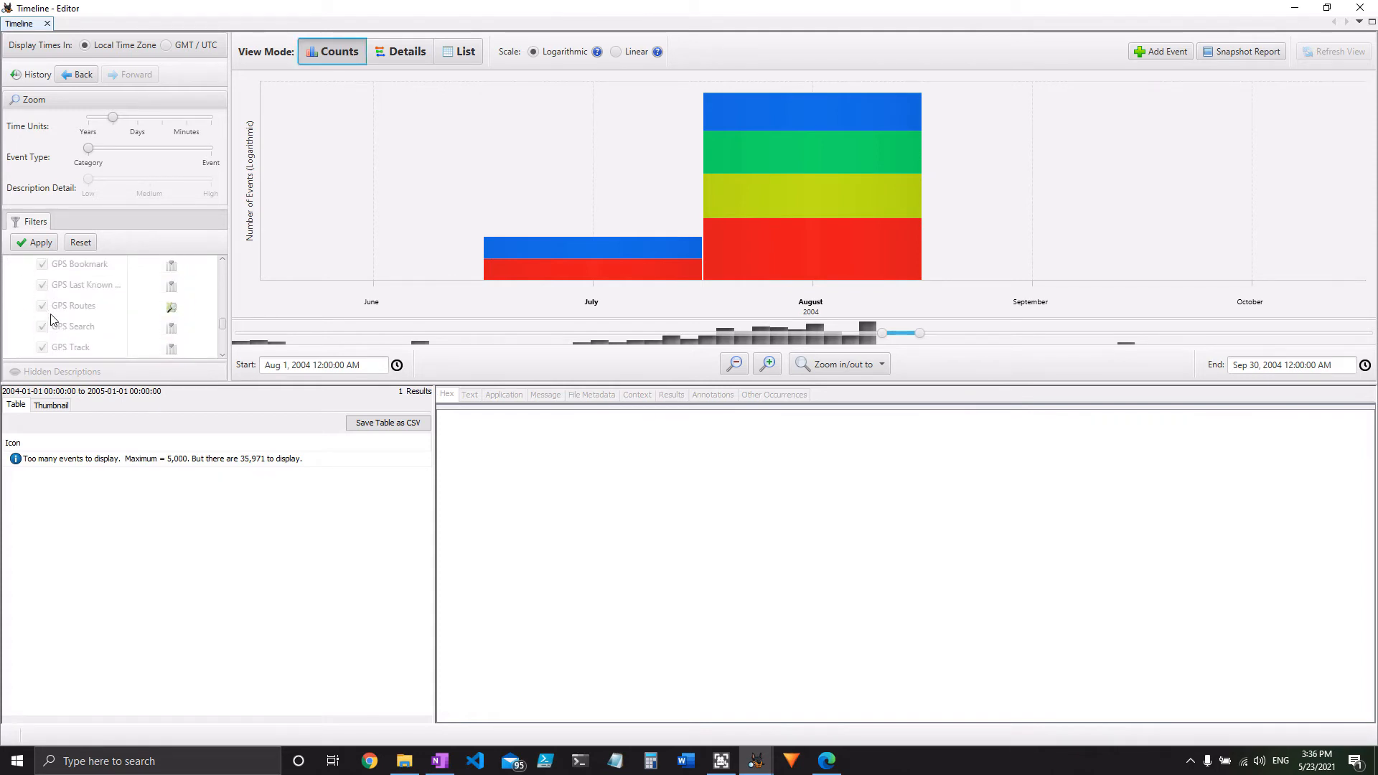
click(34, 305)
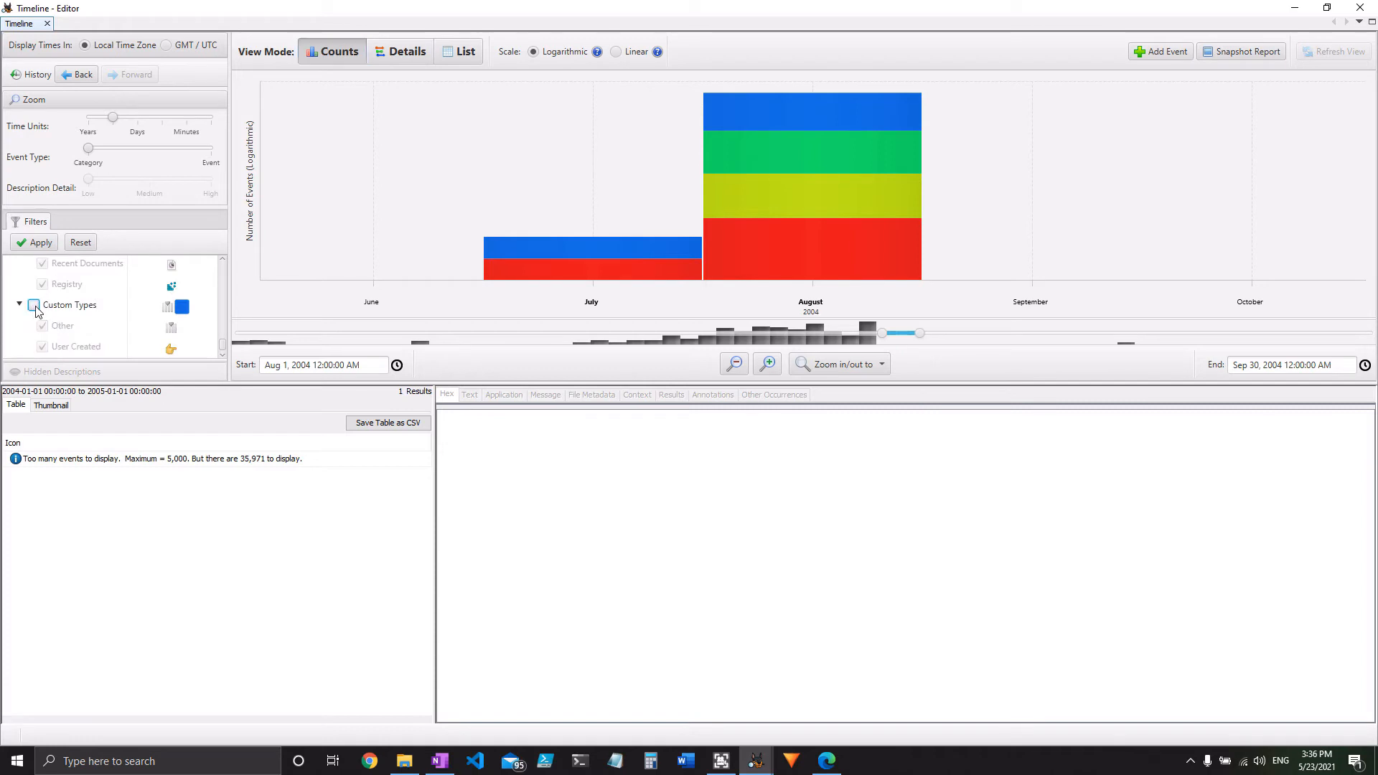
click(44, 245)
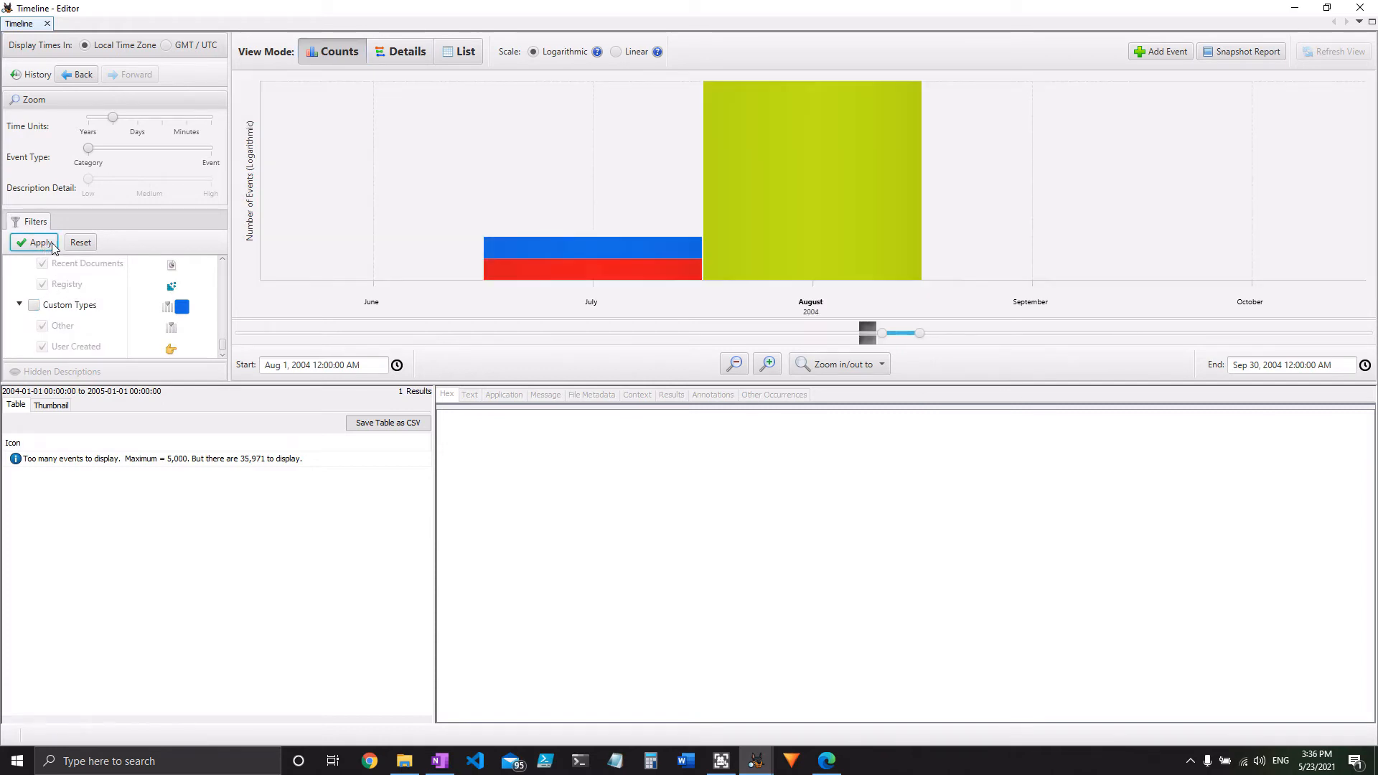
- List the August 2004 web activity events and show the filtered timeline in the Details view mode
click(821, 176)
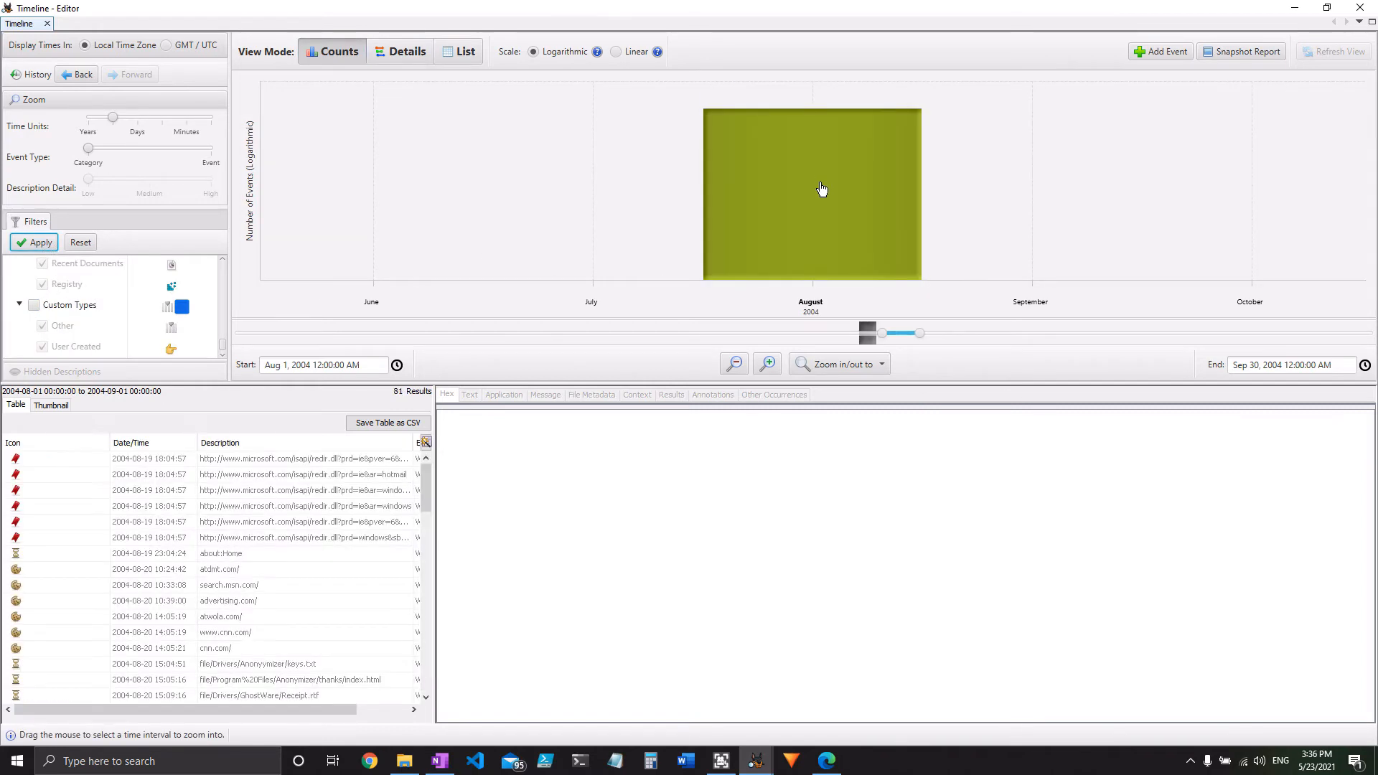
click(395, 53)
mouse_move(826, 196)
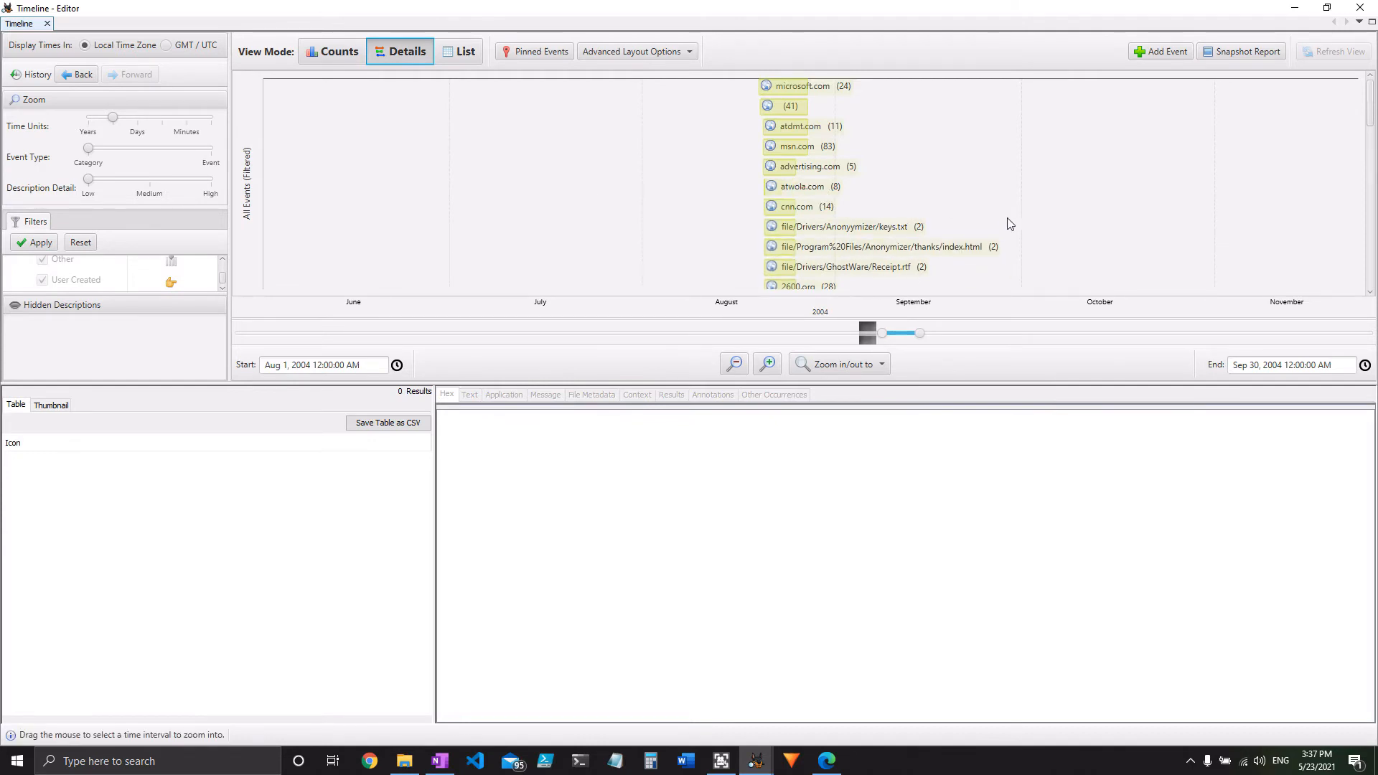
- Look through the domains in the timeline's web activity details and expand the yahoo.com cluster
scroll(1040, 203, down, 10)
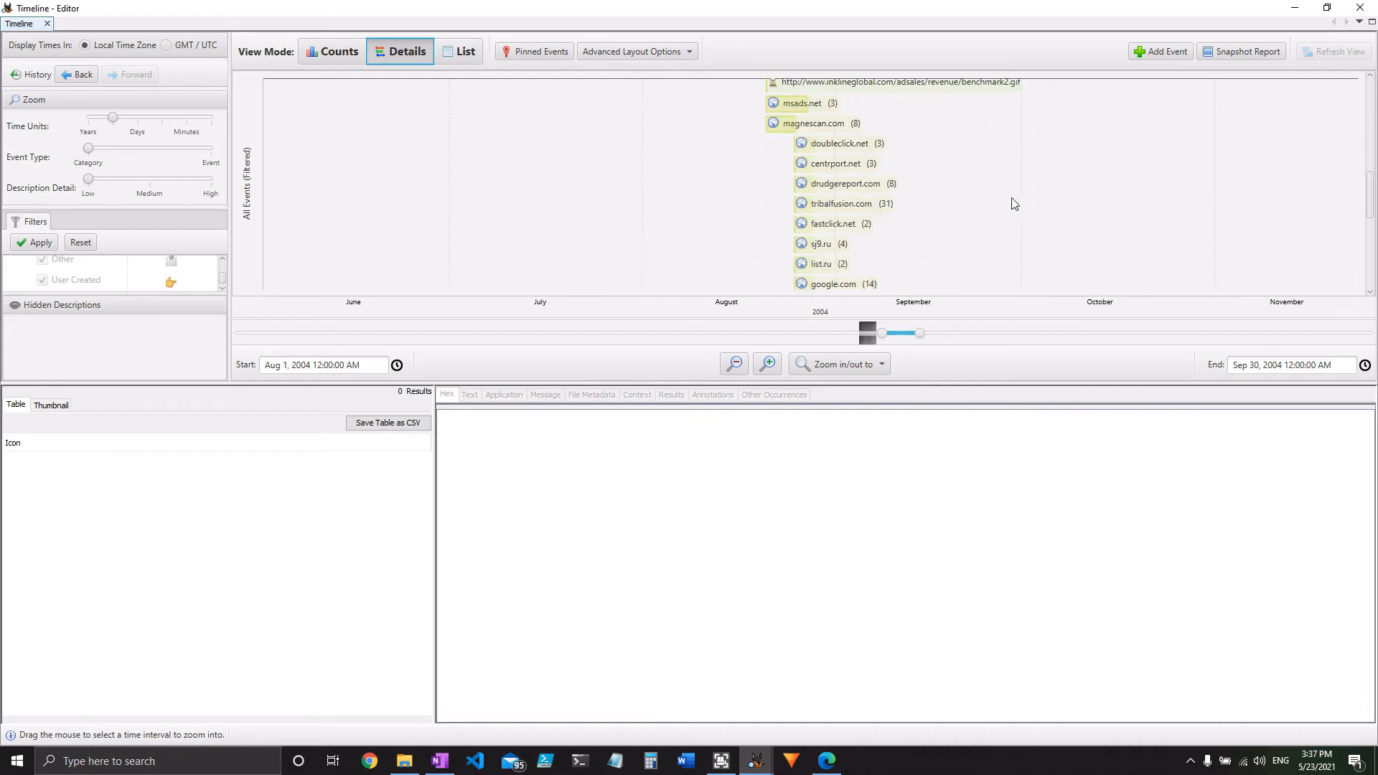
scroll(969, 208, down, 5)
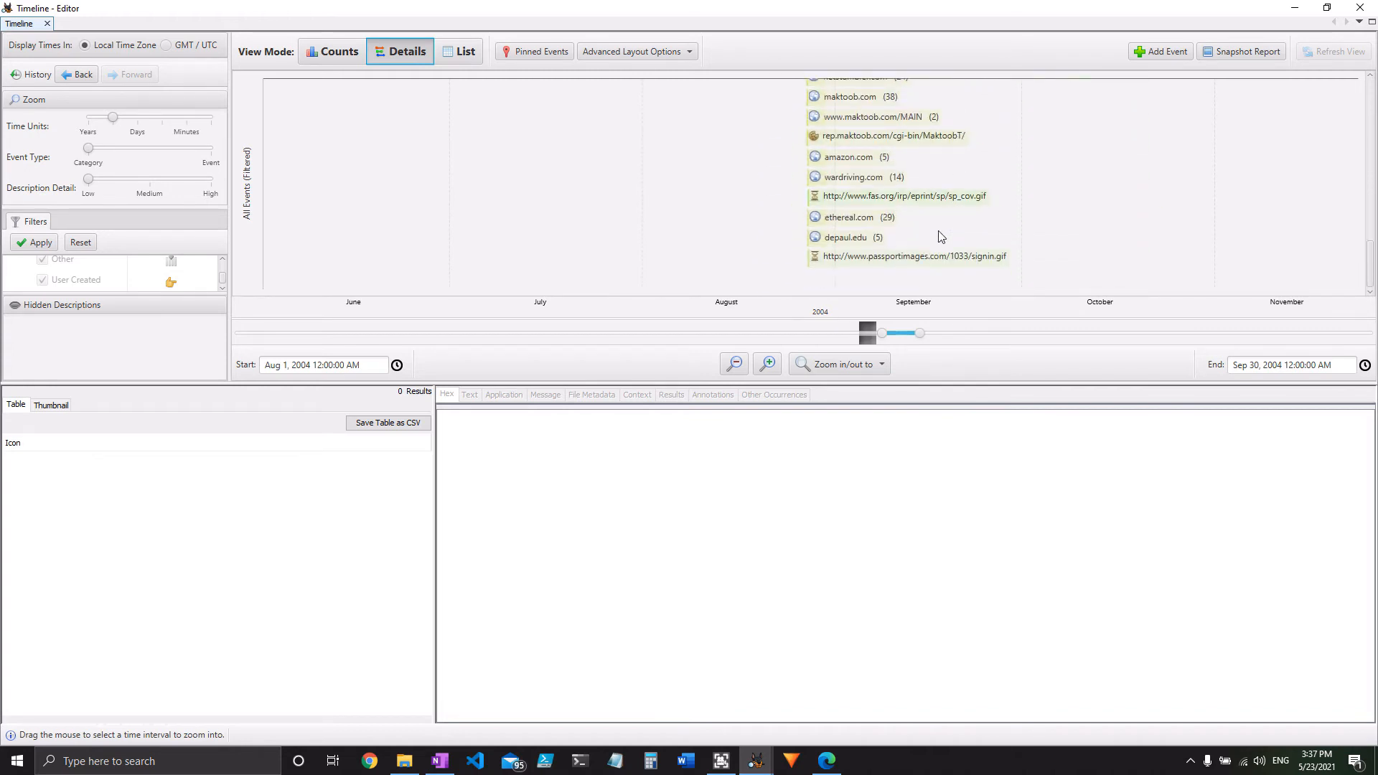
scroll(929, 237, up, 8)
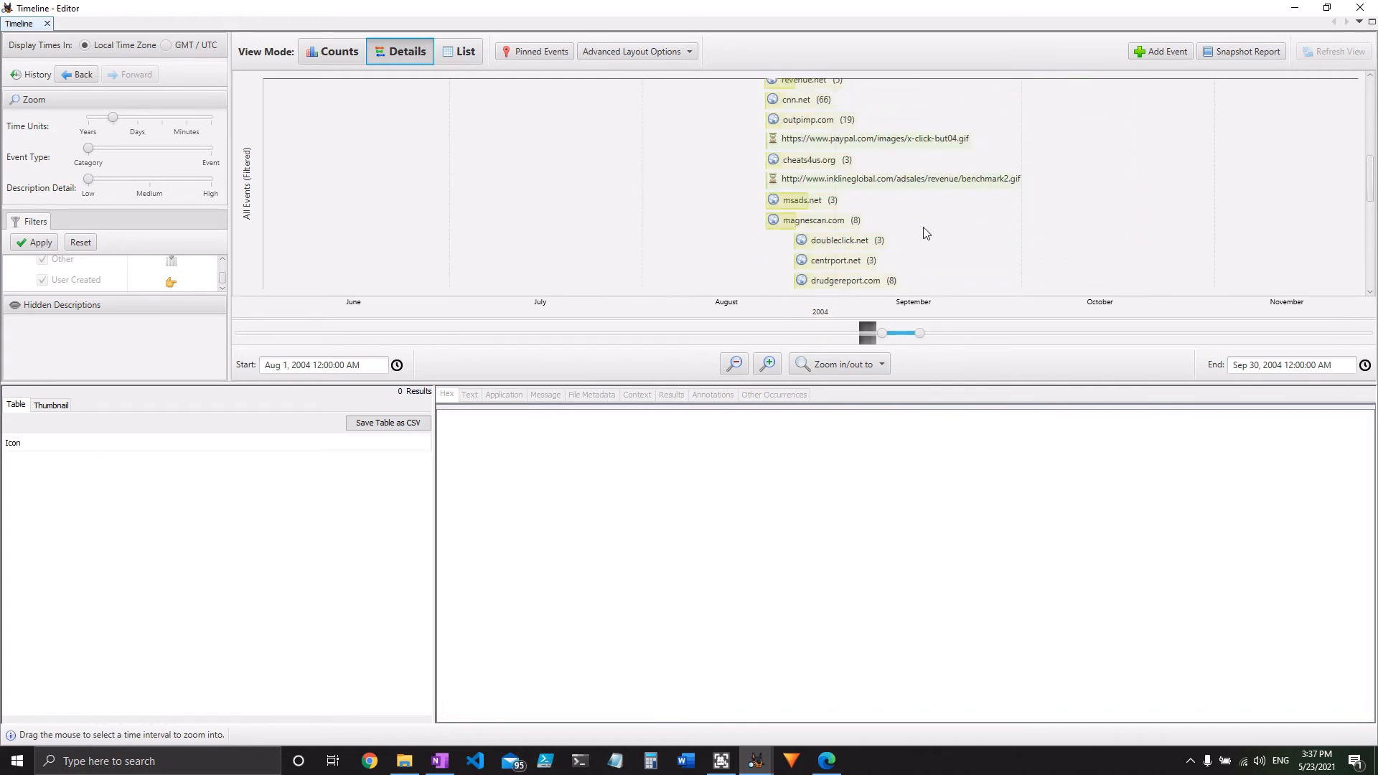
scroll(926, 233, up, 6)
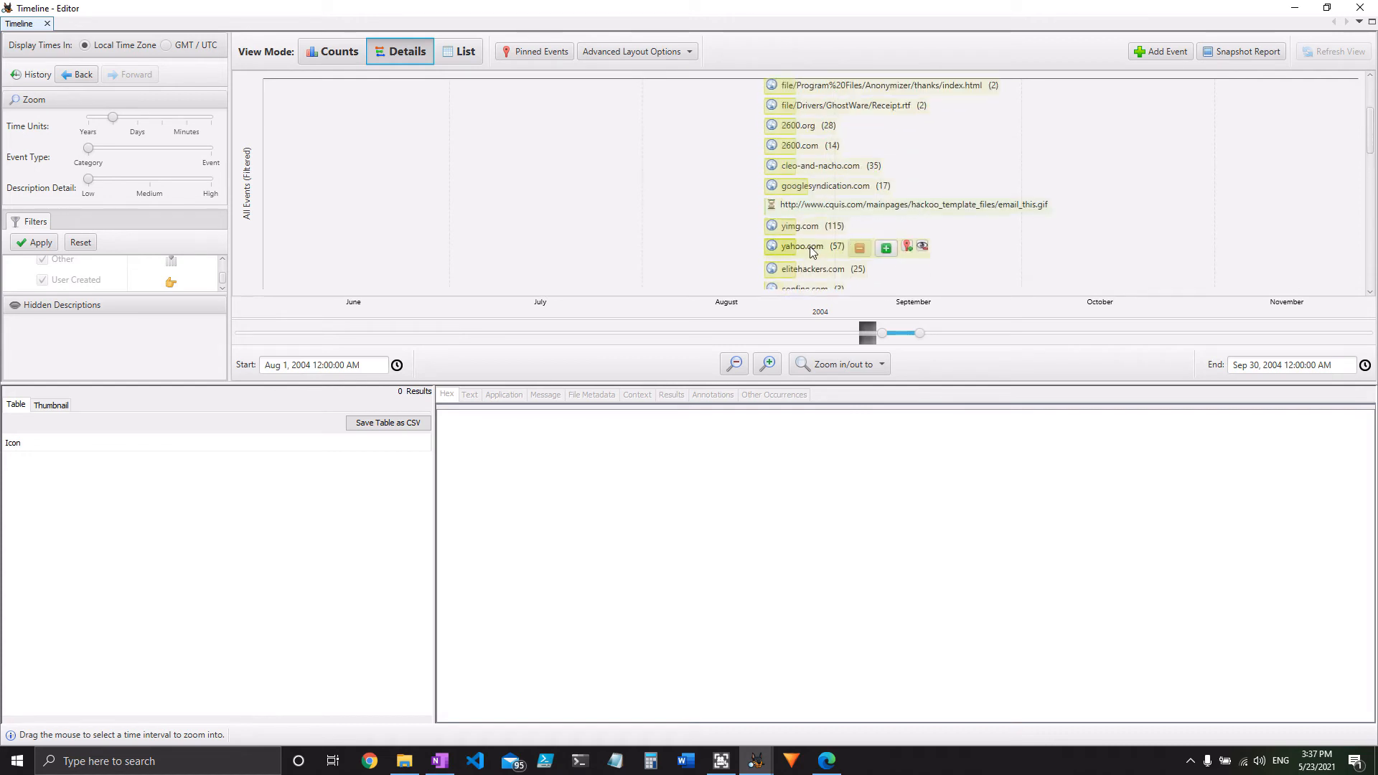
scroll(813, 251, up, 3)
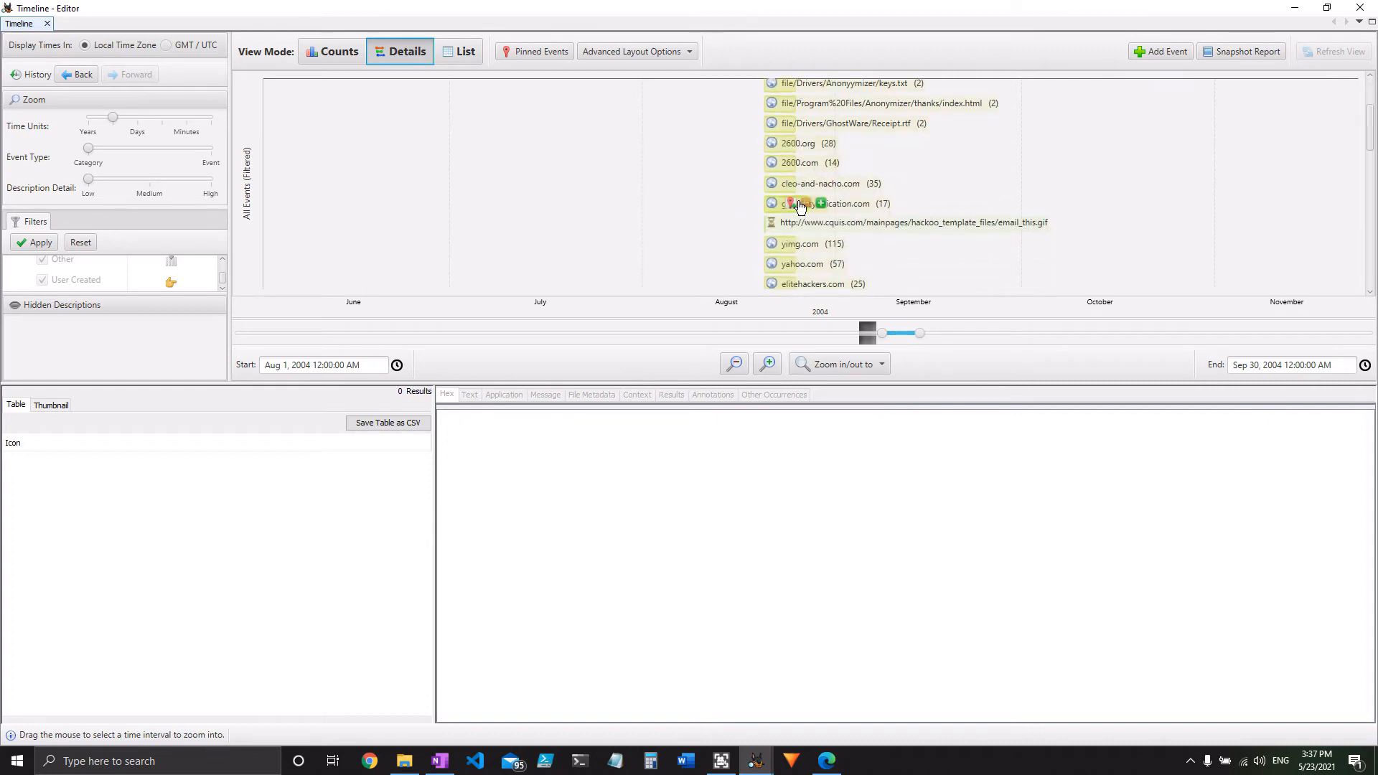
scroll(803, 205, down, 3)
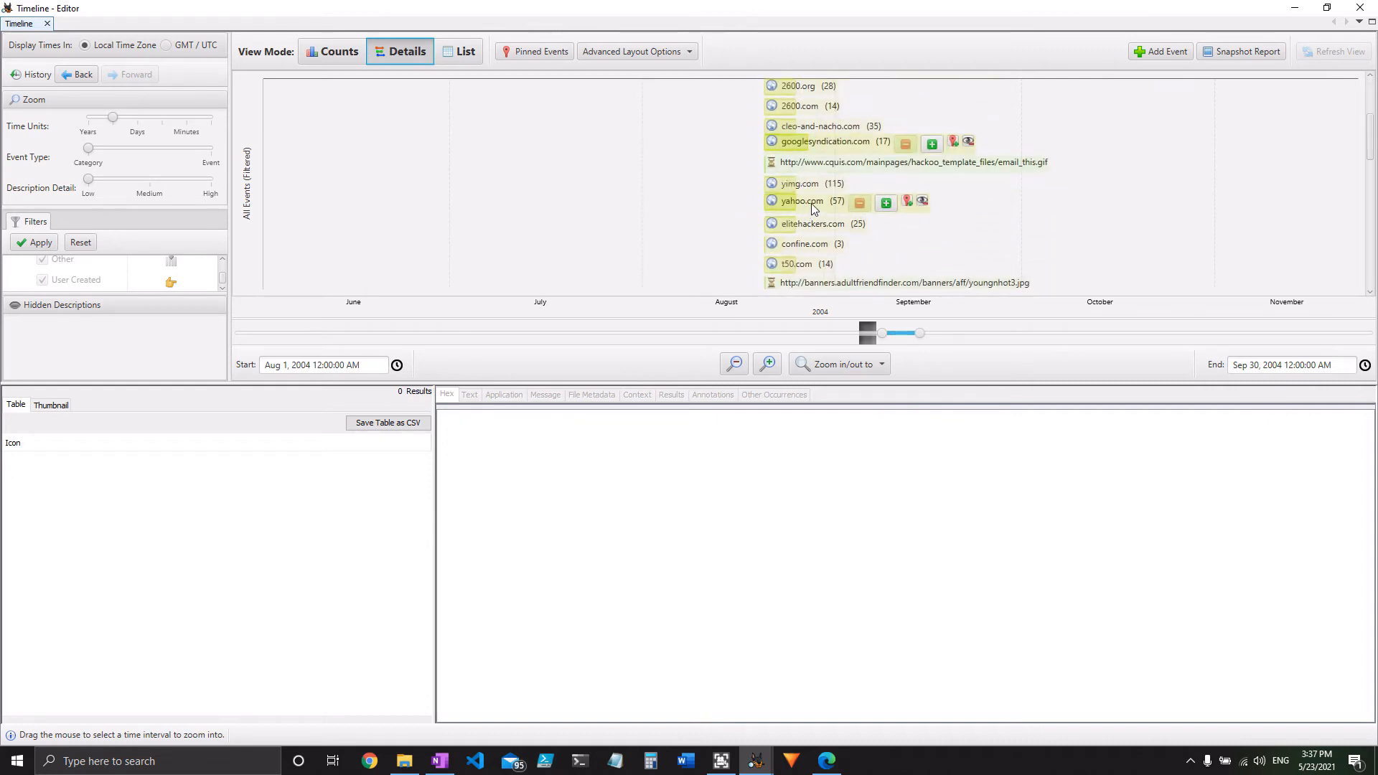
click(885, 204)
scroll(877, 228, down, 1)
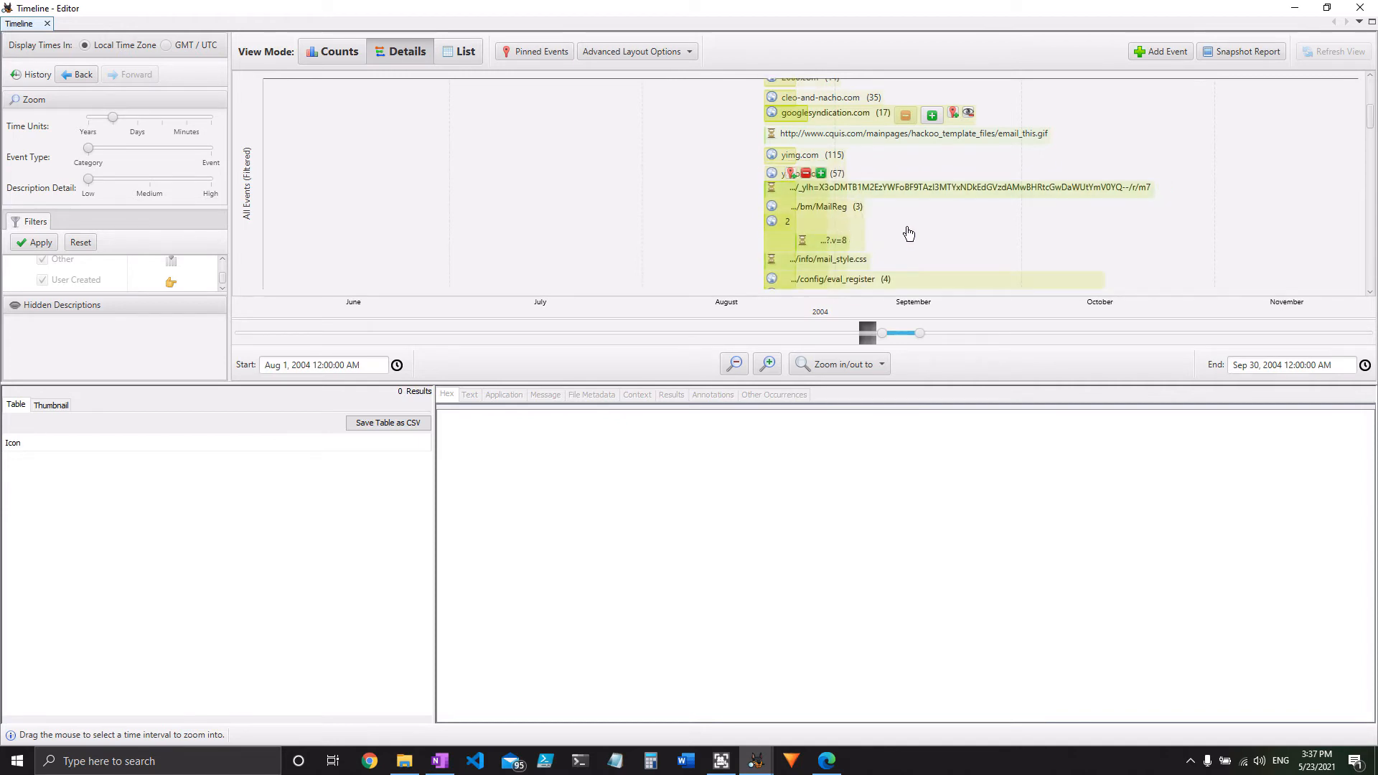
- Look through the yahoo.com cluster in the timeline and list the events of its .../ym/login entry
scroll(905, 228, down, 2)
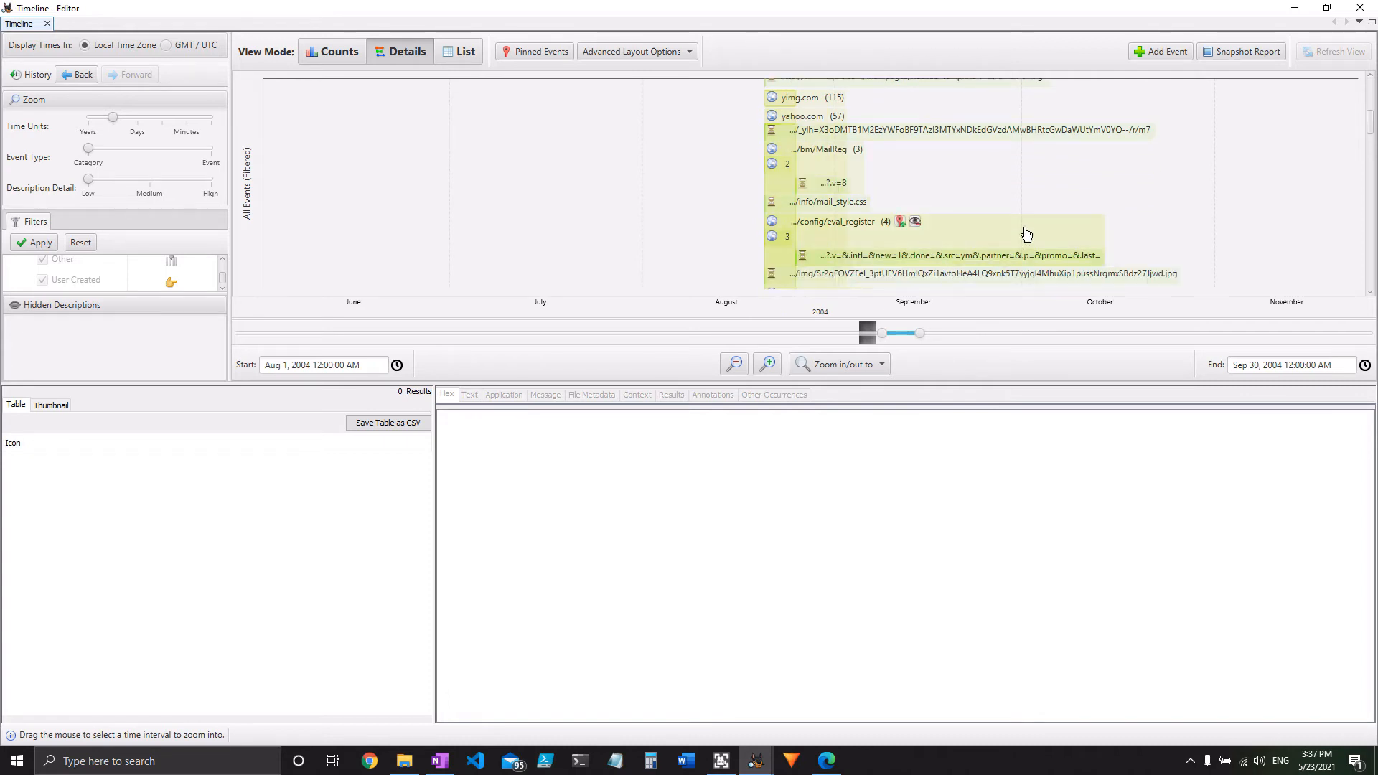
scroll(1025, 231, down, 3)
scroll(922, 237, down, 4)
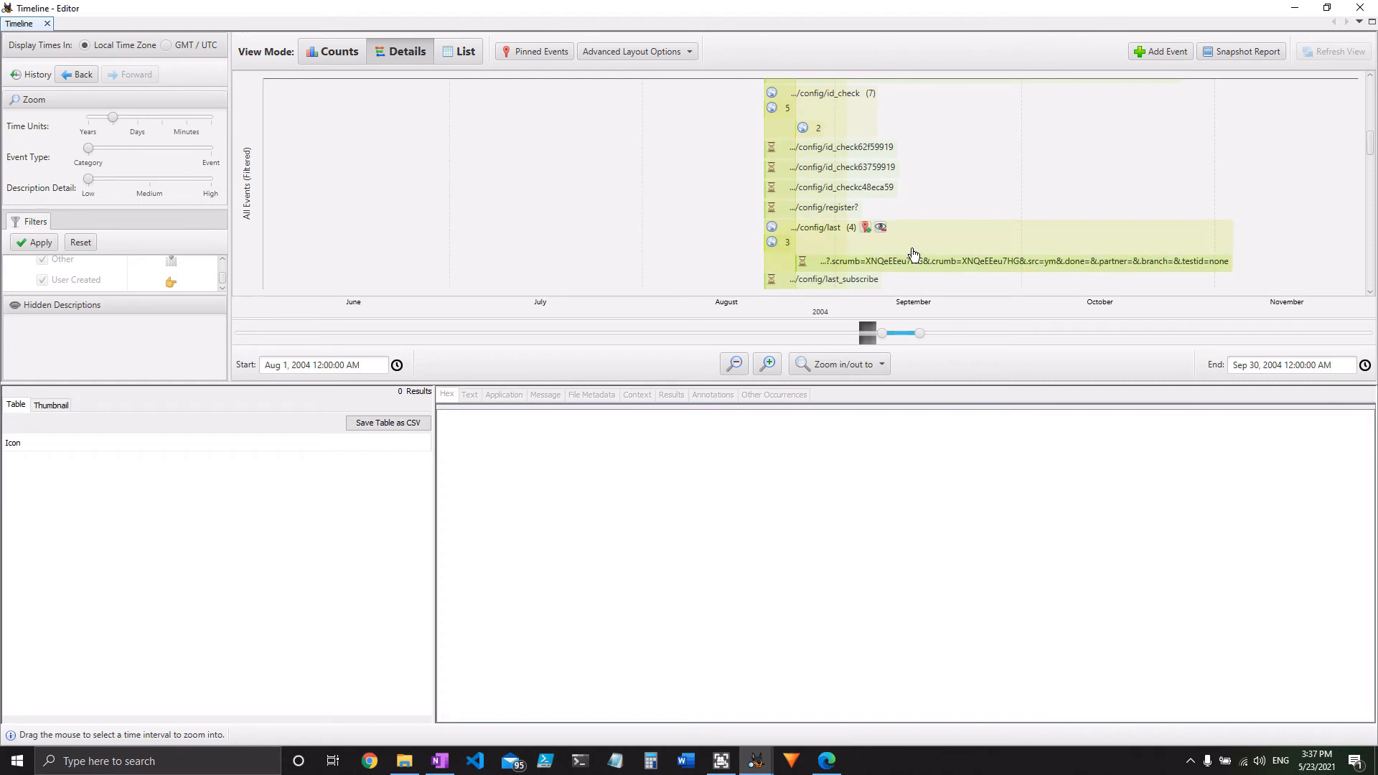
scroll(913, 258, down, 2)
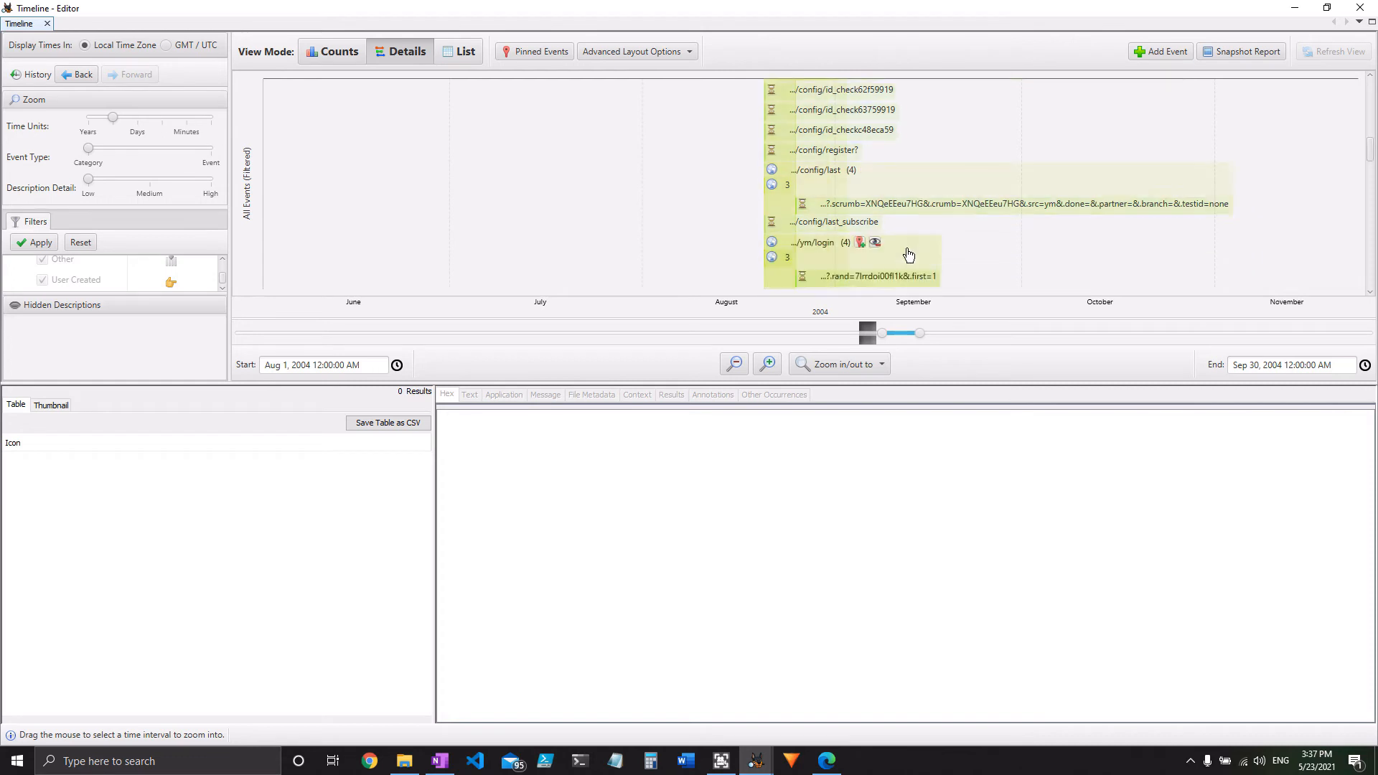
click(857, 259)
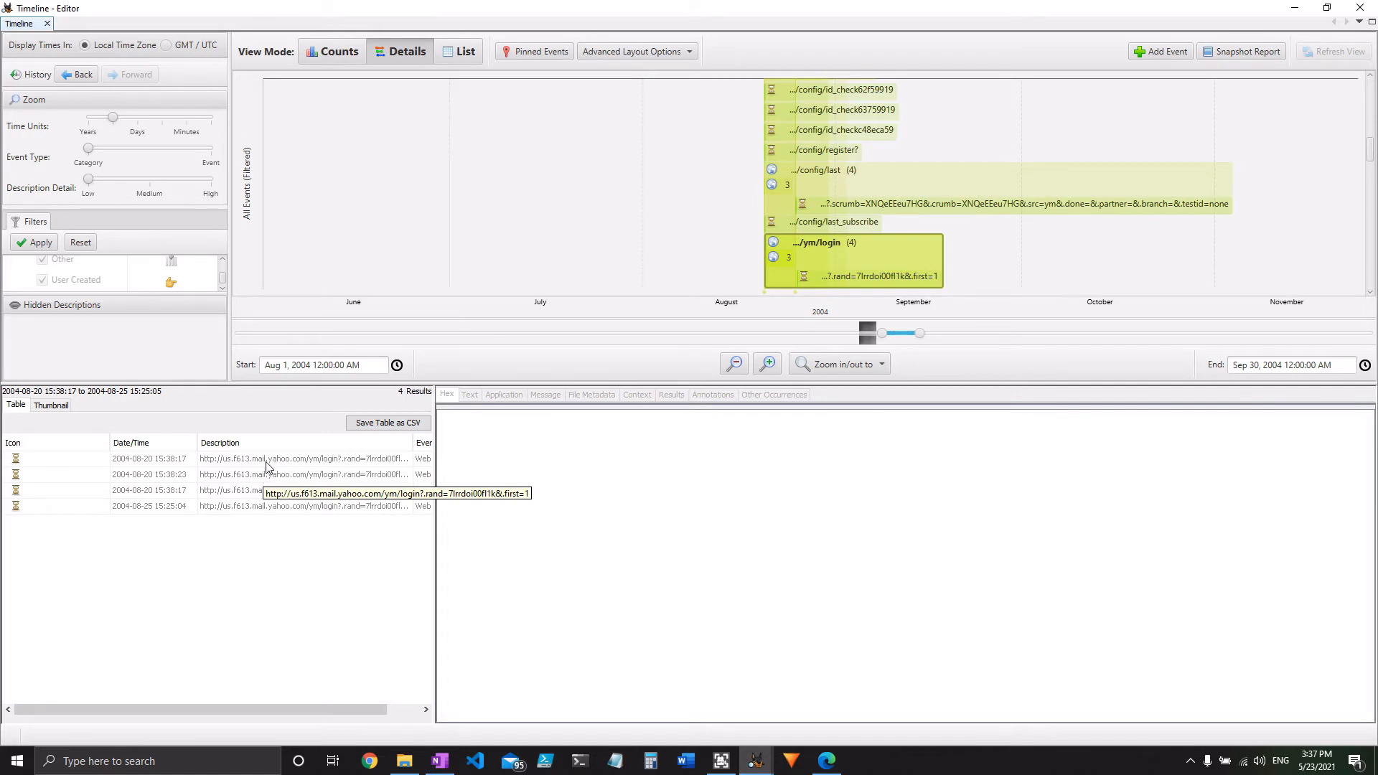
- Widen the results table to show the full event types and view the first Yahoo login event's result details
drag(436, 470, 444, 470)
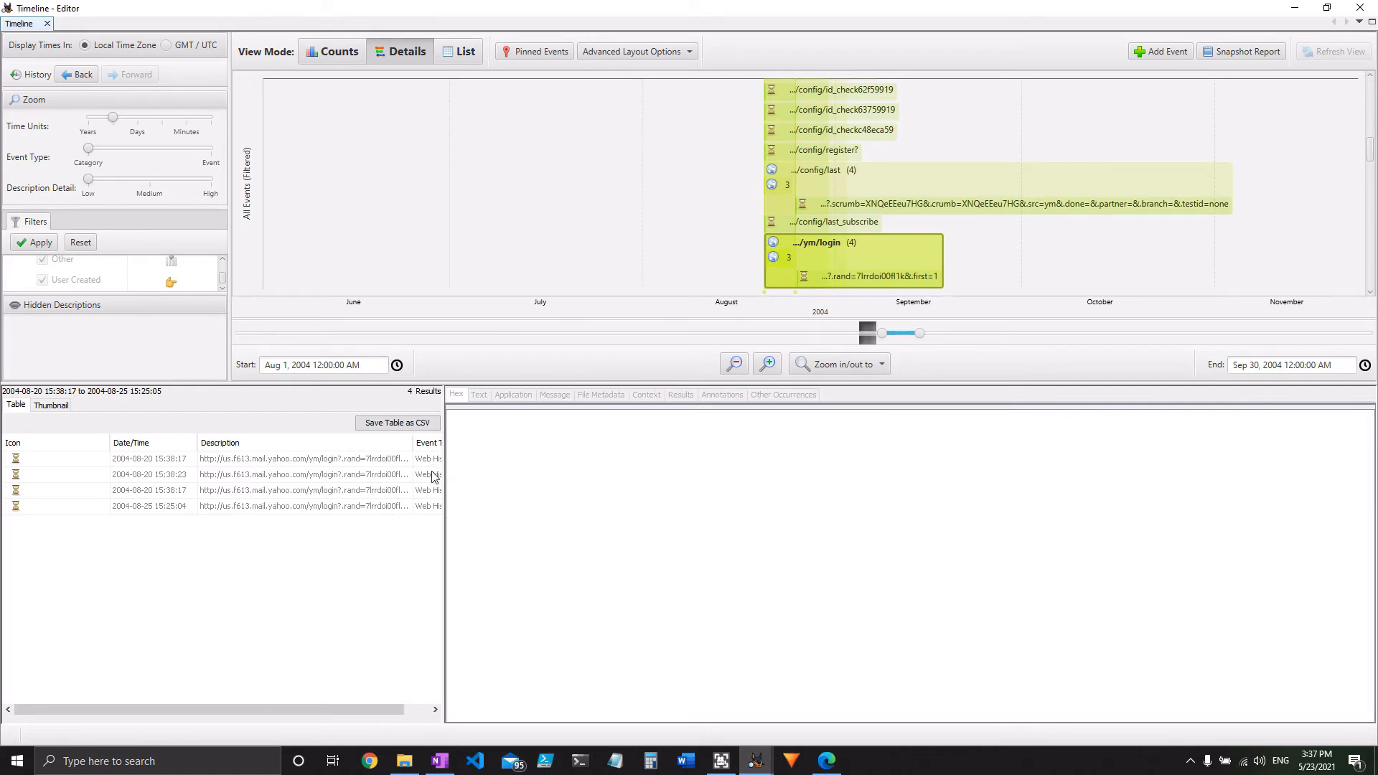
click(436, 464)
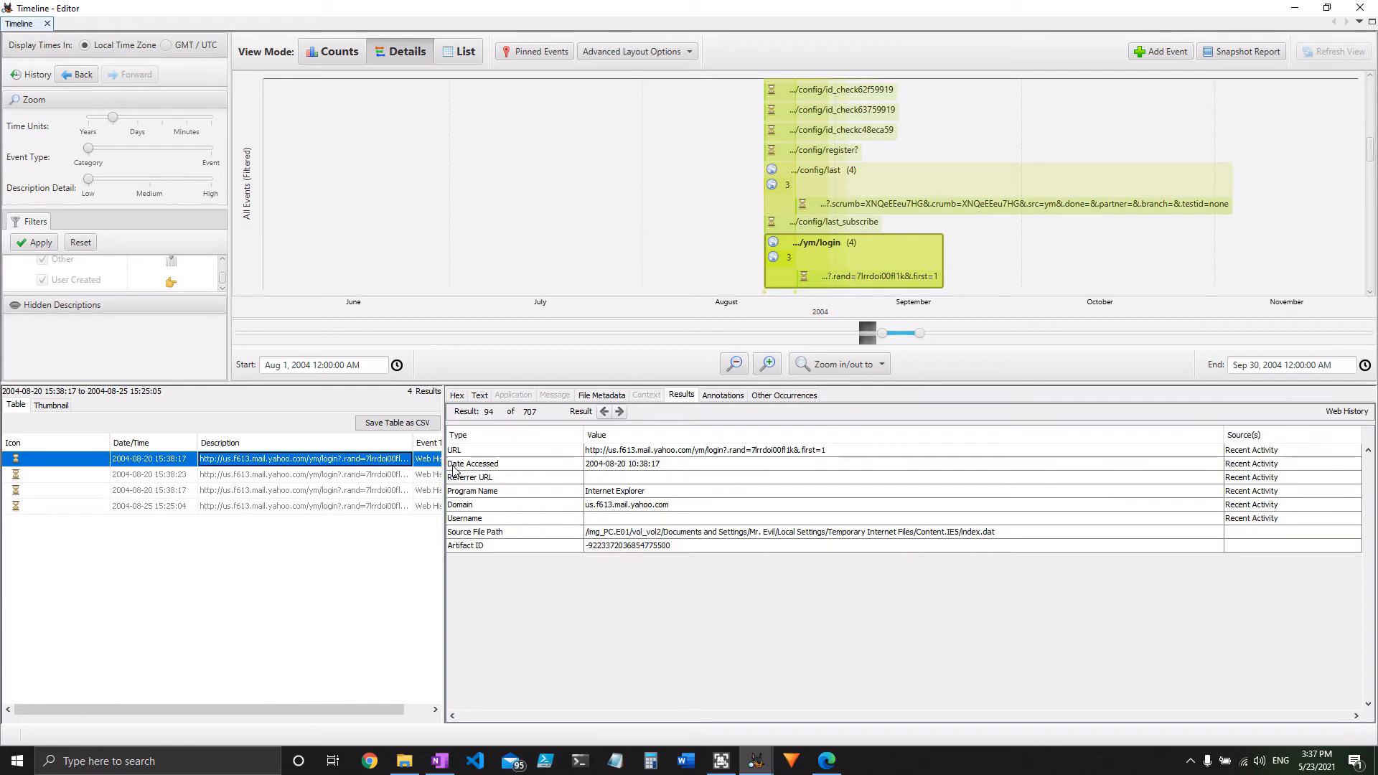
drag(445, 471, 472, 477)
click(563, 478)
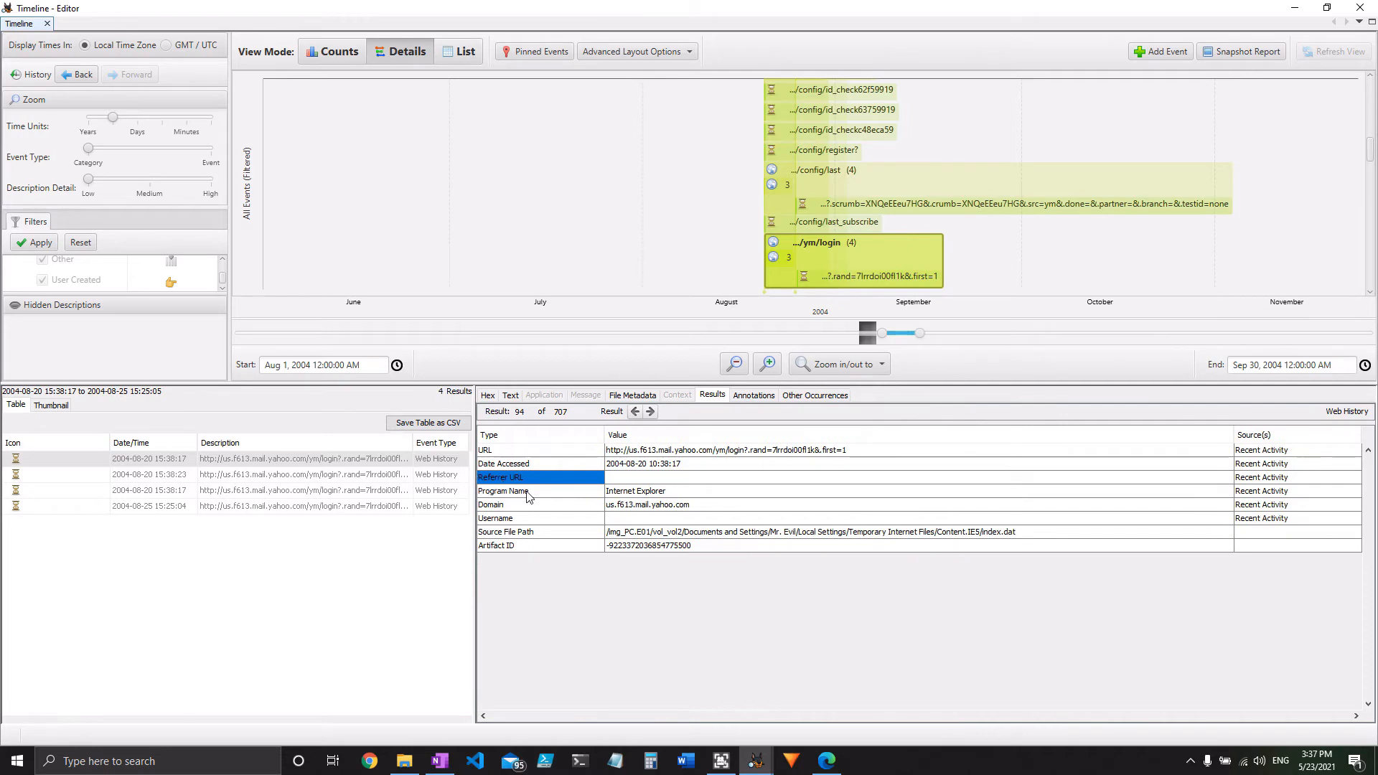
- Check the second and third Yahoo login events, and read the indexed text of the third one's source file
click(324, 475)
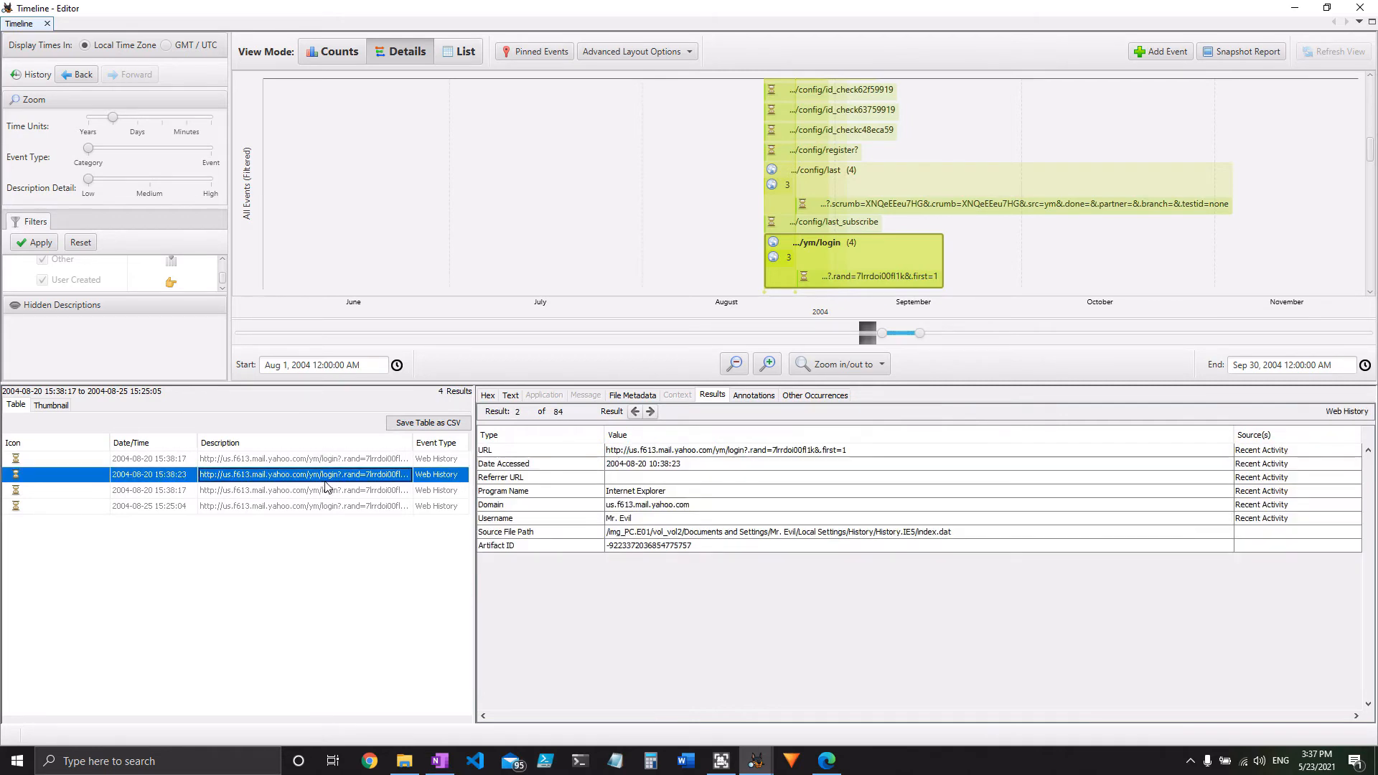
click(327, 491)
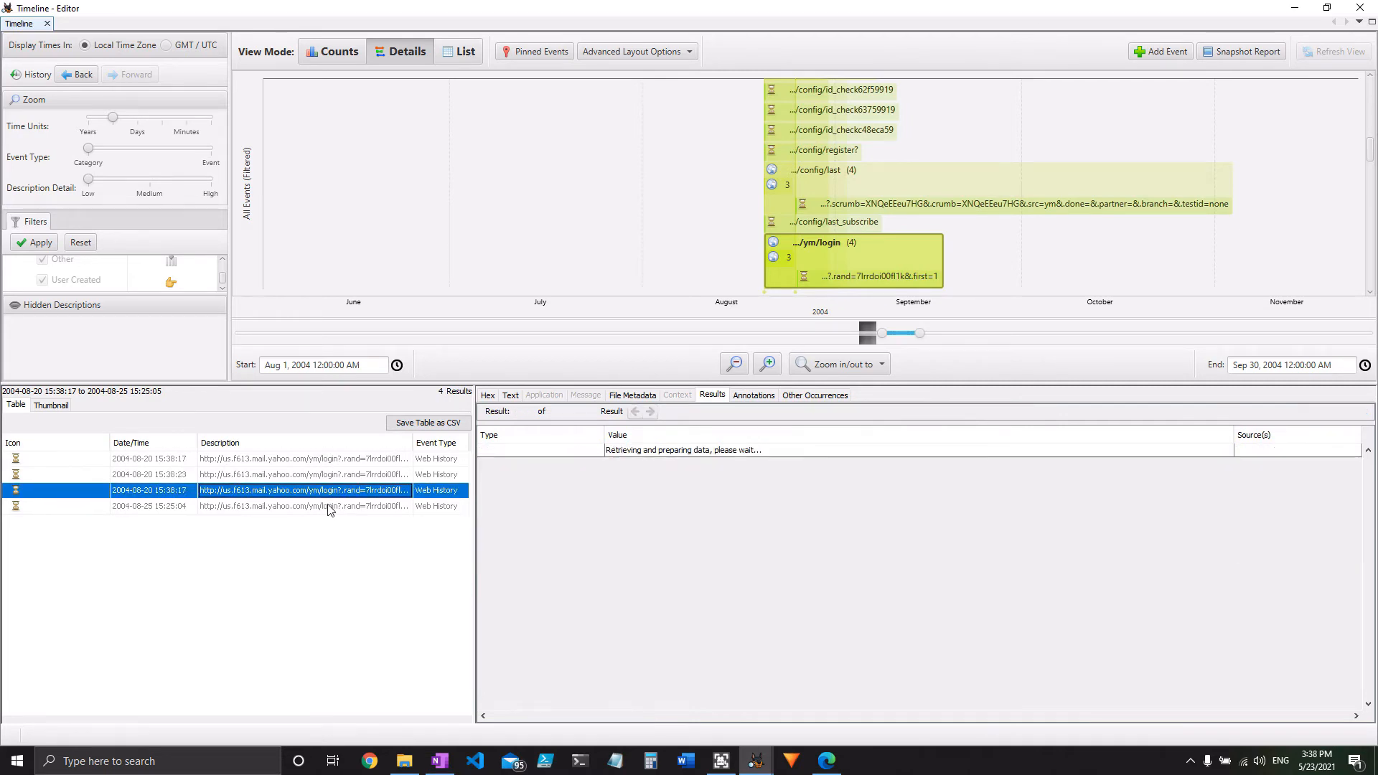
click(510, 397)
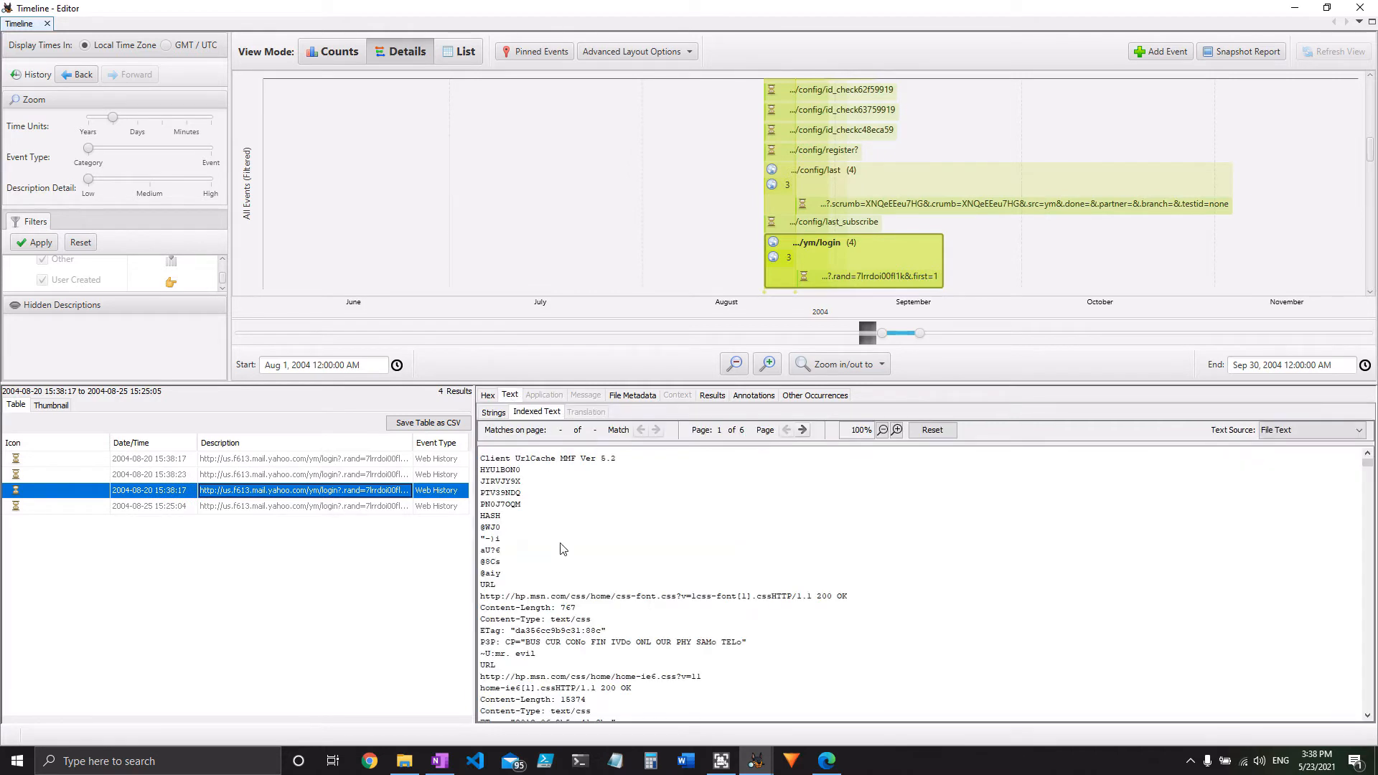
scroll(573, 579, down, 5)
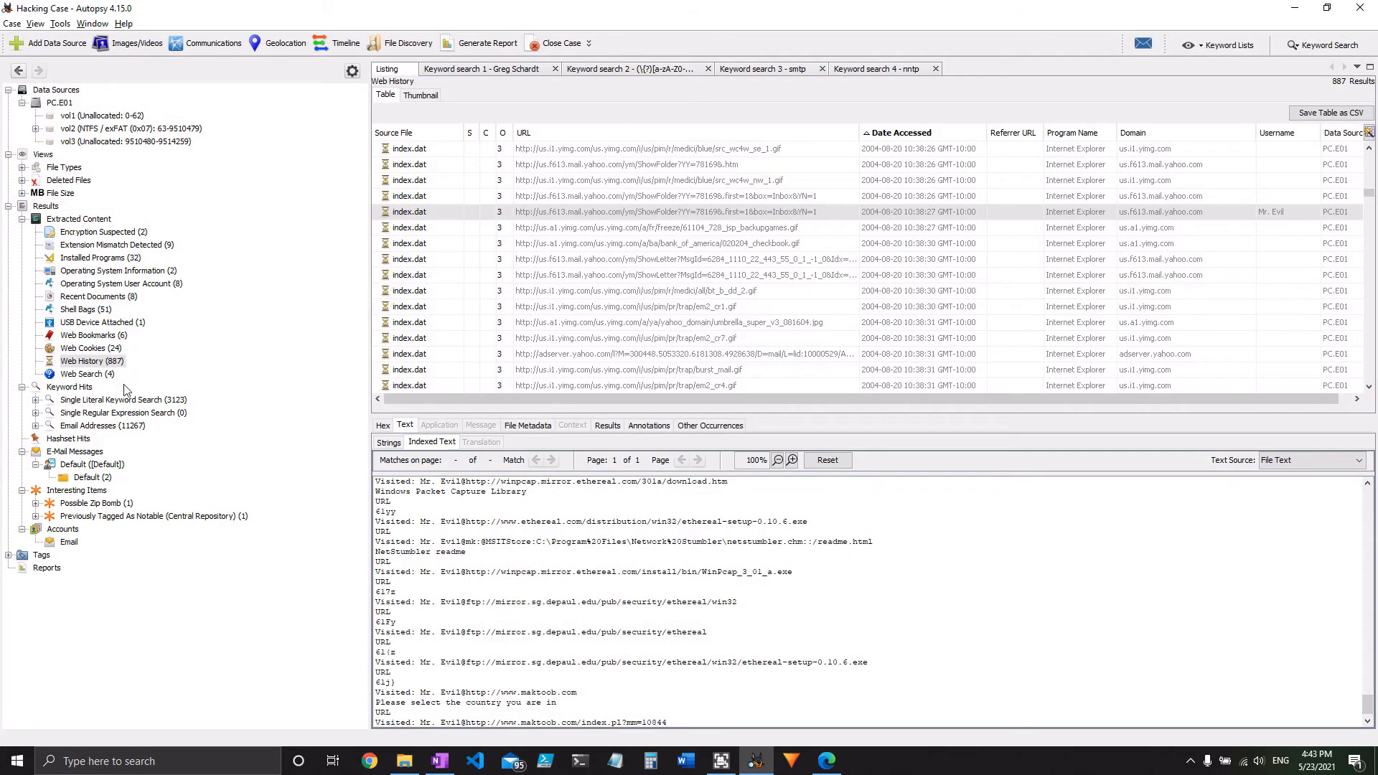
- Expand the Email Addresses keyword hits in the case tree and list all addresses matched by the regular expression
click(116, 425)
click(36, 426)
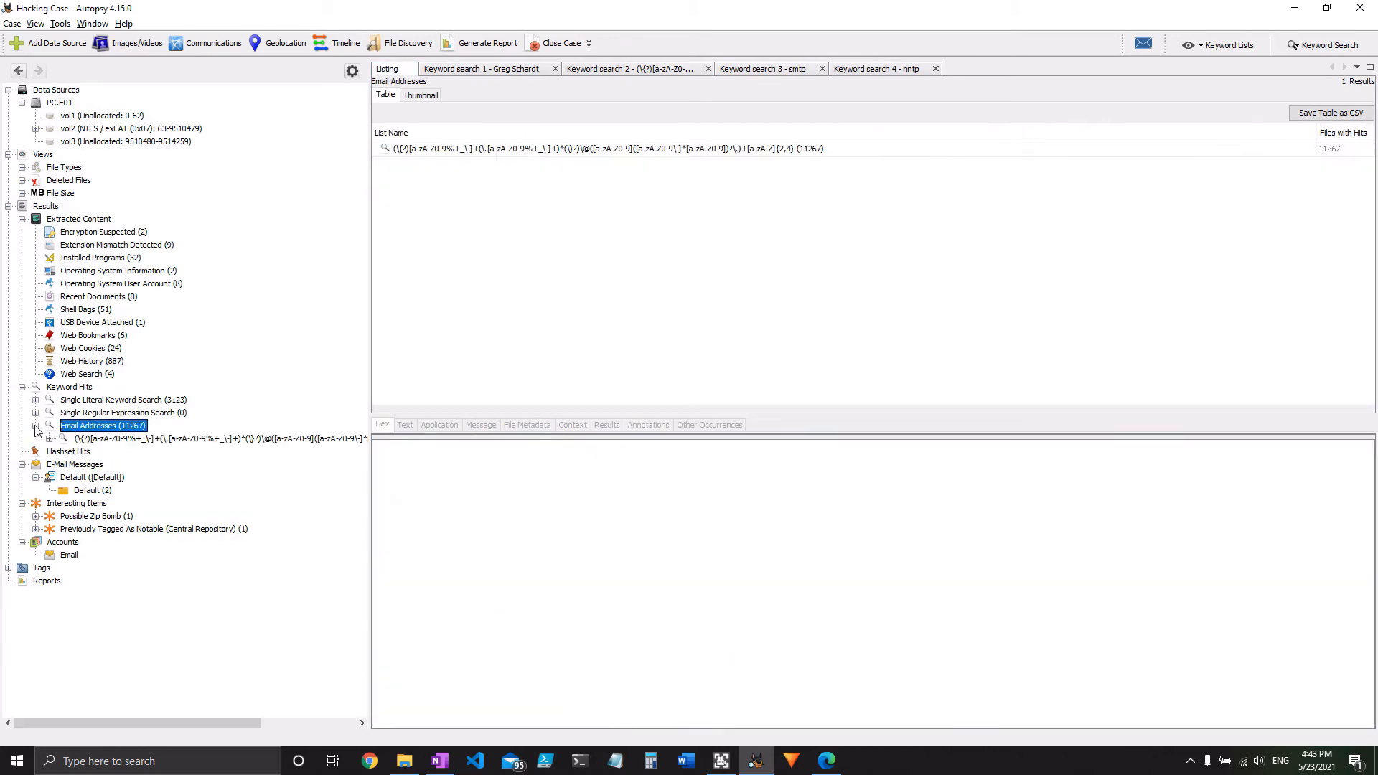
click(115, 438)
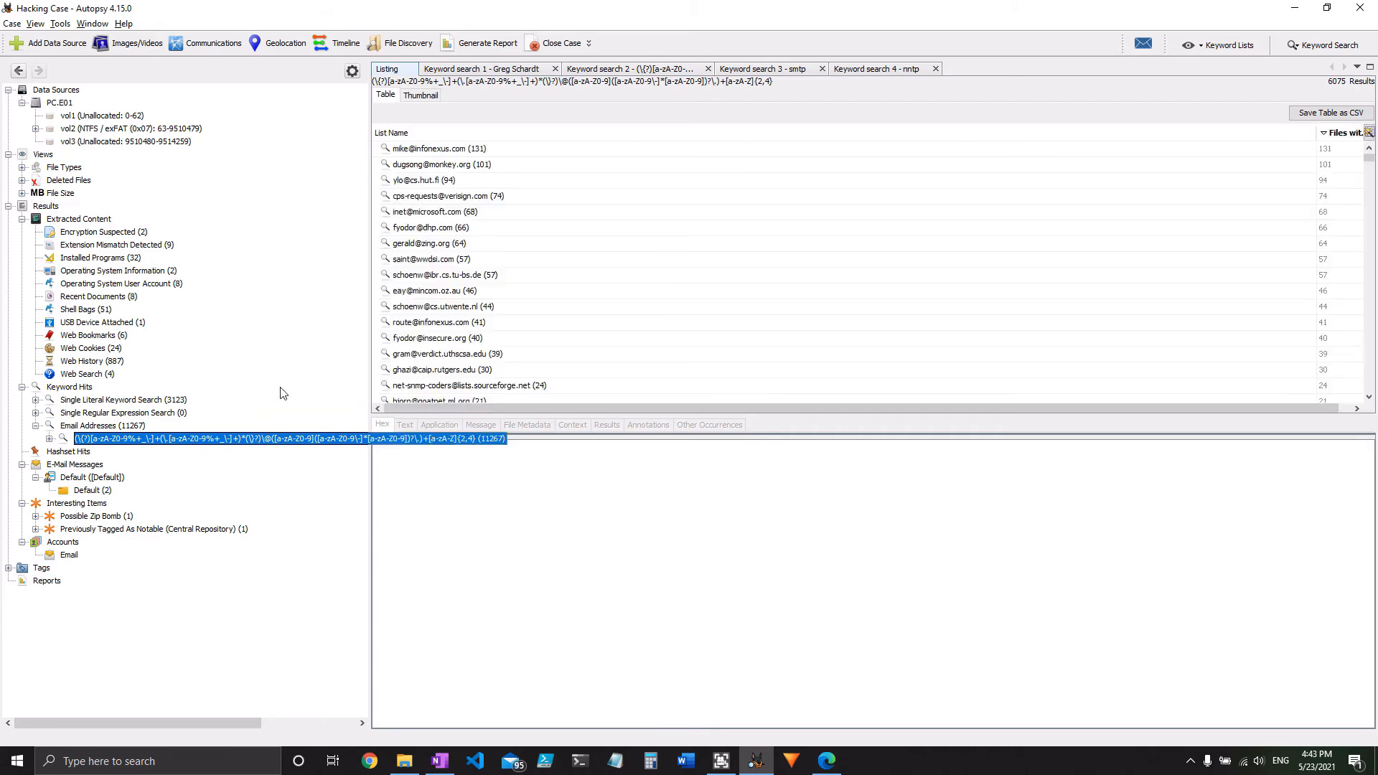
- Find the address starting with "mrevil" in the email hits and list the files containing it
click(581, 213)
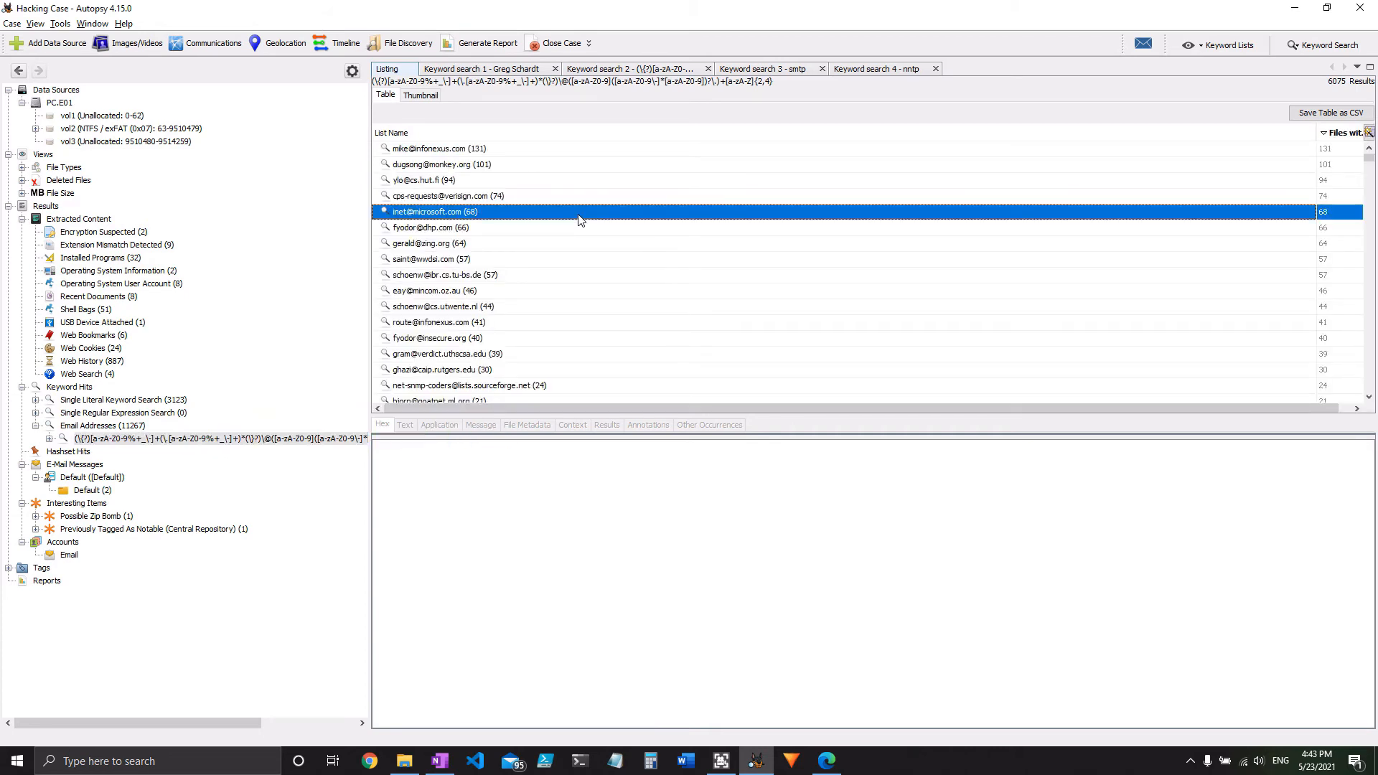
text(mrevil)
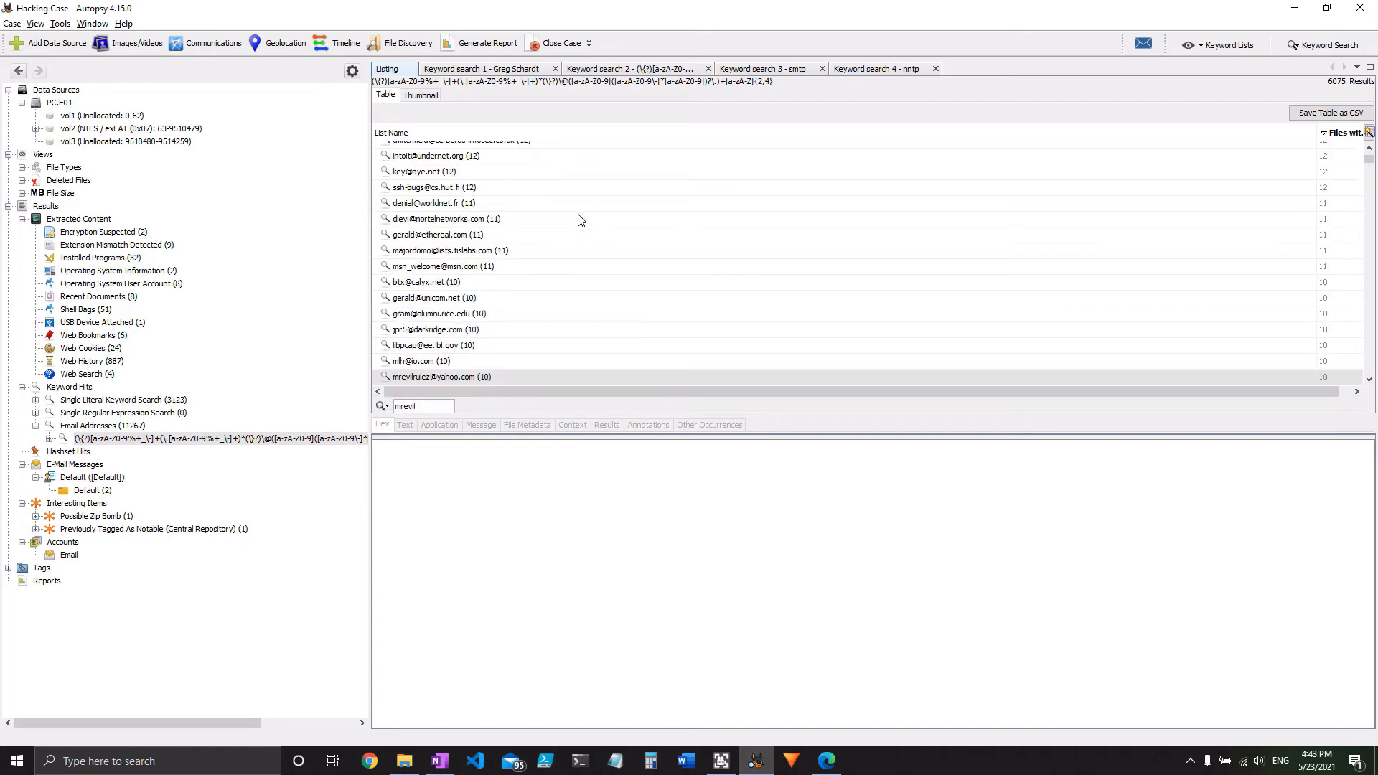
key(Return)
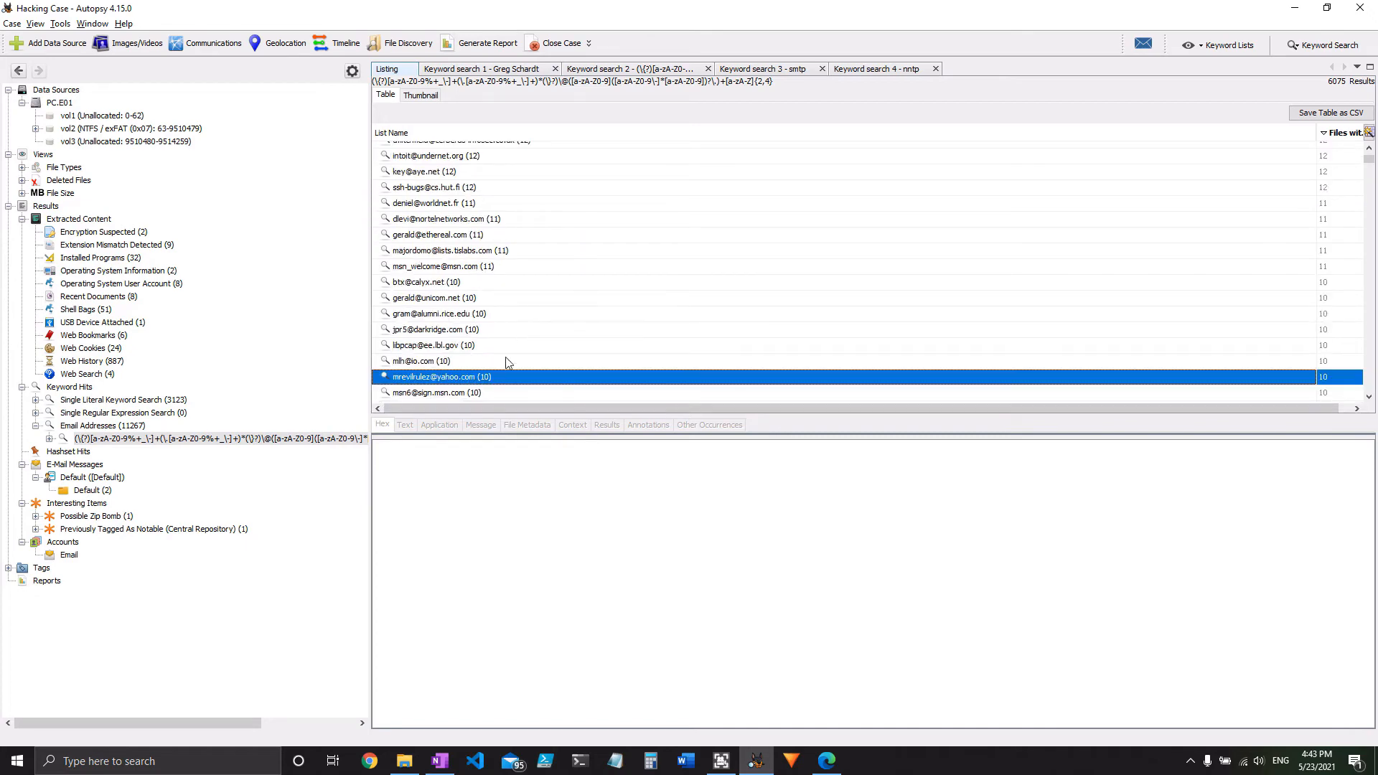
double_click(495, 377)
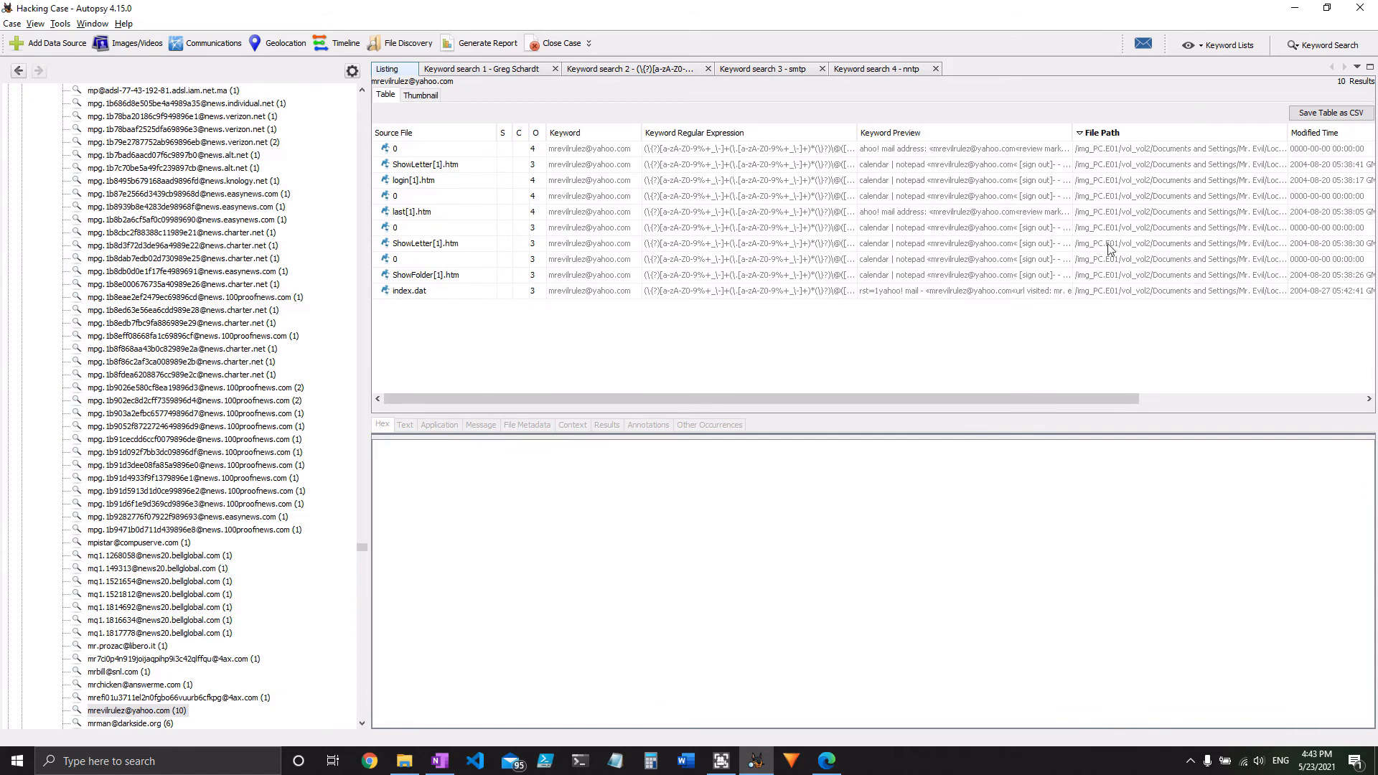
- Widen the File Path column of the keyword hits so the full paths can be read
drag(1091, 400, 1168, 400)
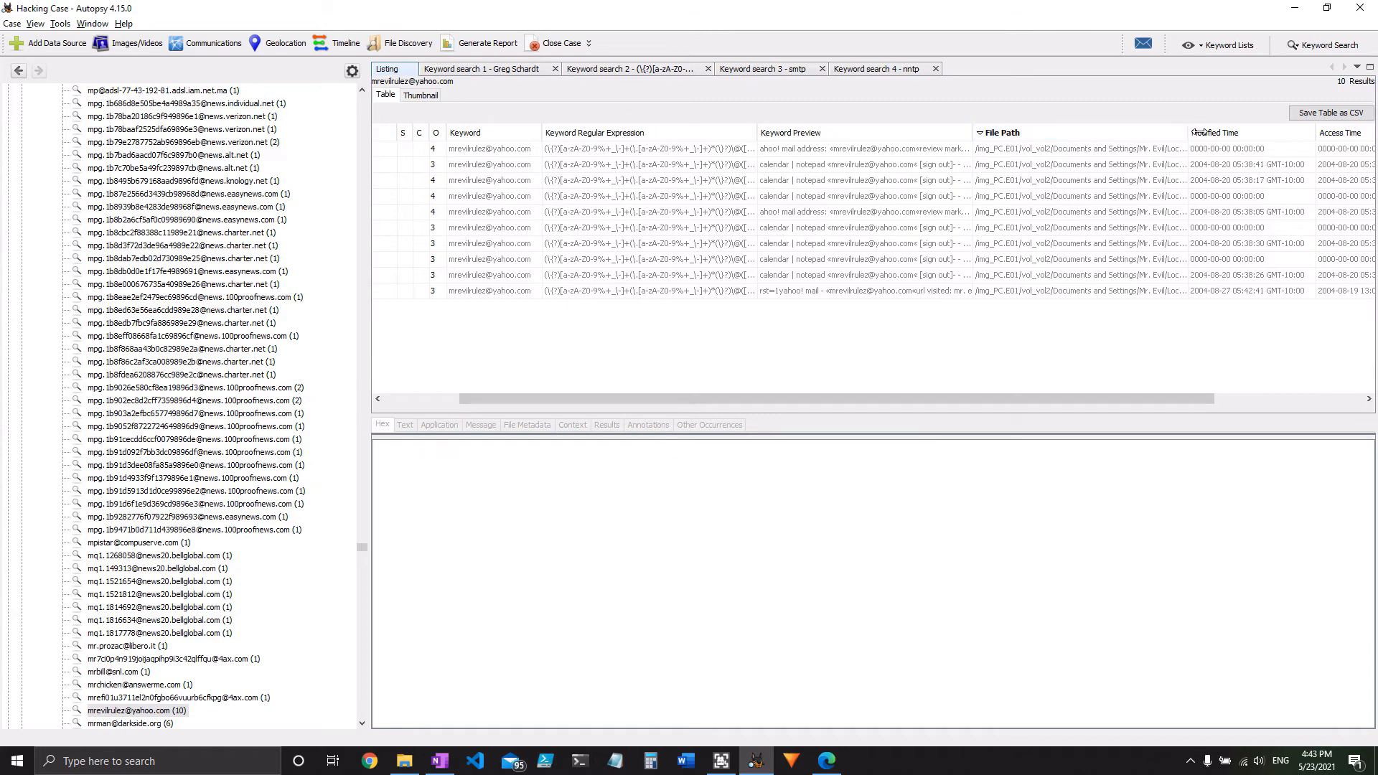
drag(1188, 135, 1344, 135)
drag(994, 399, 1122, 399)
drag(1157, 134, 1300, 134)
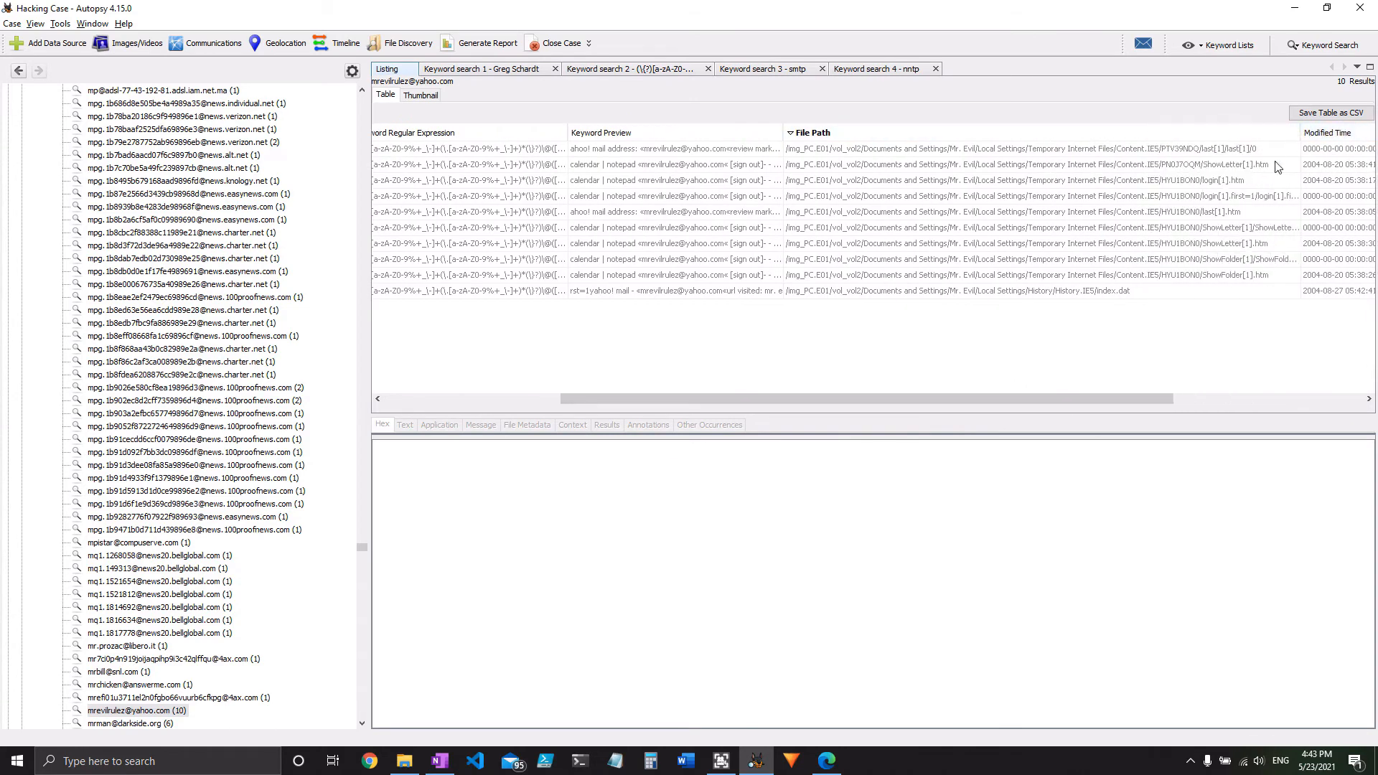
- Open the index.dat hit from History.IE5 and read the visited URLs in its indexed text
click(1027, 292)
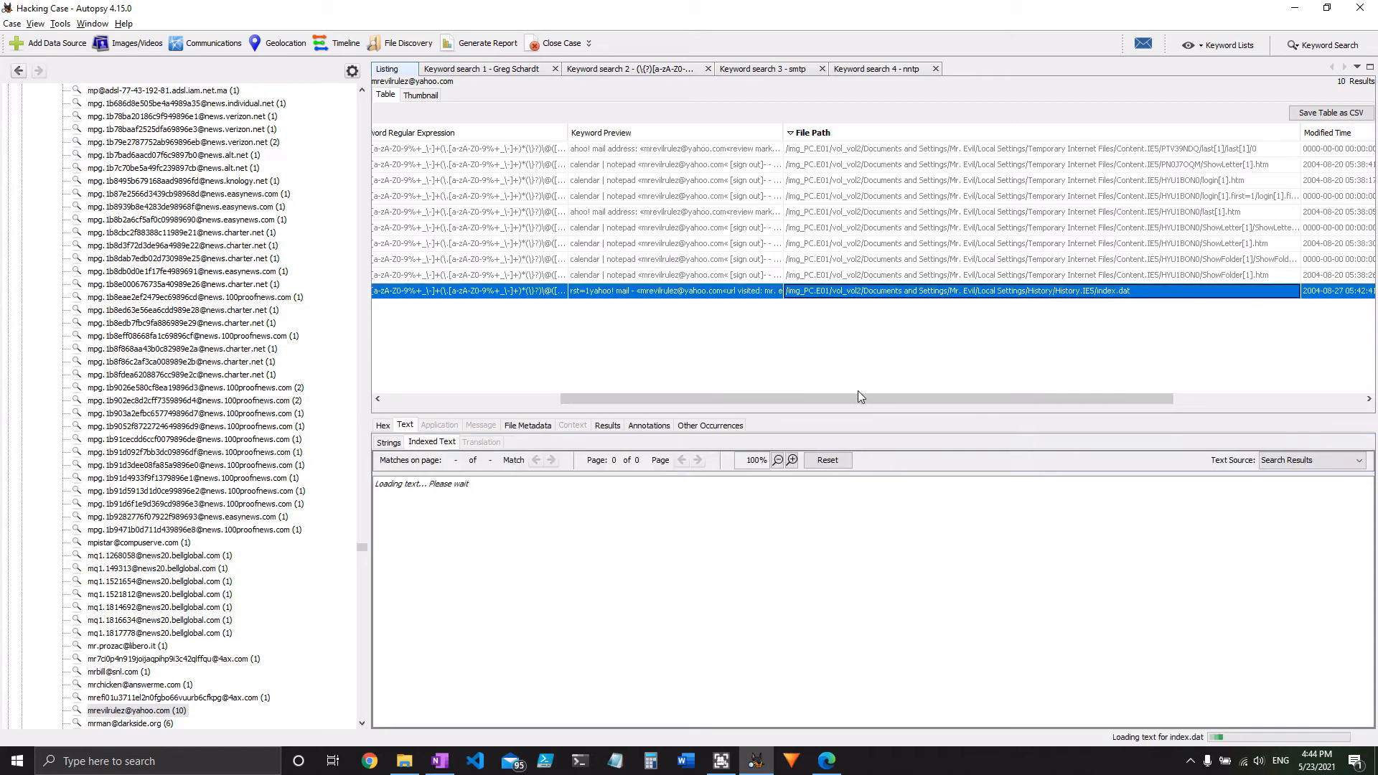
drag(856, 395, 635, 399)
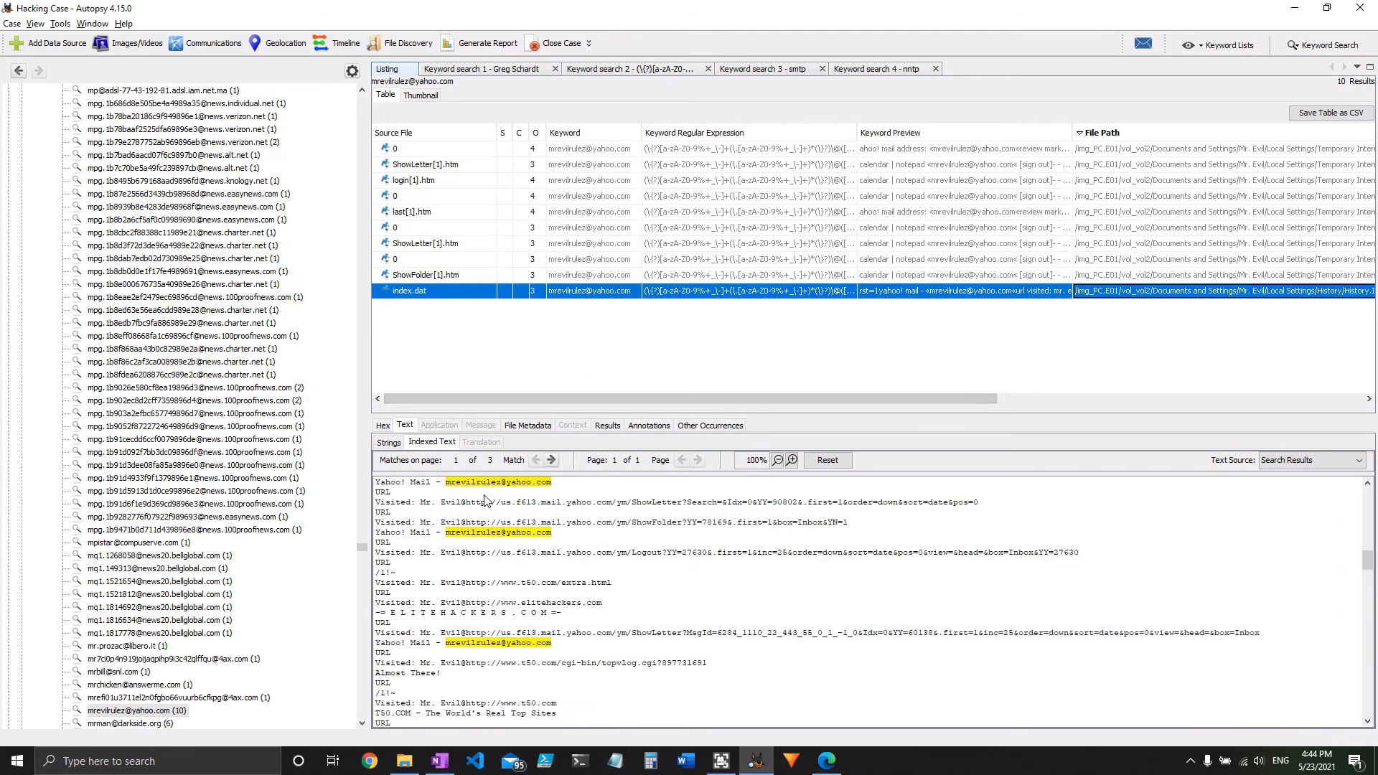
scroll(496, 531, down, 5)
scroll(498, 537, down, 10)
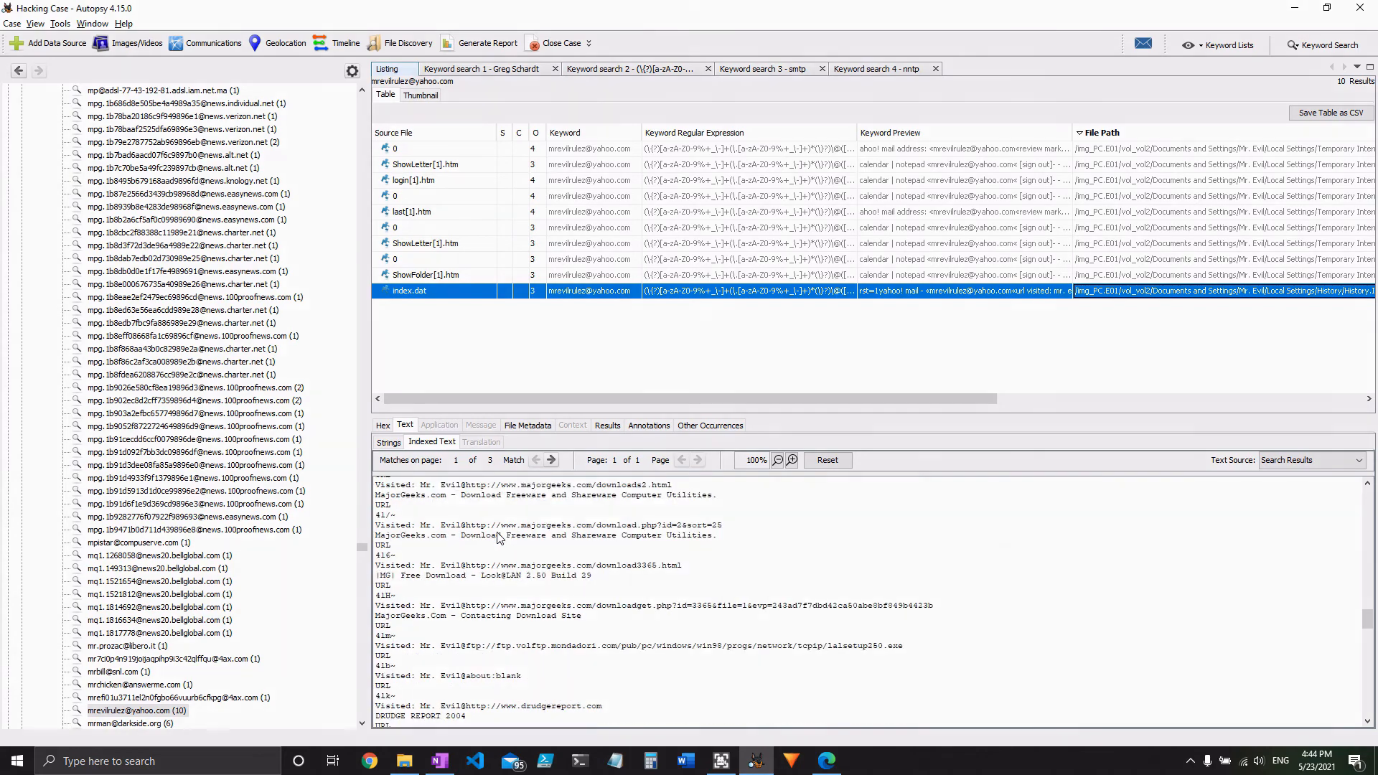
scroll(506, 546, down, 5)
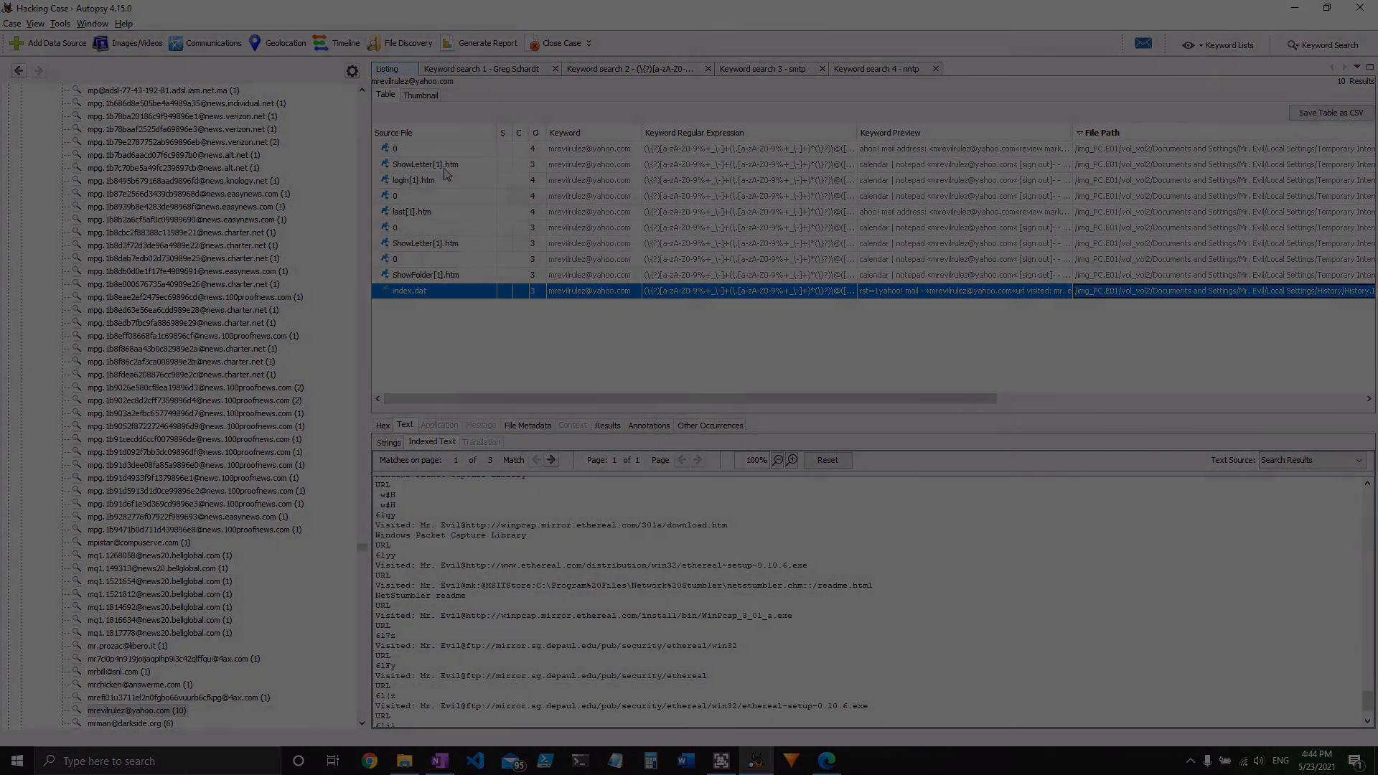
- Open both ShowLetter[1].htm hits and read the Yahoo welcome message, including its recipient, in the second one's indexed text
click(446, 170)
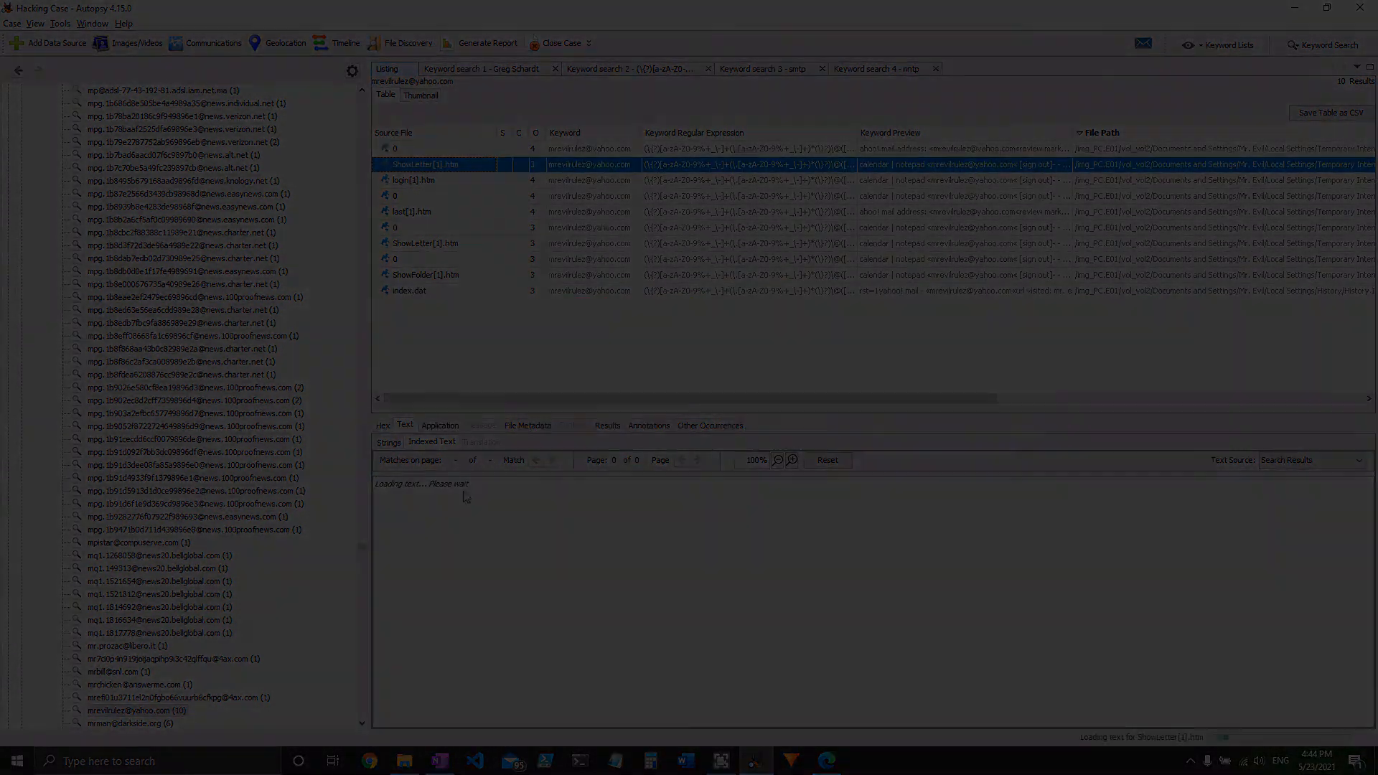
click(491, 246)
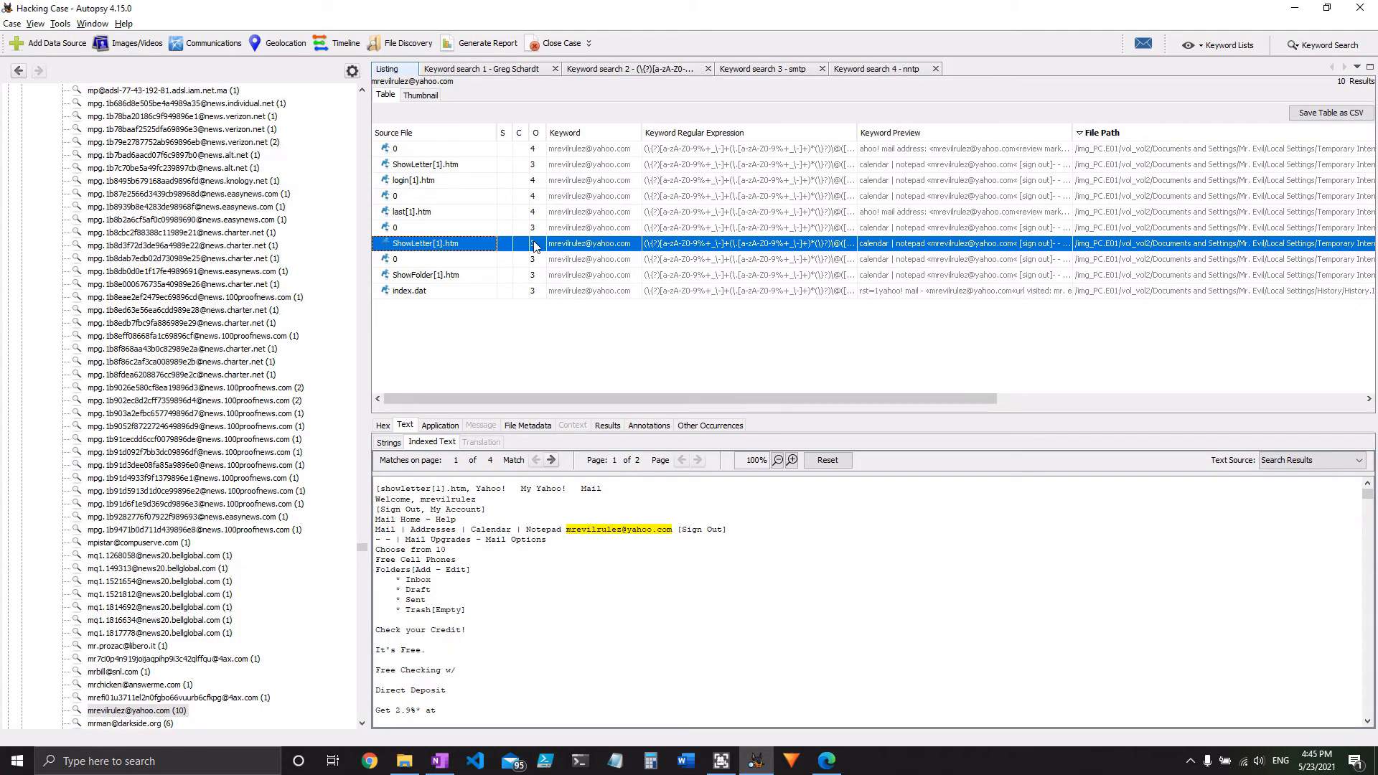
scroll(534, 246, down, 1)
scroll(444, 563, down, 4)
scroll(440, 583, up, 2)
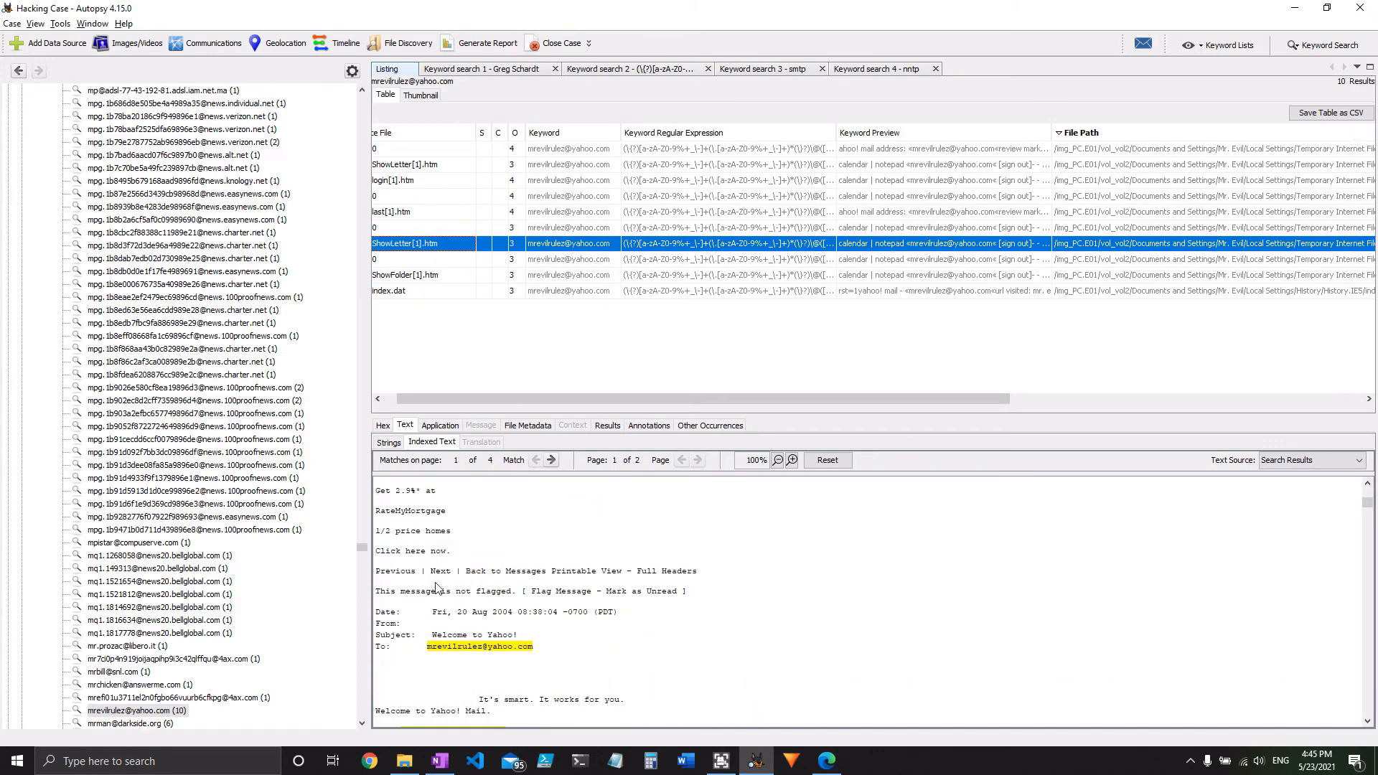
drag(428, 647, 491, 646)
scroll(528, 649, down, 10)
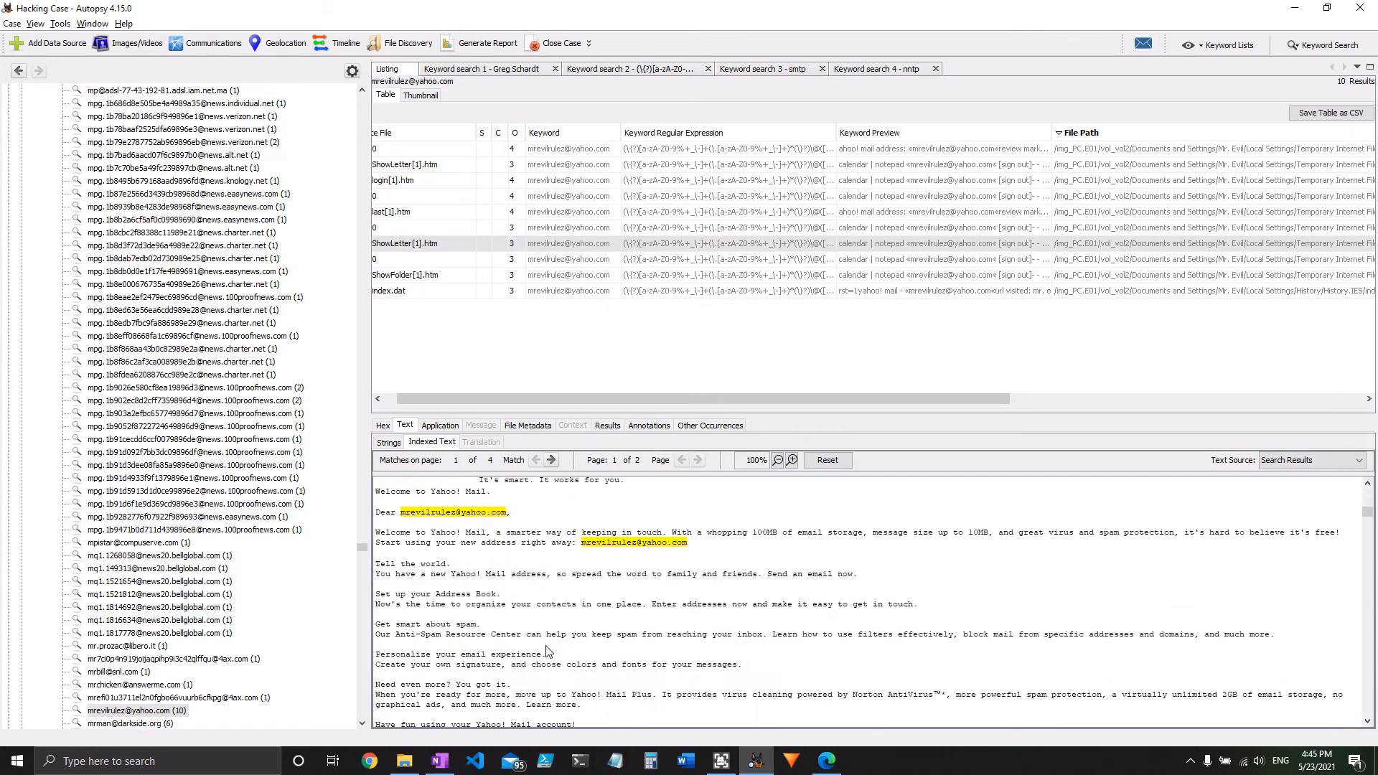
scroll(549, 648, down, 10)
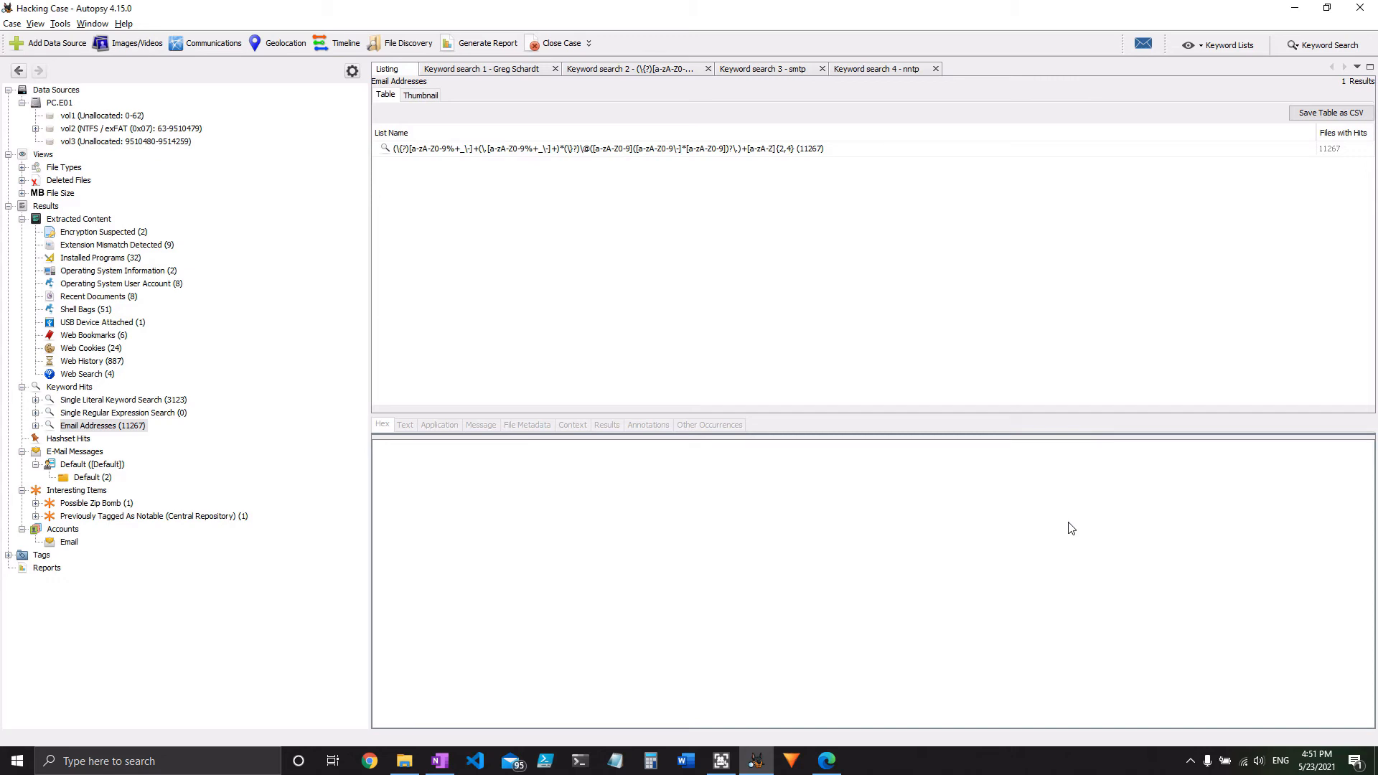
- Expand vol2 and its RECYCLER folder, list the contents of the user SID folder, and view the file metadata of Dc1.exe
click(36, 130)
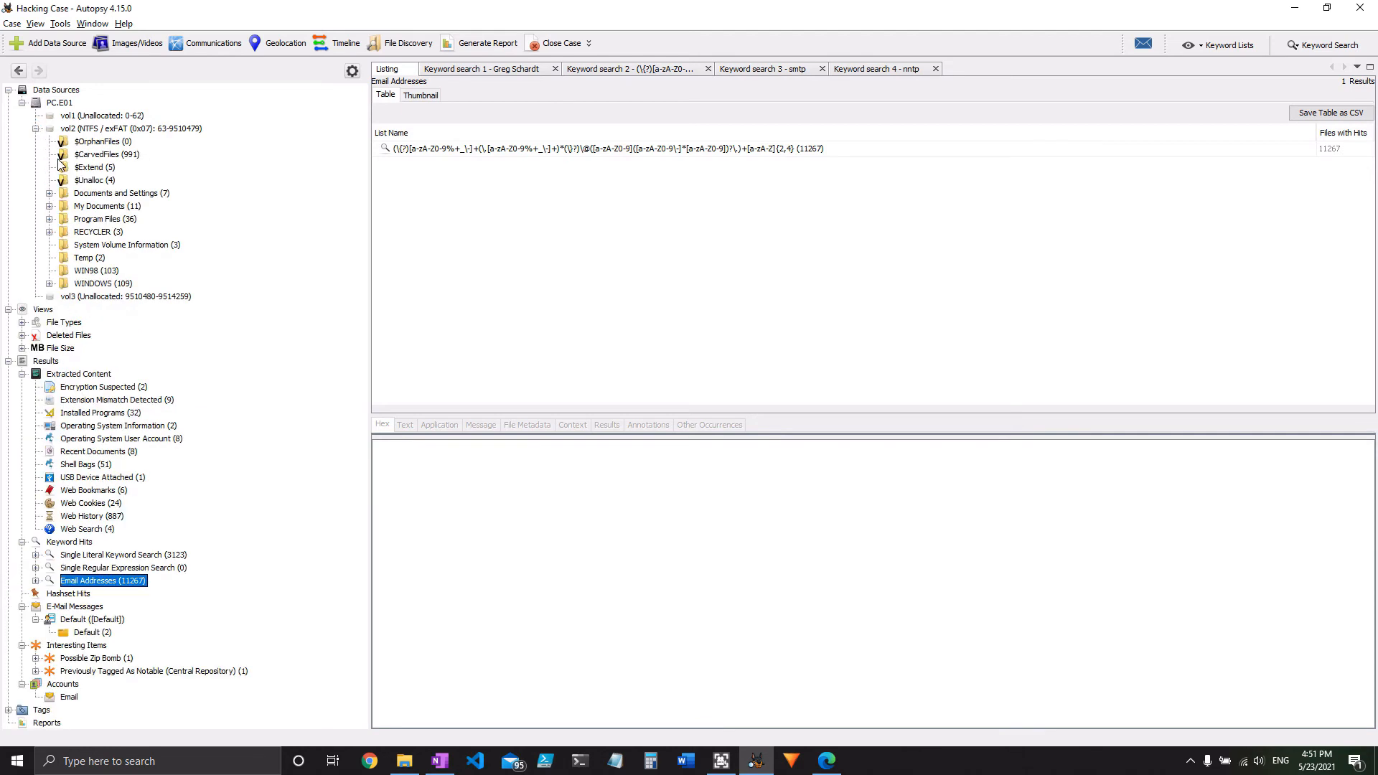
click(49, 232)
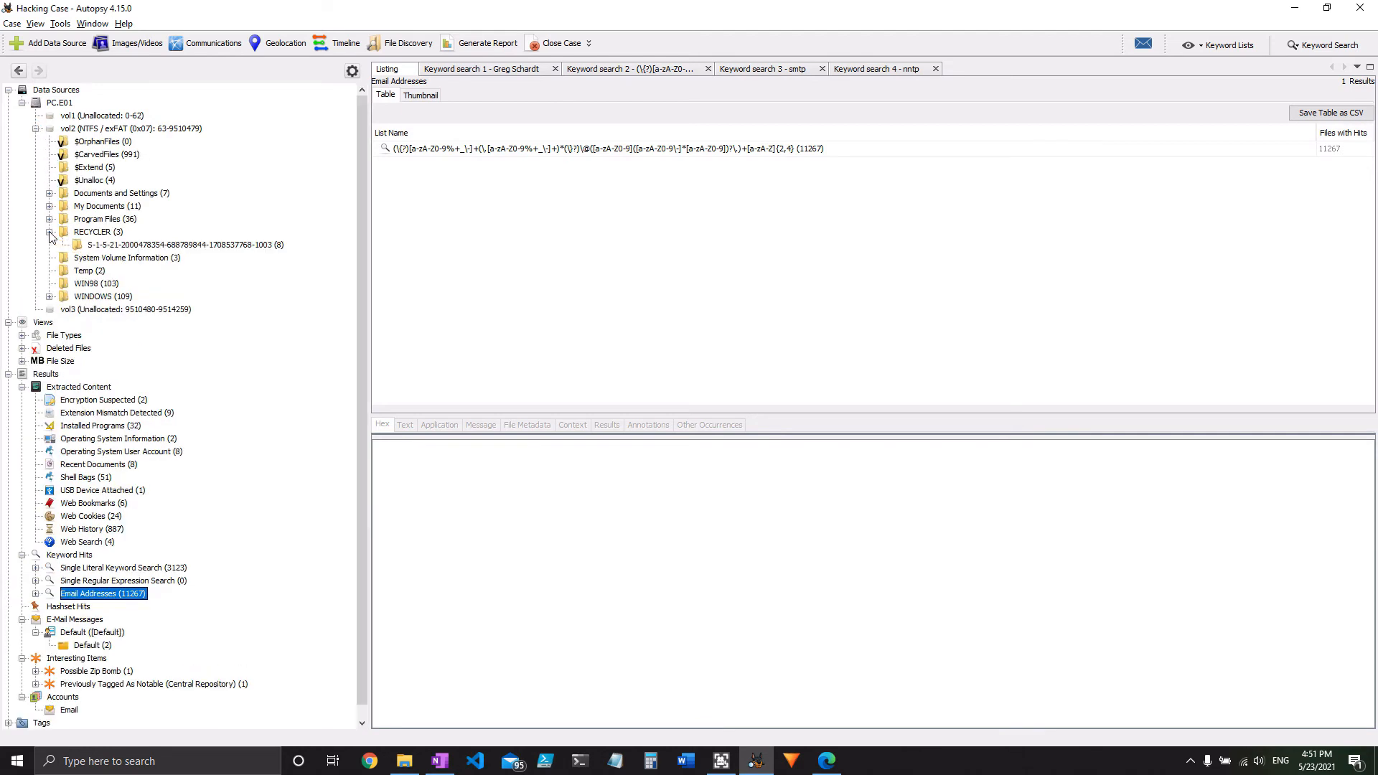
click(120, 247)
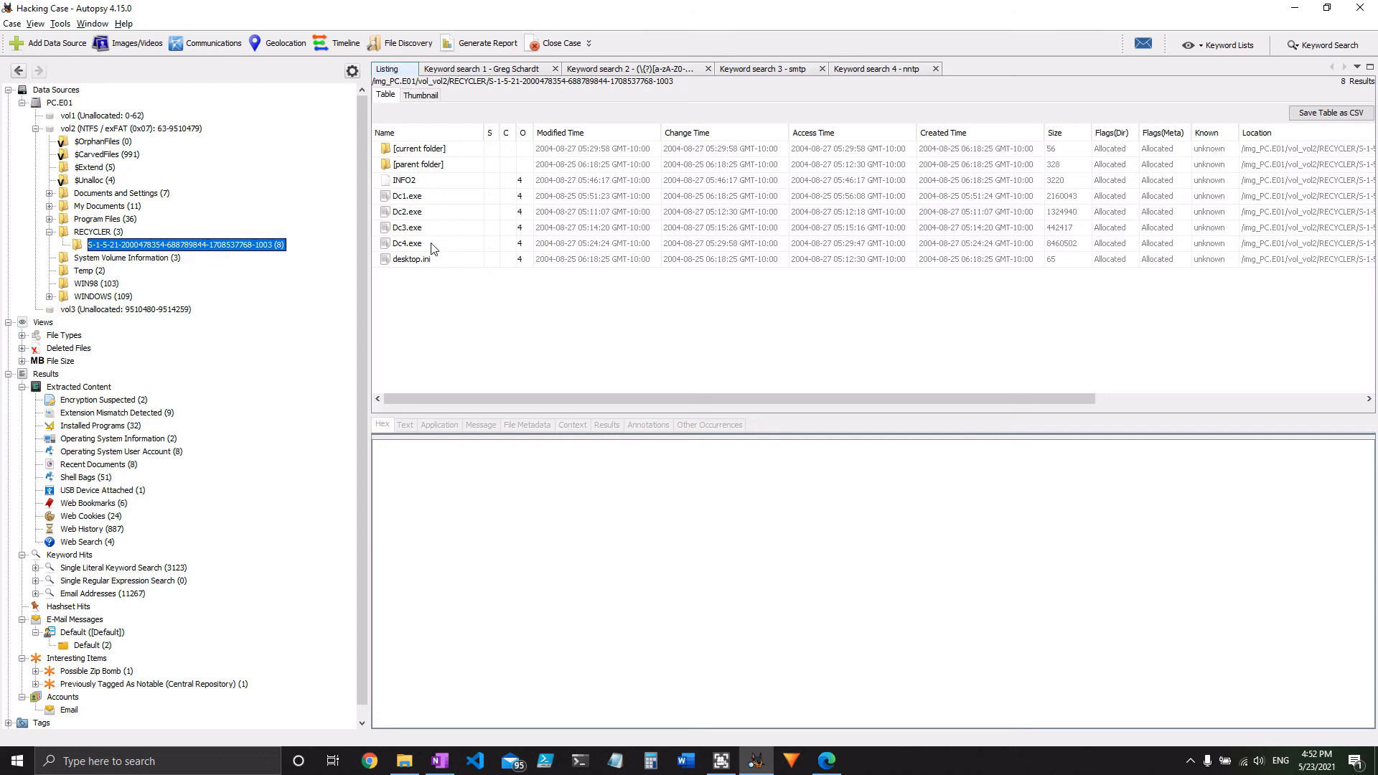
click(447, 201)
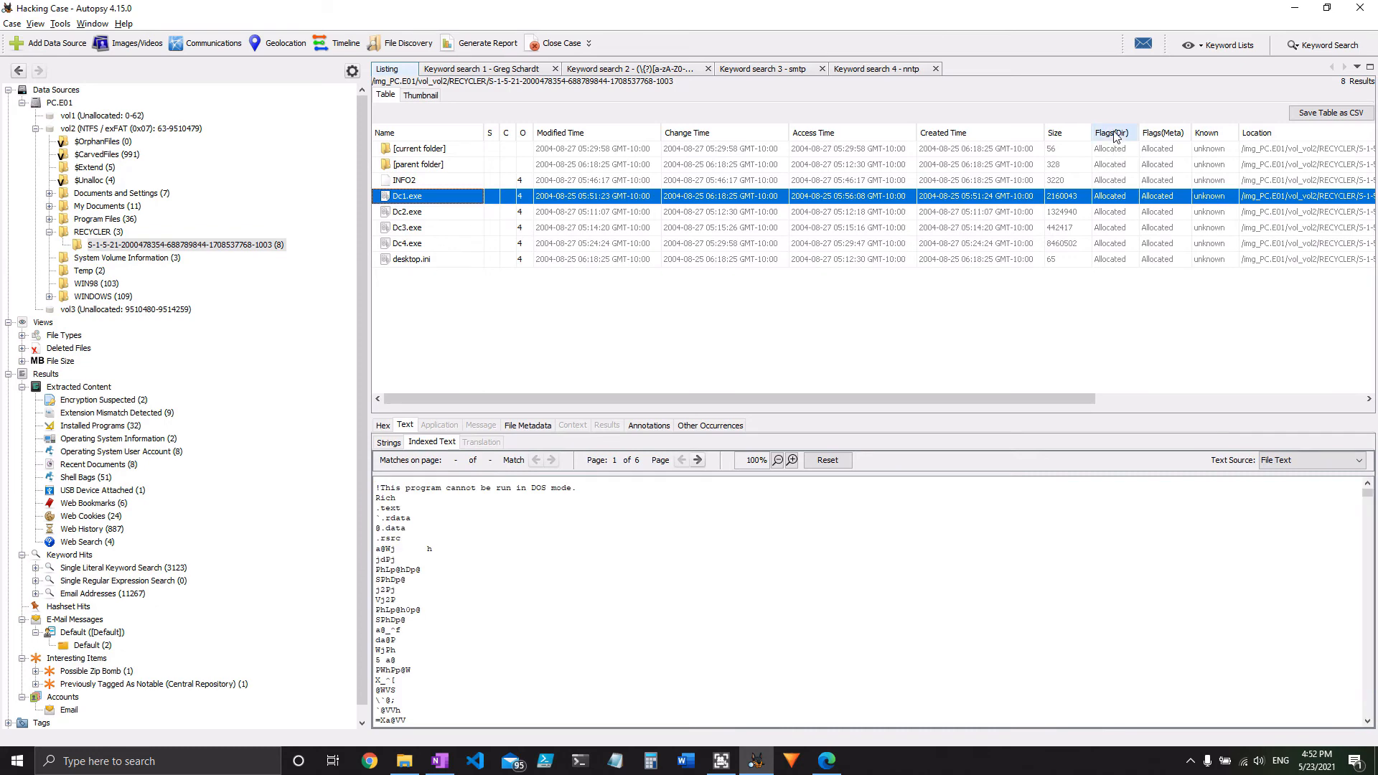
click(511, 428)
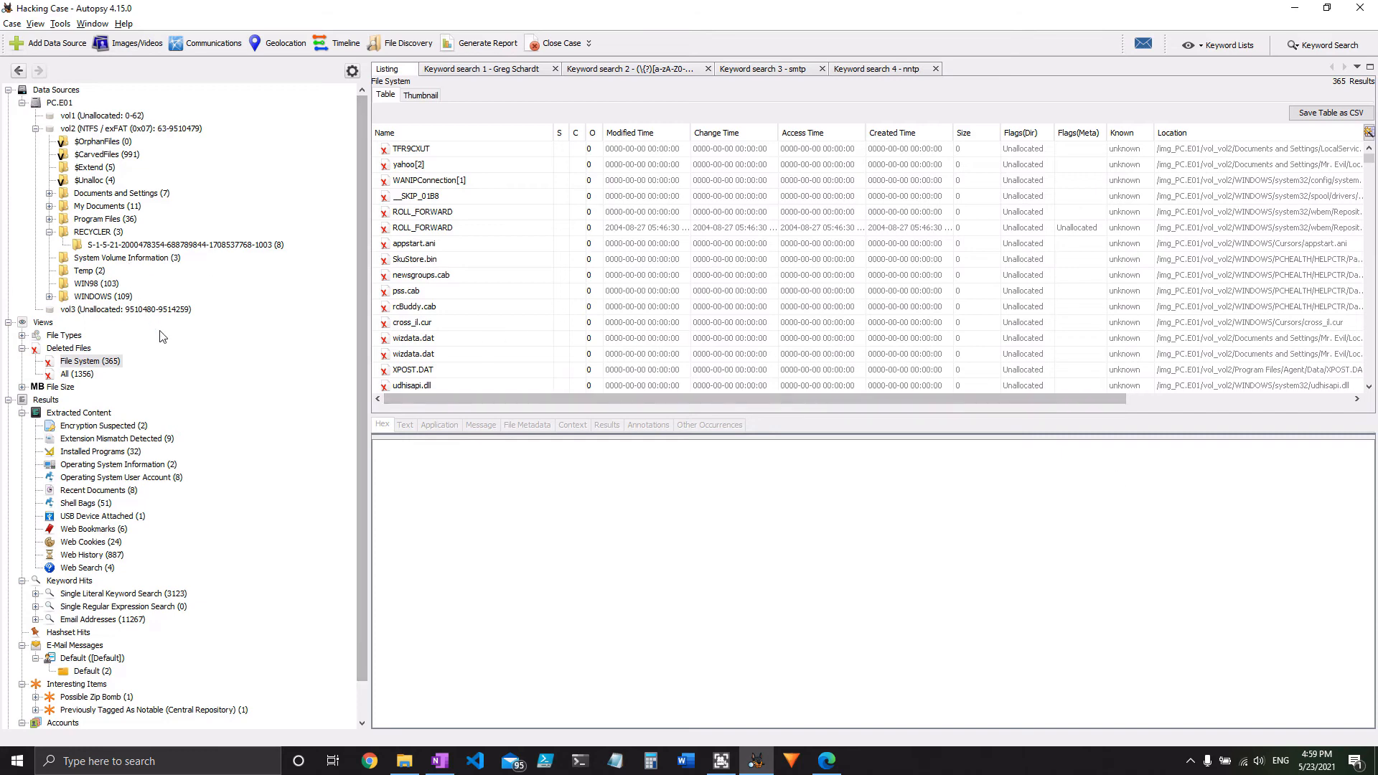
- Return to the SID folder under RECYCLER and show the indexed text of the INFO2 file
click(93, 245)
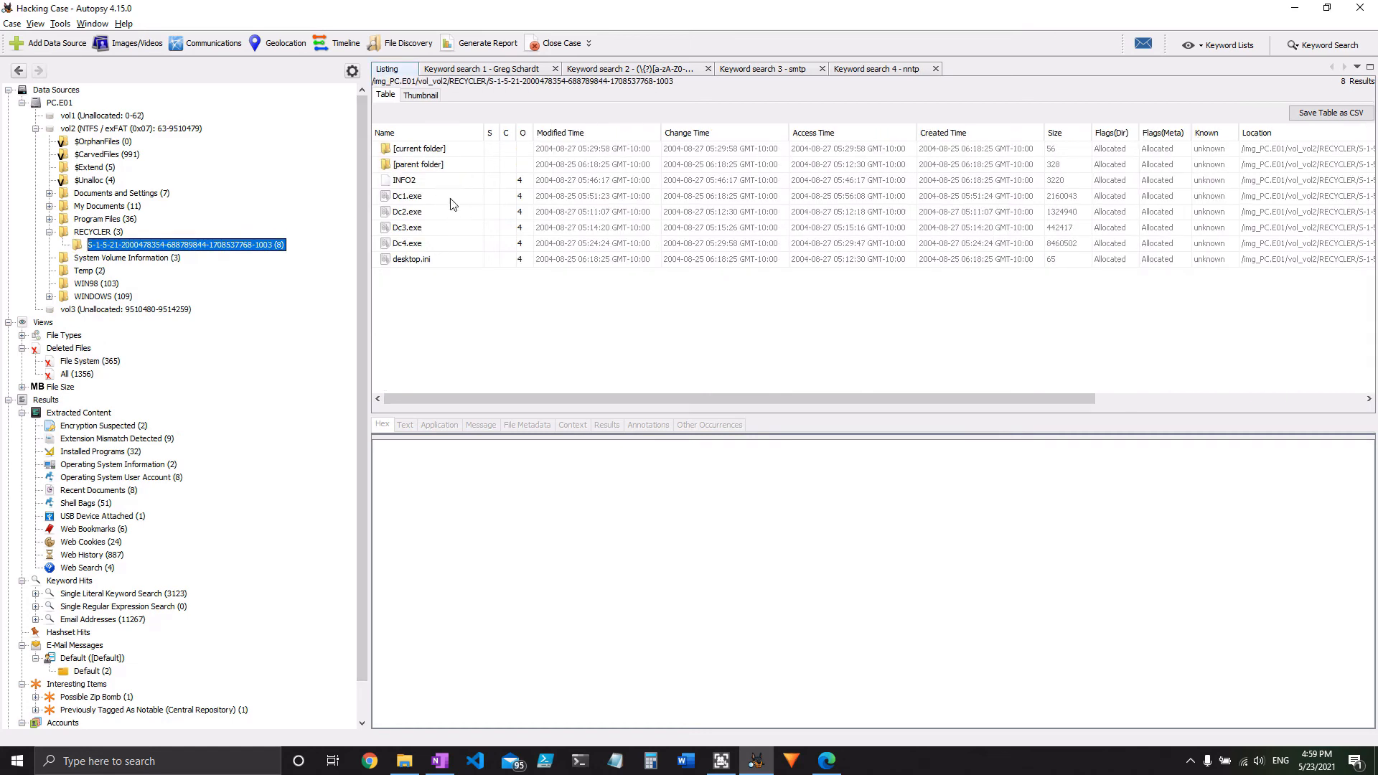
click(439, 182)
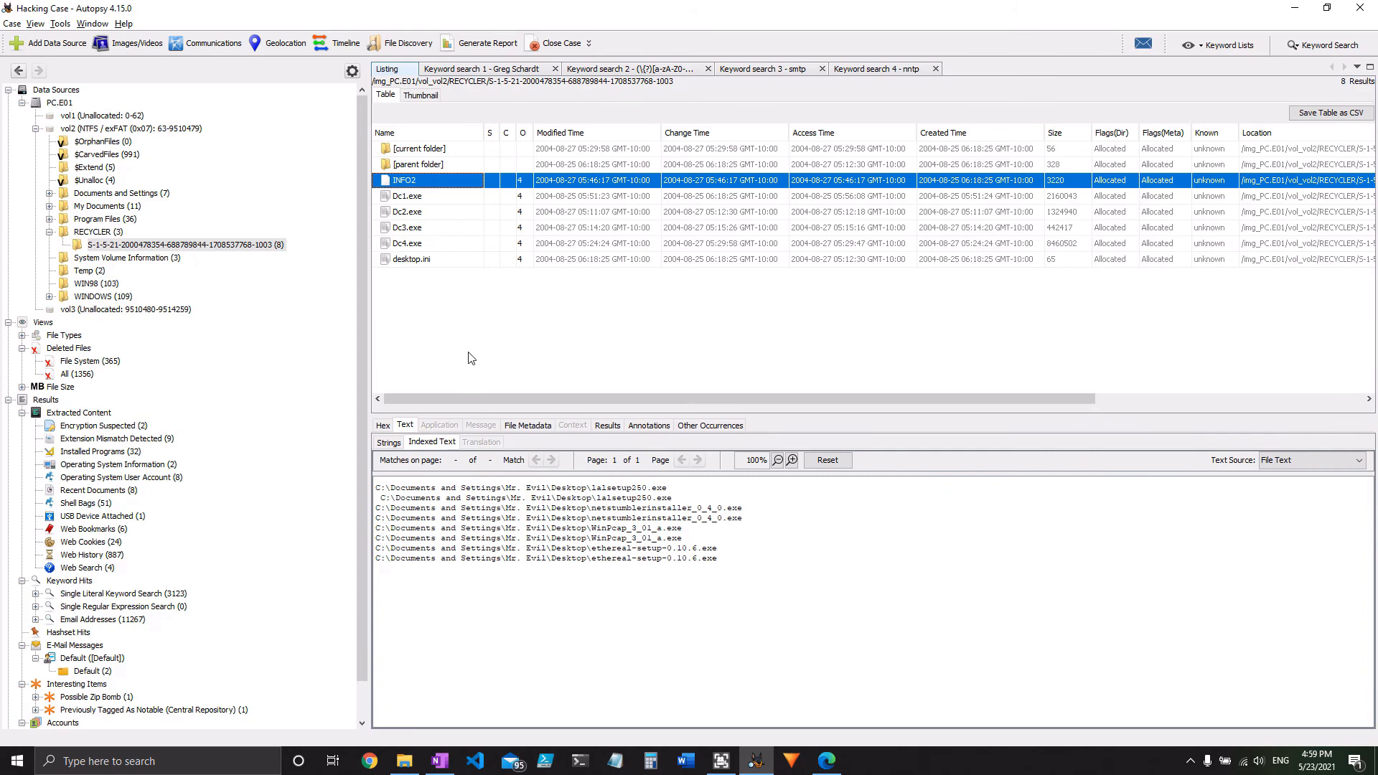
- Read the original desktop paths of the deleted executables in the INFO2 indexed text
drag(440, 495, 717, 561)
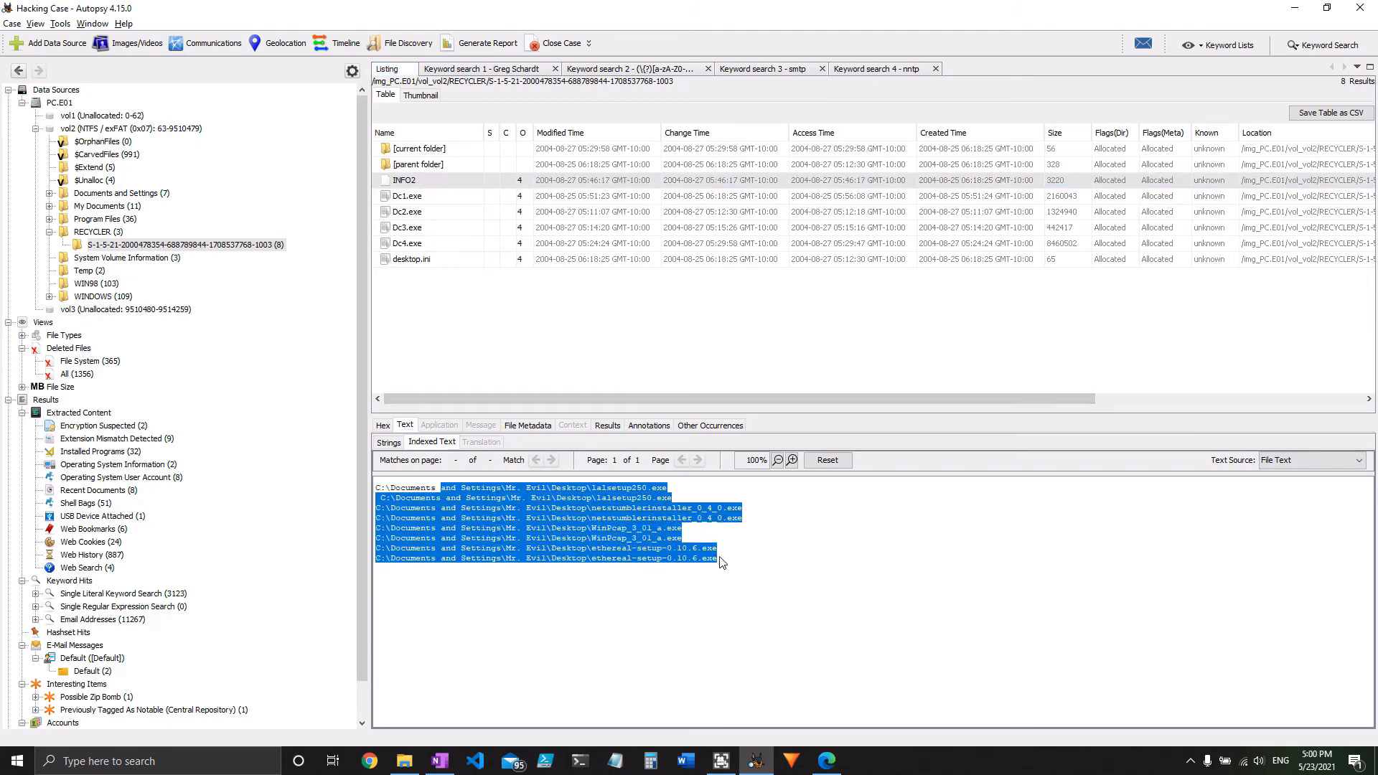
click(717, 561)
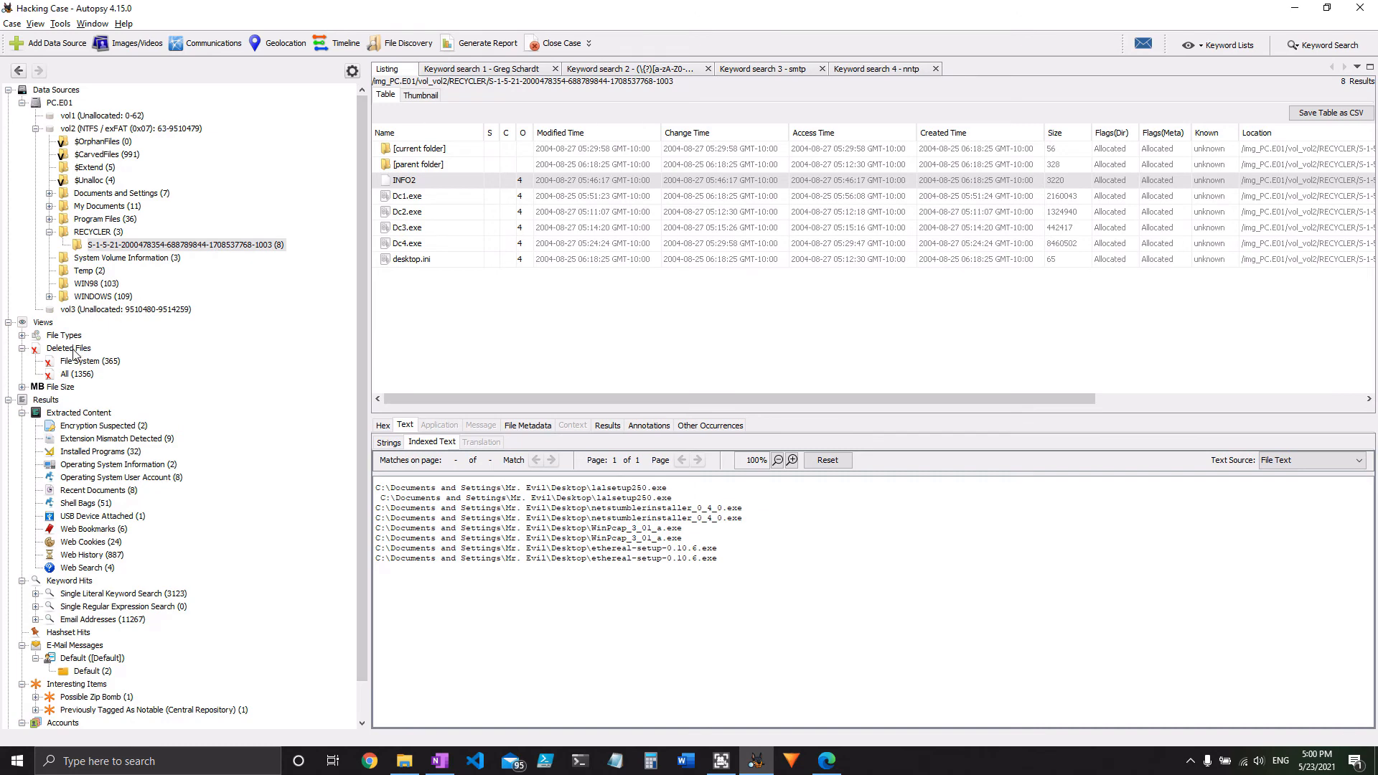
- List the deleted files of the File System category and look through their names, timestamps, sizes and allocation flags
click(86, 363)
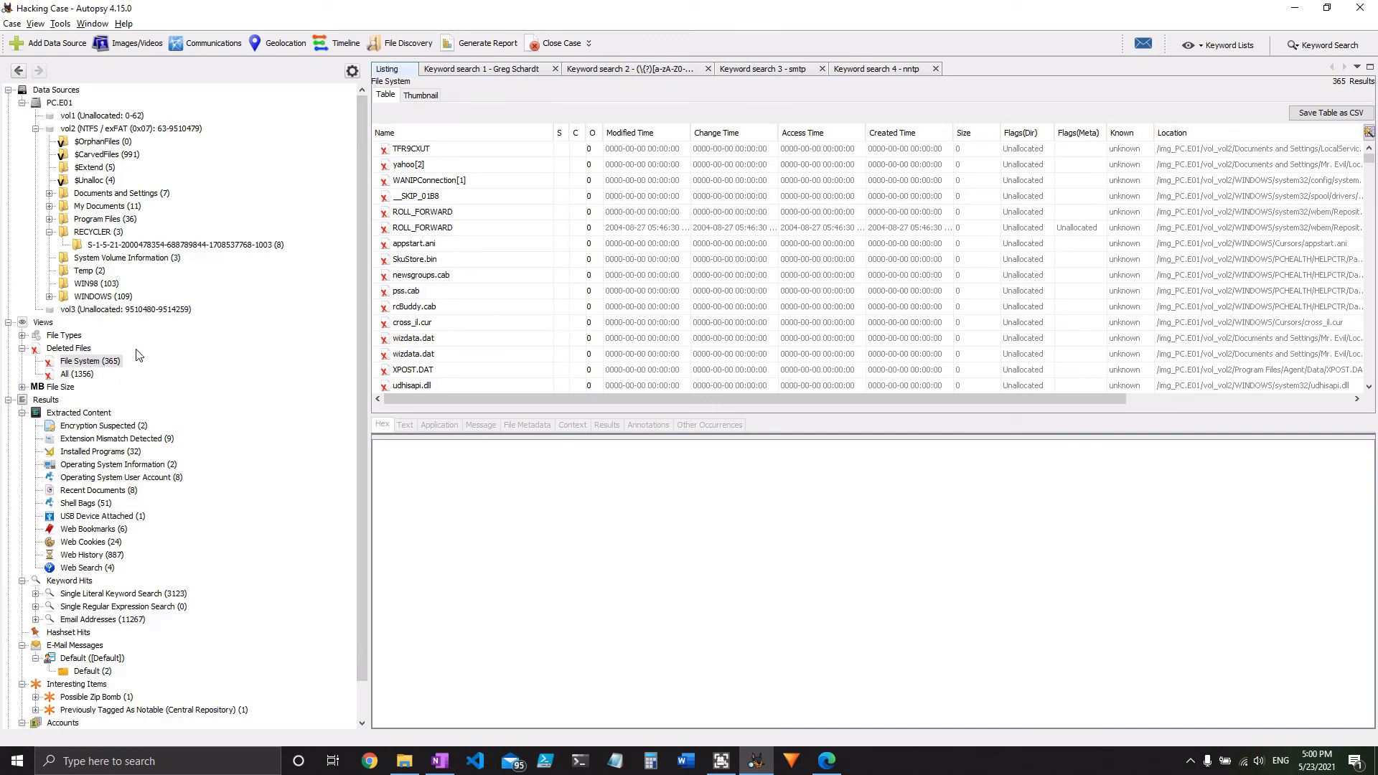
click(113, 362)
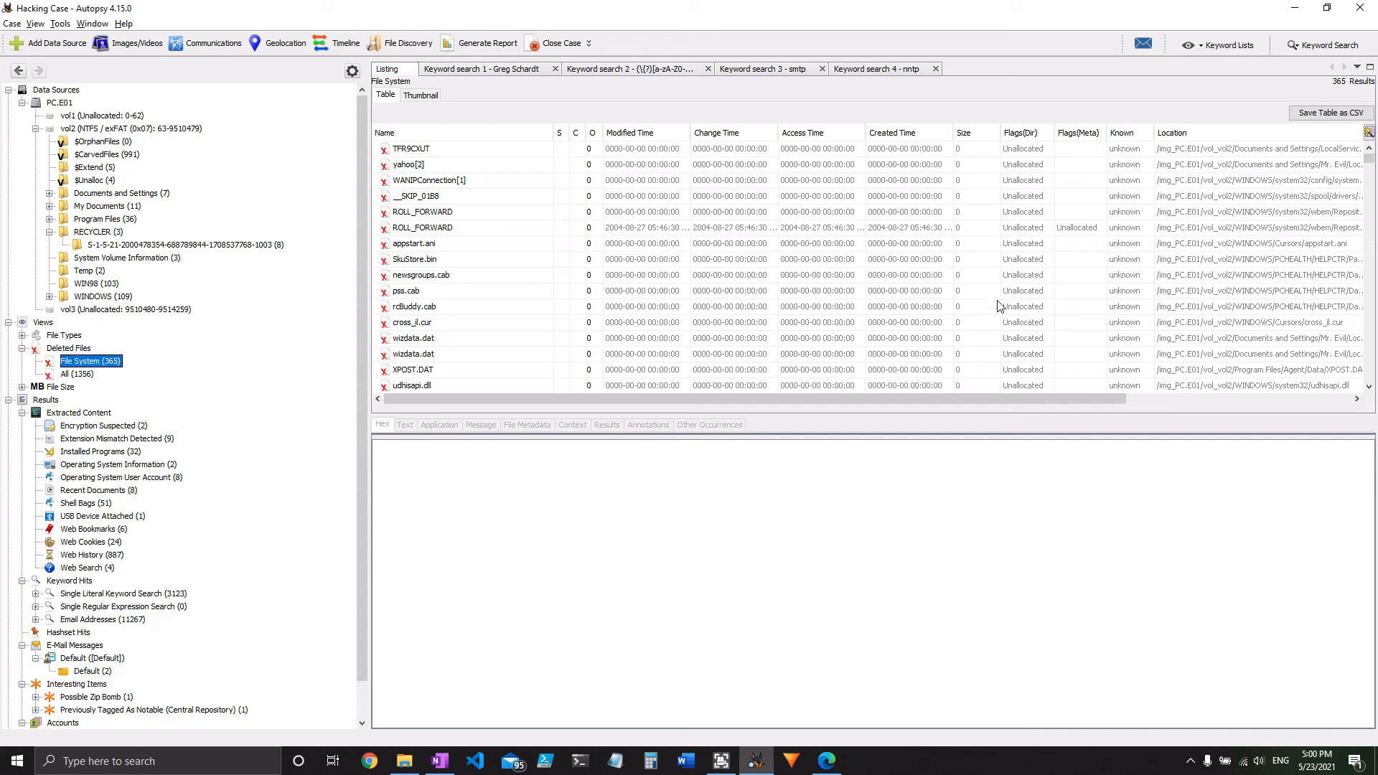
scroll(974, 287, down, 6)
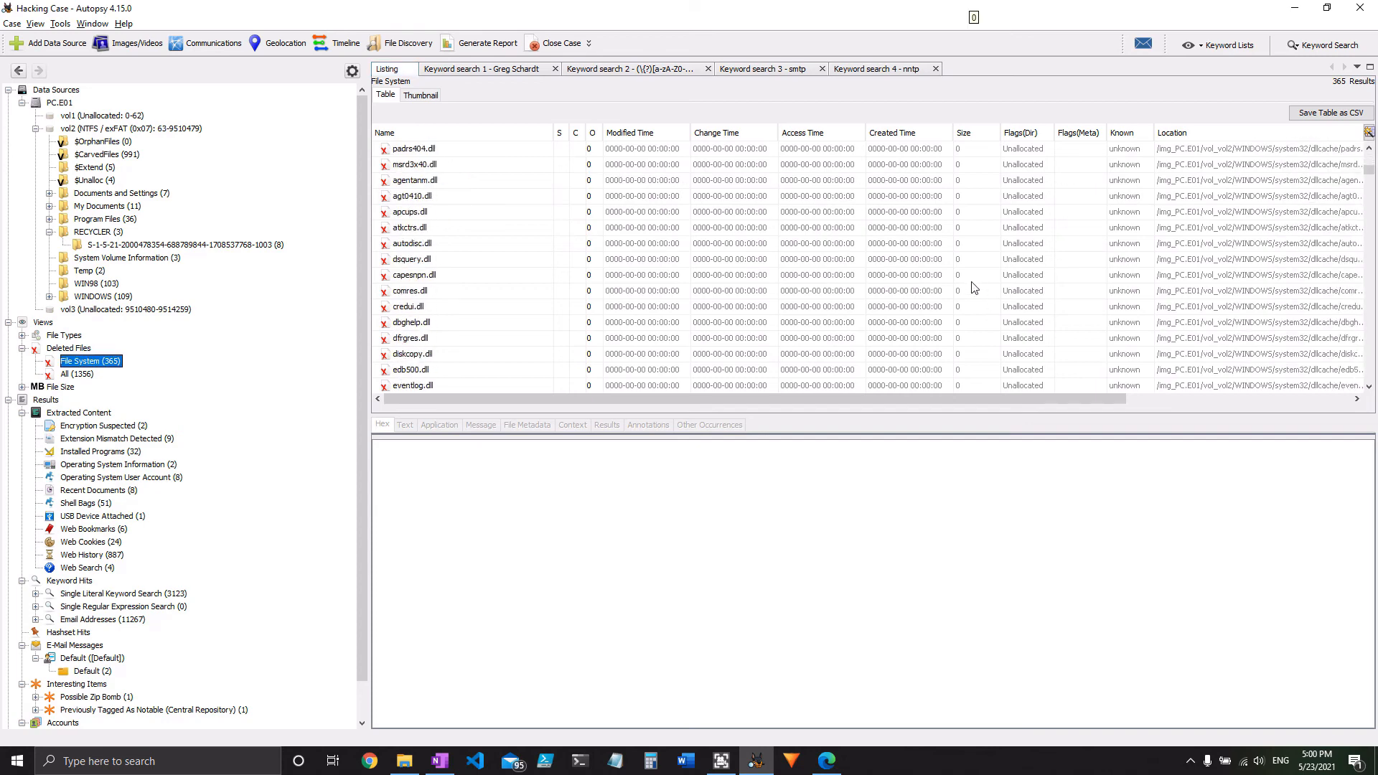
scroll(974, 287, down, 20)
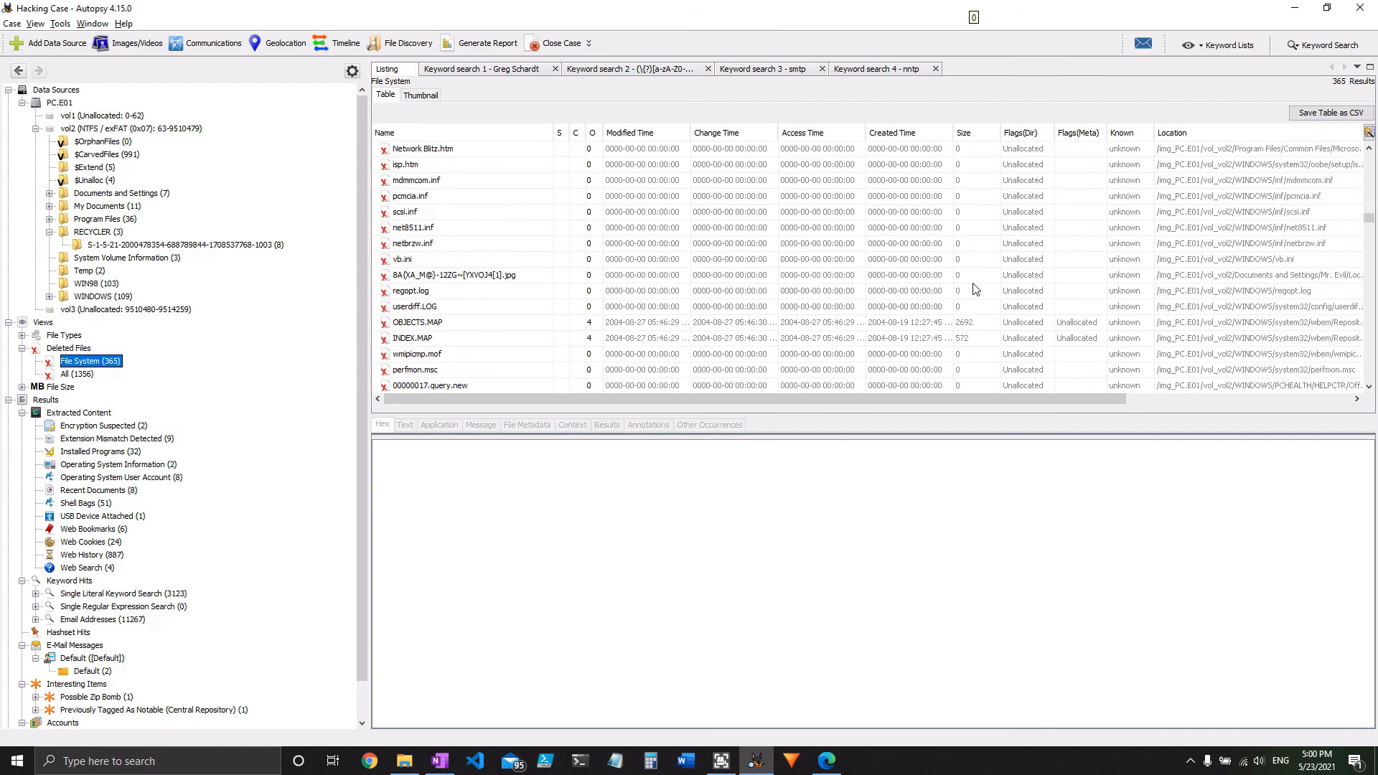
scroll(974, 287, down, 20)
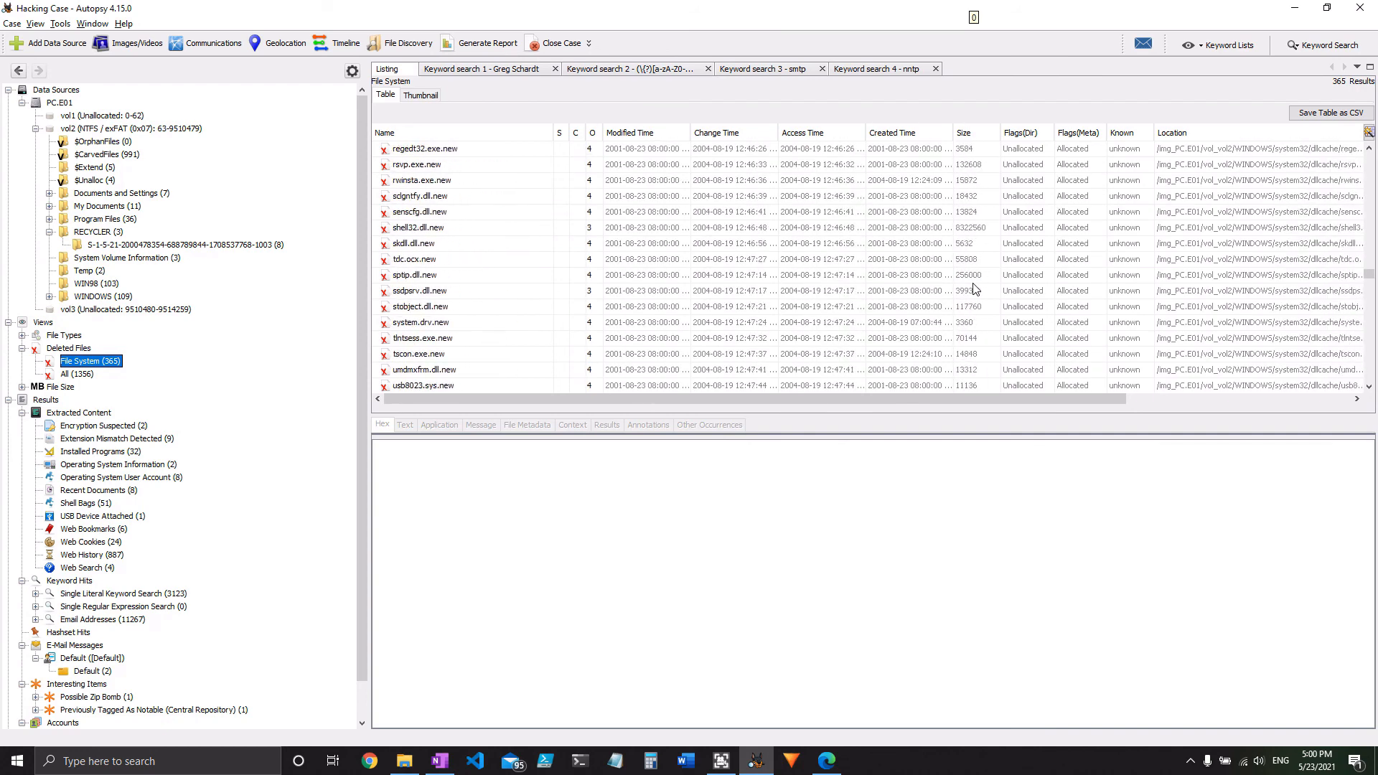
- List all deleted files, inspect the carved file f0020219.cab, and return to the File System list of deleted files
key(Down)
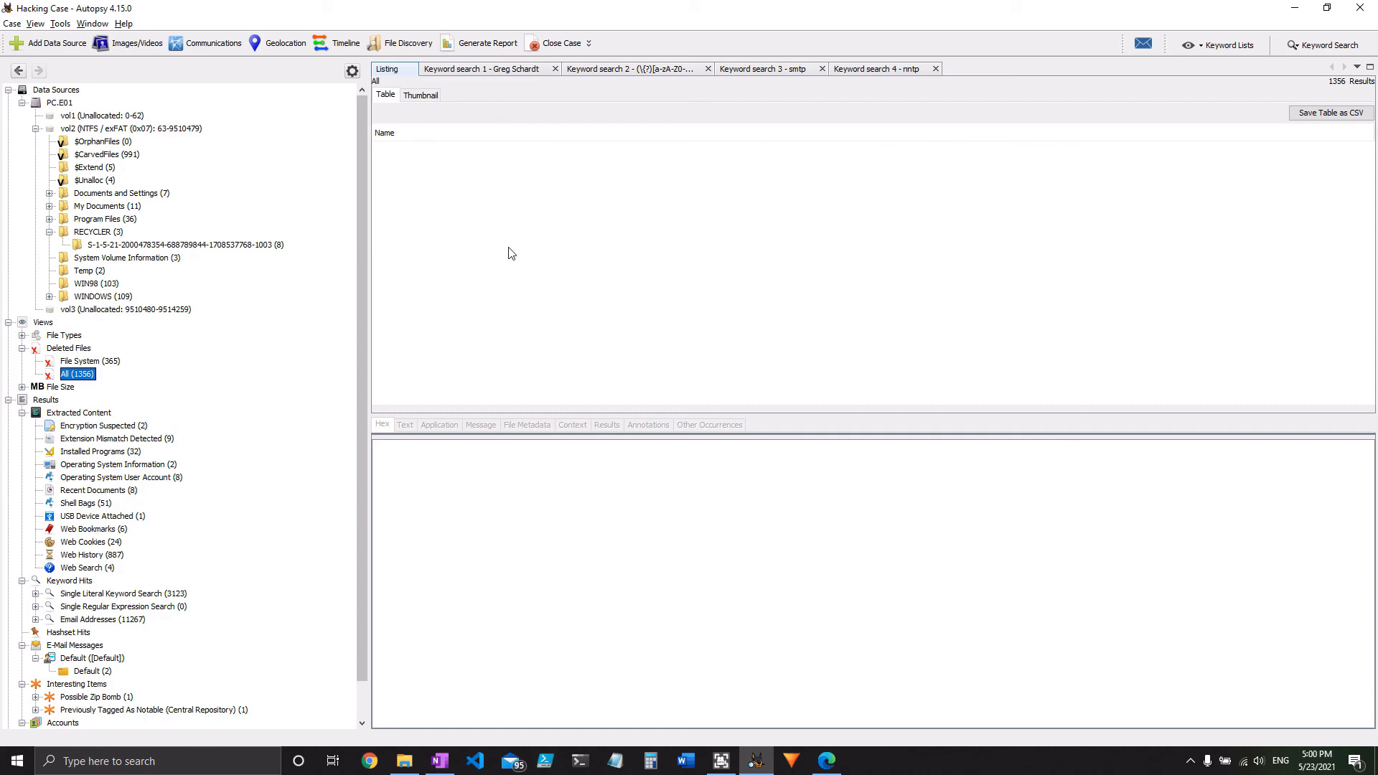
scroll(509, 253, down, 1)
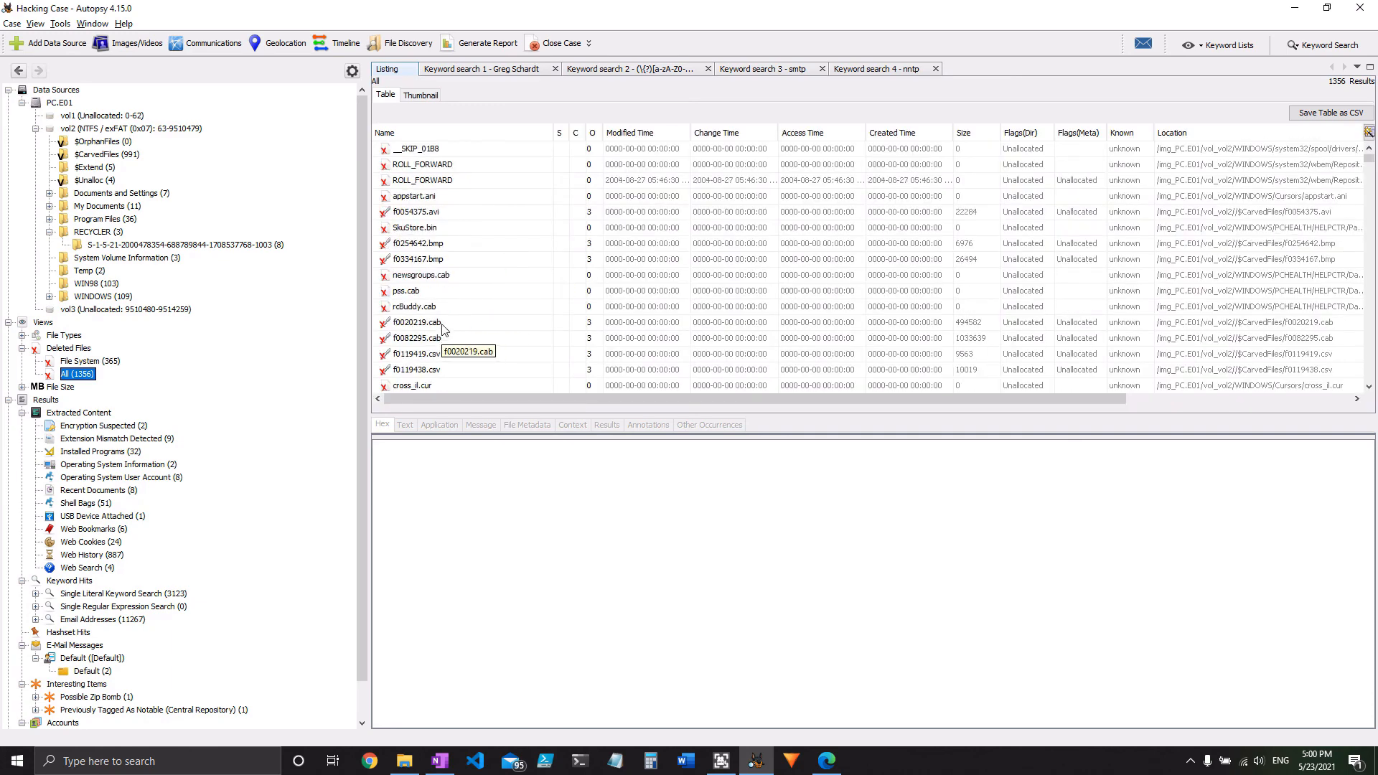
click(407, 327)
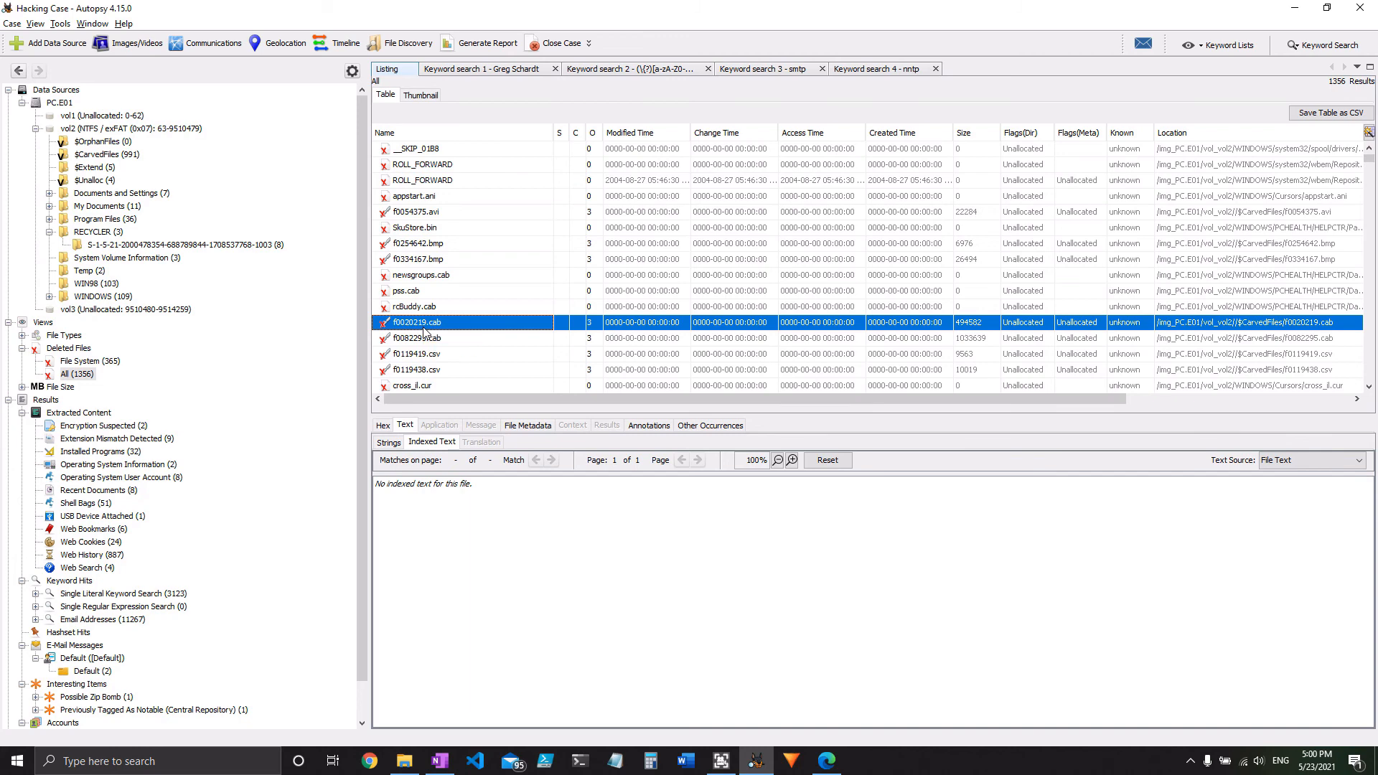
click(93, 363)
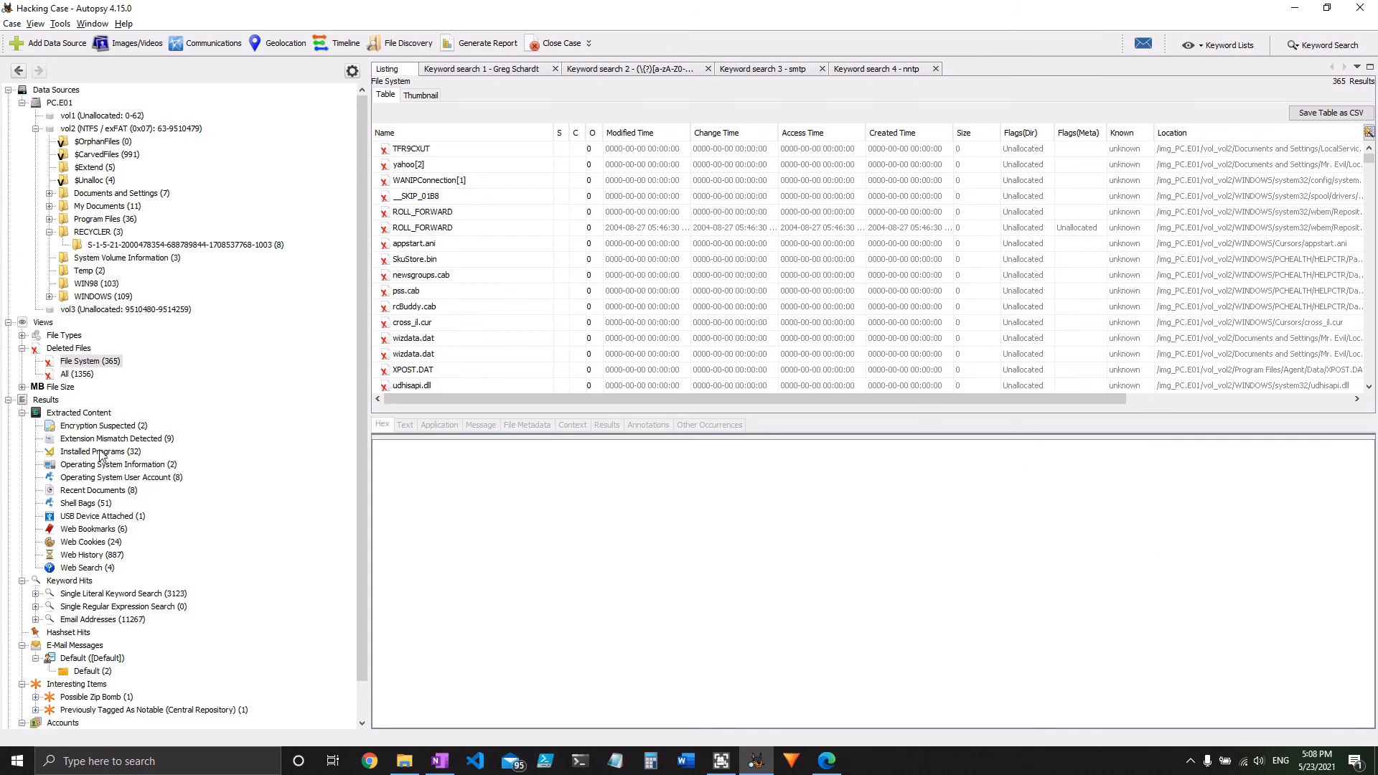
- Show the Interesting Items results and list the interesting files under Possible Zip Bomb
scroll(138, 528, down, 1)
click(95, 646)
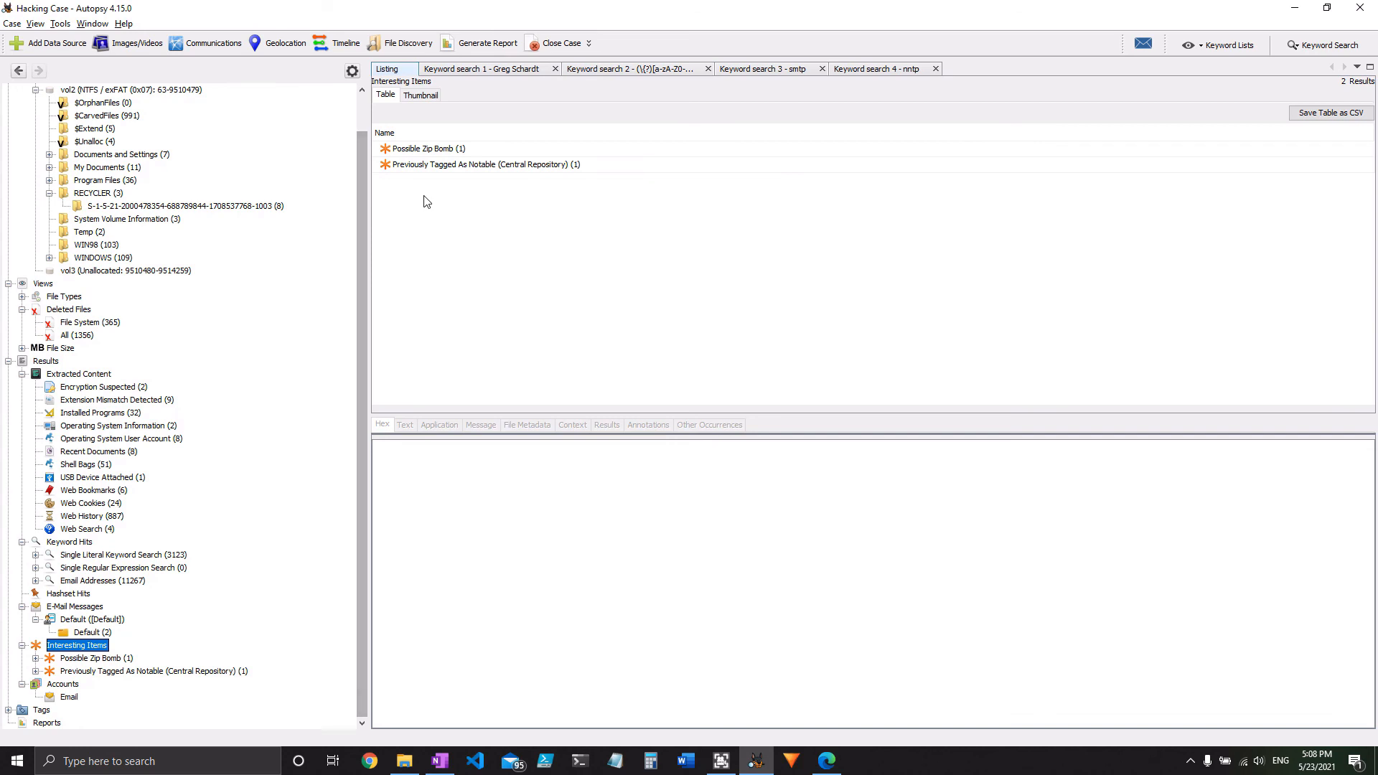
click(474, 151)
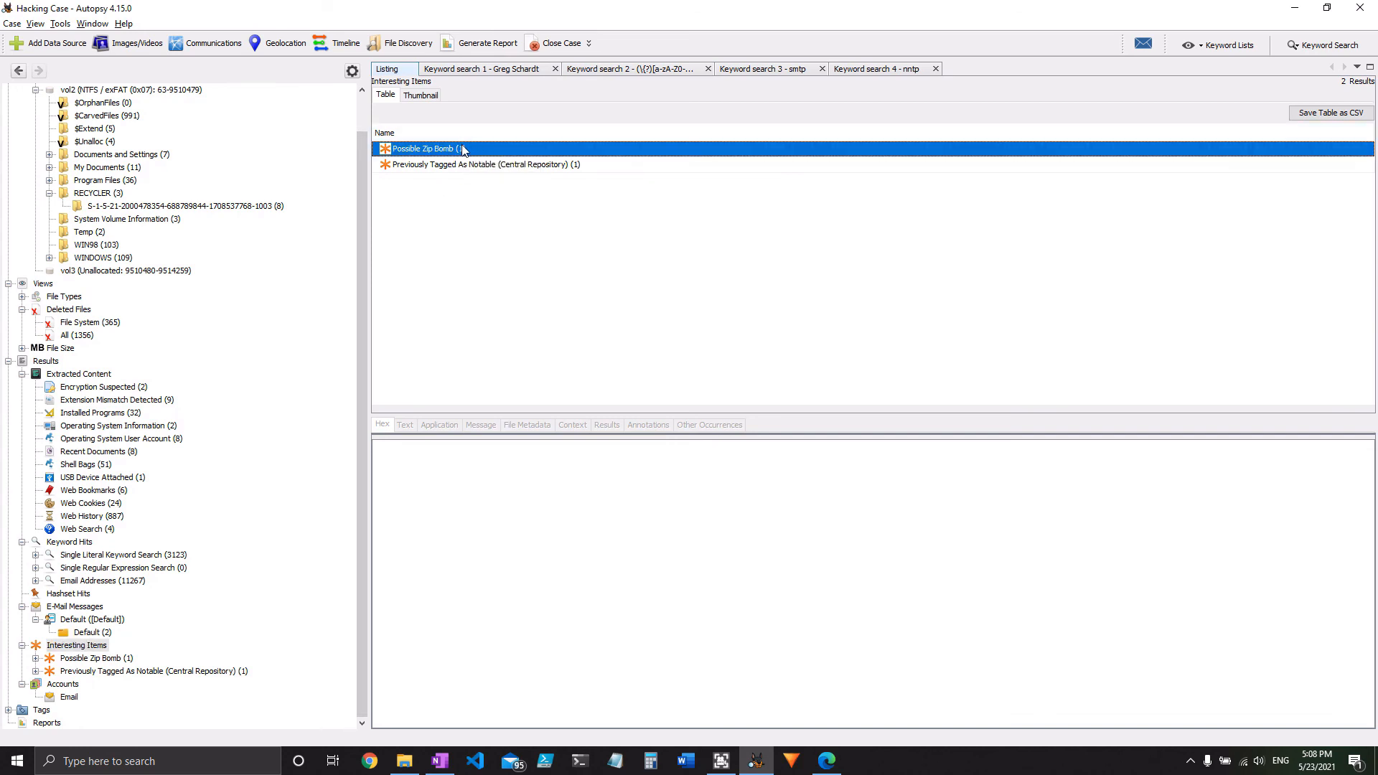
click(493, 164)
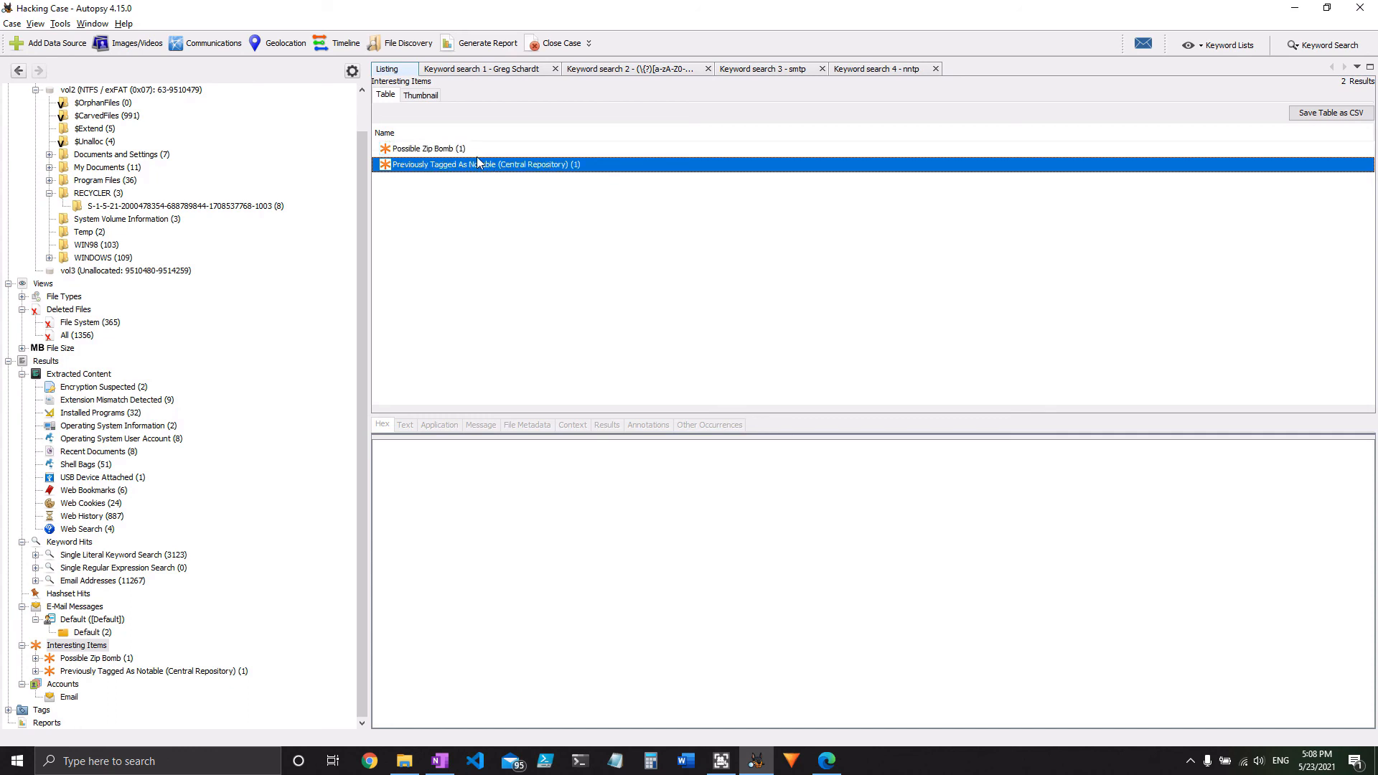
double_click(482, 152)
double_click(481, 151)
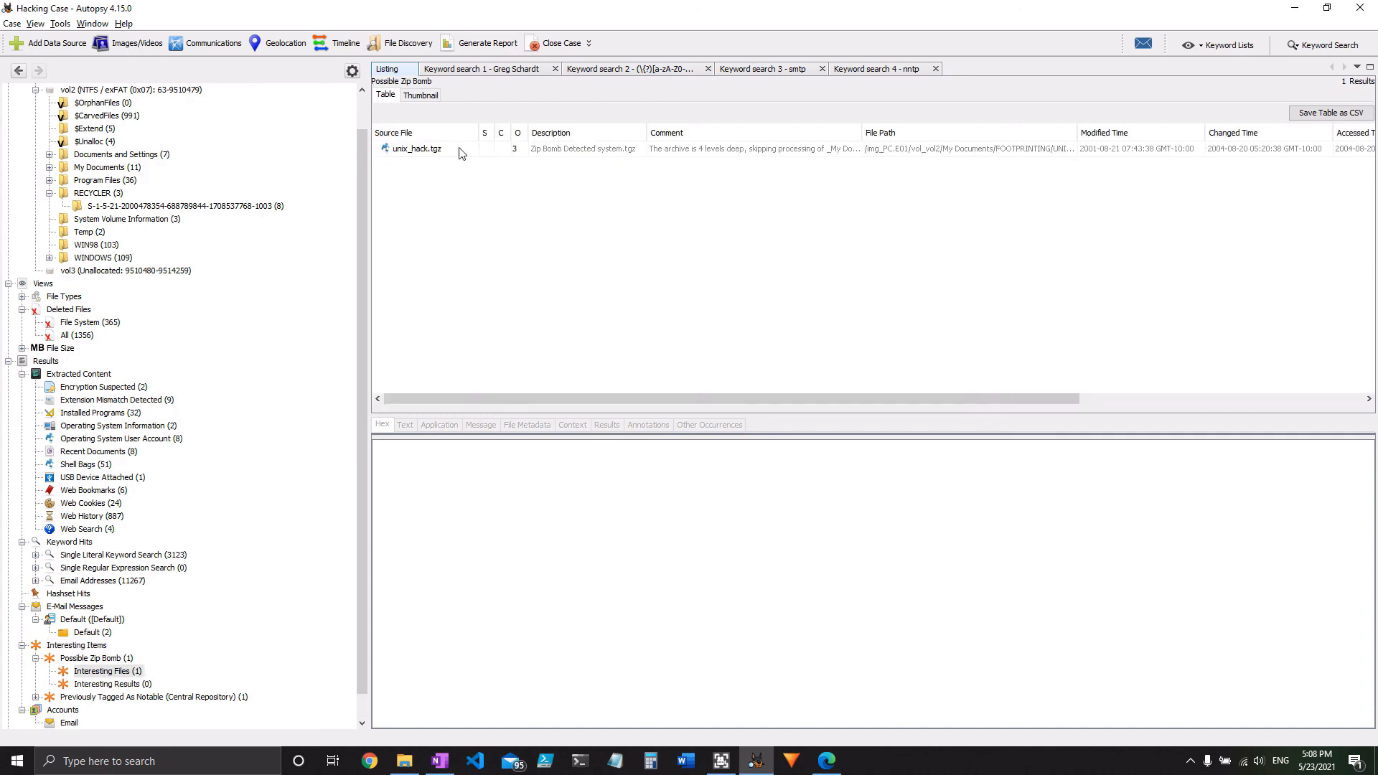
- Select unix_hack.tgz and widen the Comment column to read its full zip bomb comment, narrowing the column again after reading
click(463, 150)
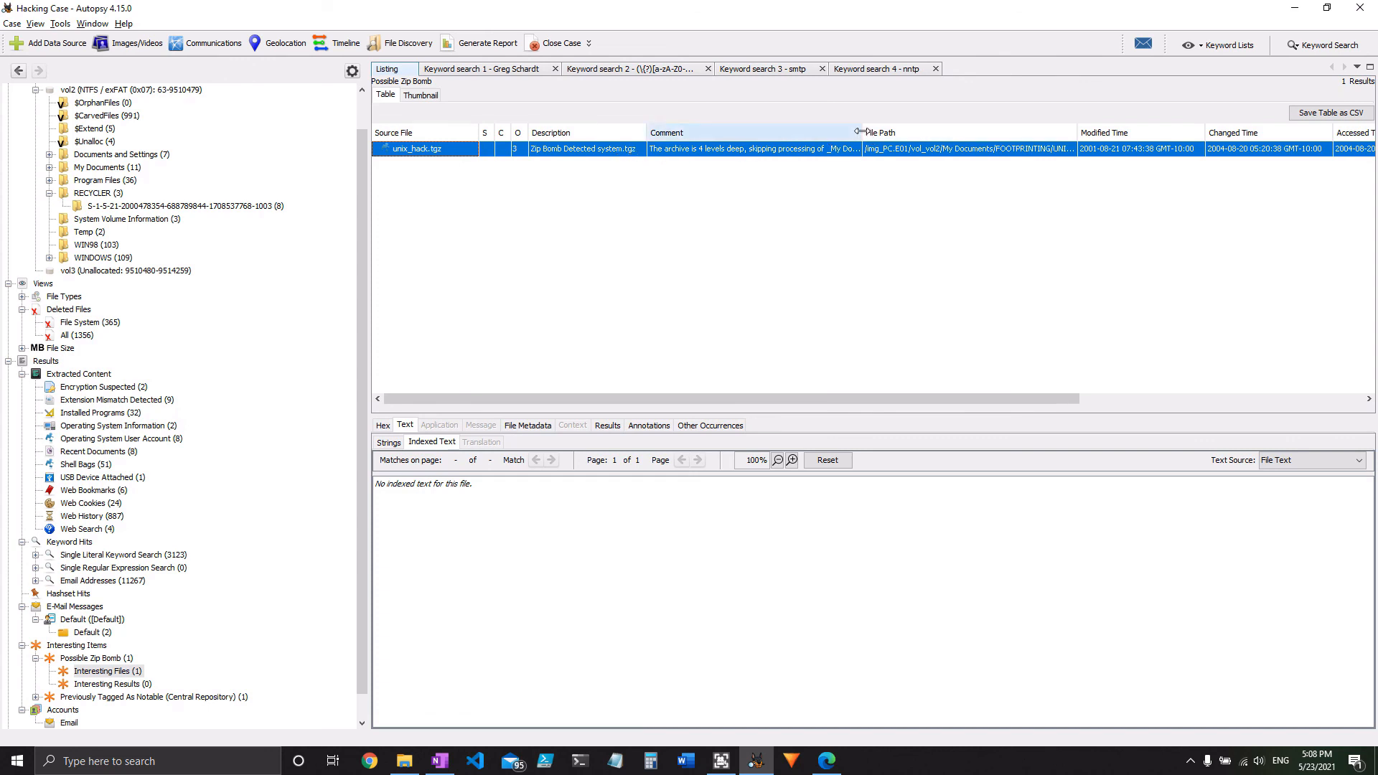
drag(862, 133, 1065, 132)
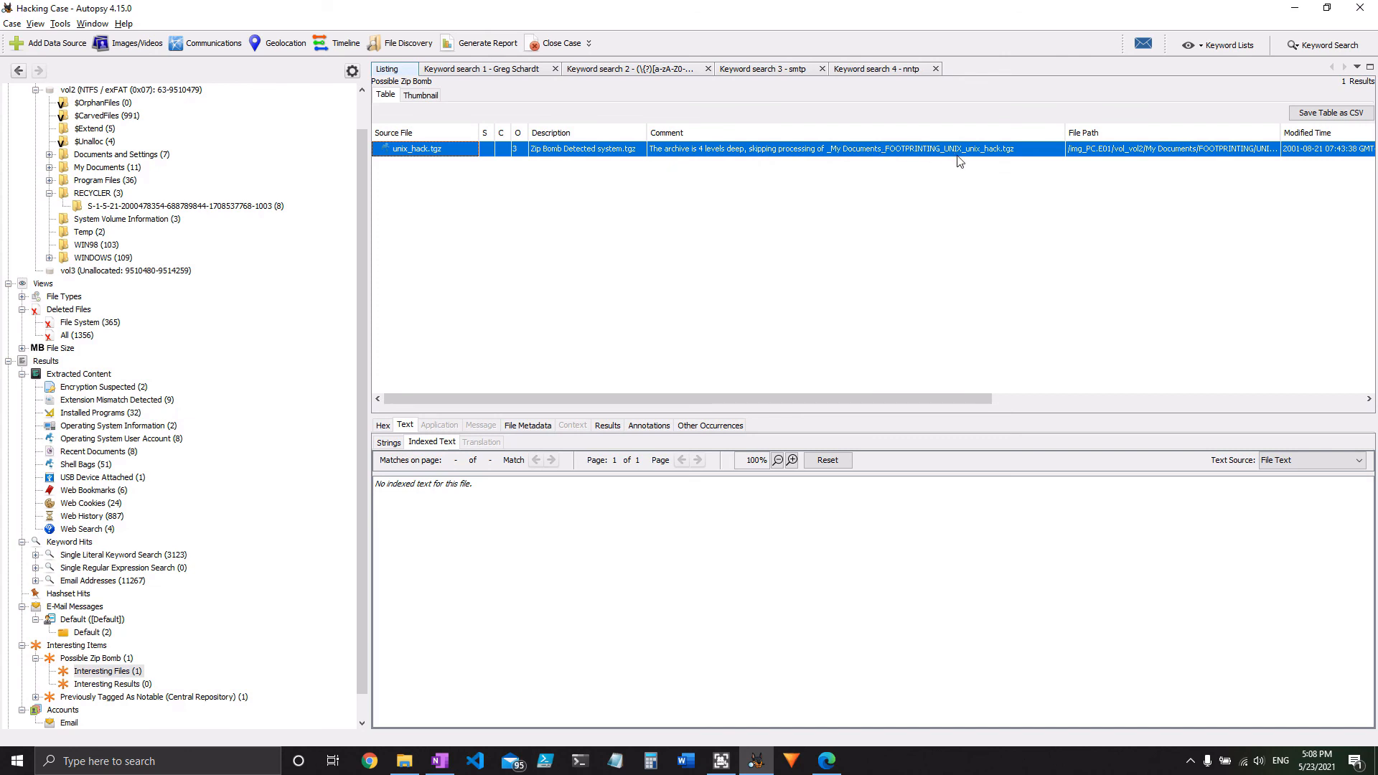
drag(1067, 126, 910, 133)
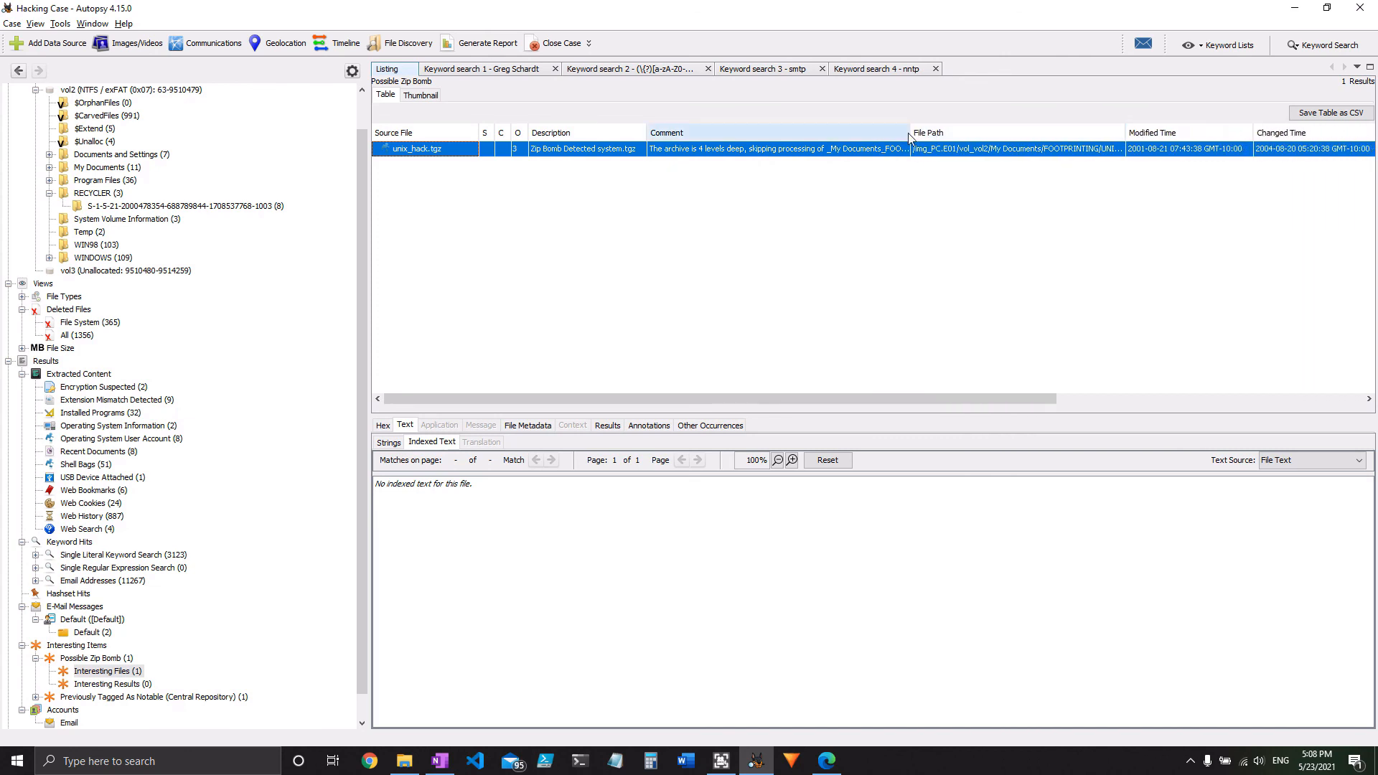